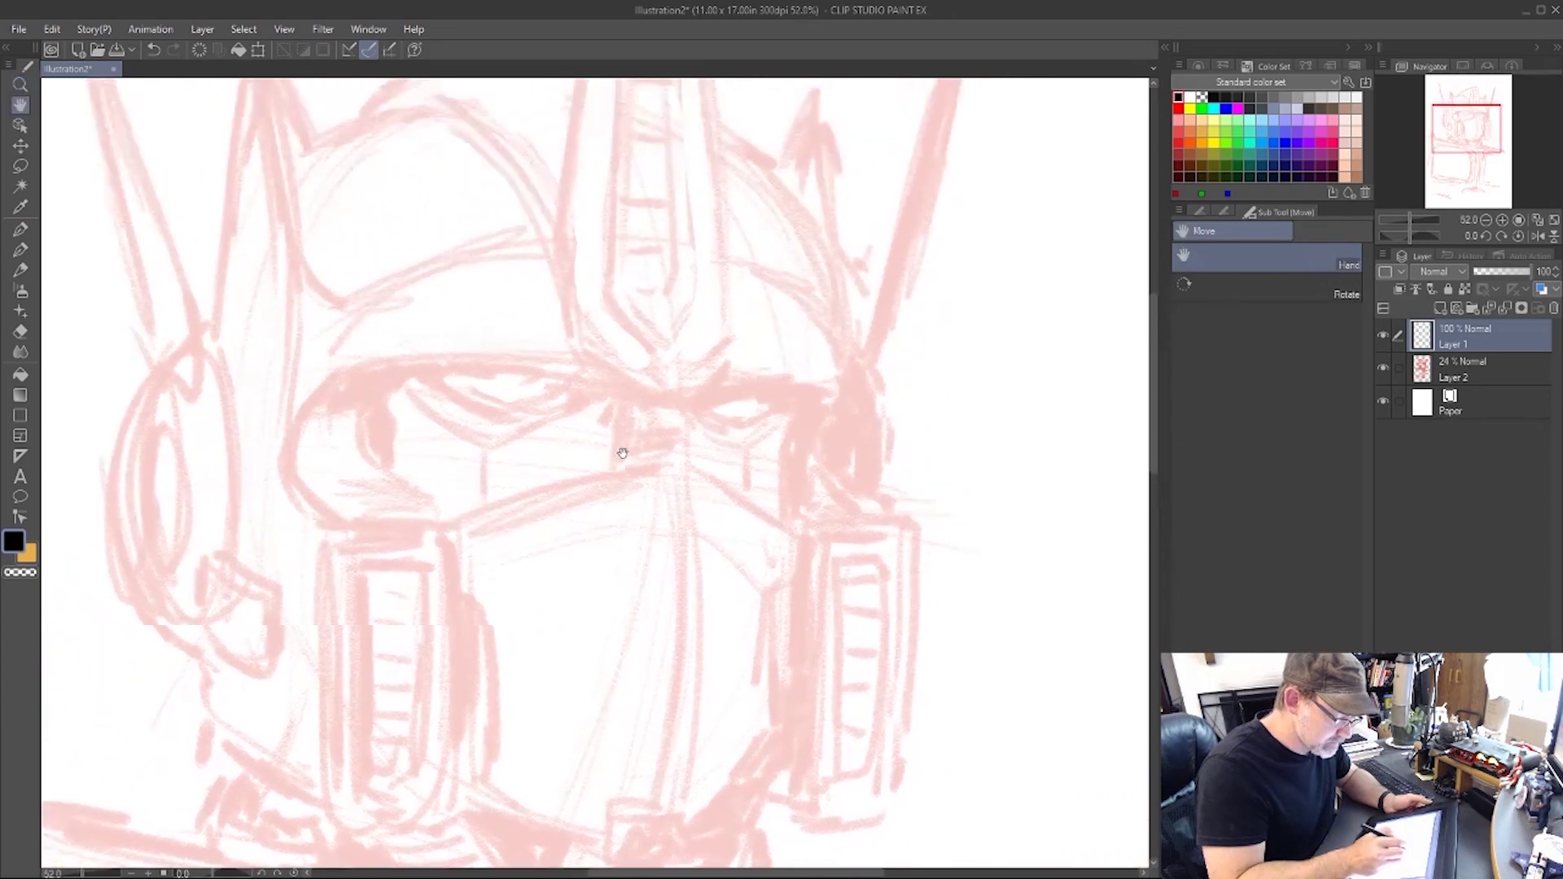
Ink the V-shaped lower tip of the helmet's central crest over the sketch with the Inker - Nib Stiff brush.
key("e")
key("r")
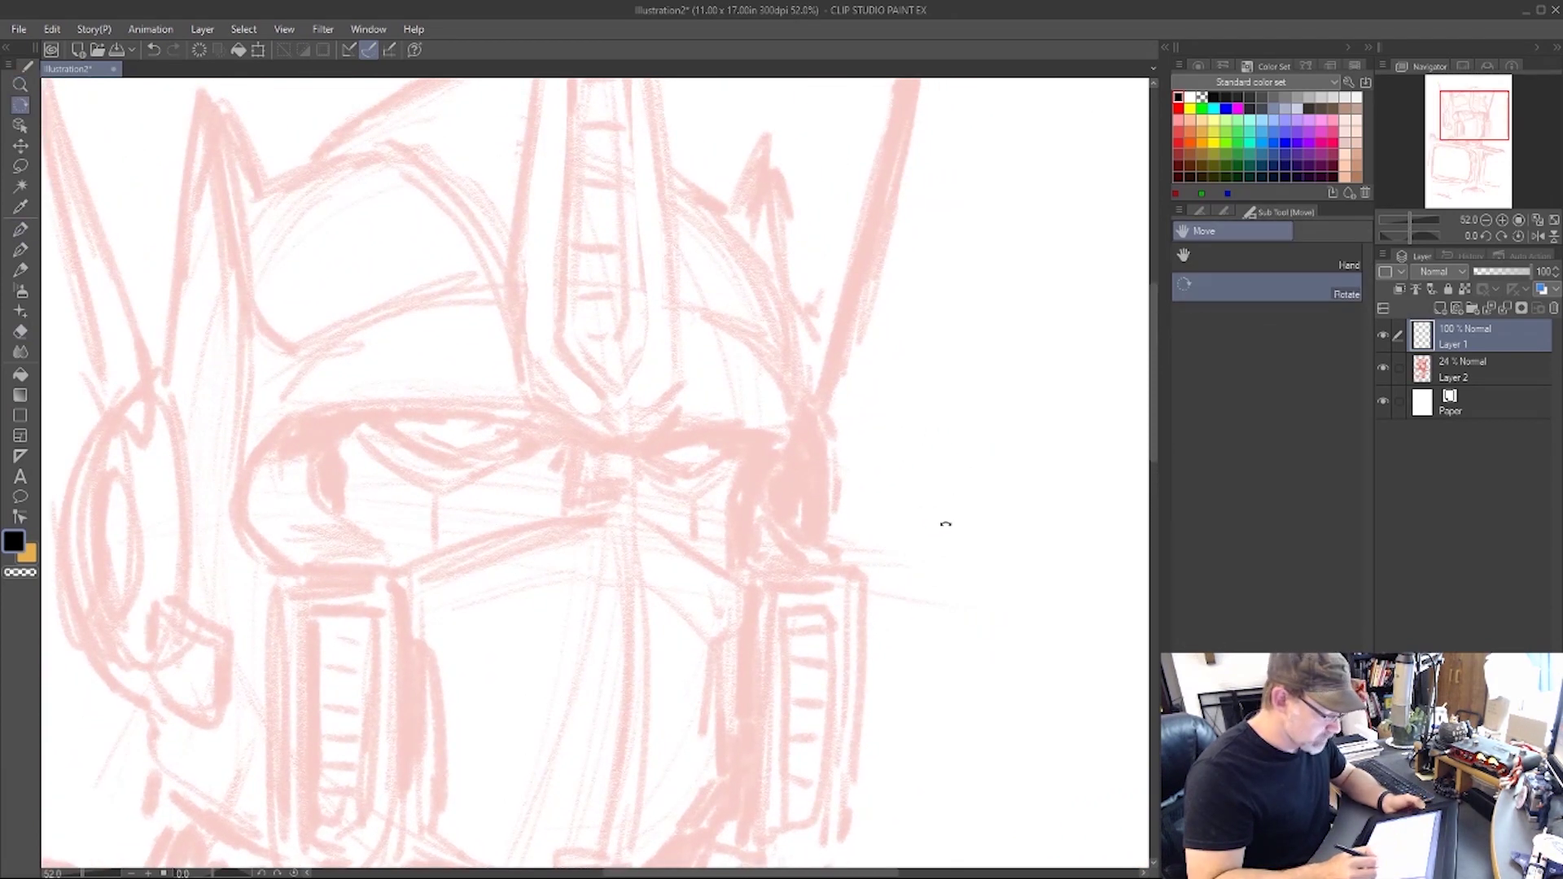
mouse_move(942, 524)
left_mouse_down()
mouse_move(928, 334)
mouse_move(904, 274)
left_mouse_up()
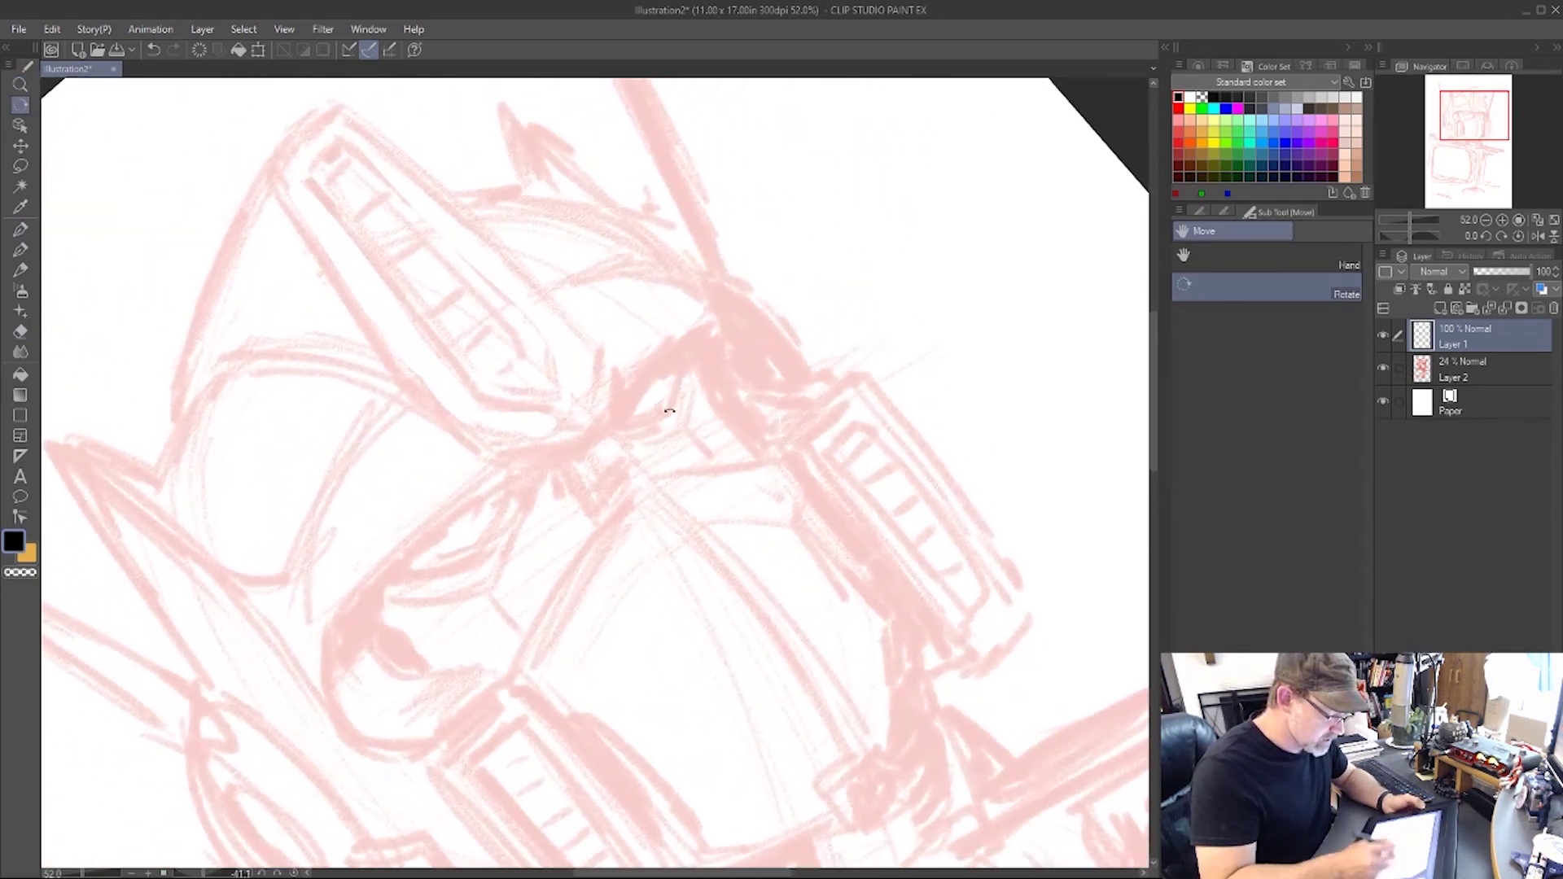
key("p")
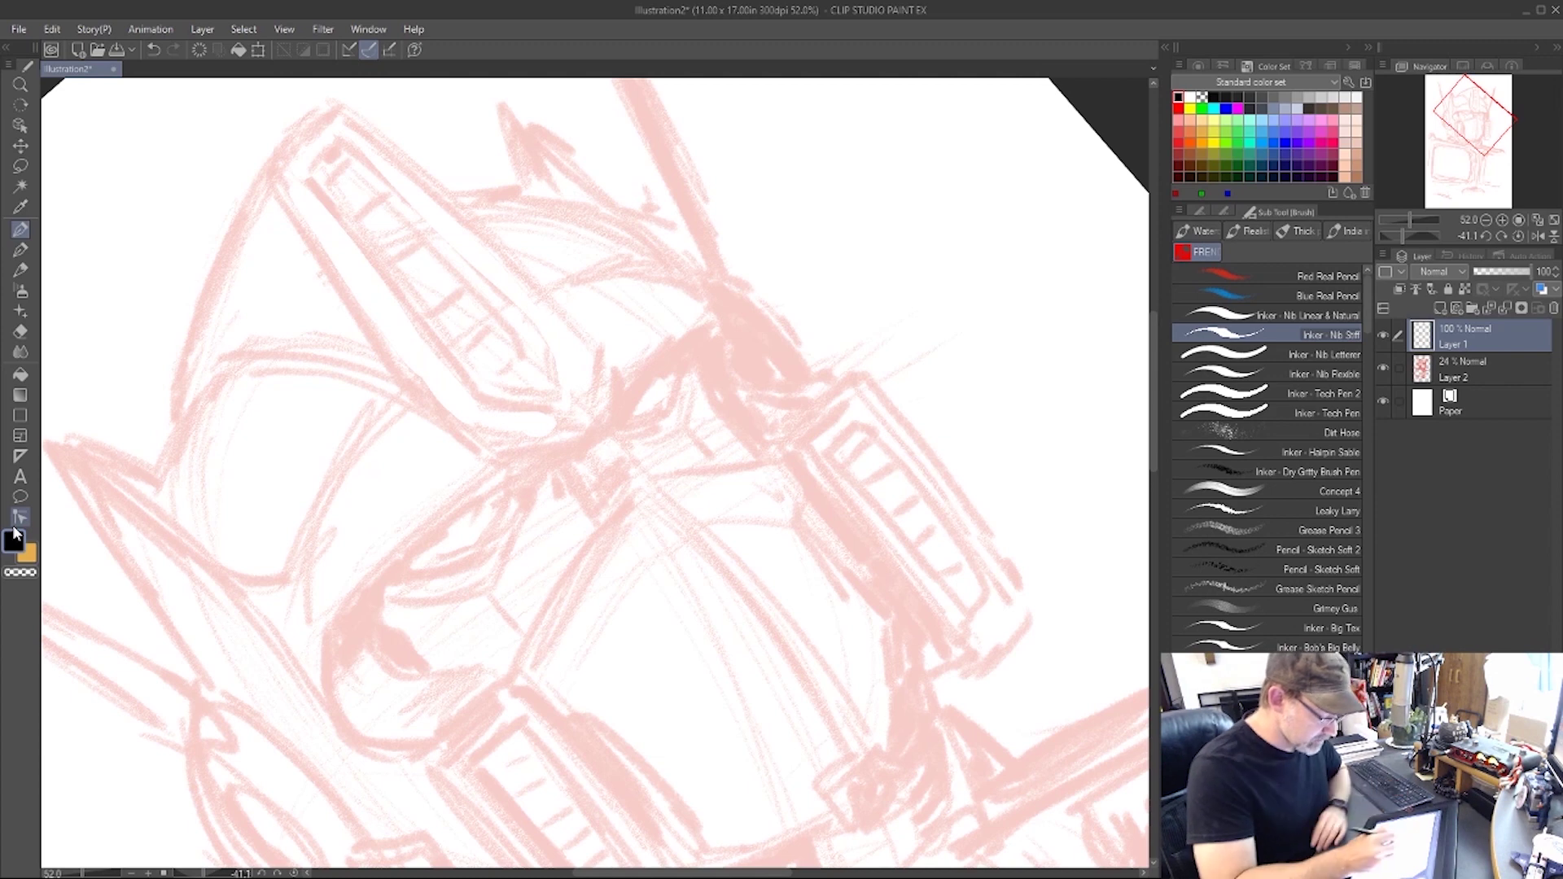
left_click_drag(607, 348, 587, 440)
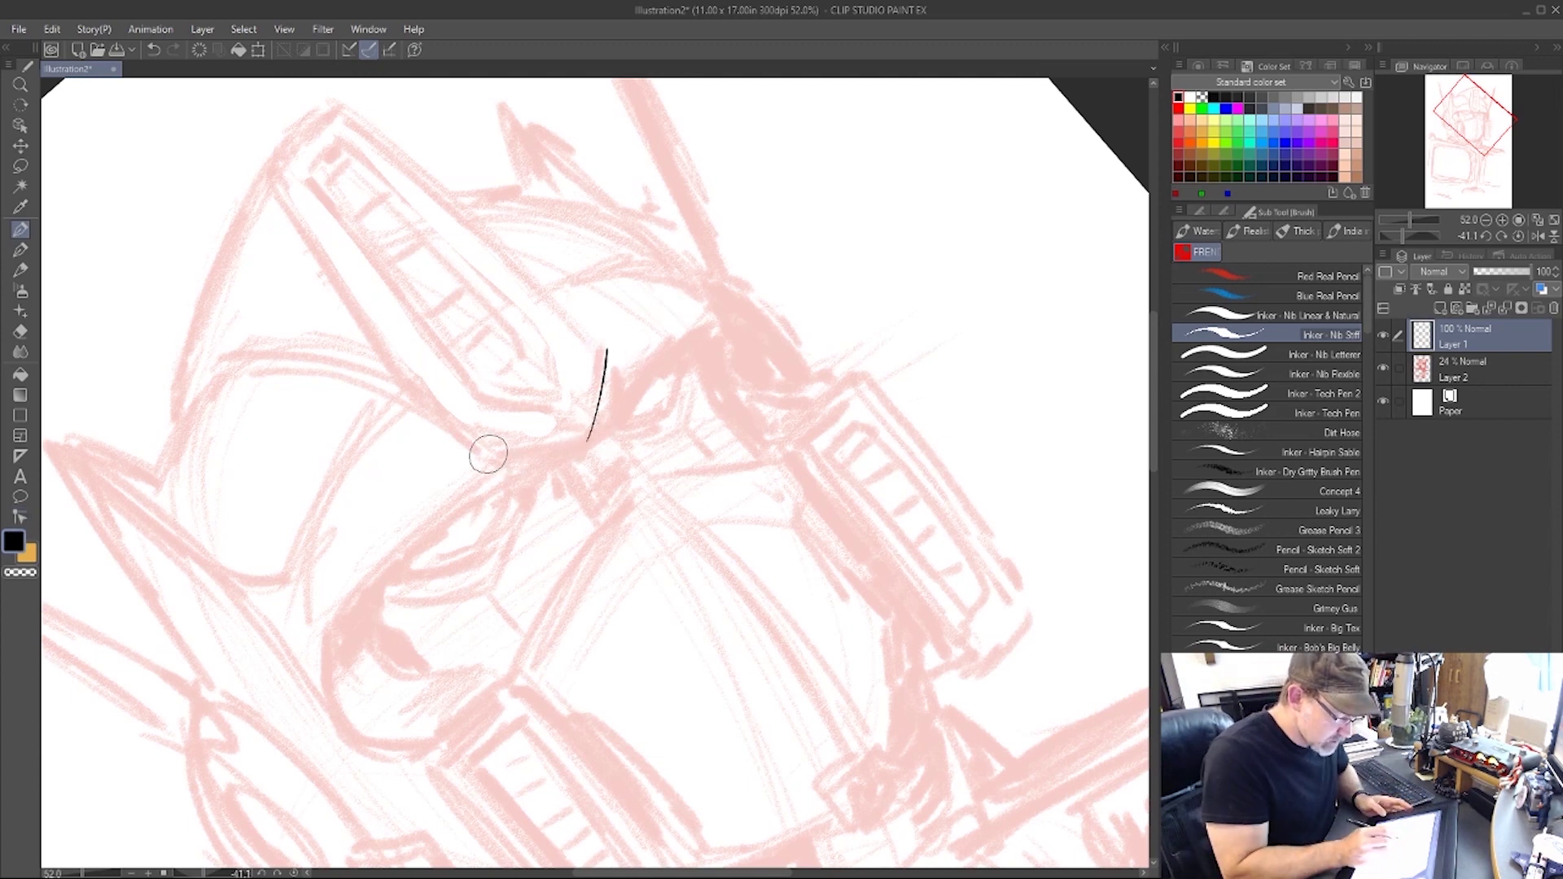
left_click_drag(489, 454, 579, 448)
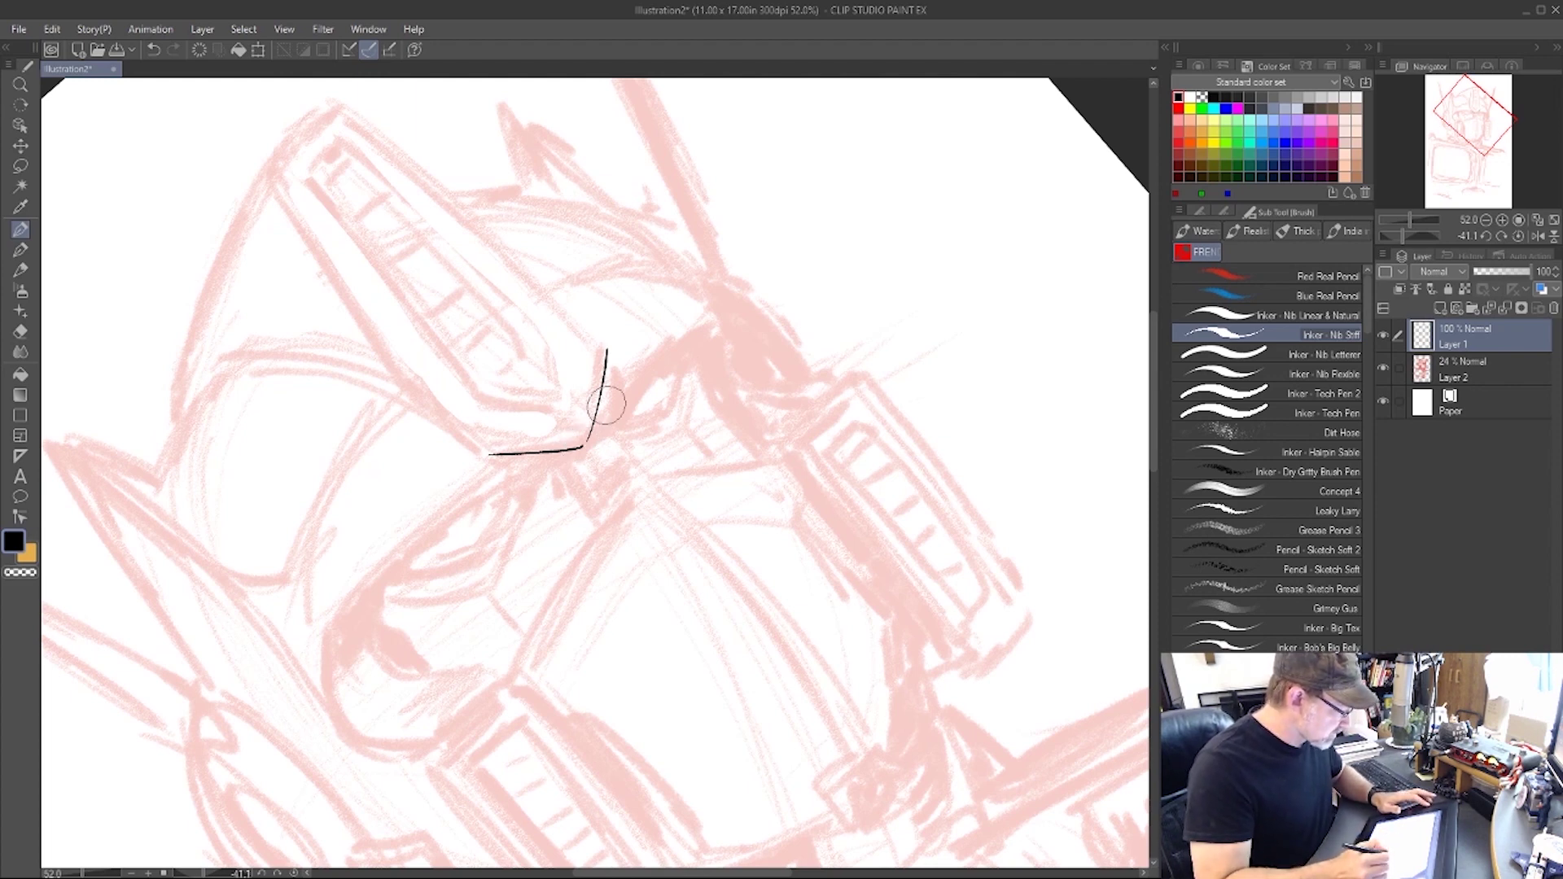
Ink the crest's long right edge, its lower-left corner and a short mark at its upper-left corner.
key("shift+space")
left_click_drag(970, 405, 907, 716)
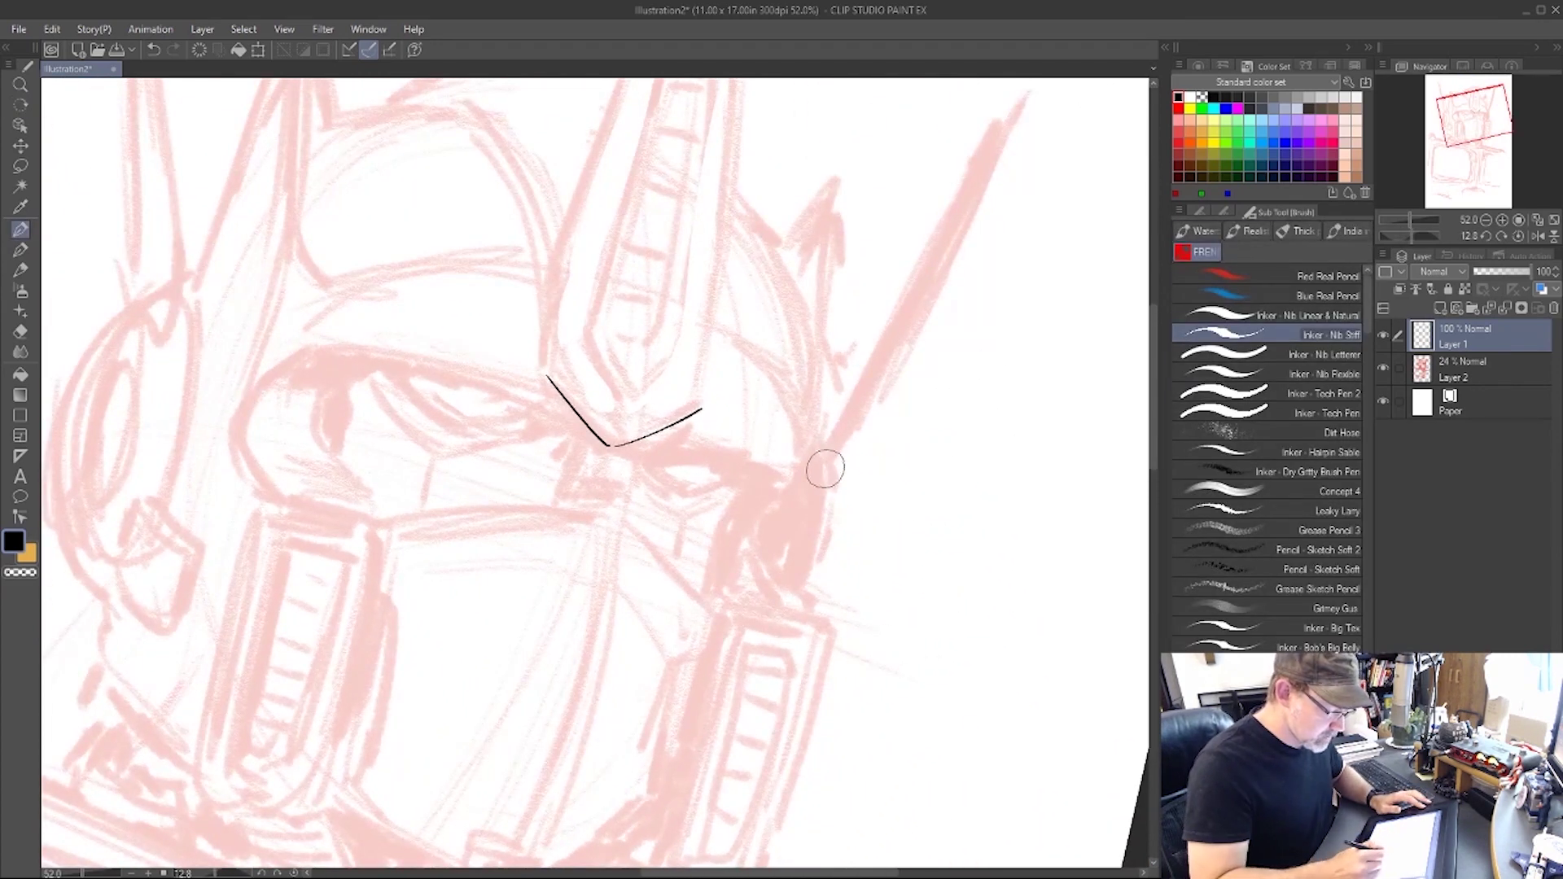
key("space")
left_click_drag(811, 443, 774, 558)
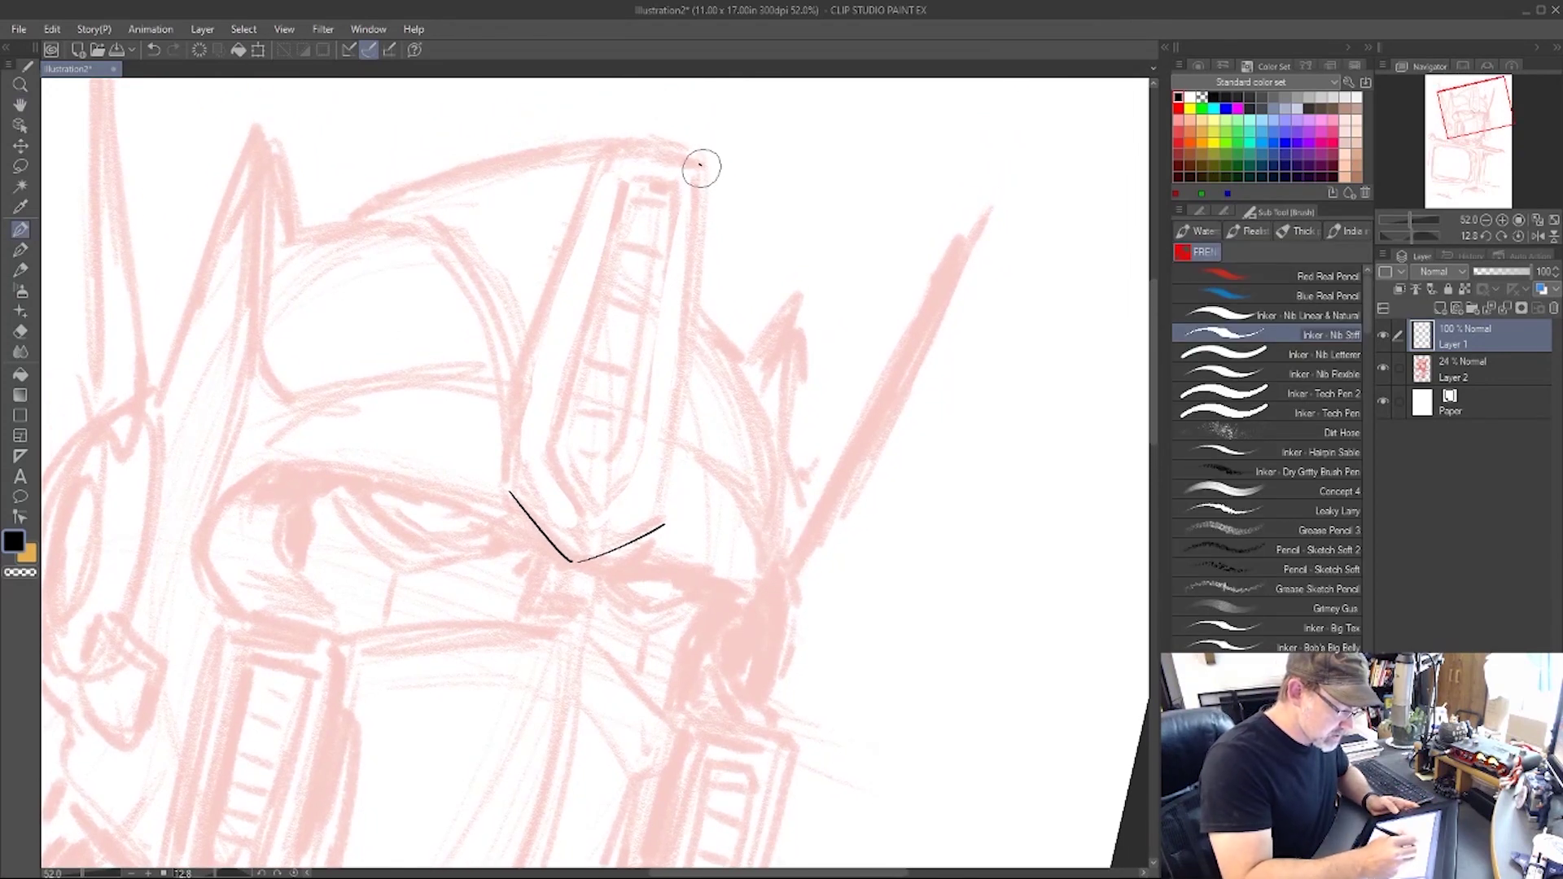
left_click_drag(701, 165, 667, 513)
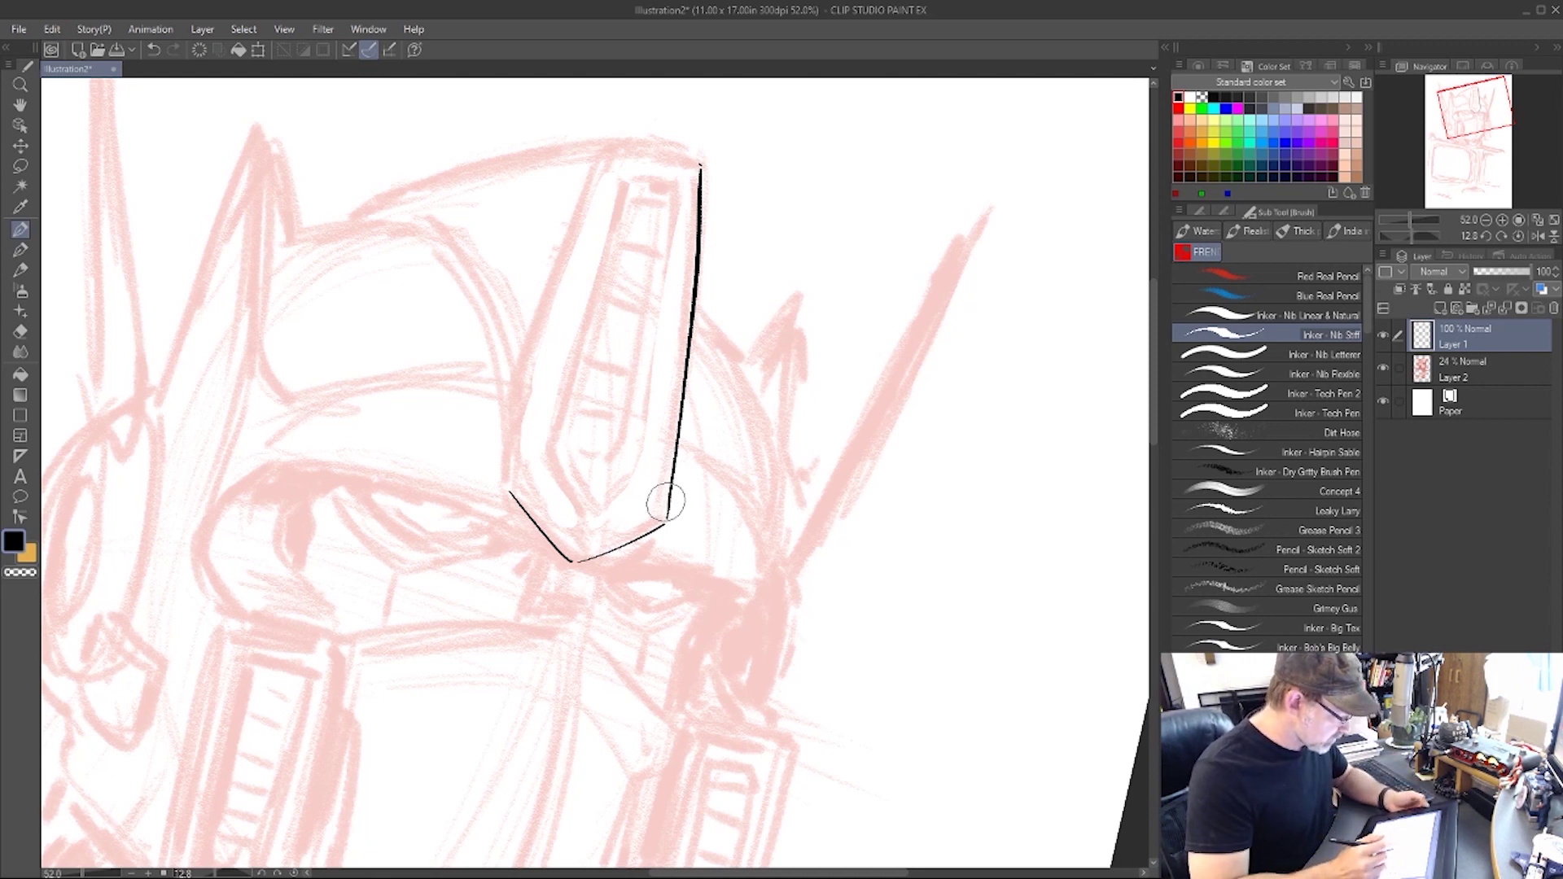
left_click_drag(507, 465, 510, 490)
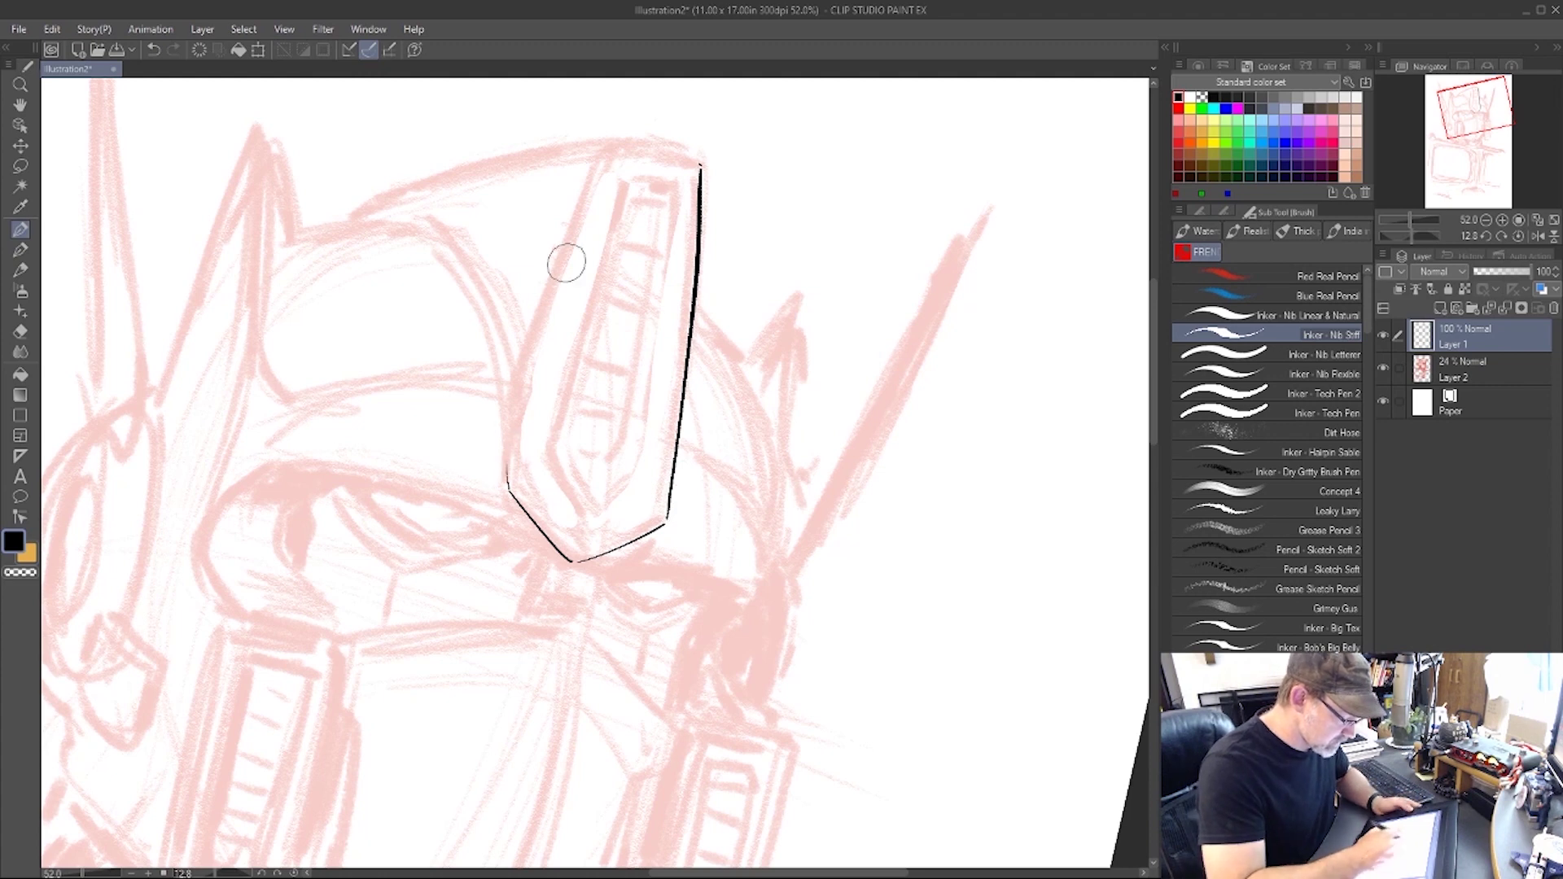
left_click_drag(595, 159, 612, 148)
Ink the helmet's upper ridge as a double line running into the crest's top edge.
key("r")
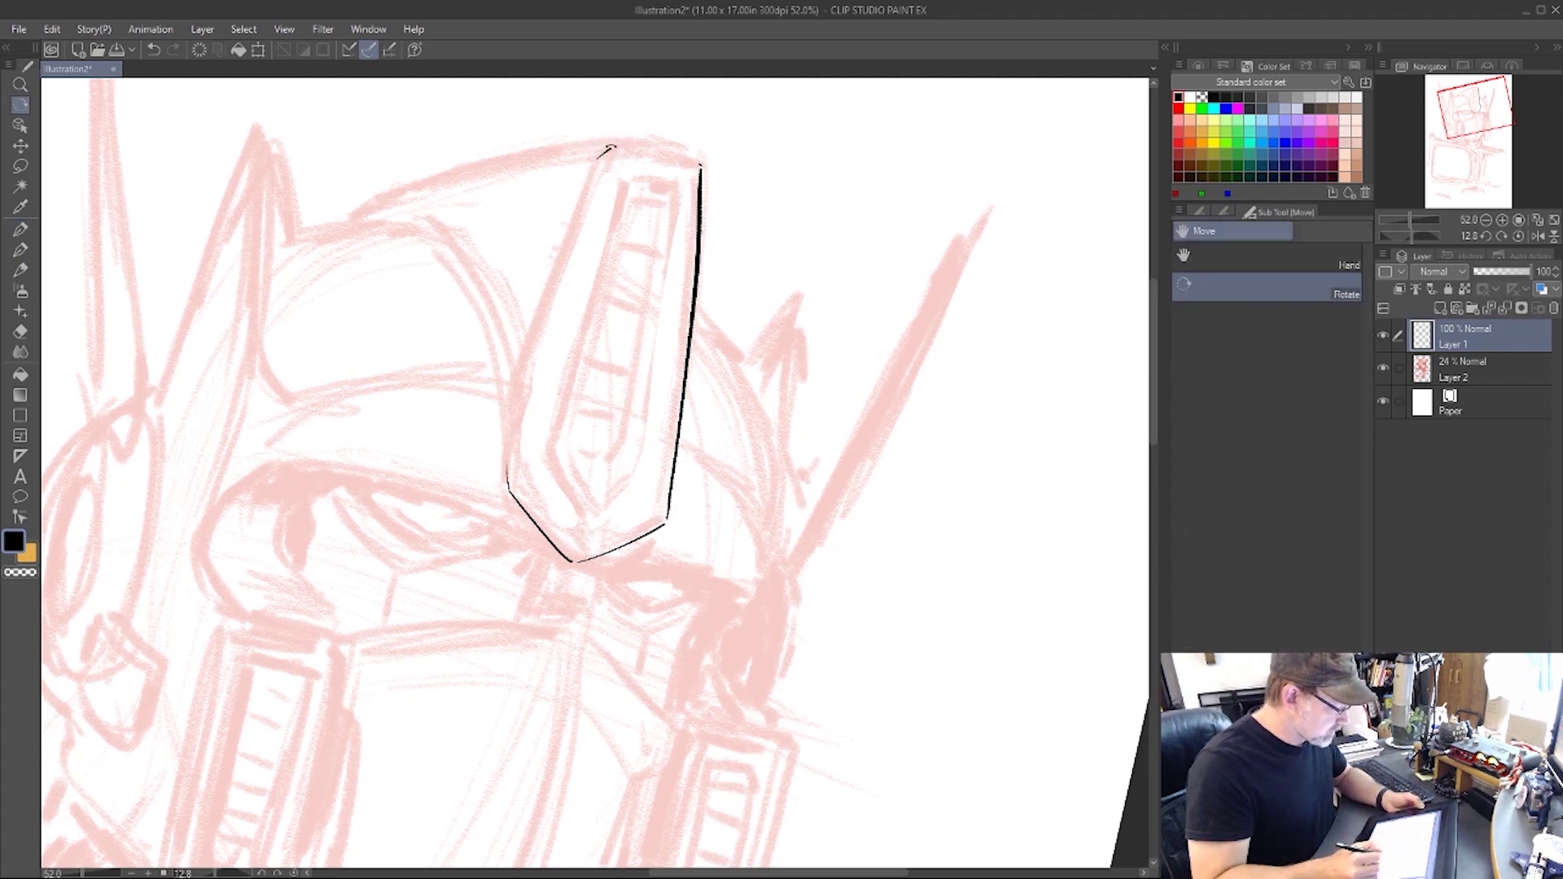
left_click_drag(967, 521, 926, 295)
left_click_drag(243, 405, 419, 193)
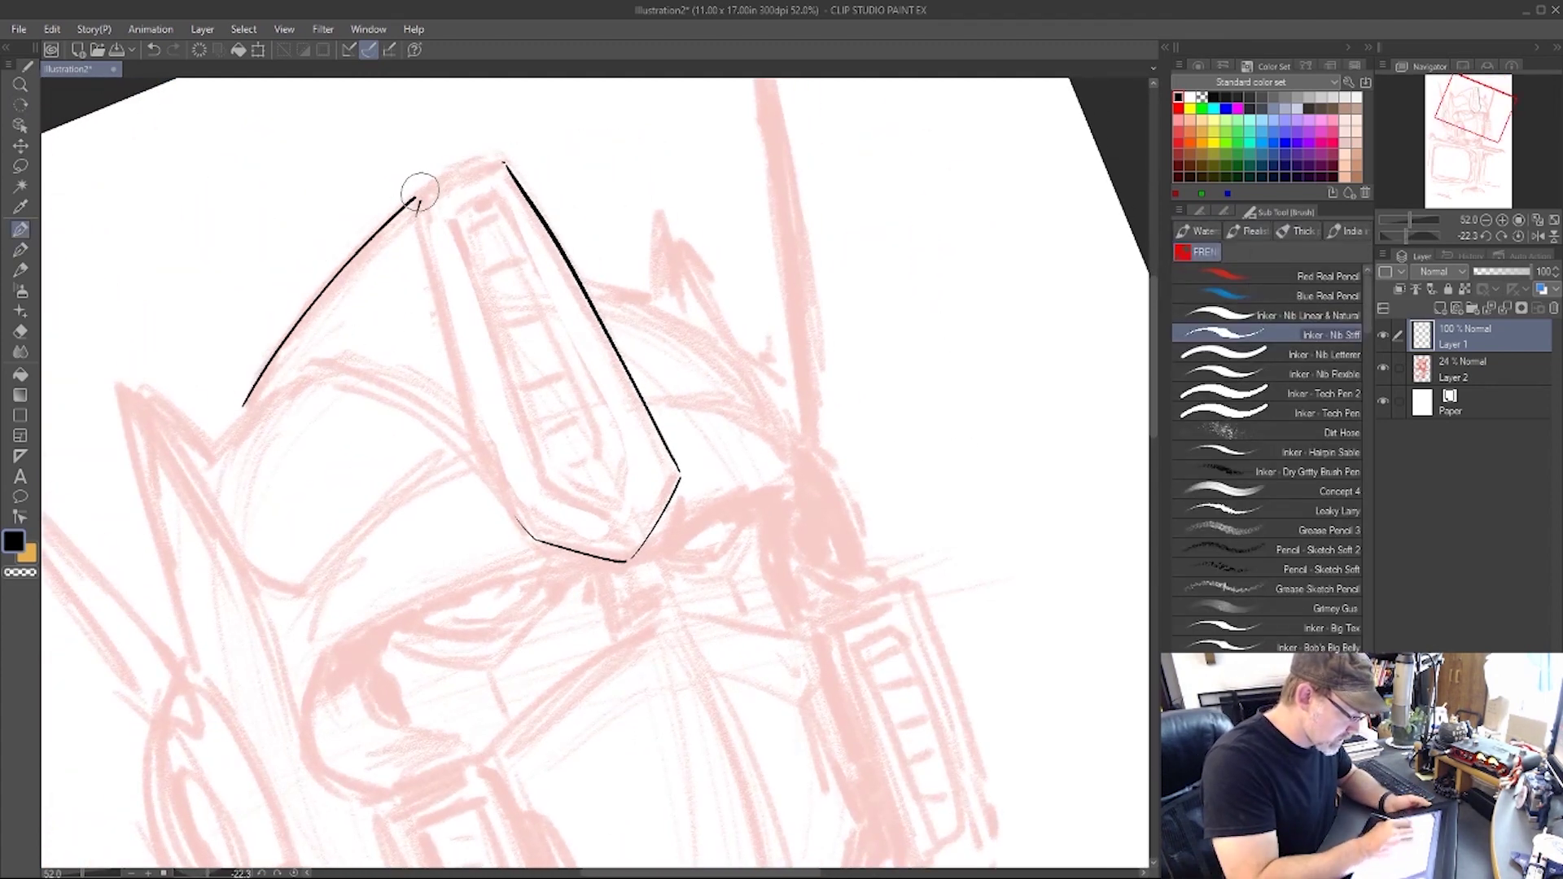
mouse_move(258, 391)
left_mouse_down()
mouse_move(416, 193)
mouse_move(496, 166)
left_mouse_up()
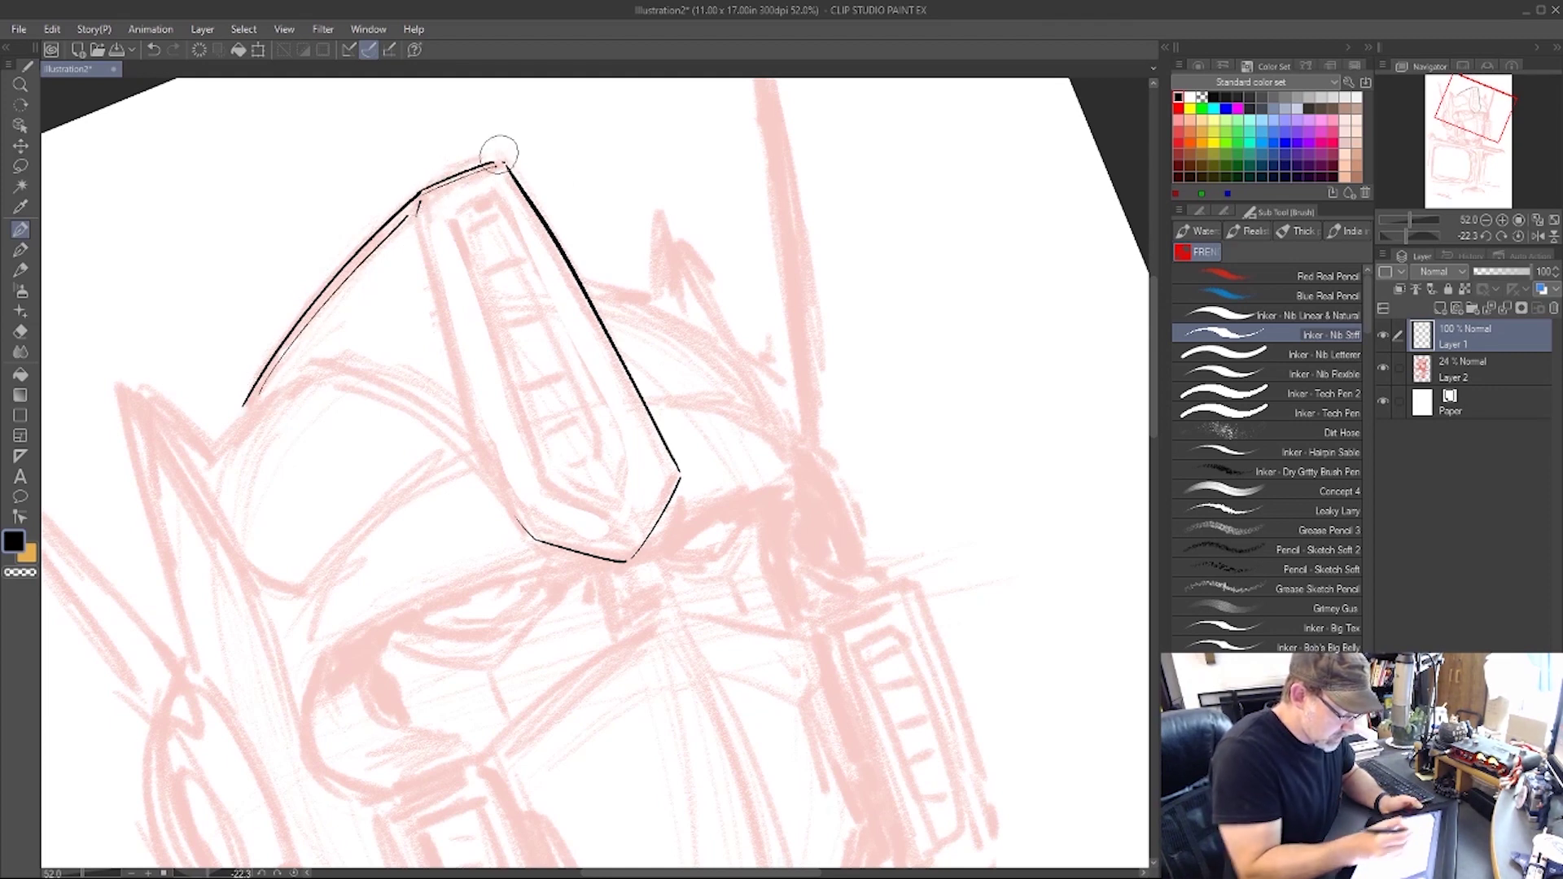
Ink the crest's left edge and the curved dome line sweeping from the helmet's outer side down to the crest.
left_click_drag(416, 203, 478, 448)
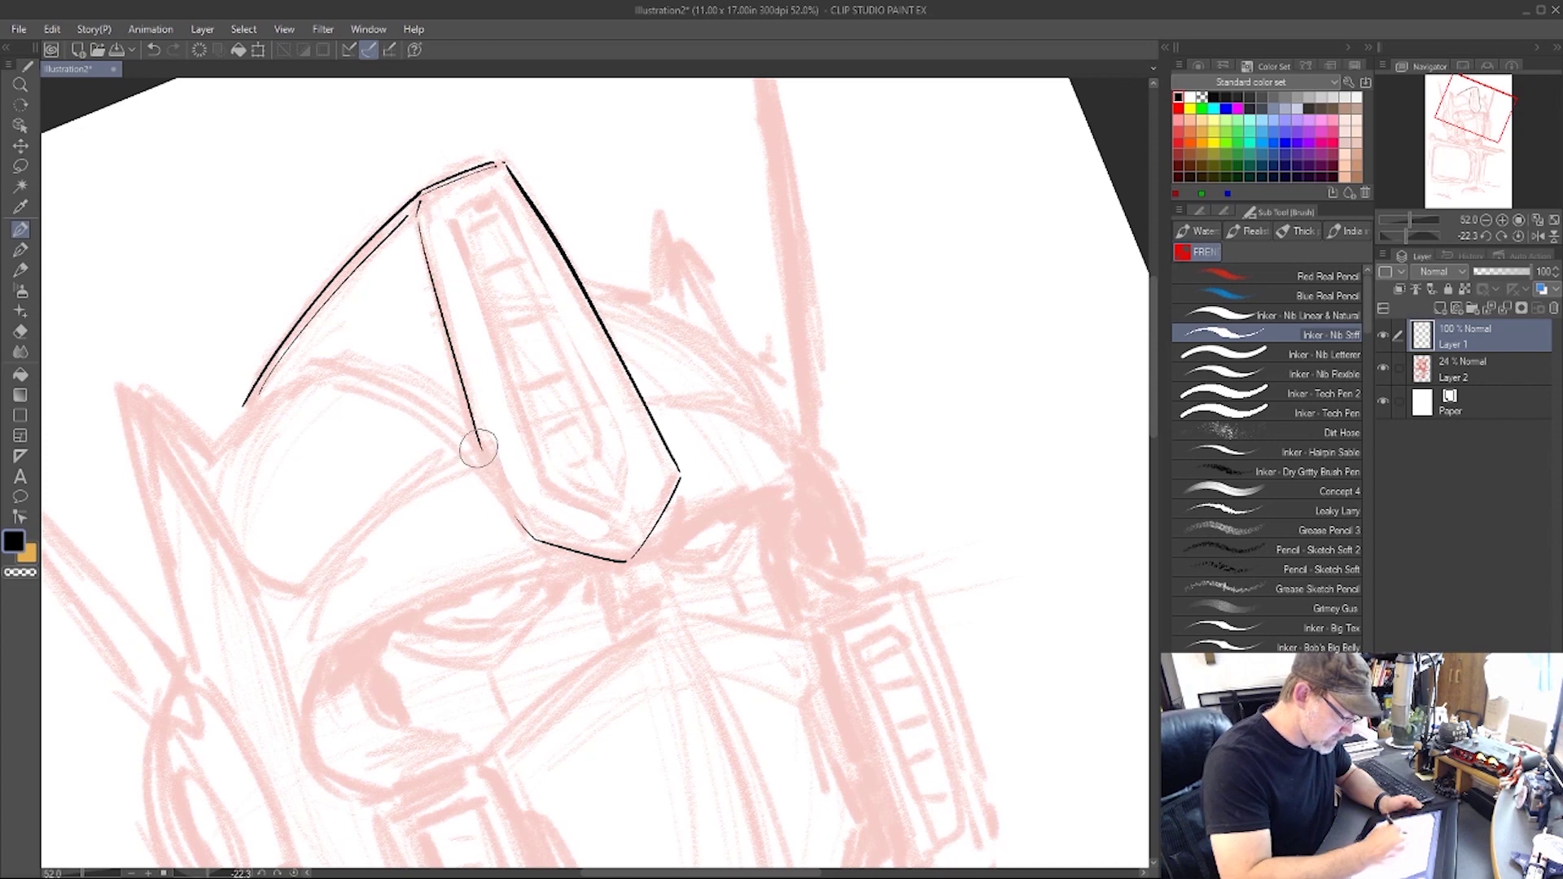
mouse_move(269, 386)
left_mouse_down()
mouse_move(443, 438)
mouse_move(503, 515)
left_mouse_up()
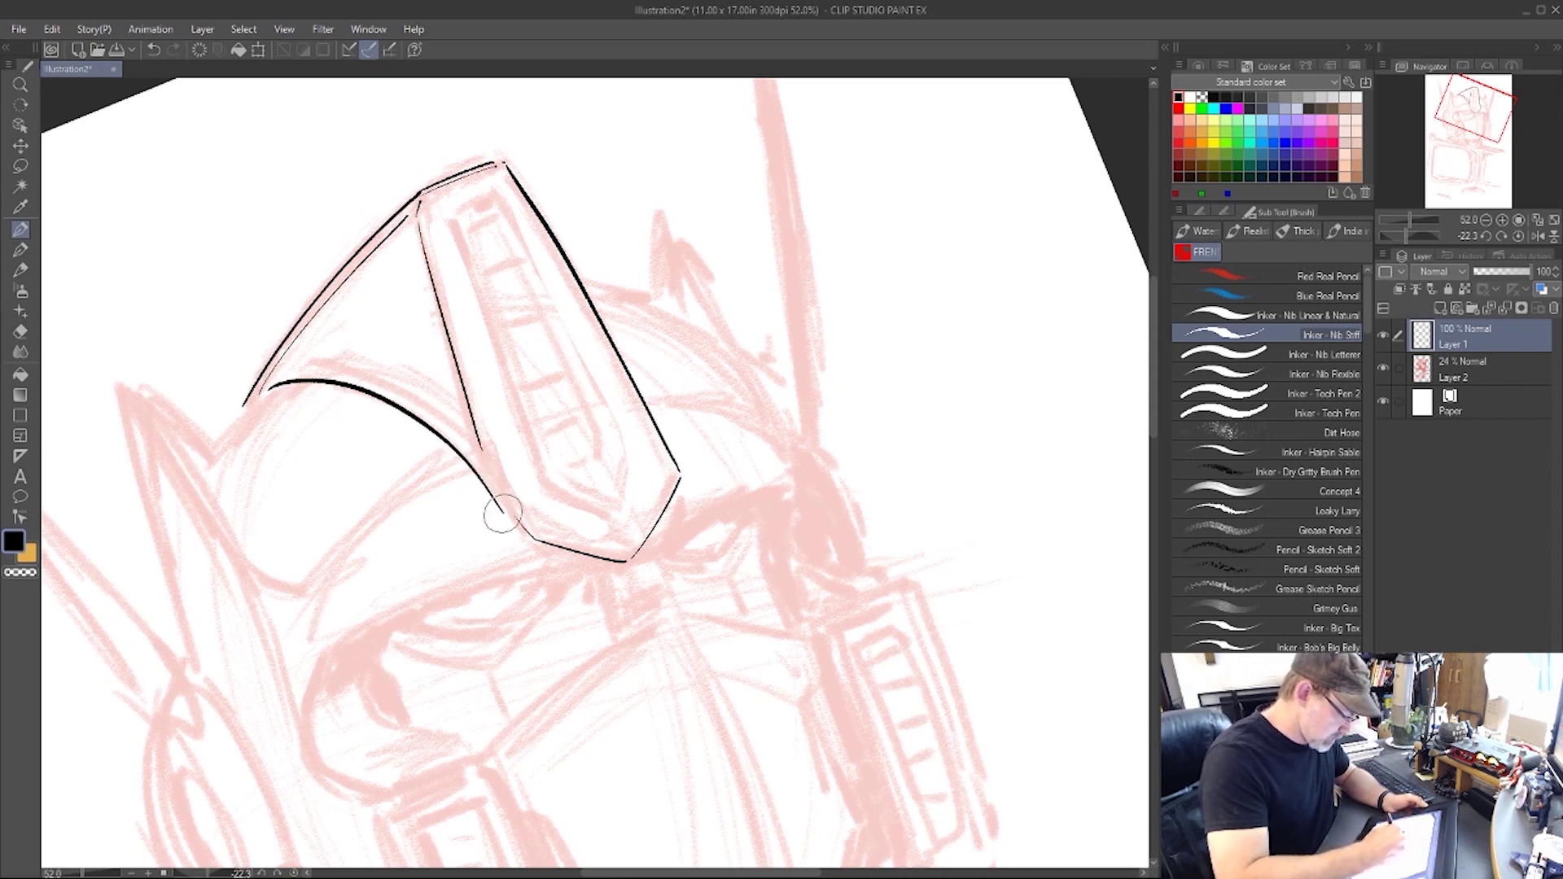
left_click_drag(205, 446, 271, 383)
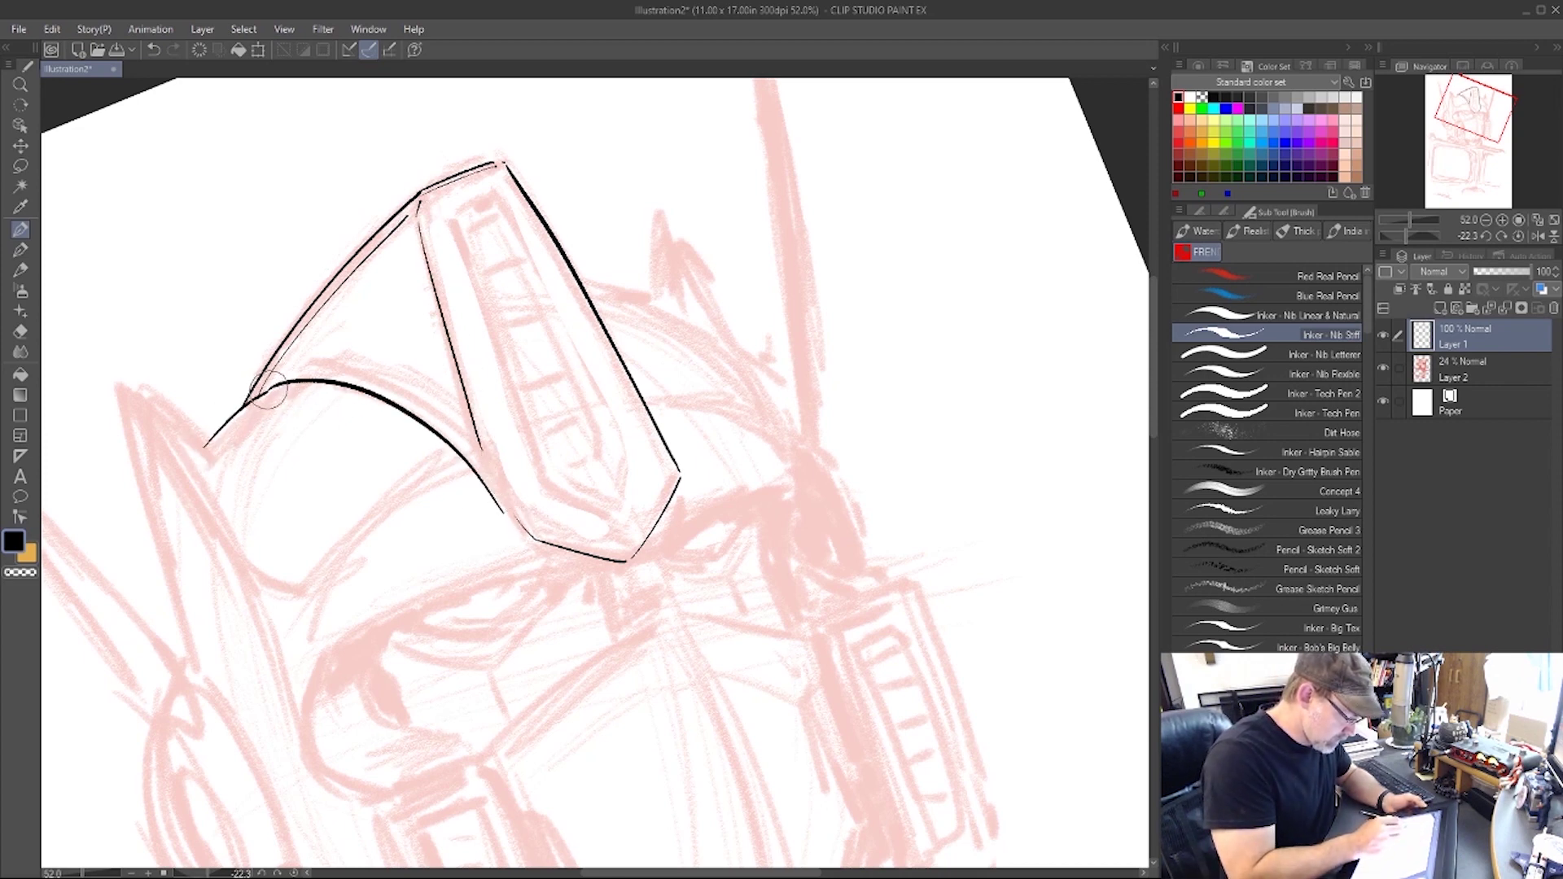
left_click_drag(482, 444, 519, 525)
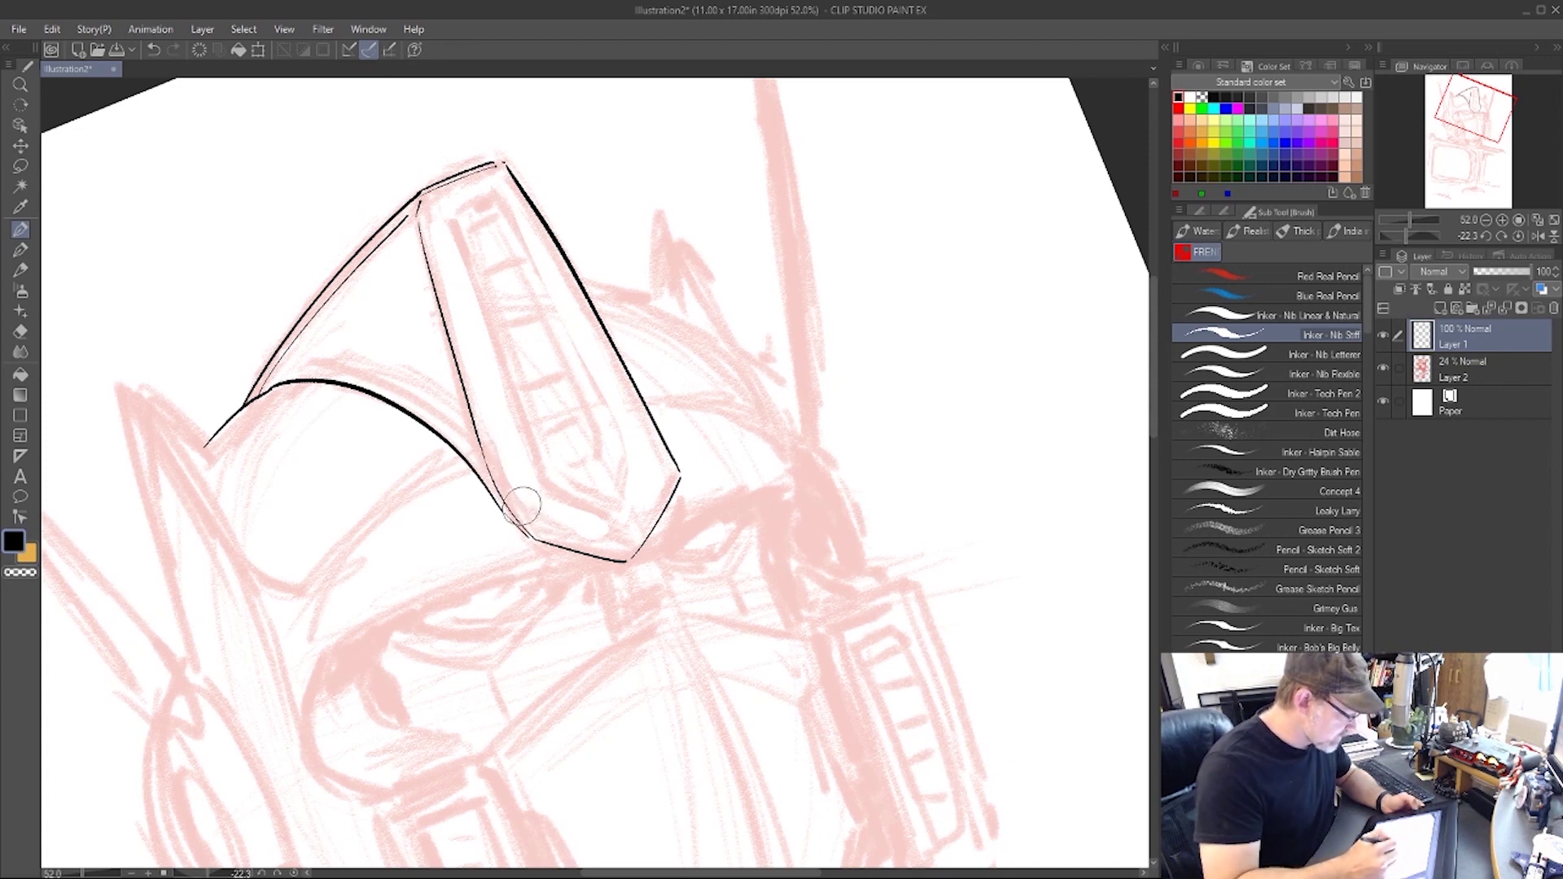
Erase the crest's left edge and re-ink it as a double line.
mouse_move(918, 395)
left_mouse_down()
mouse_move(988, 523)
mouse_move(973, 600)
left_mouse_up()
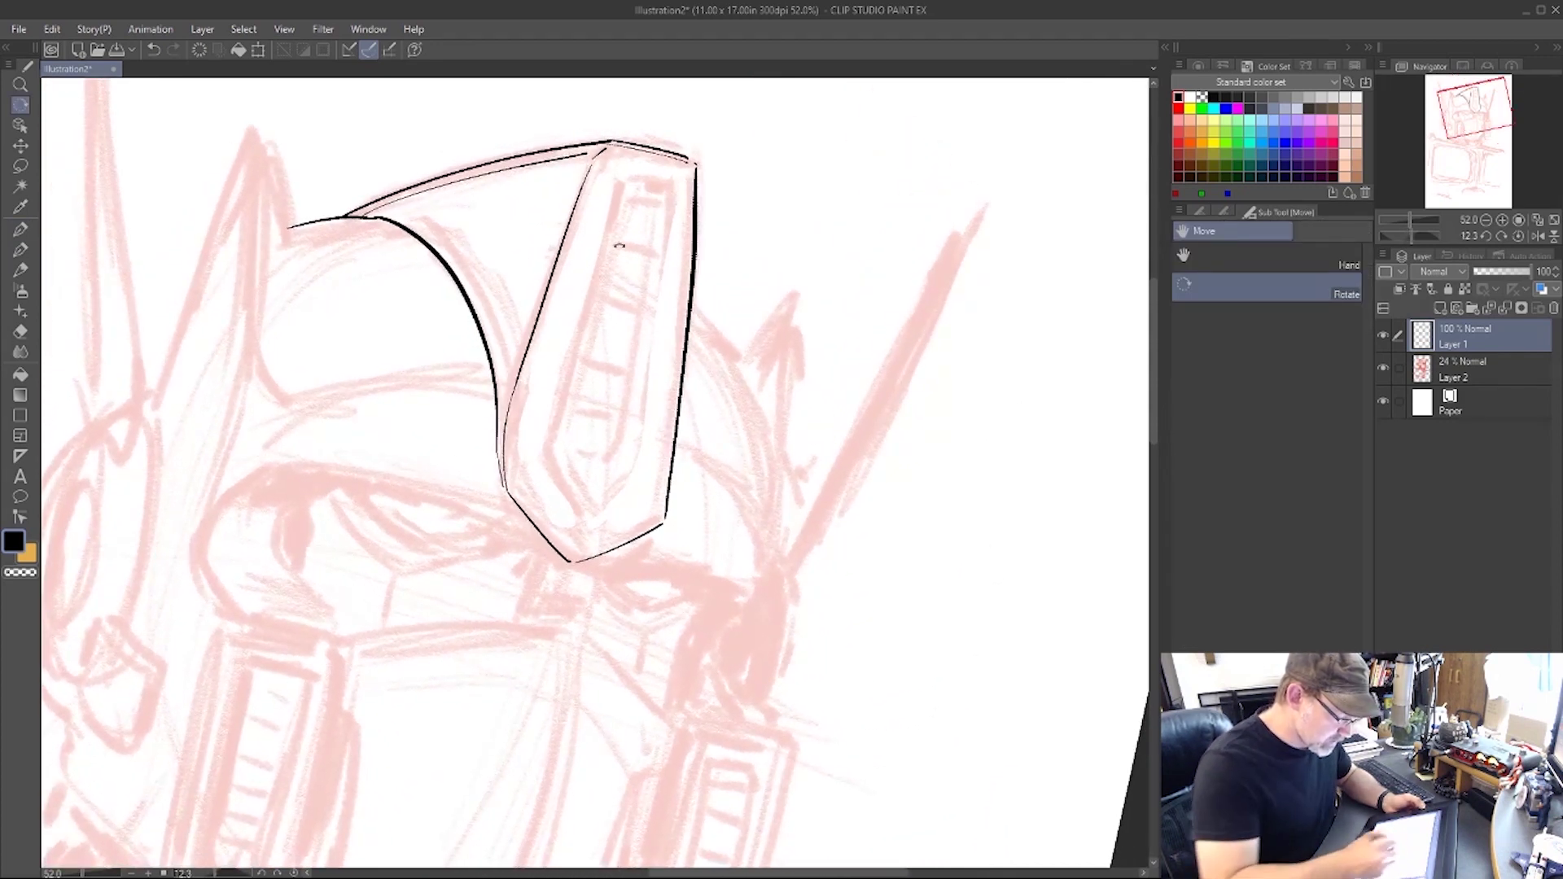
key("e")
mouse_move(501, 431)
left_mouse_down()
mouse_move(508, 487)
mouse_move(507, 447)
left_mouse_up()
key("p")
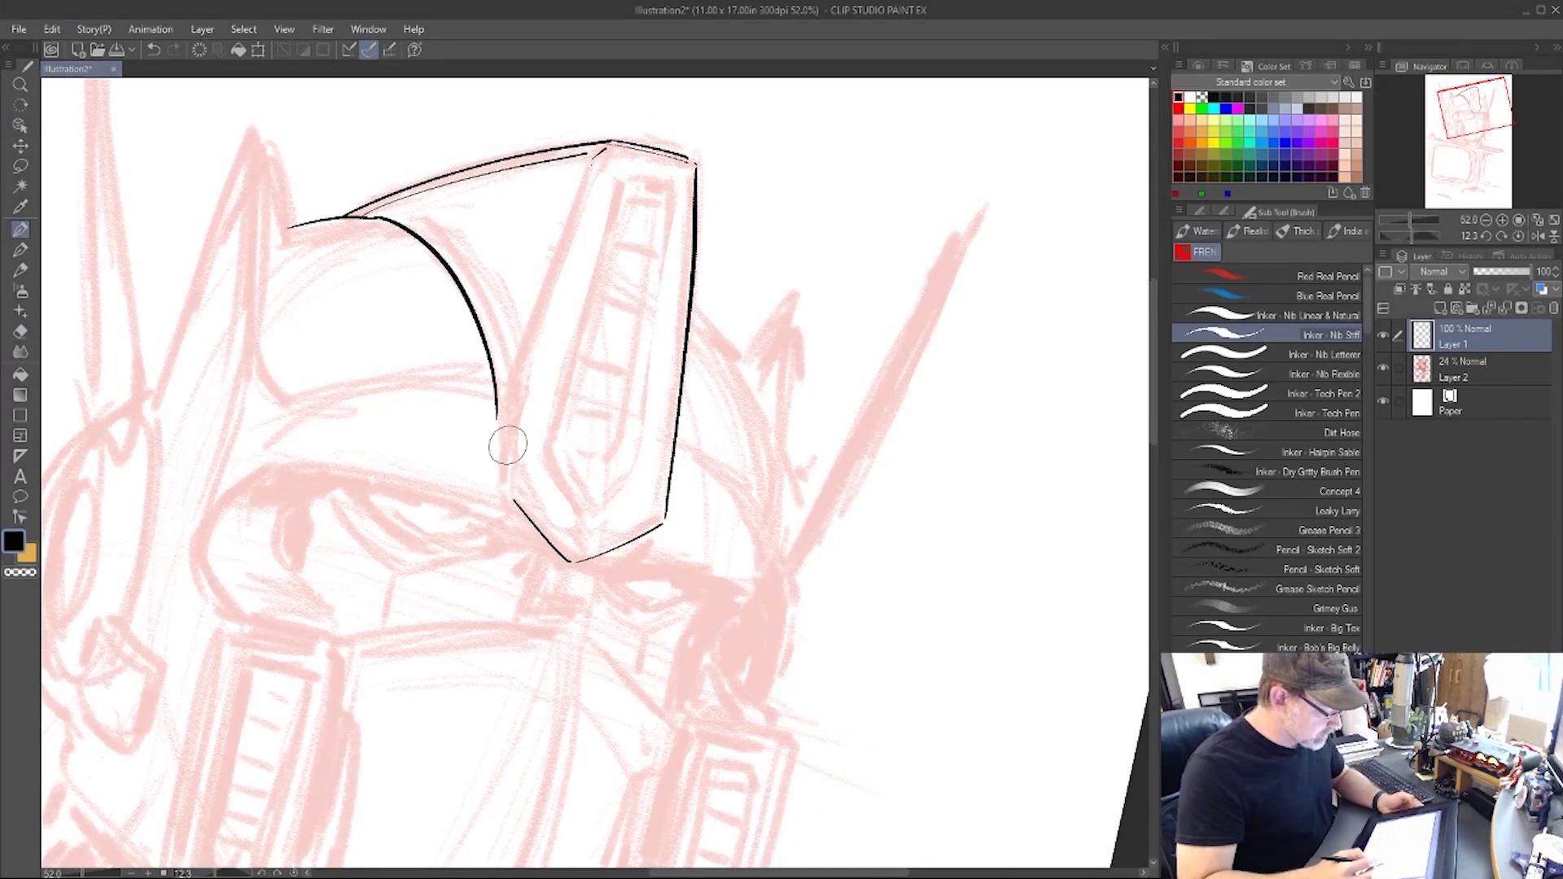
mouse_move(1047, 454)
left_mouse_down()
mouse_move(998, 673)
mouse_move(984, 642)
left_mouse_up()
mouse_move(535, 359)
left_mouse_down()
mouse_move(510, 461)
mouse_move(523, 420)
mouse_move(747, 193)
left_mouse_up()
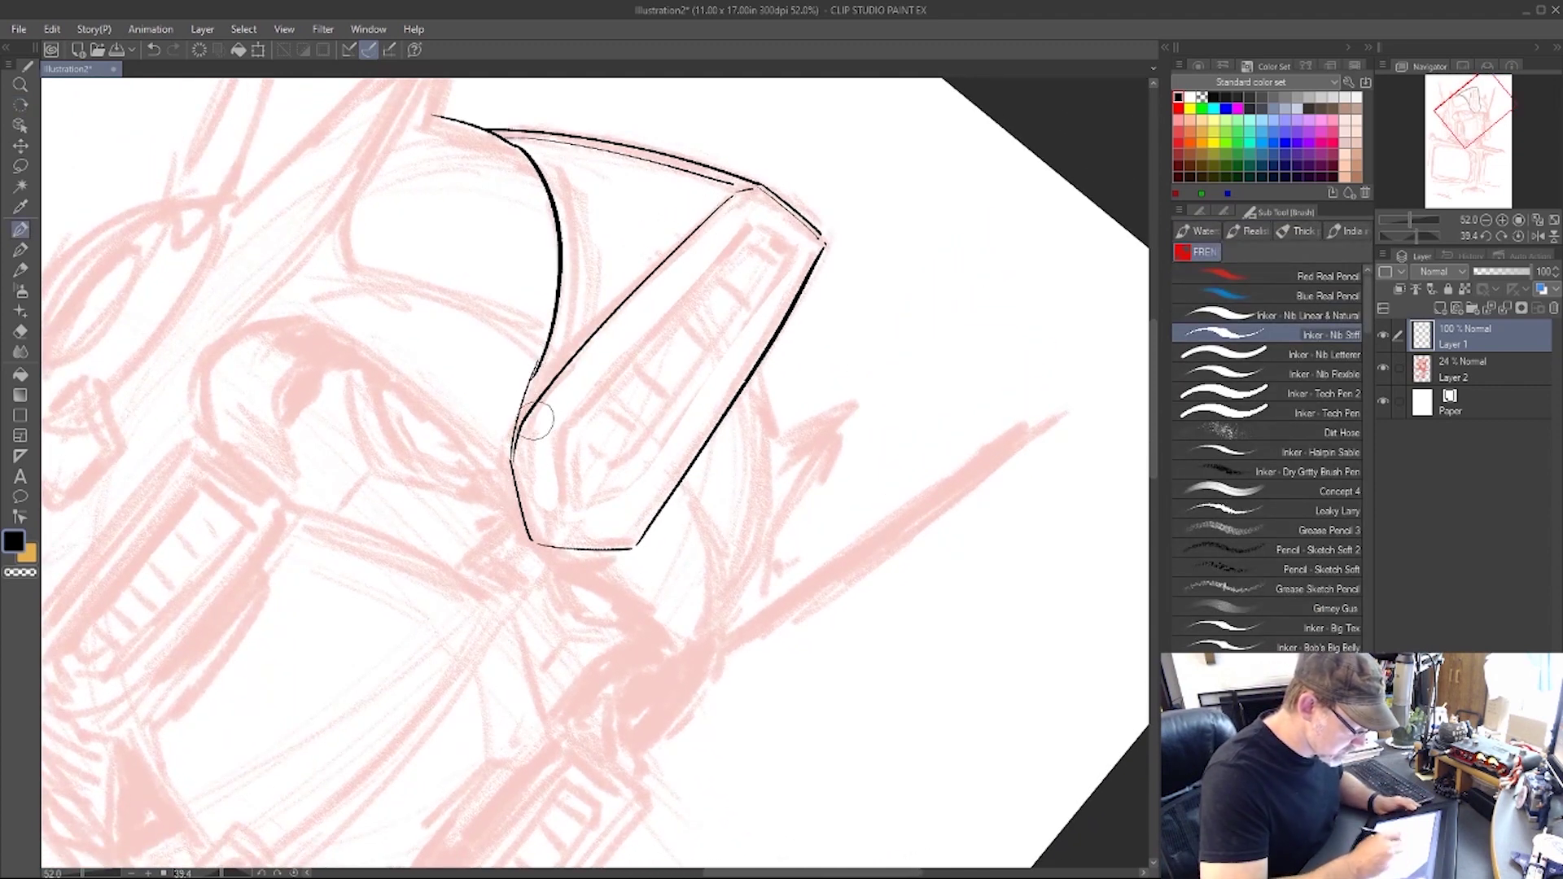
left_click_drag(523, 444, 735, 206)
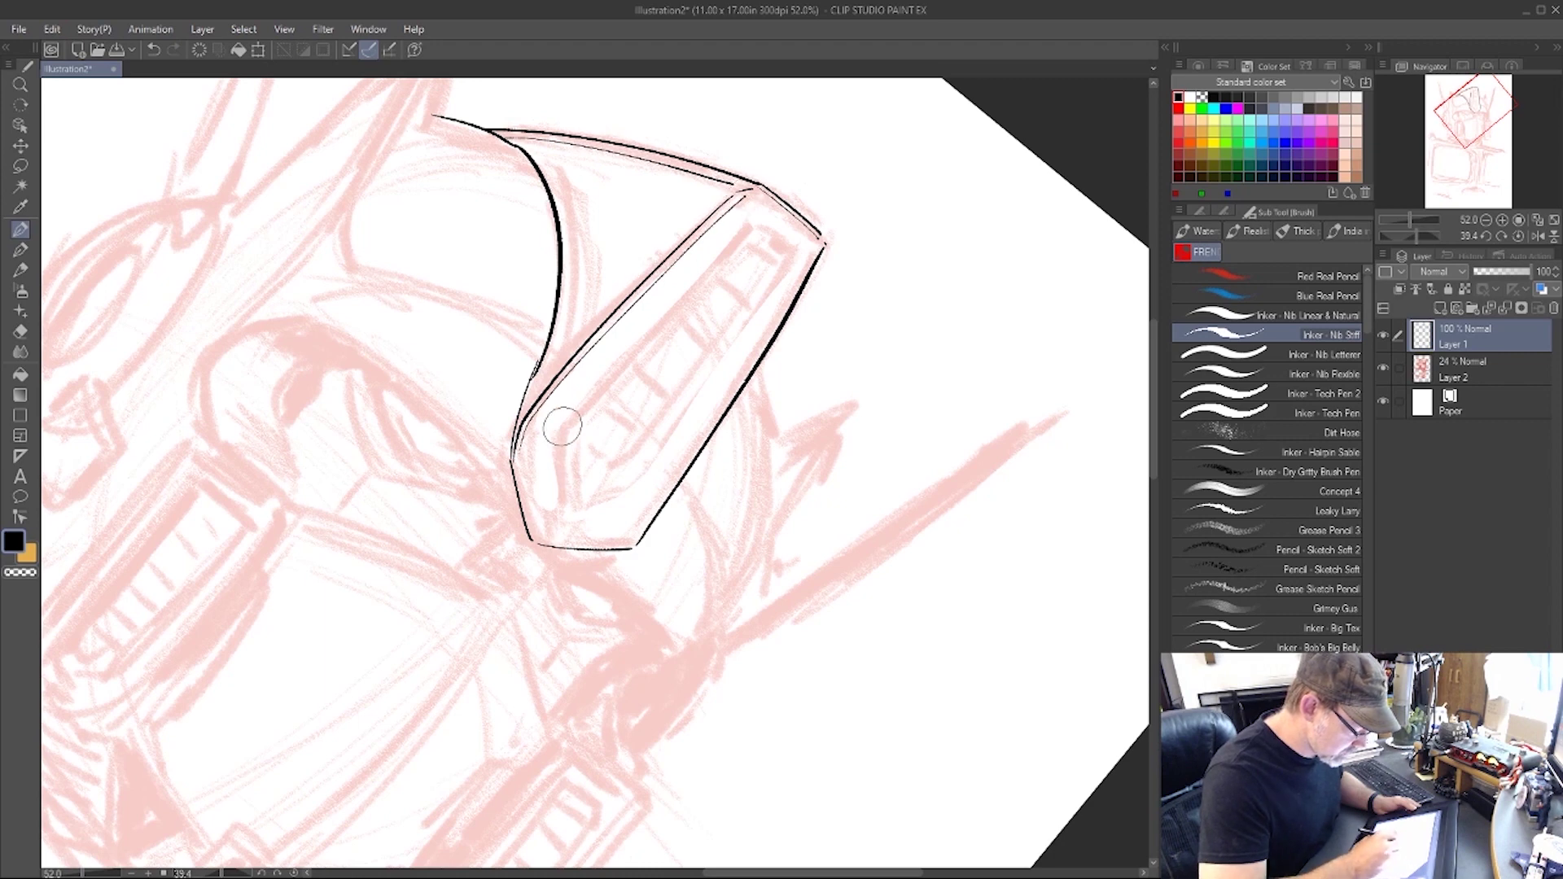
Ink the outline of the recessed inner panel inside the crest, closing it with a rounded top edge.
mouse_move(560, 430)
left_mouse_down()
mouse_move(560, 508)
mouse_move(674, 303)
mouse_move(747, 230)
left_mouse_up()
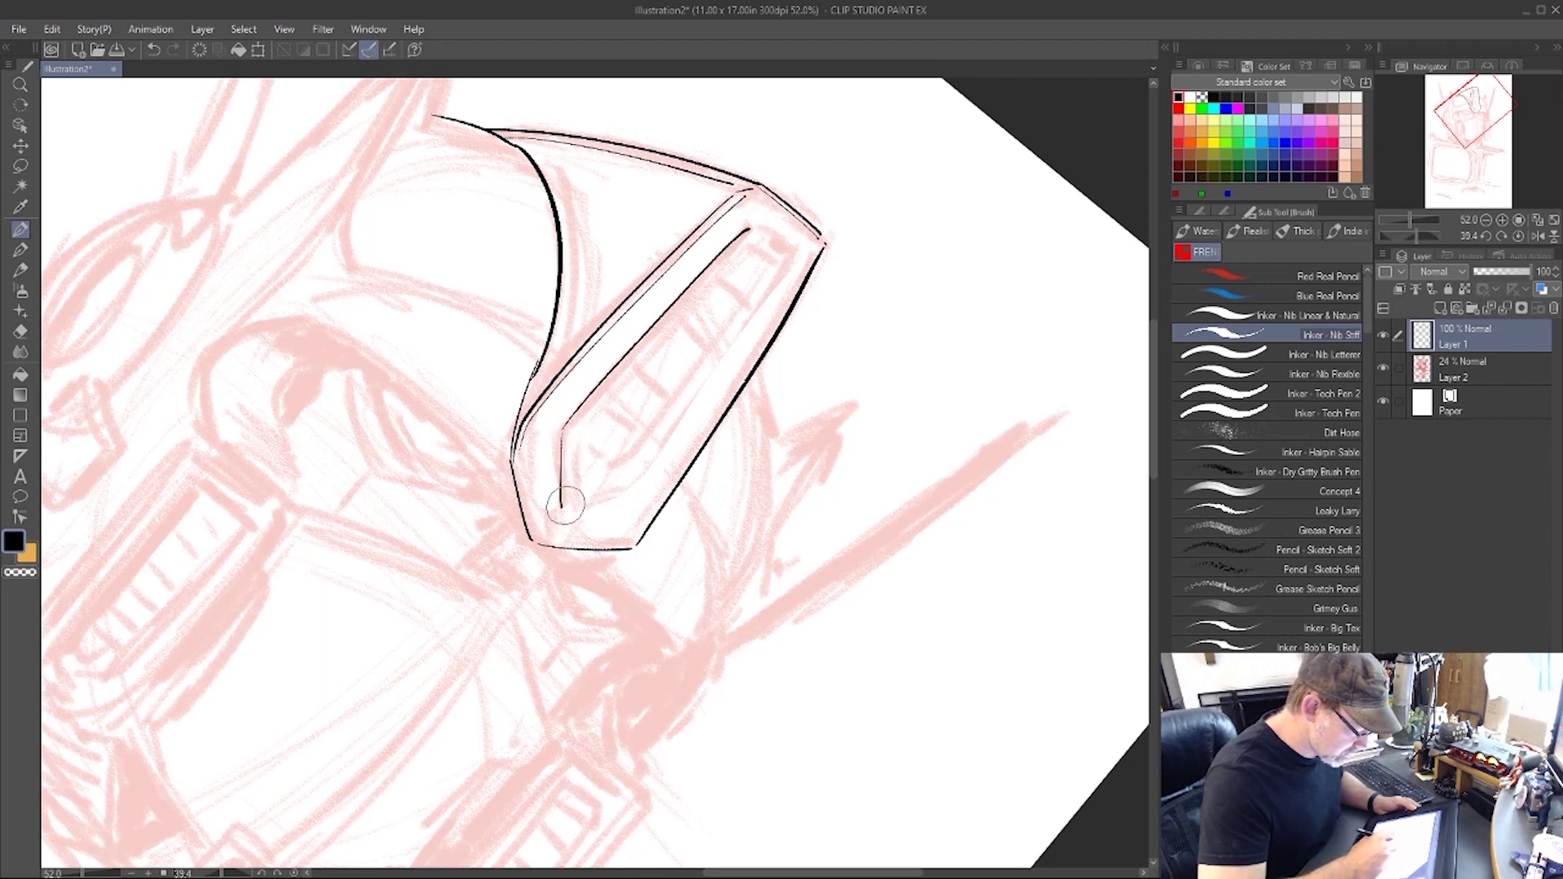
mouse_move(561, 508)
left_mouse_down()
mouse_move(628, 507)
mouse_move(643, 489)
mouse_move(637, 504)
mouse_move(788, 254)
left_mouse_up()
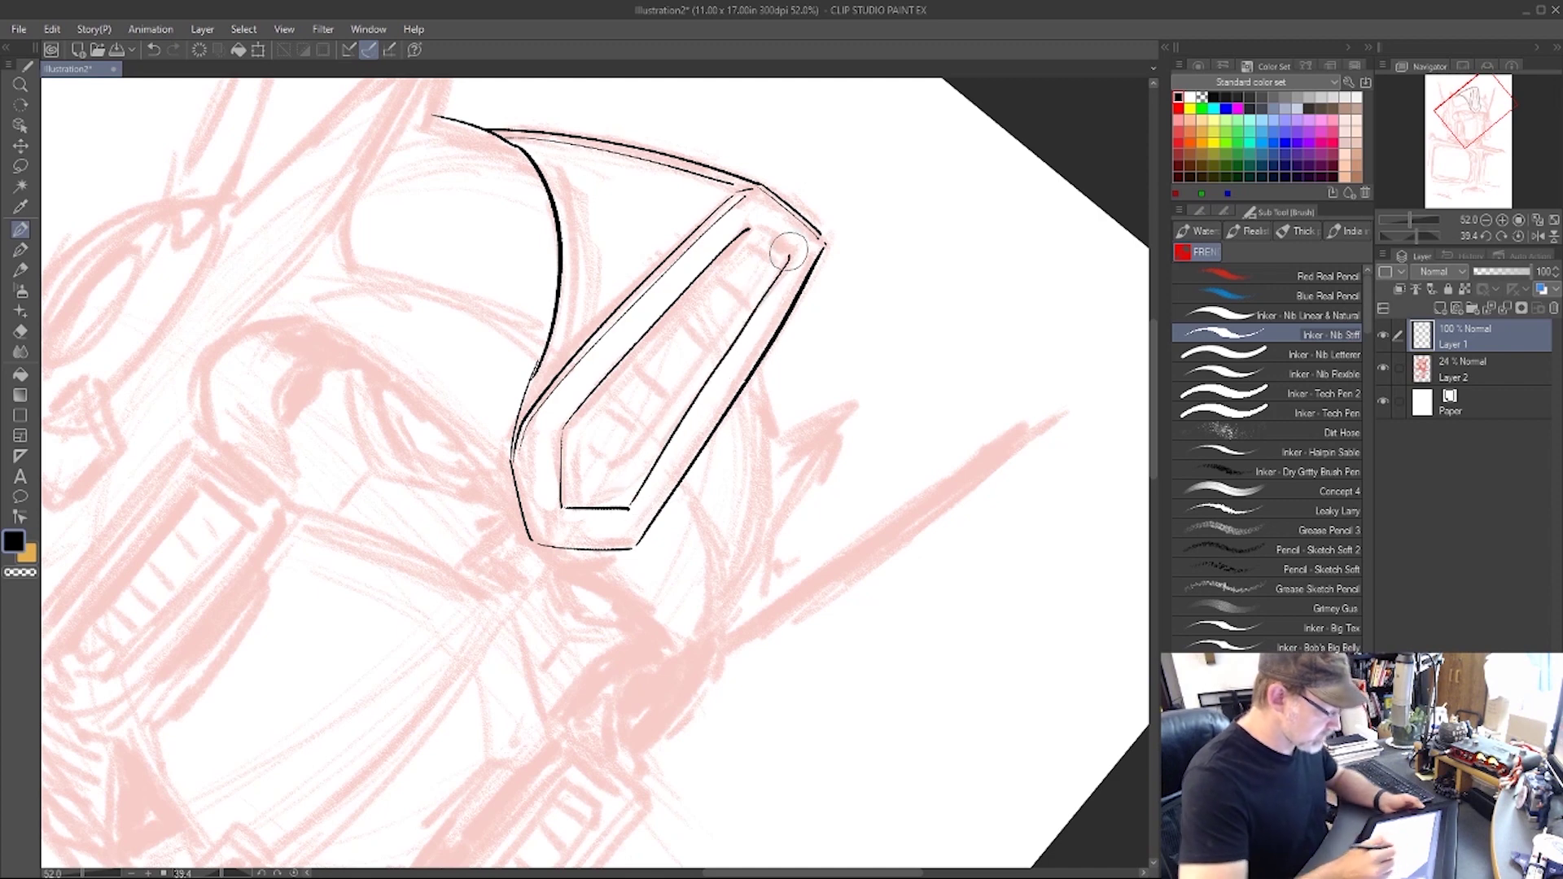
key("e")
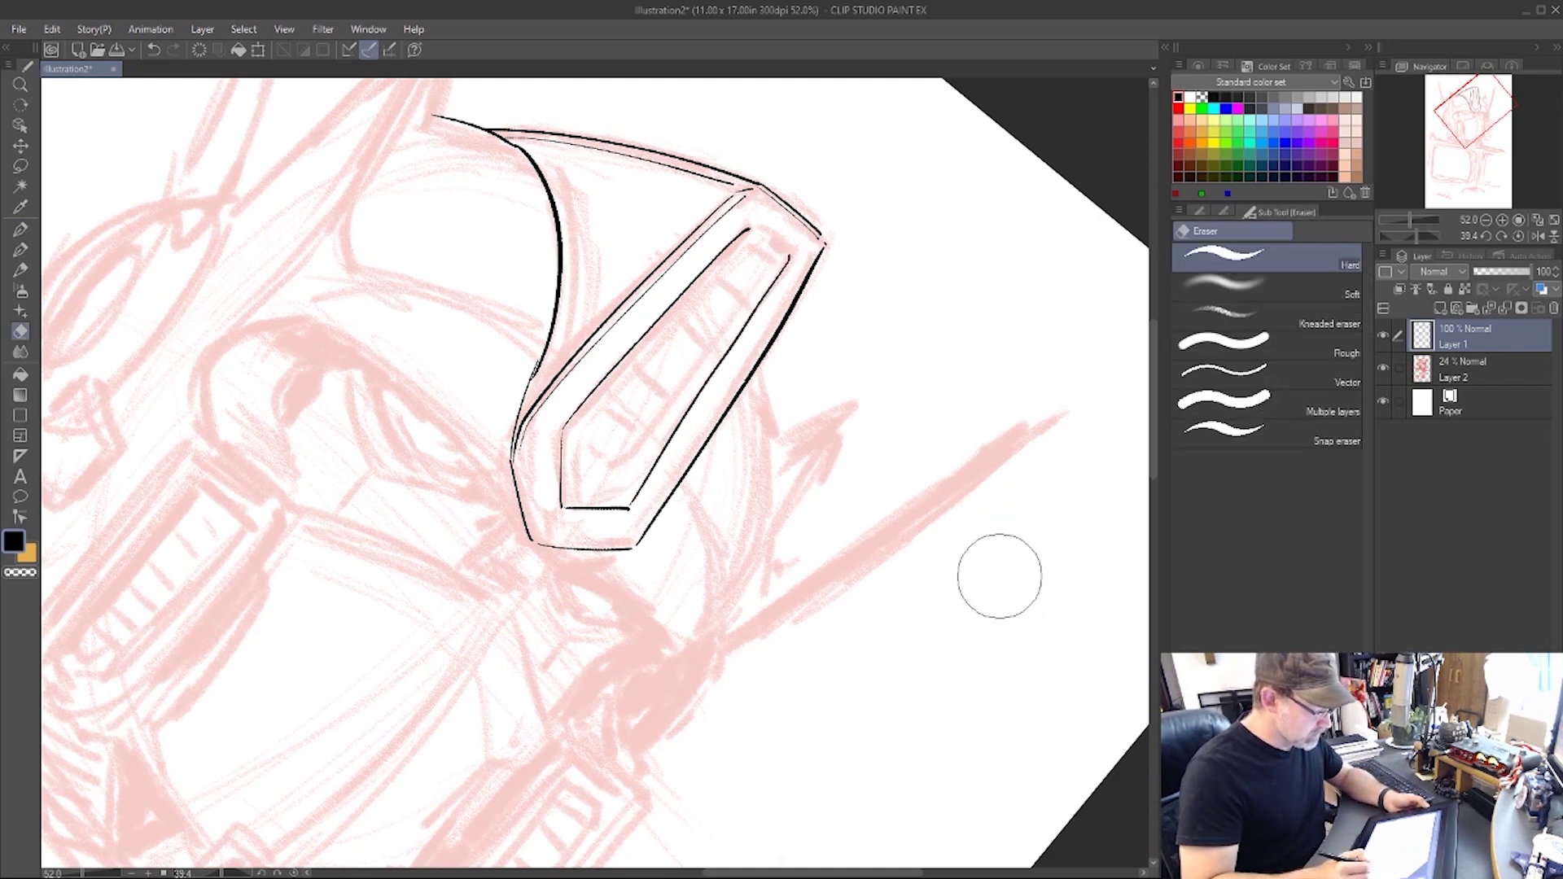
key("r")
mouse_move(1023, 618)
left_mouse_down()
mouse_move(863, 244)
mouse_move(798, 187)
left_mouse_up()
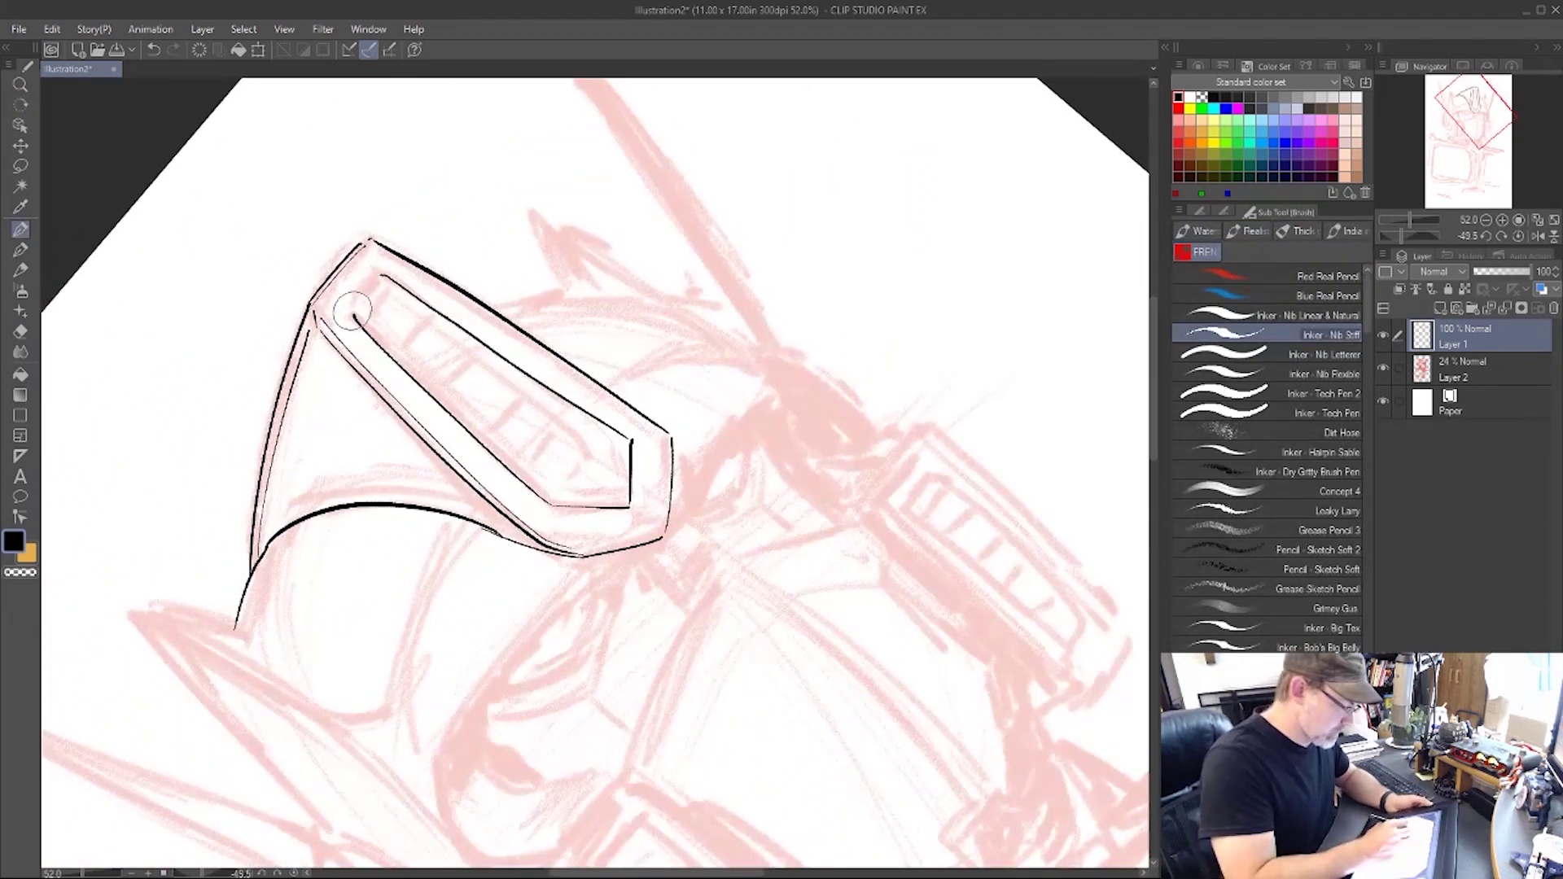
left_click_drag(352, 311, 384, 277)
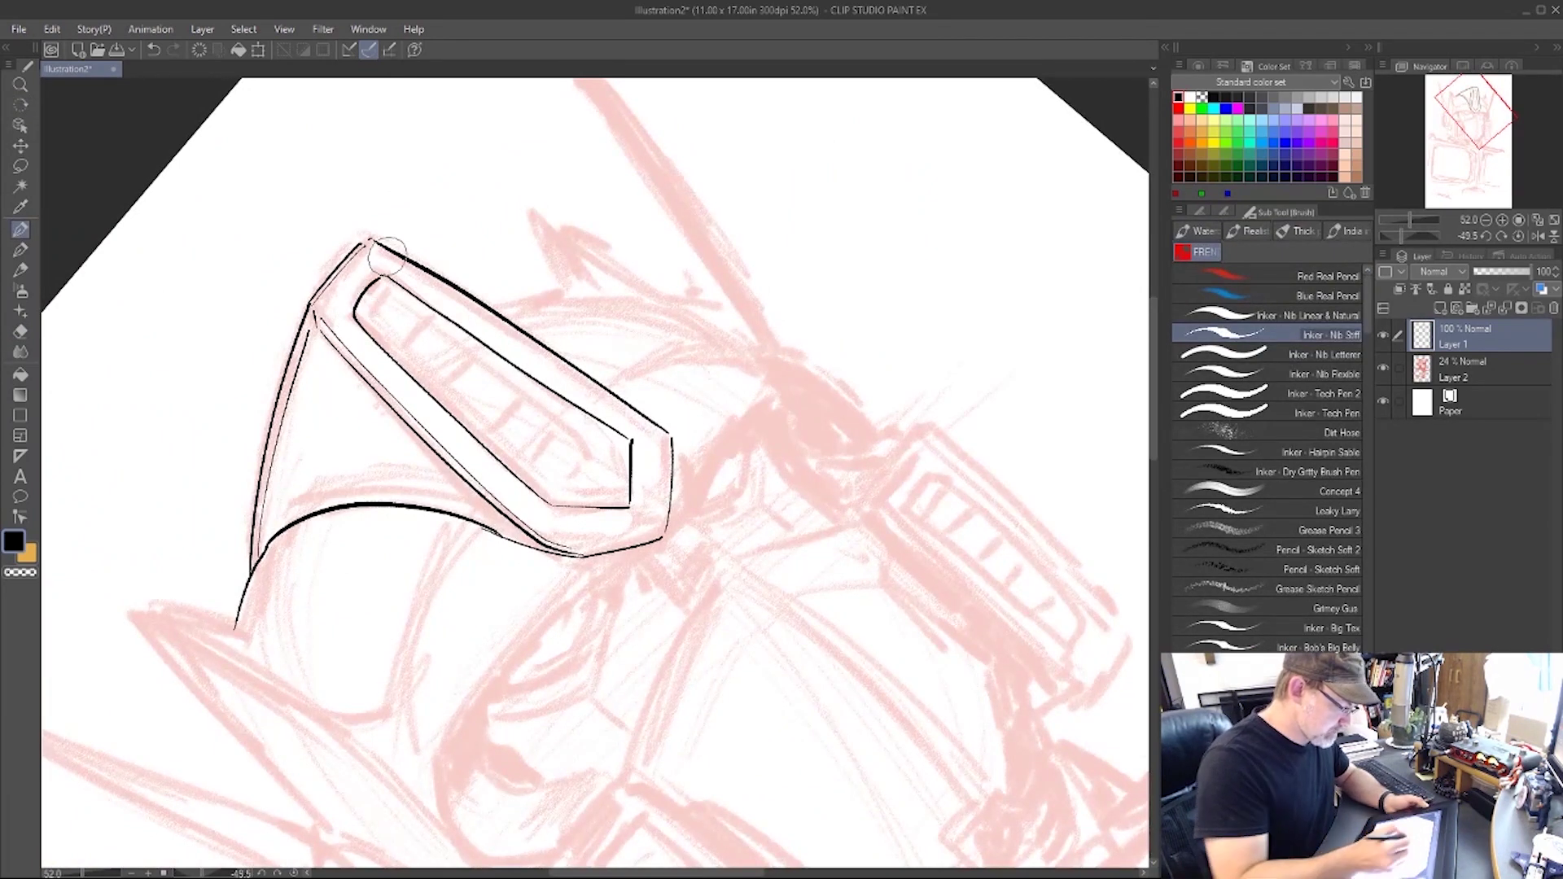
Erase and re-ink the inner panel's right edge, adding a second line inside the panel's contour down to its lower tip.
key("e")
key("p")
key("shift+space")
mouse_move(1003, 456)
left_mouse_down()
mouse_move(925, 761)
mouse_move(870, 697)
left_mouse_up()
key("e")
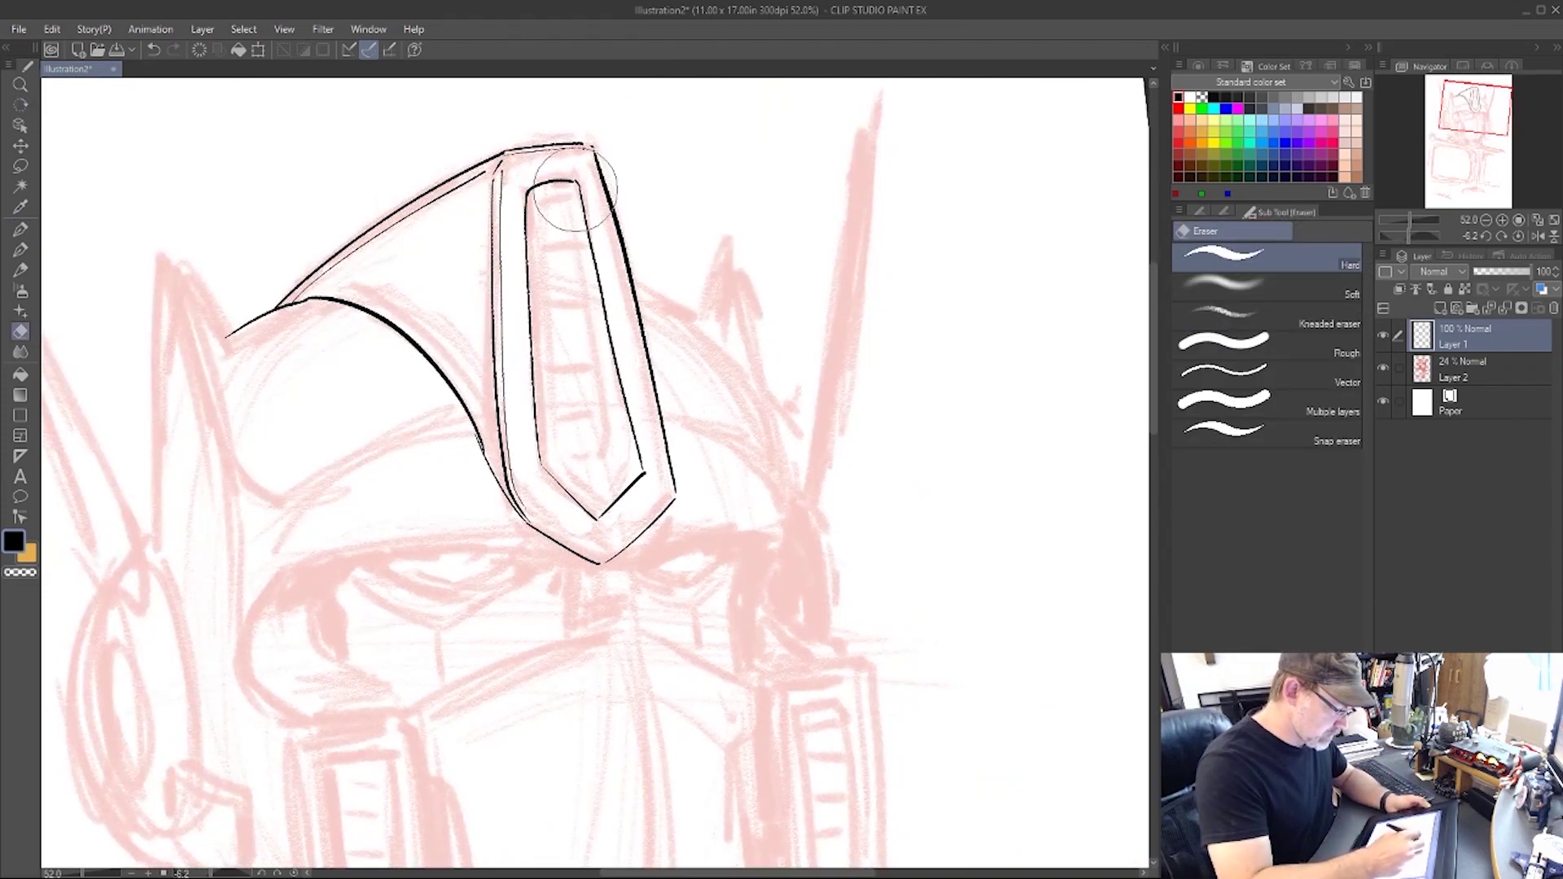
left_click_drag(579, 193, 649, 486)
key("p")
mouse_move(576, 185)
left_mouse_down()
mouse_move(637, 465)
mouse_move(603, 498)
mouse_move(634, 481)
left_mouse_up()
mouse_move(533, 189)
left_mouse_down()
mouse_move(574, 200)
mouse_move(569, 187)
mouse_move(616, 482)
mouse_move(609, 460)
mouse_move(618, 469)
mouse_move(583, 508)
left_mouse_up()
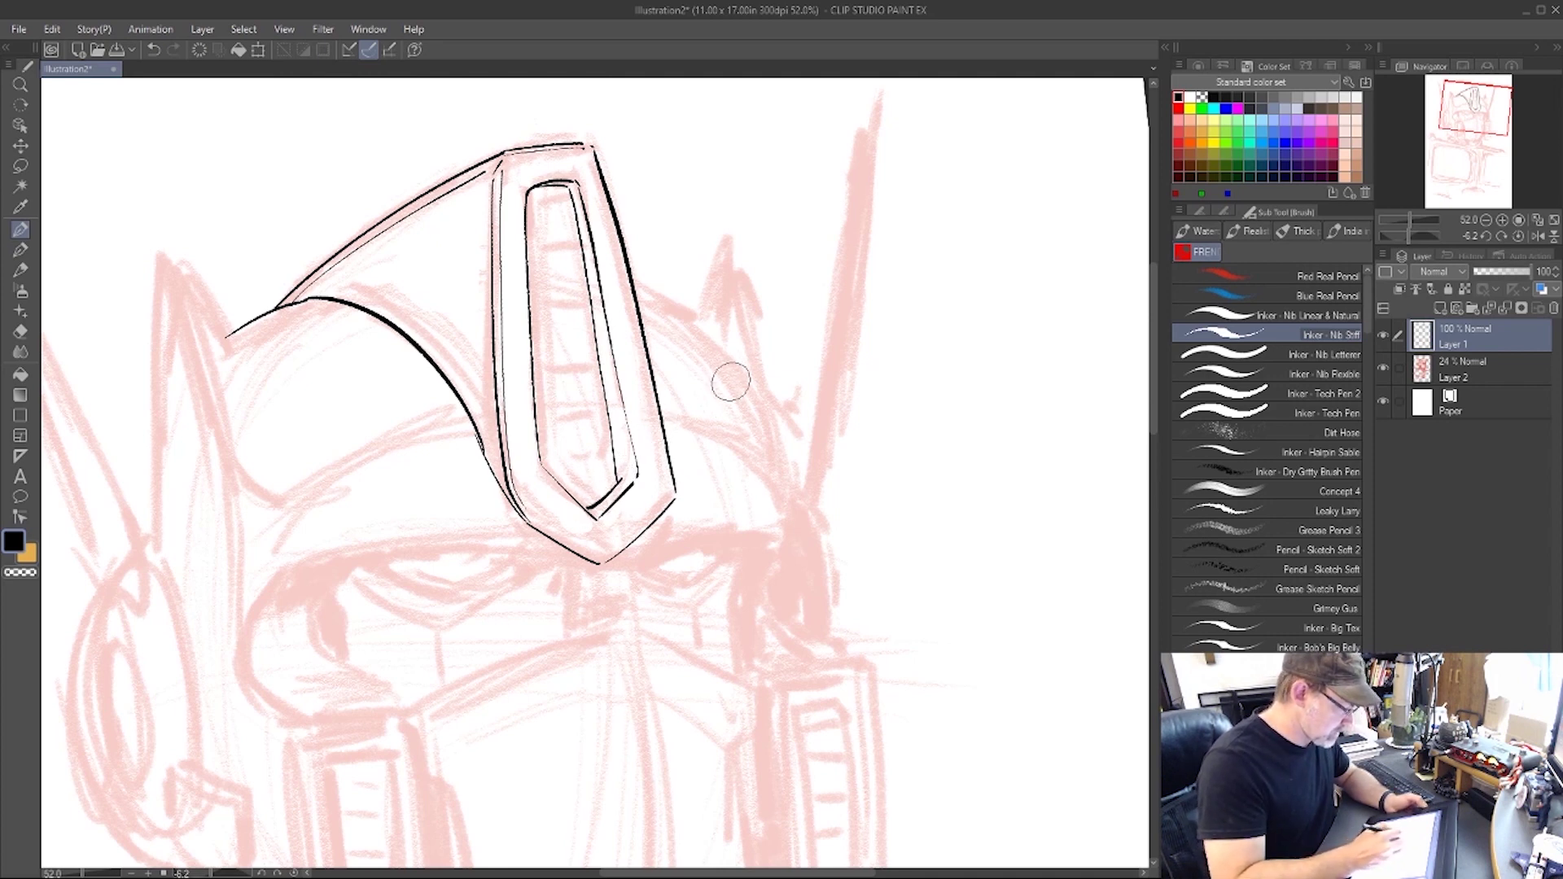
Erase the crest's left edge and the dome curve's lower end, and re-ink both as clean single lines.
key("e")
mouse_move(478, 237)
left_mouse_down()
mouse_move(480, 424)
mouse_move(492, 376)
mouse_move(515, 502)
mouse_move(579, 572)
mouse_move(465, 331)
mouse_move(490, 189)
mouse_move(482, 384)
mouse_move(465, 407)
mouse_move(565, 537)
left_mouse_up()
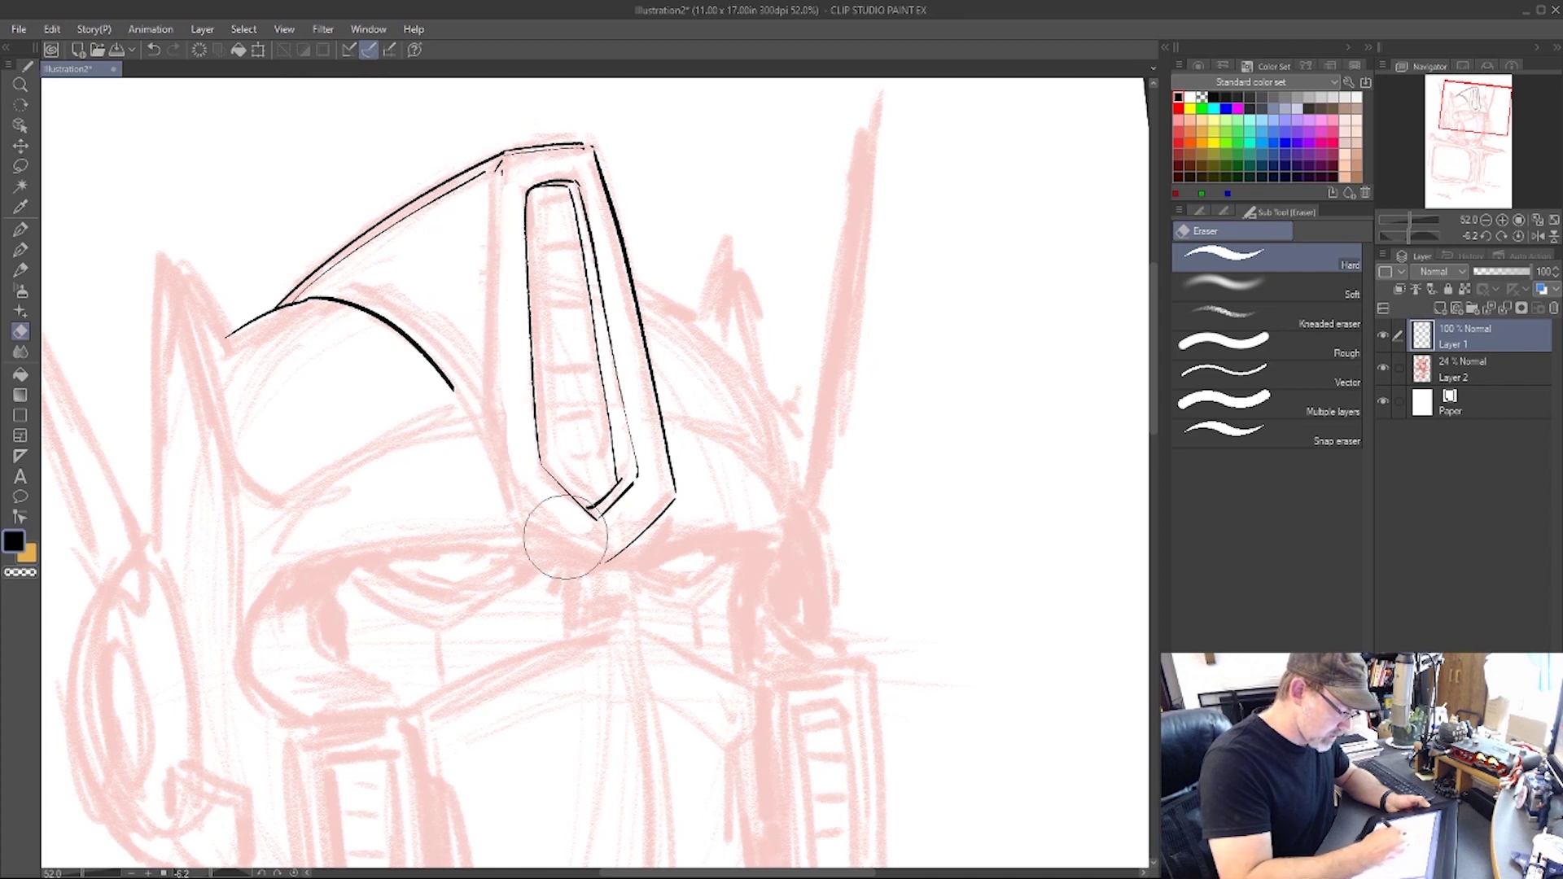
key("p")
mouse_move(498, 165)
left_mouse_down()
mouse_move(515, 486)
mouse_move(501, 484)
mouse_move(596, 547)
left_mouse_up()
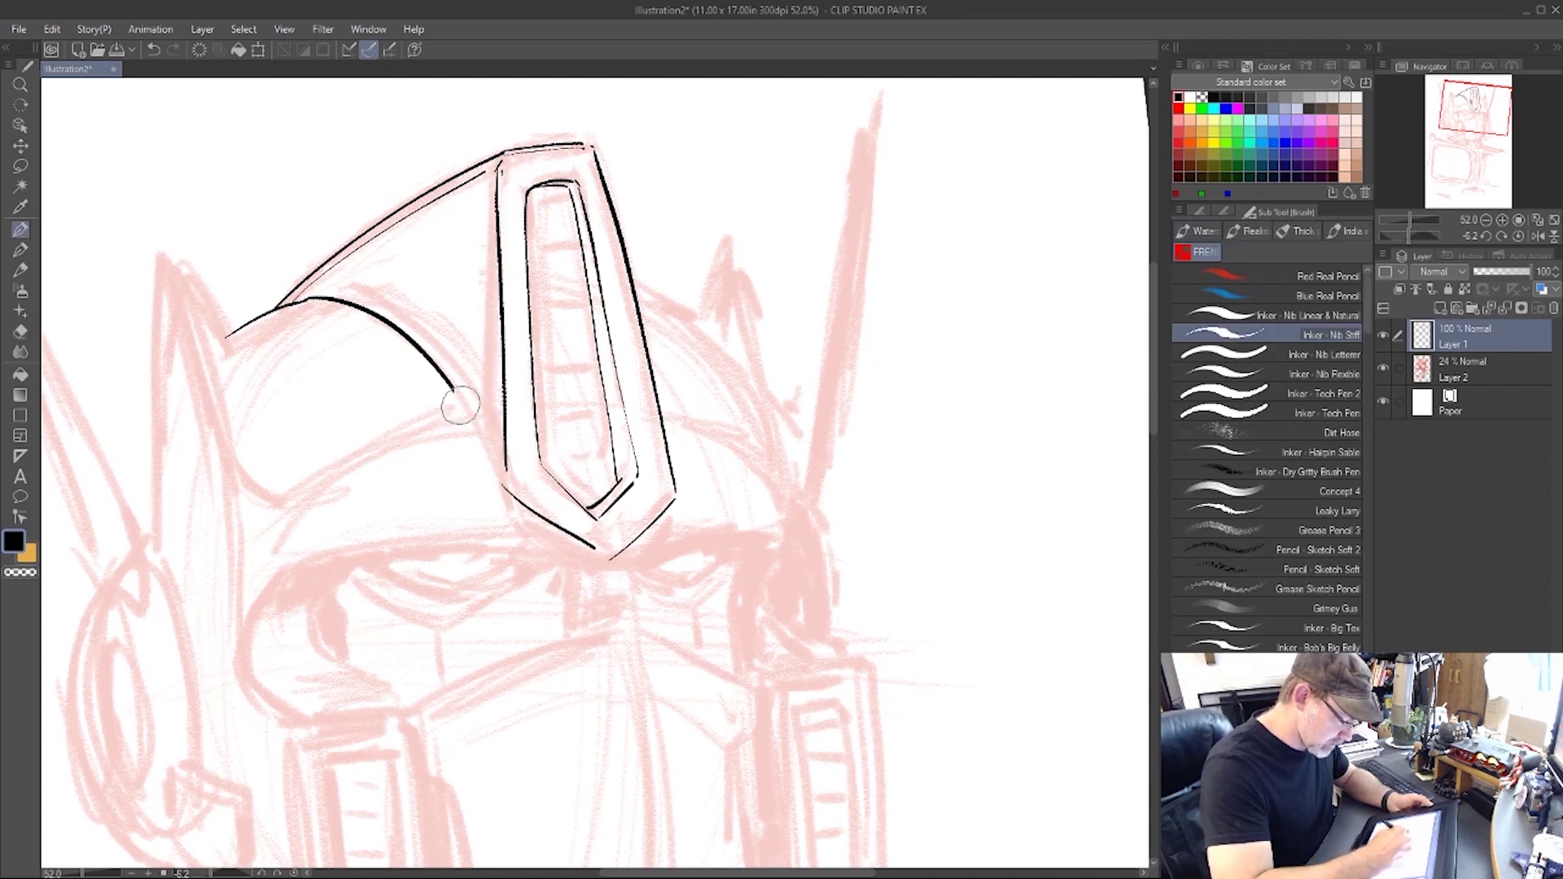
mouse_move(453, 389)
left_mouse_down()
mouse_move(506, 490)
mouse_move(556, 535)
mouse_move(639, 552)
mouse_move(526, 440)
mouse_move(501, 481)
mouse_move(598, 549)
left_mouse_up()
Clean up where the dome curve meets the crest and re-ink the crest's lower-left corner and edge.
key("e")
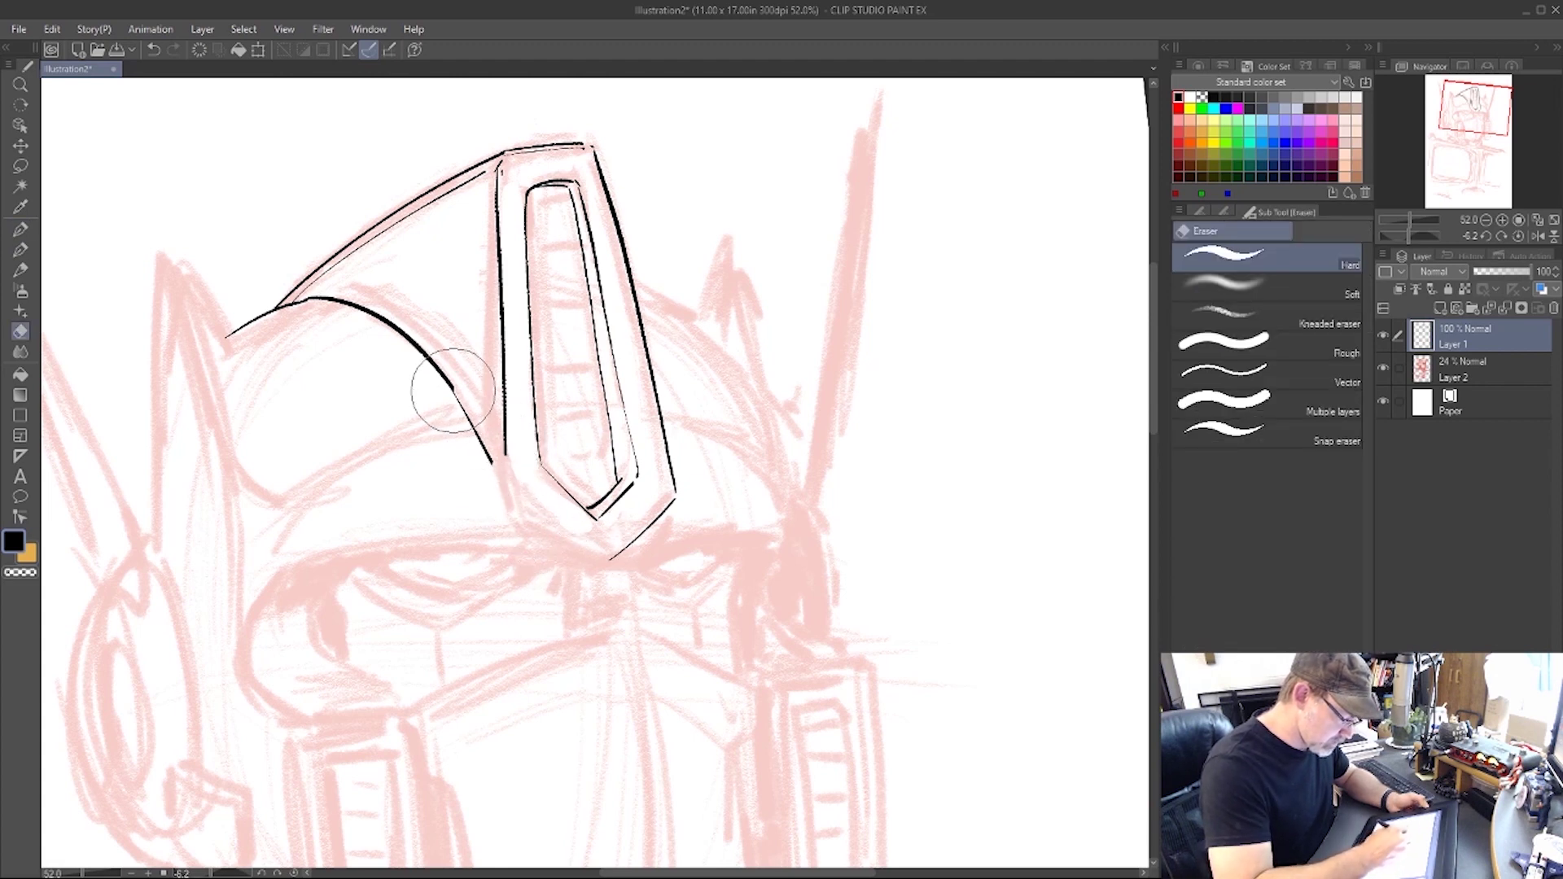
left_click_drag(472, 427, 512, 497)
key("b")
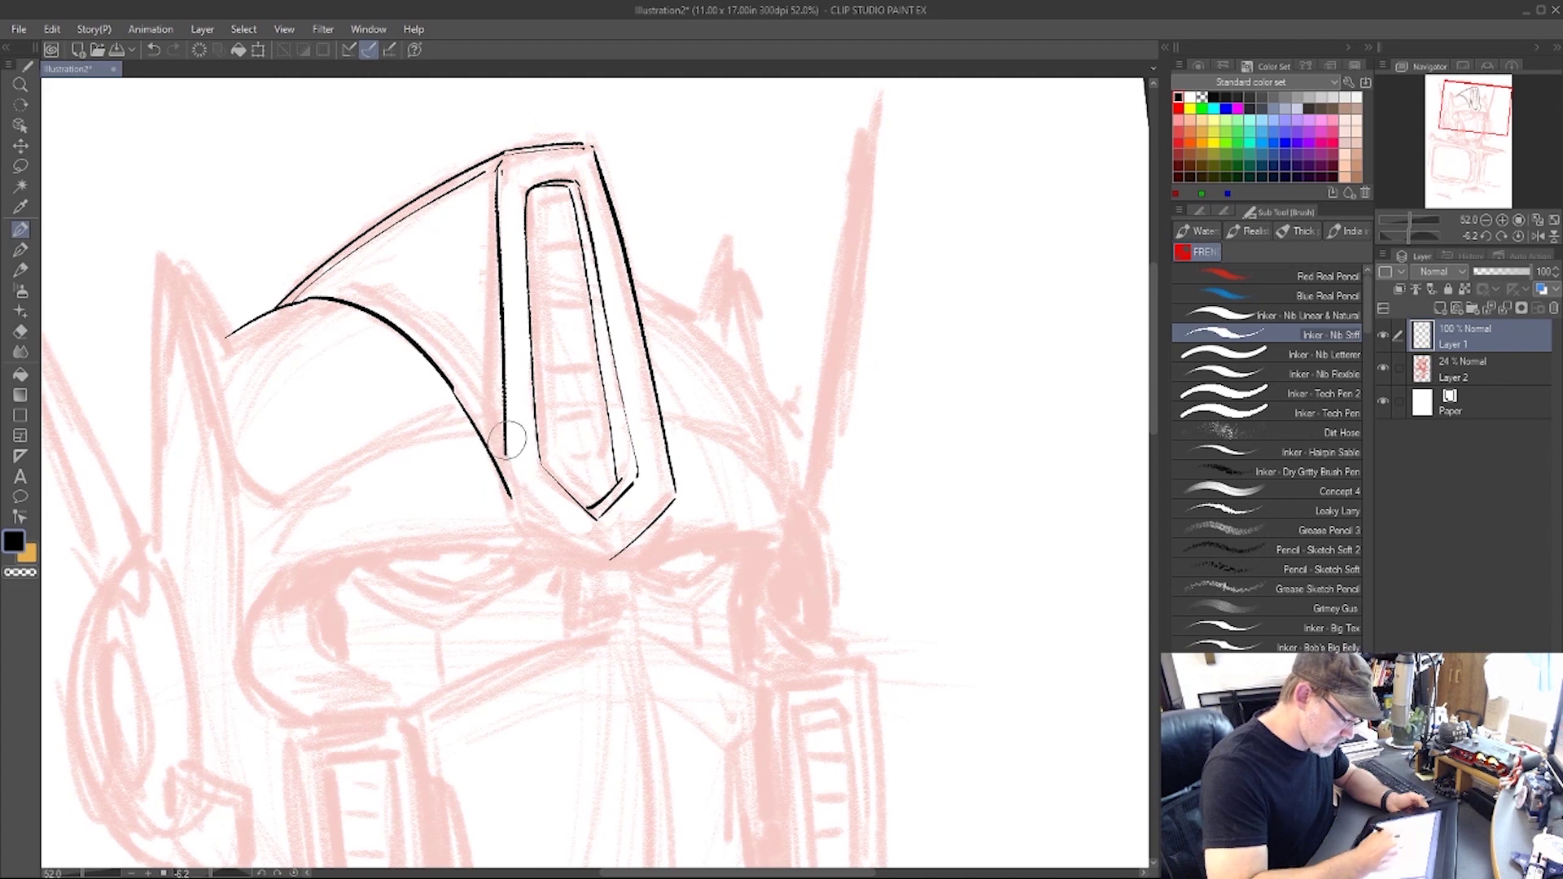
mouse_move(506, 440)
left_mouse_down()
mouse_move(509, 506)
mouse_move(598, 558)
left_mouse_up()
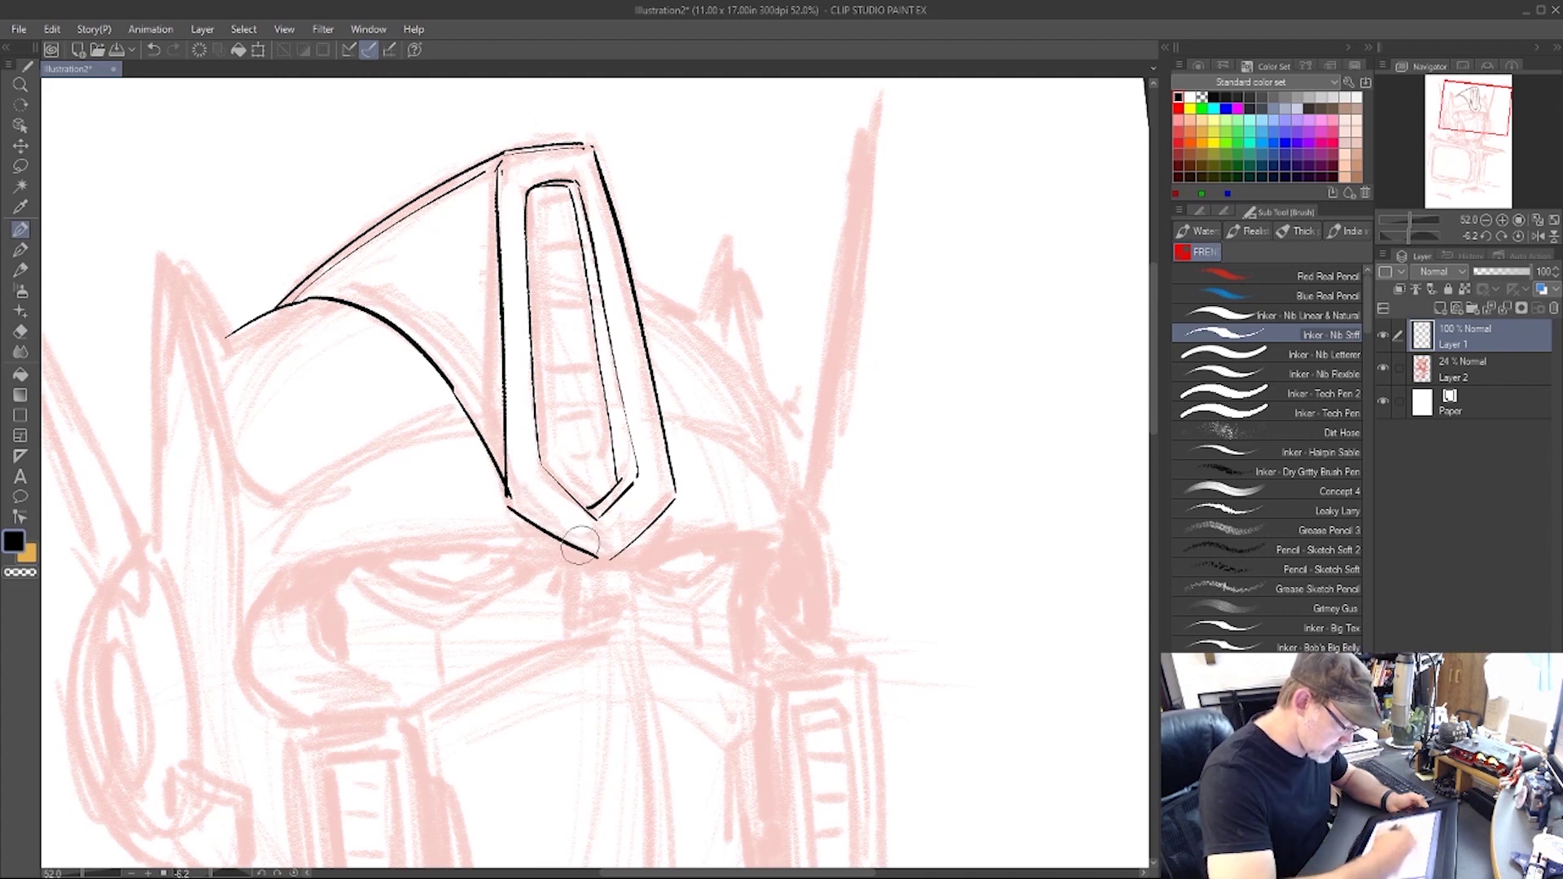
key("e")
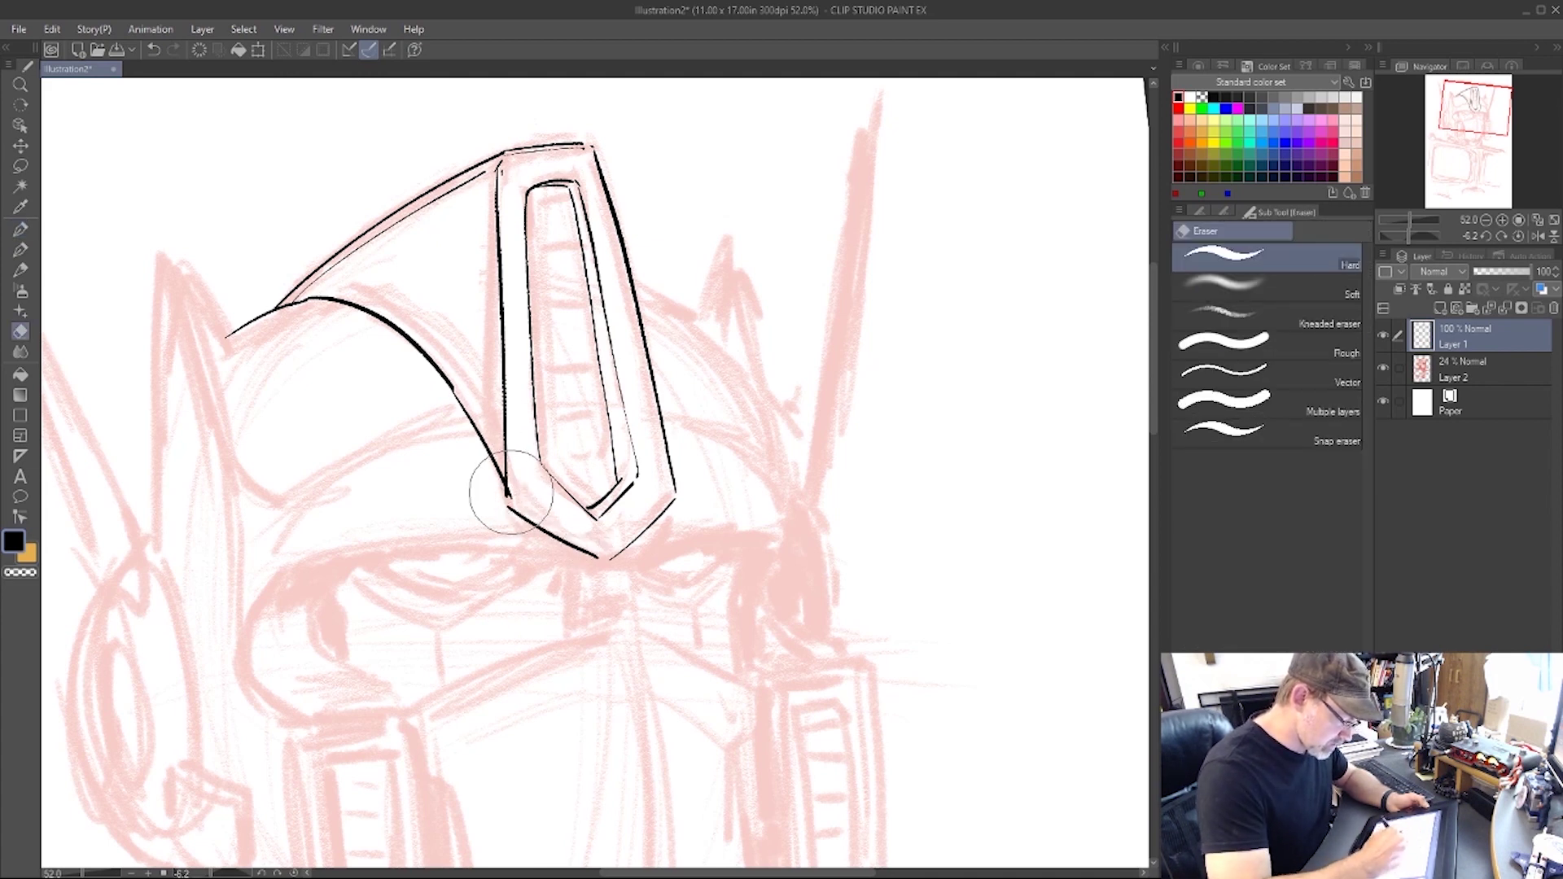
Ink the curved seam lines across the helmet dome on both sides of the crest.
key("p")
left_click_drag(445, 397, 262, 499)
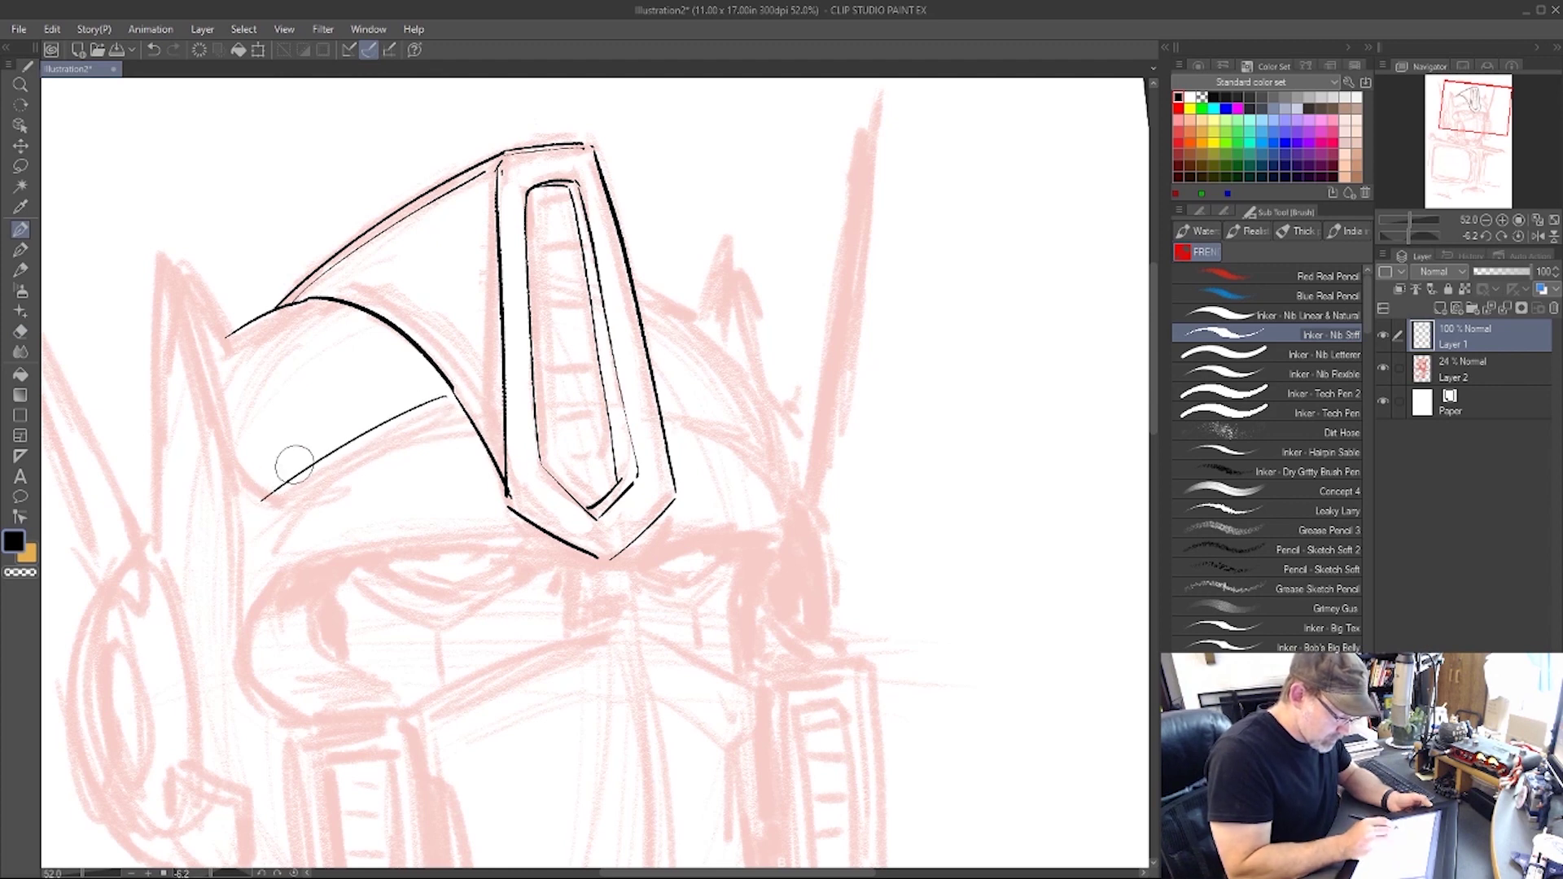
left_click_drag(661, 405, 751, 444)
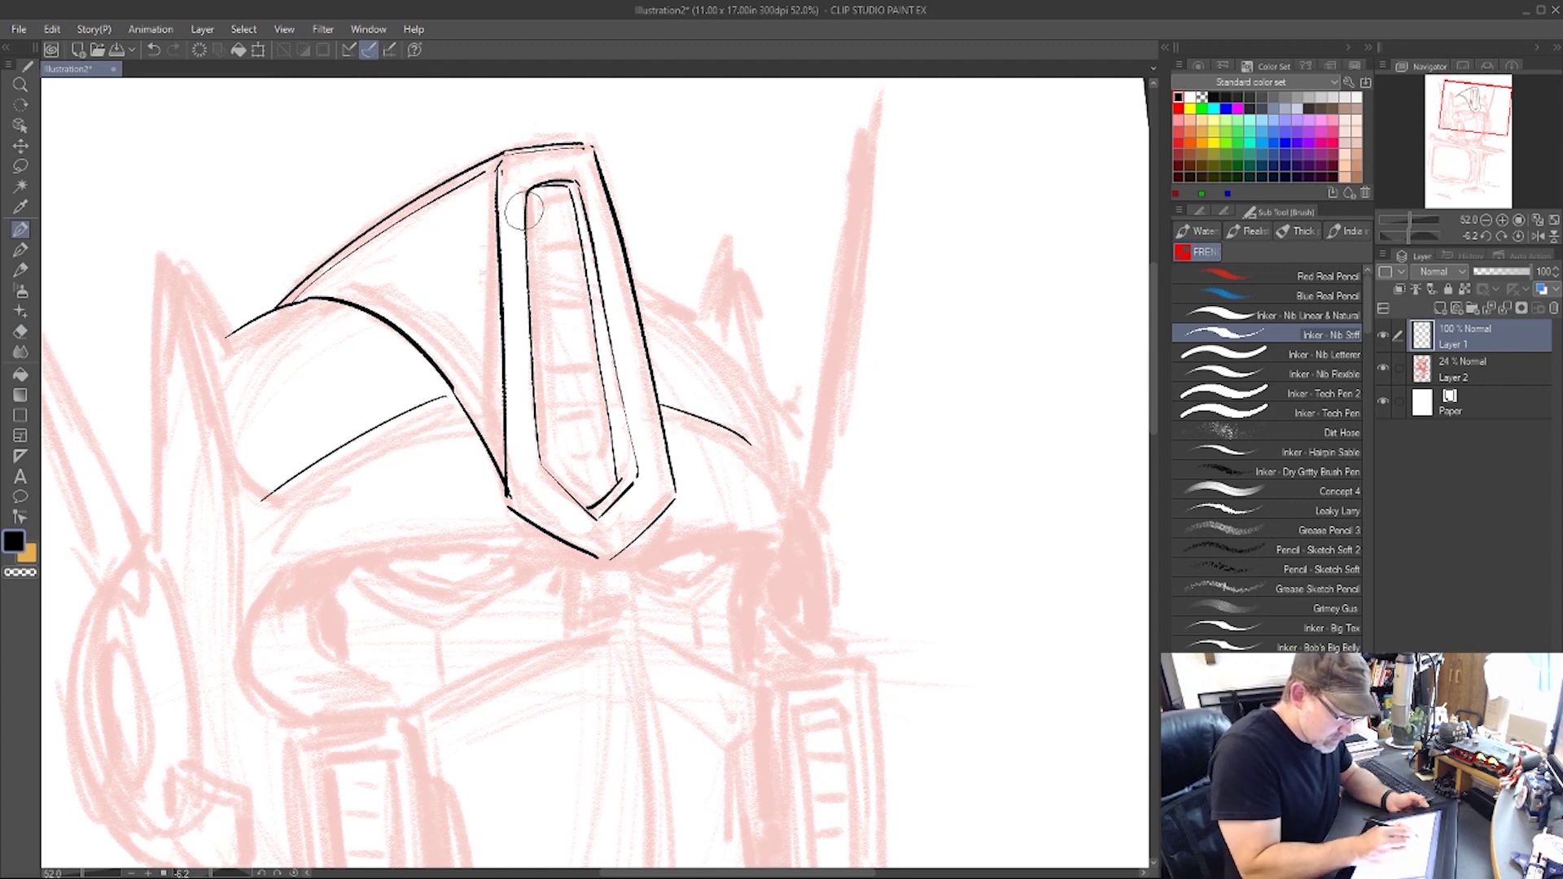
Ink the row of horizontal slat lines down the crest's inner panel, following the pink sketch.
mouse_move(527, 212)
left_mouse_down()
mouse_move(568, 211)
mouse_move(559, 245)
mouse_move(577, 244)
left_mouse_up()
left_click_drag(530, 290, 582, 287)
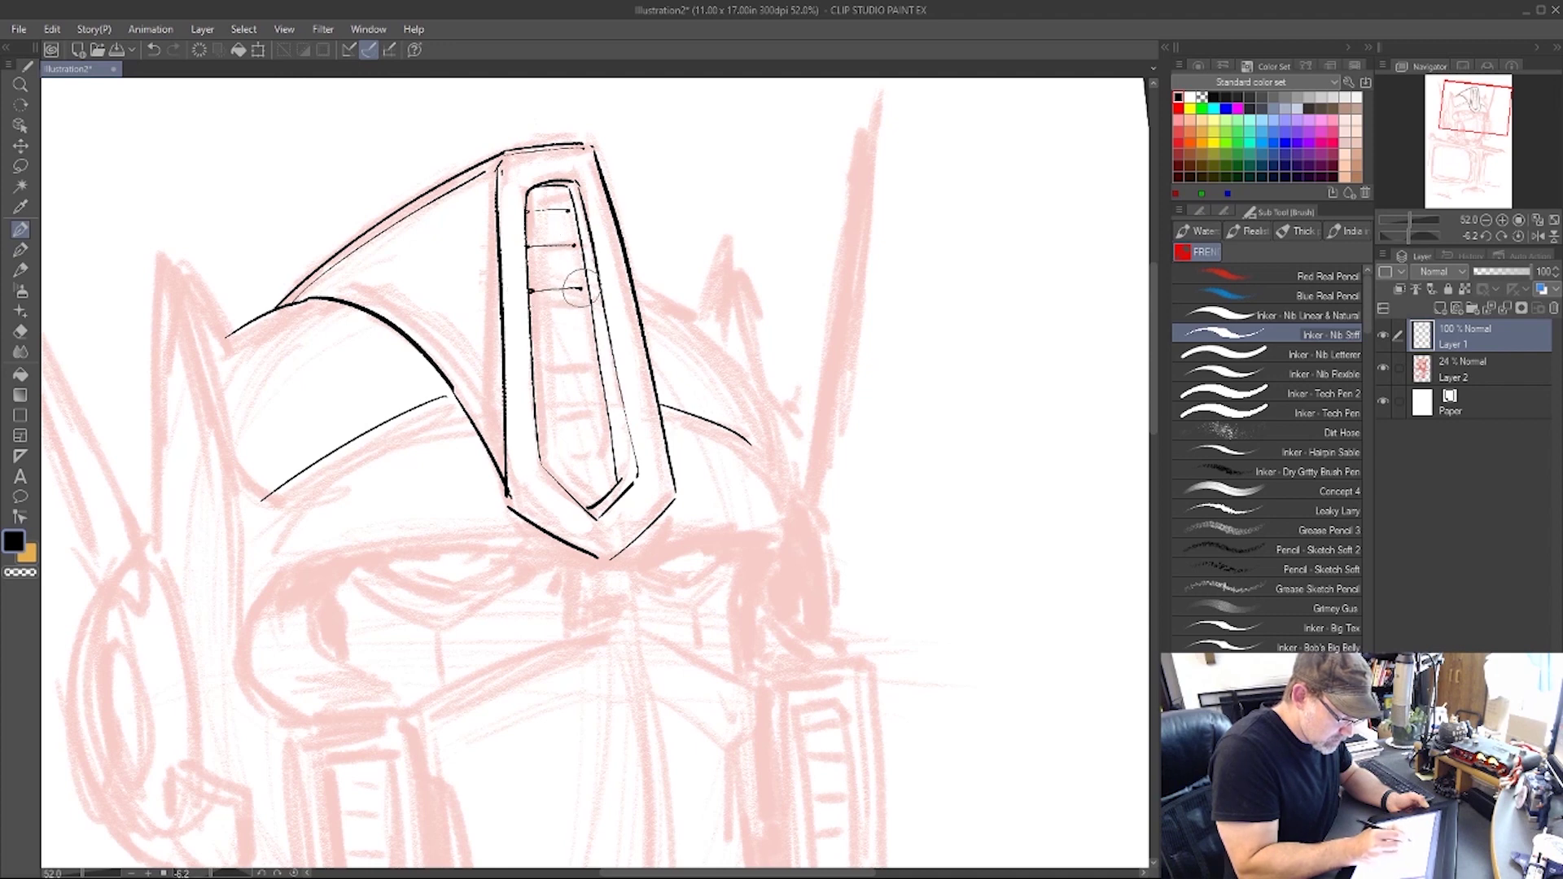
left_click_drag(530, 333, 589, 330)
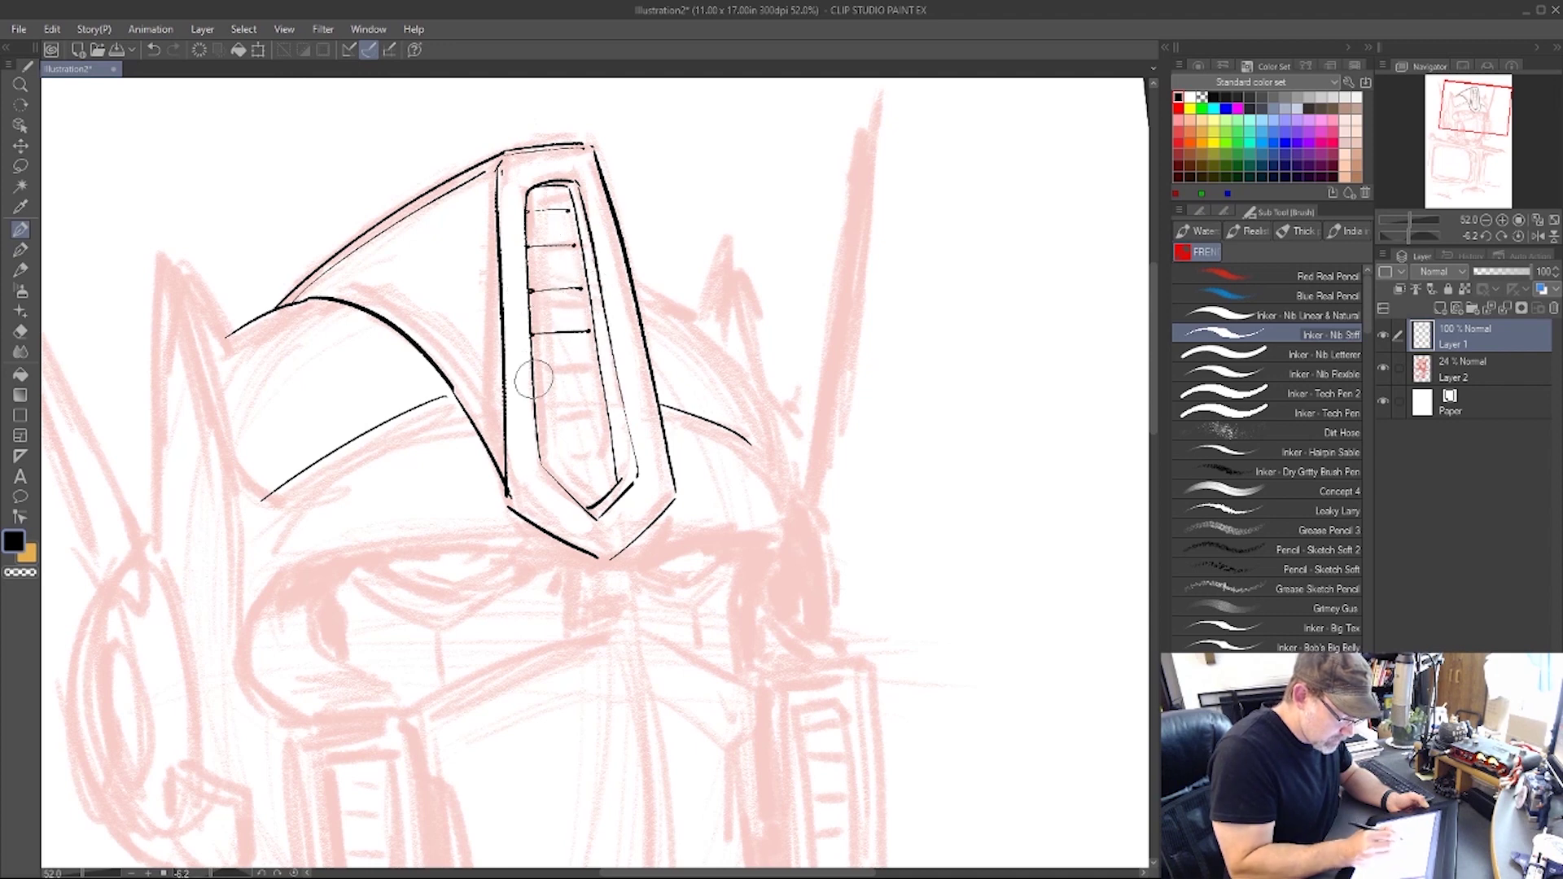
left_click_drag(533, 379, 592, 376)
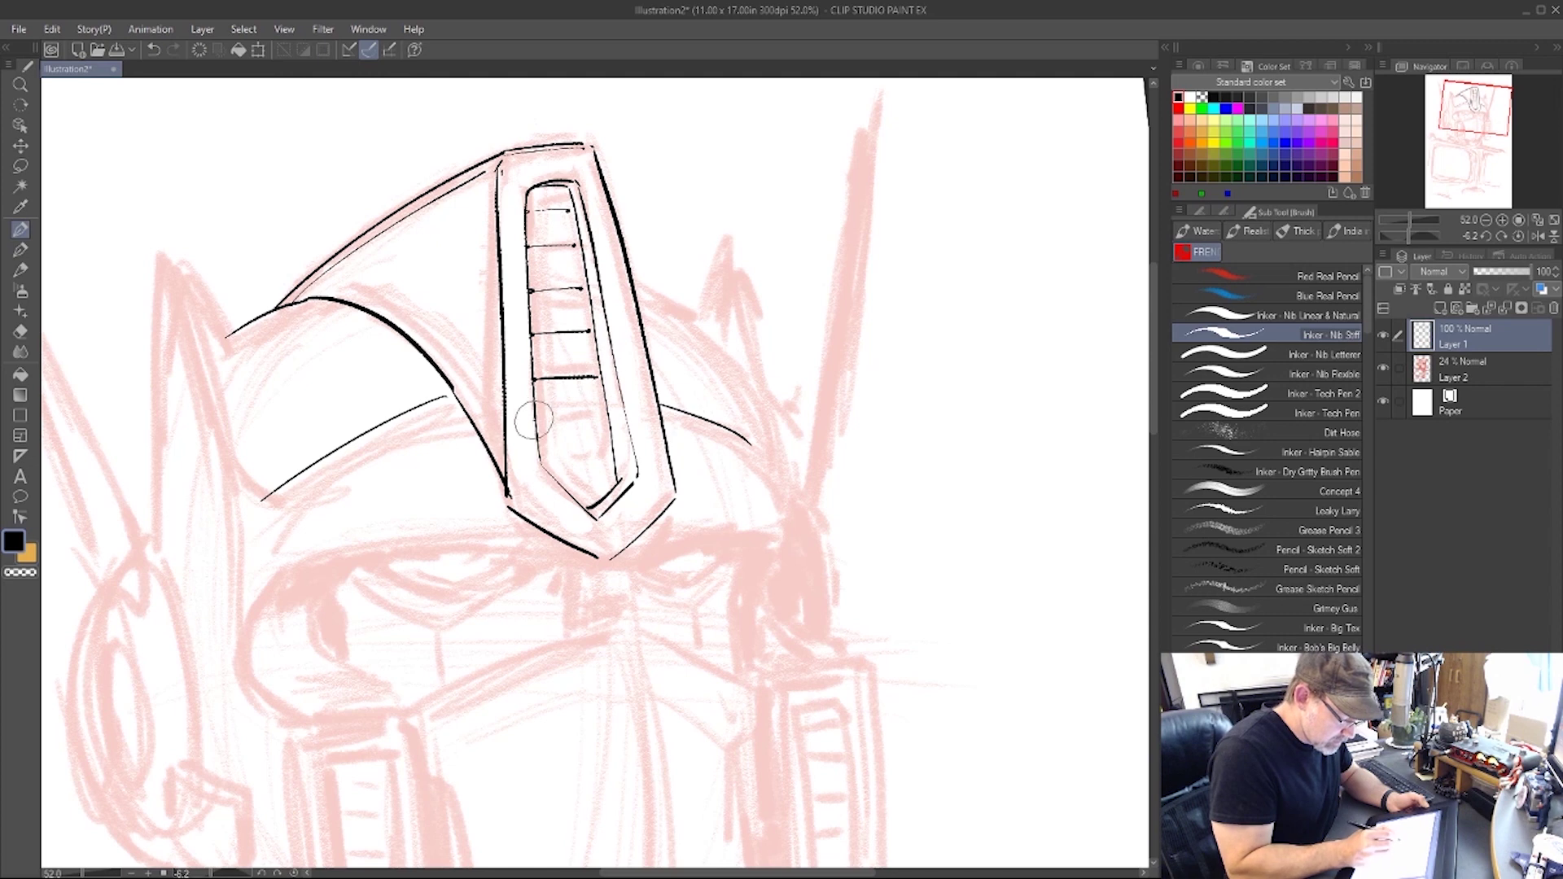
left_click_drag(536, 421, 604, 418)
left_click_drag(544, 467, 602, 465)
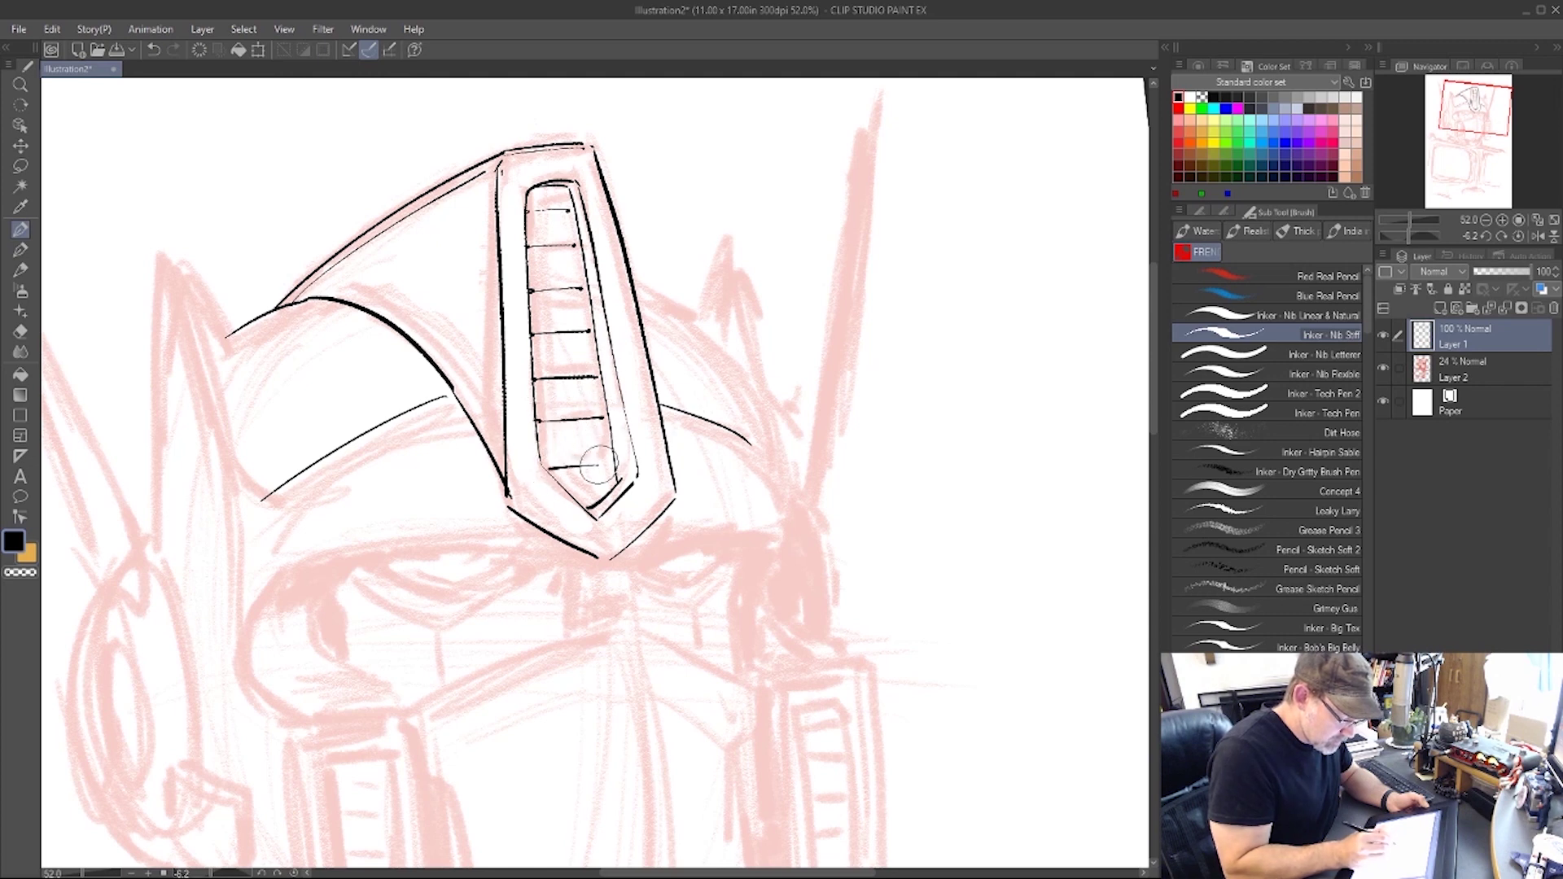
Ink the helmet's brow line beneath the crest, from the left side of the face opening to the right, and thicken it.
key("ctrl+space")
left_click_drag(918, 382, 874, 400)
key("space")
left_click_drag(977, 490, 814, 489)
key("ctrl+space")
left_click_drag(616, 448, 633, 437)
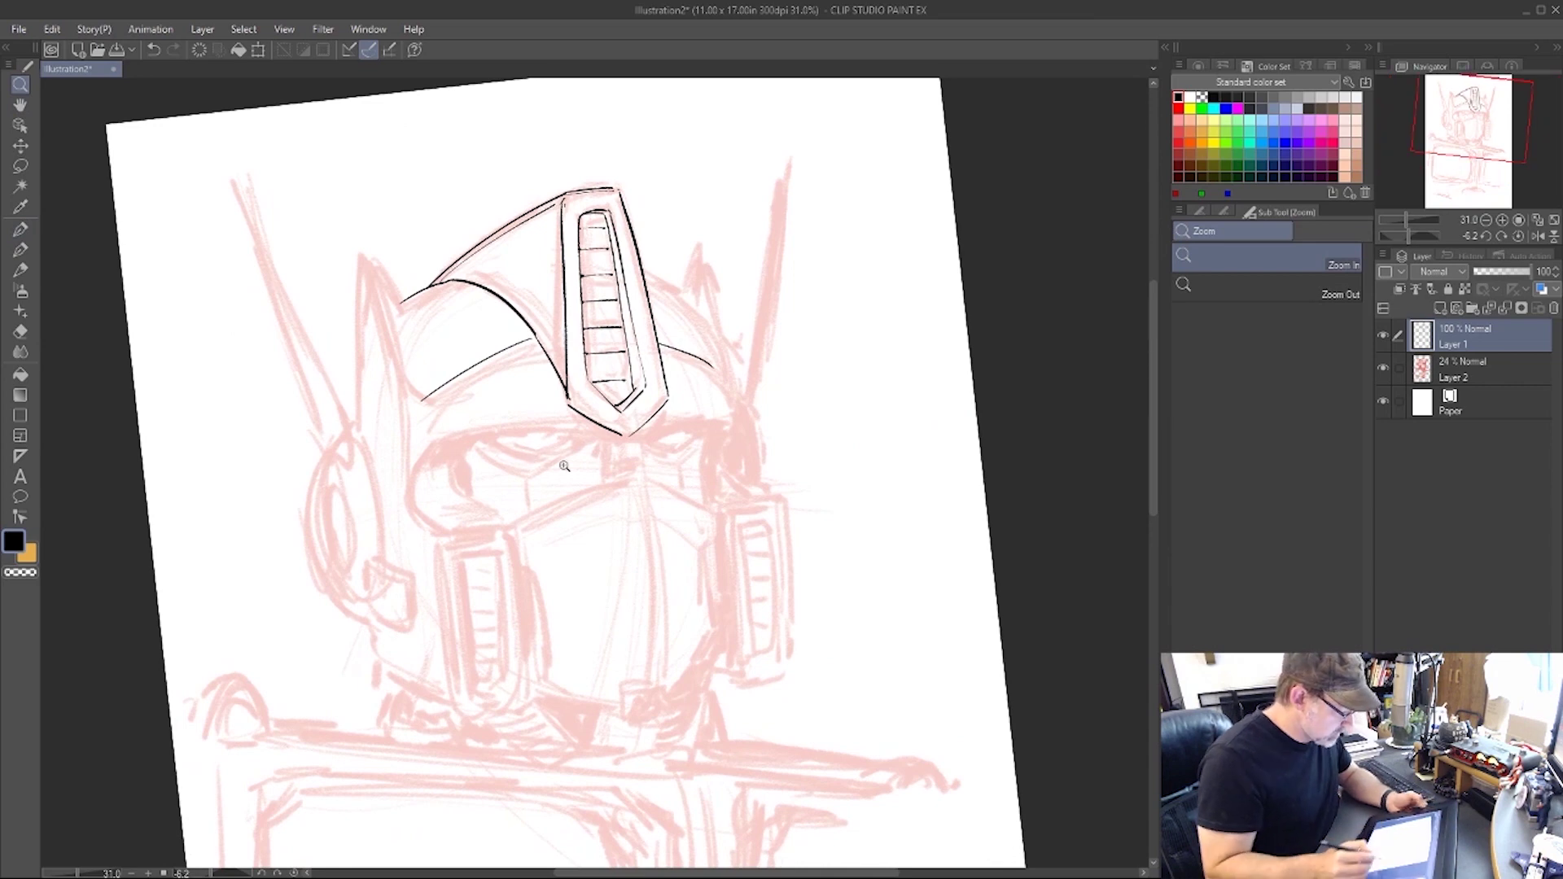
key("shift+space")
left_click_drag(973, 449, 963, 332)
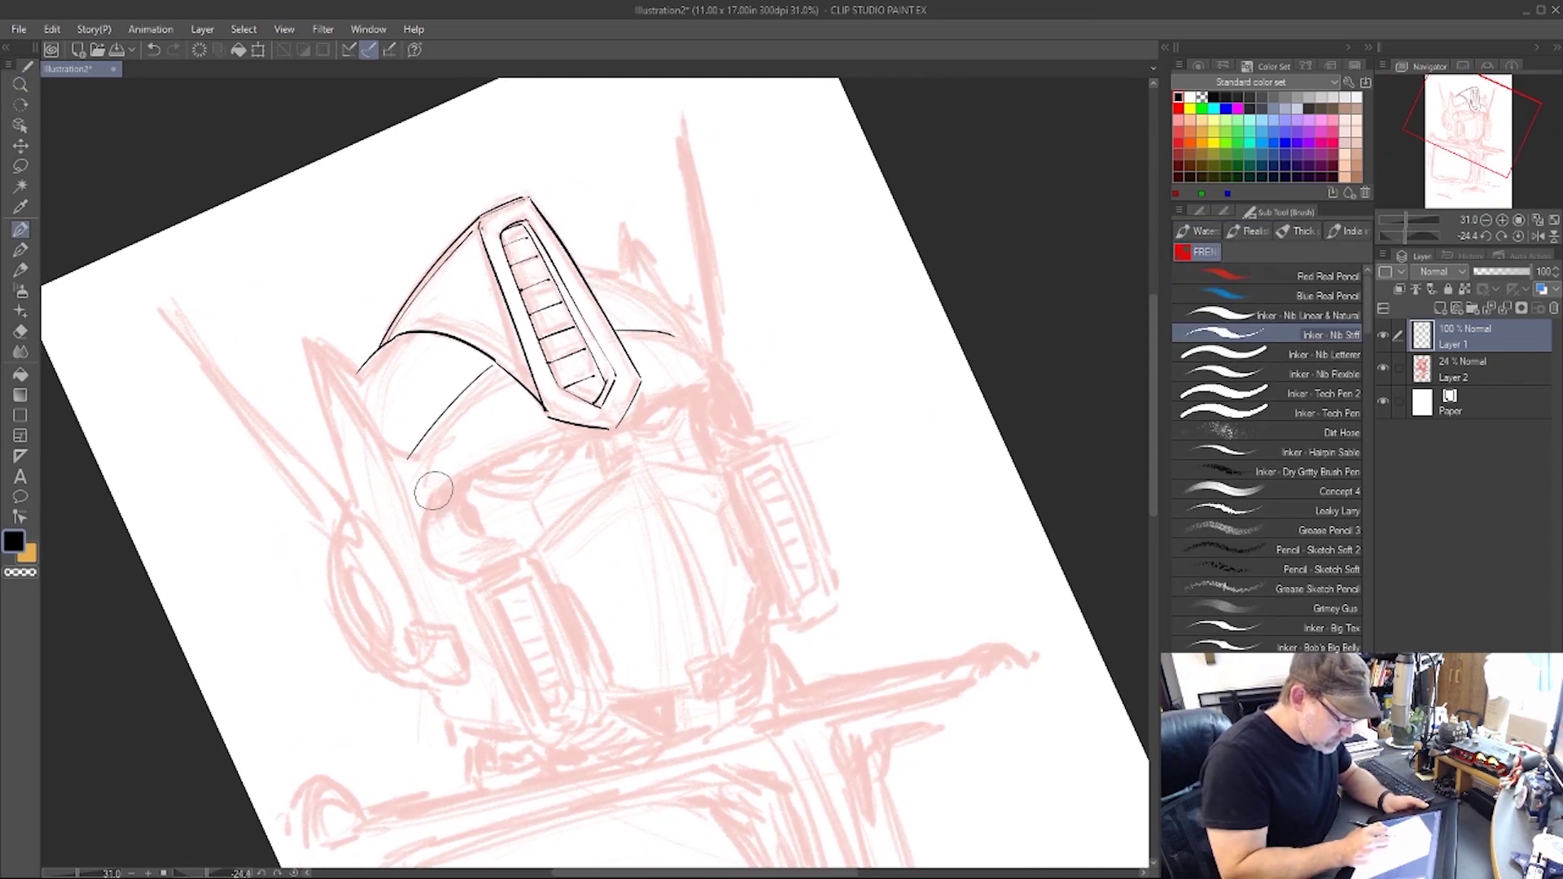
mouse_move(422, 554)
left_mouse_down()
mouse_move(456, 487)
mouse_move(501, 458)
mouse_move(603, 434)
mouse_move(704, 379)
left_mouse_up()
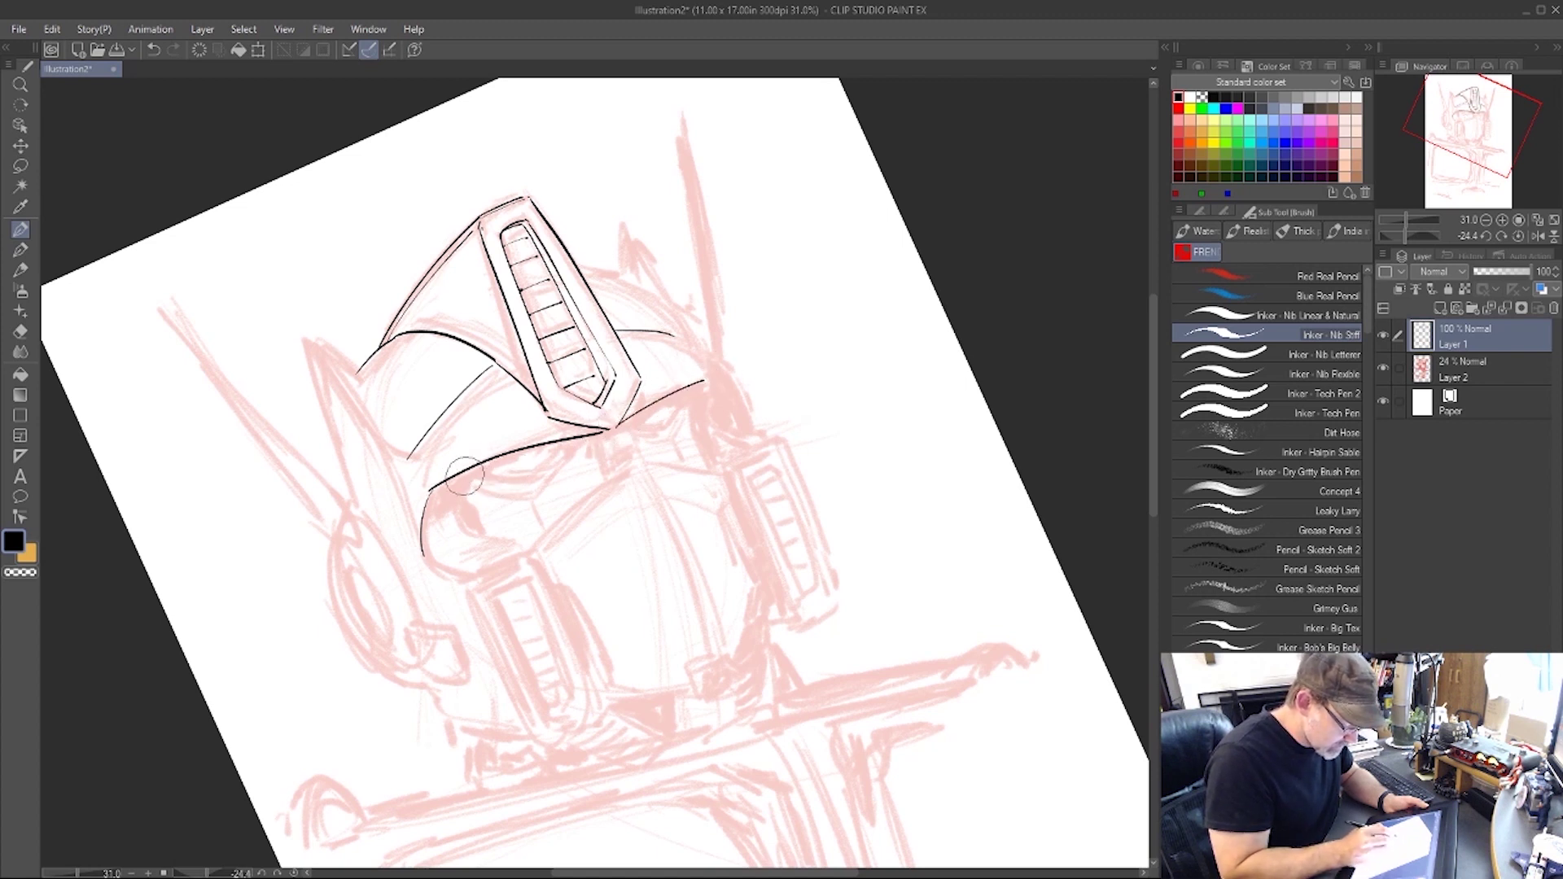
left_click_drag(461, 482, 598, 429)
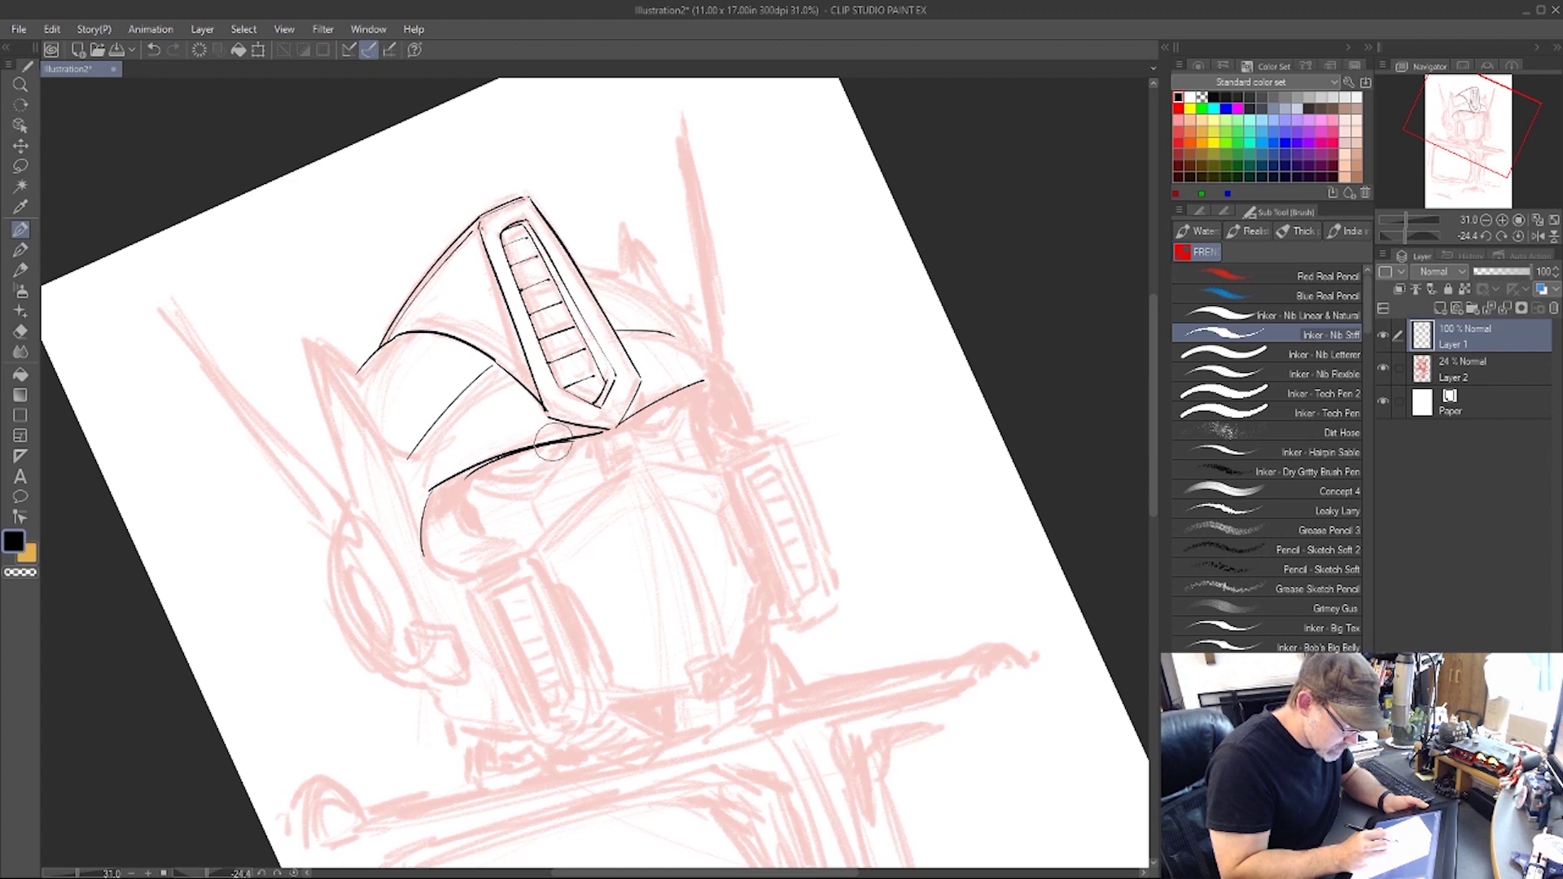
left_click_drag(614, 426, 672, 397)
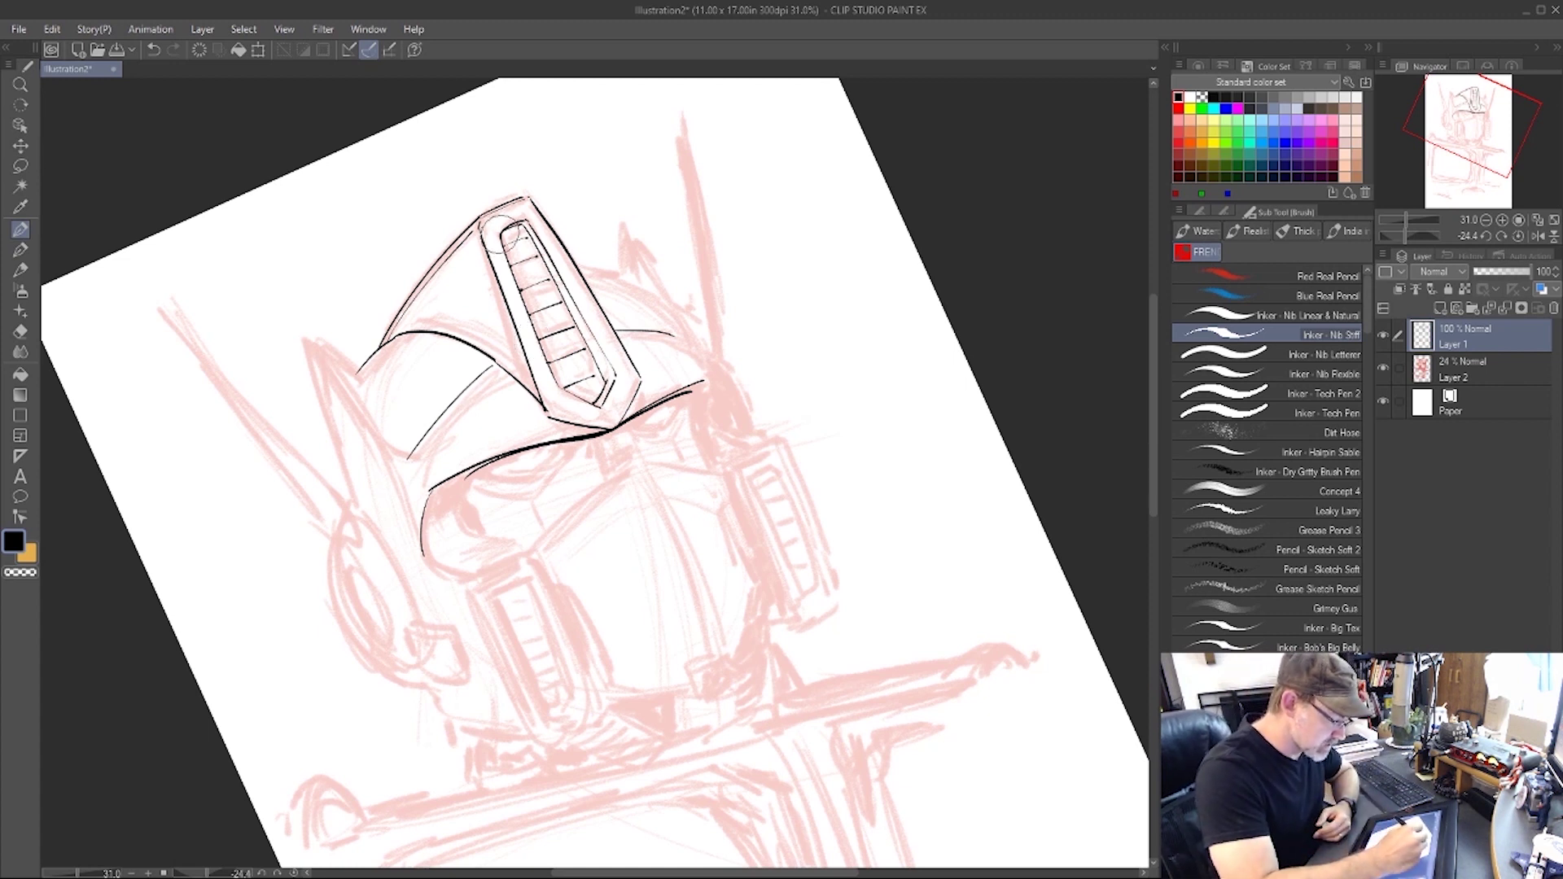
left_click_drag(507, 259, 559, 385)
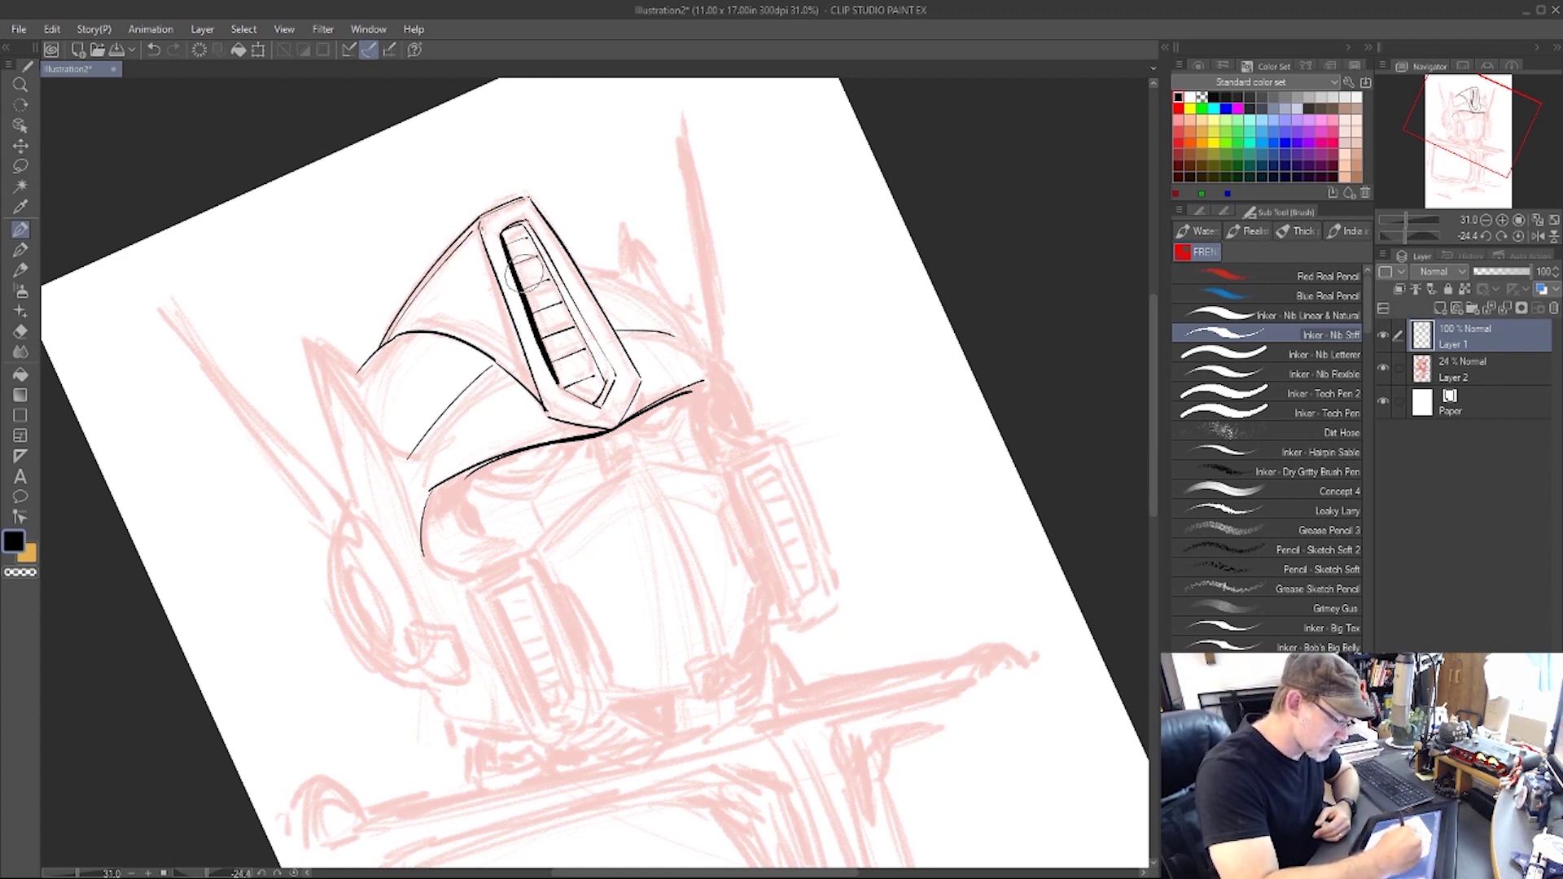
key("r")
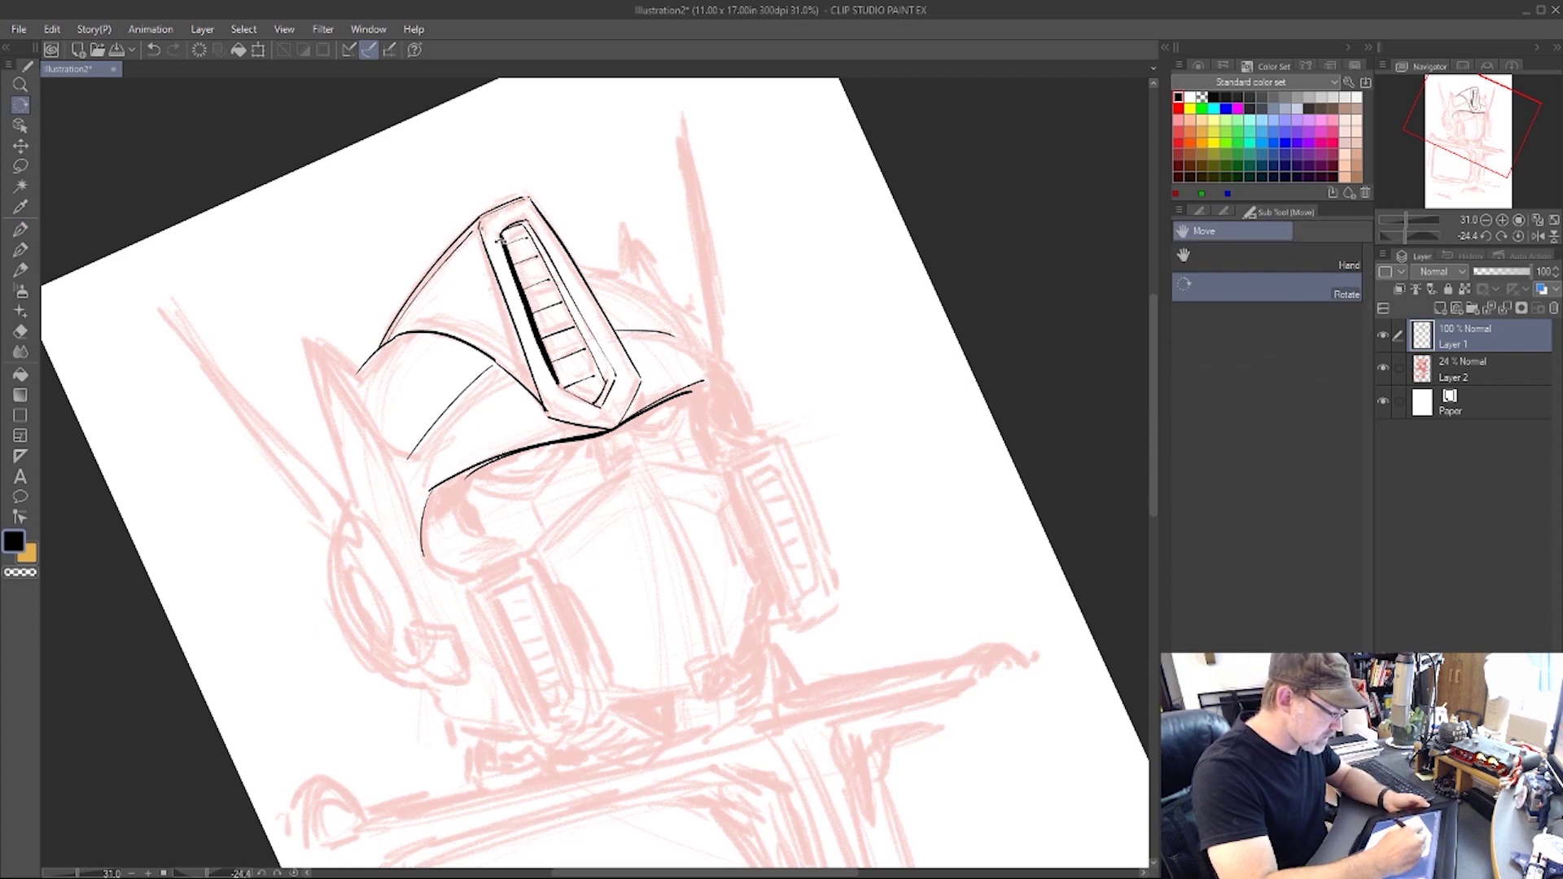
key("ctrl+z")
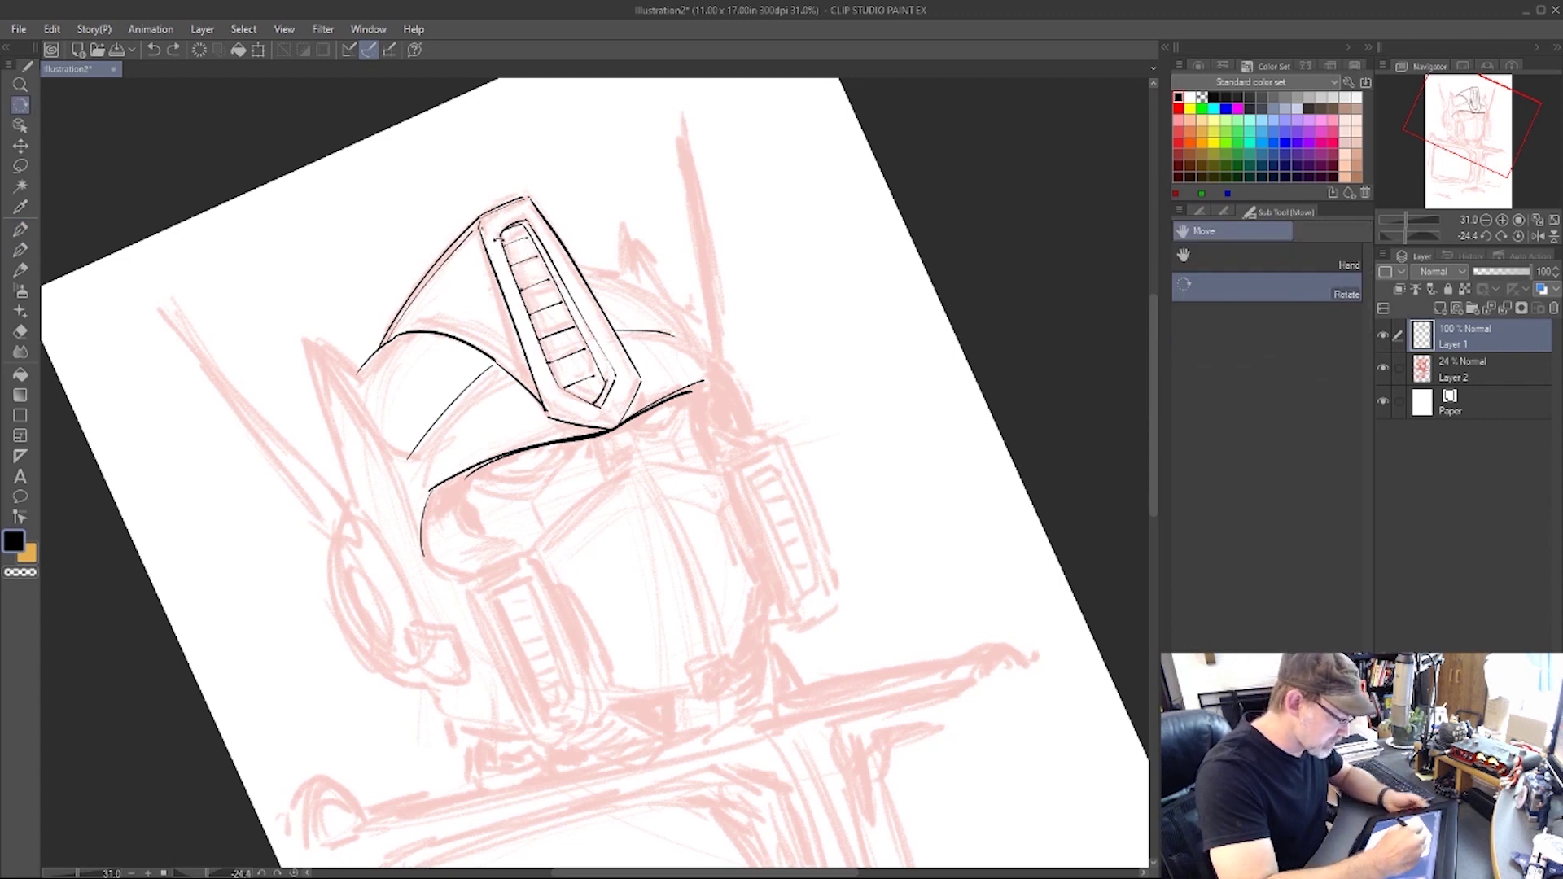
Thicken the left and lower edges of the crest's inner panel and the crest's outer left contour.
left_click_drag(493, 219, 562, 399)
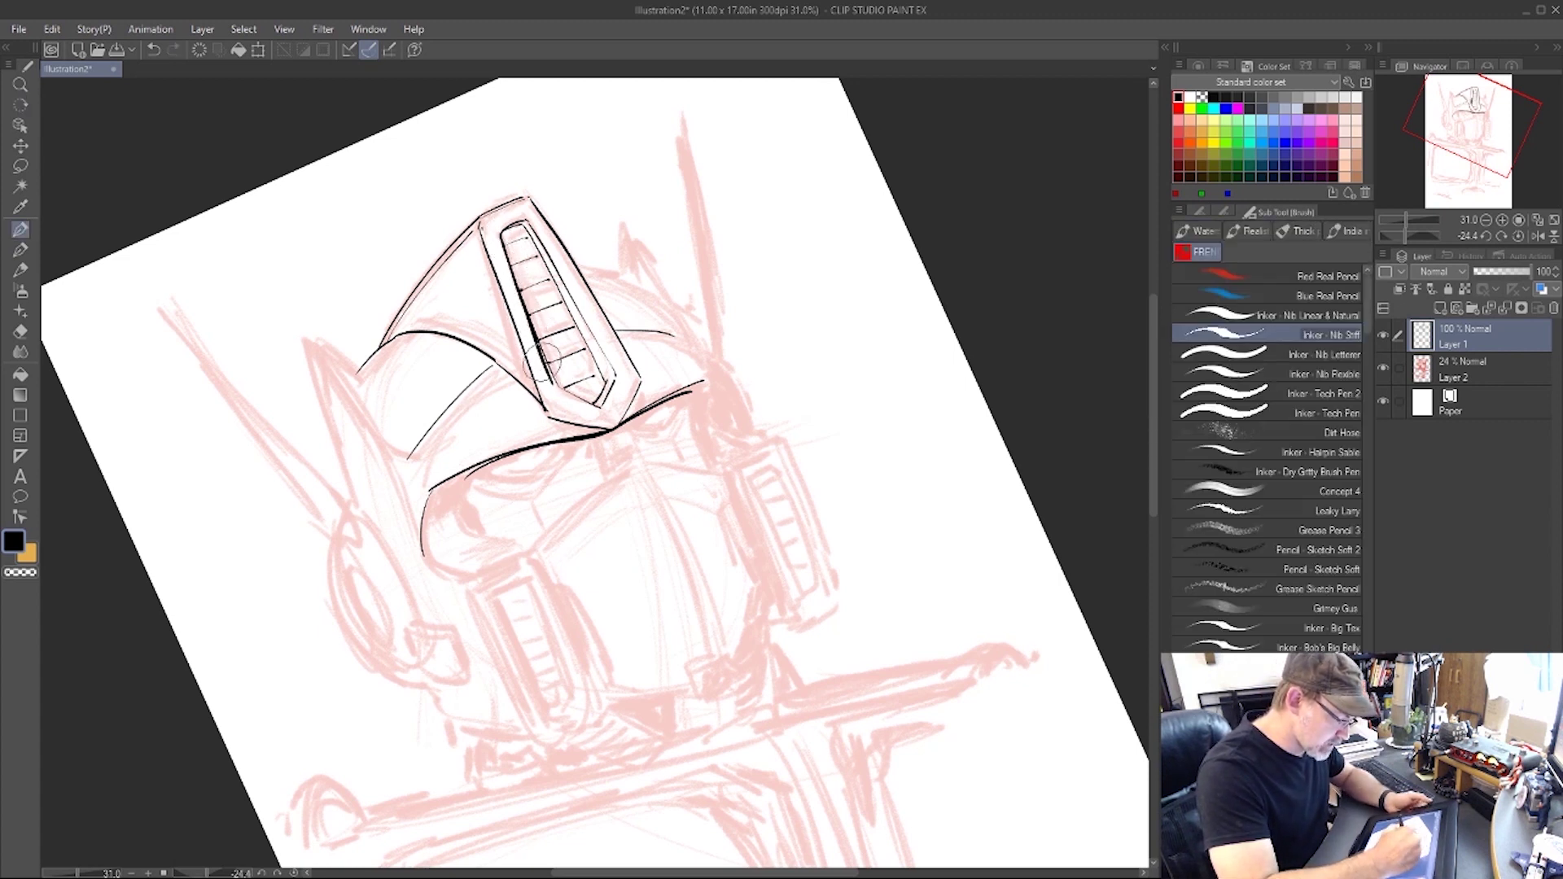
mouse_move(503, 248)
left_mouse_down()
mouse_move(547, 379)
mouse_move(584, 401)
left_mouse_up()
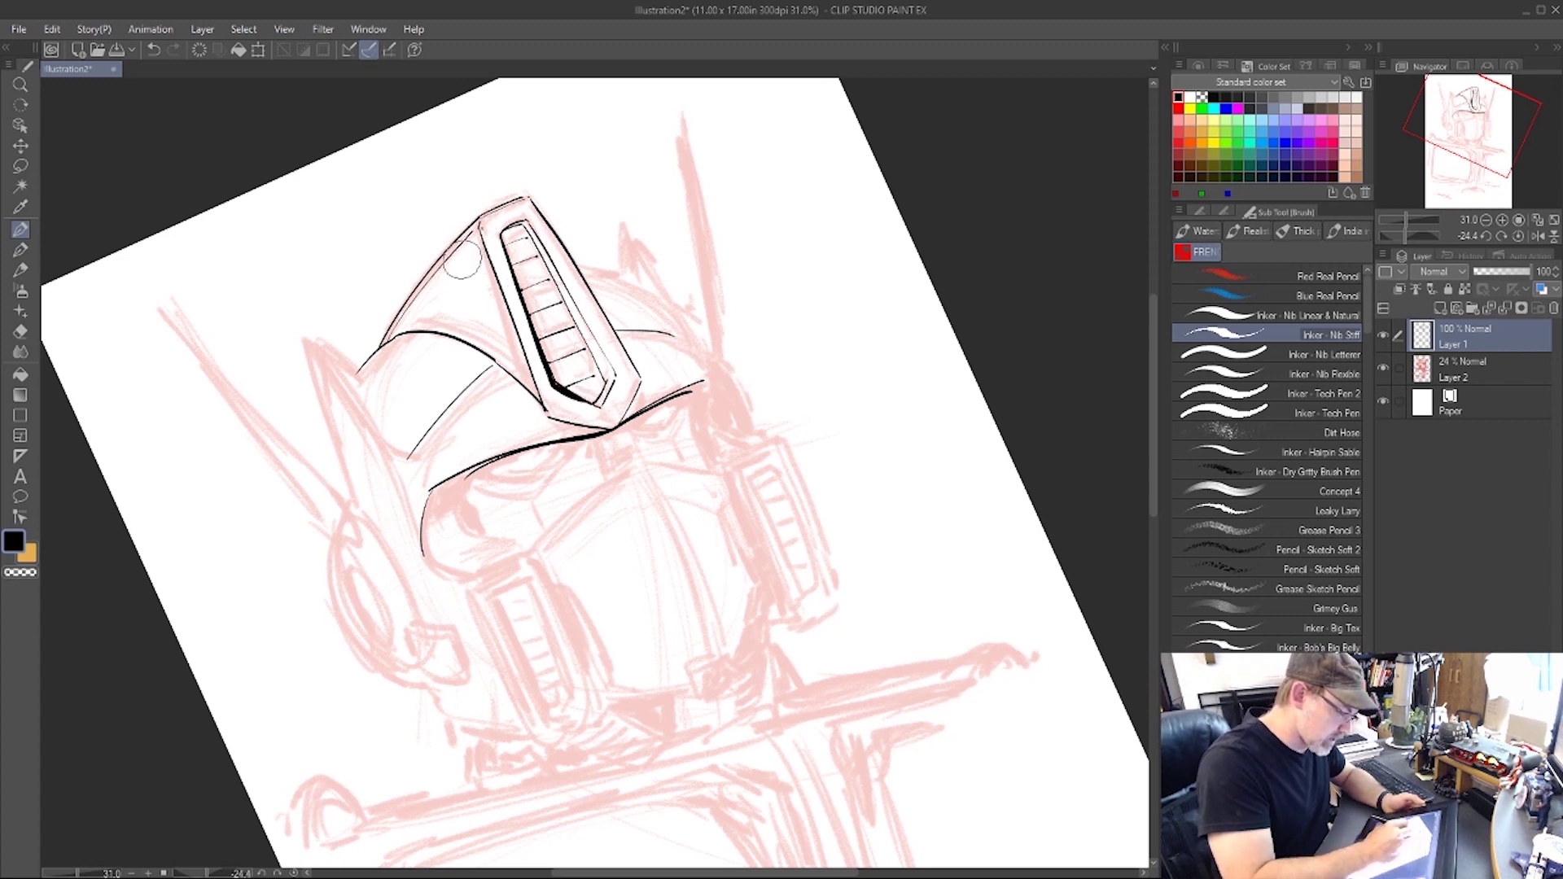
left_click_drag(364, 358, 476, 236)
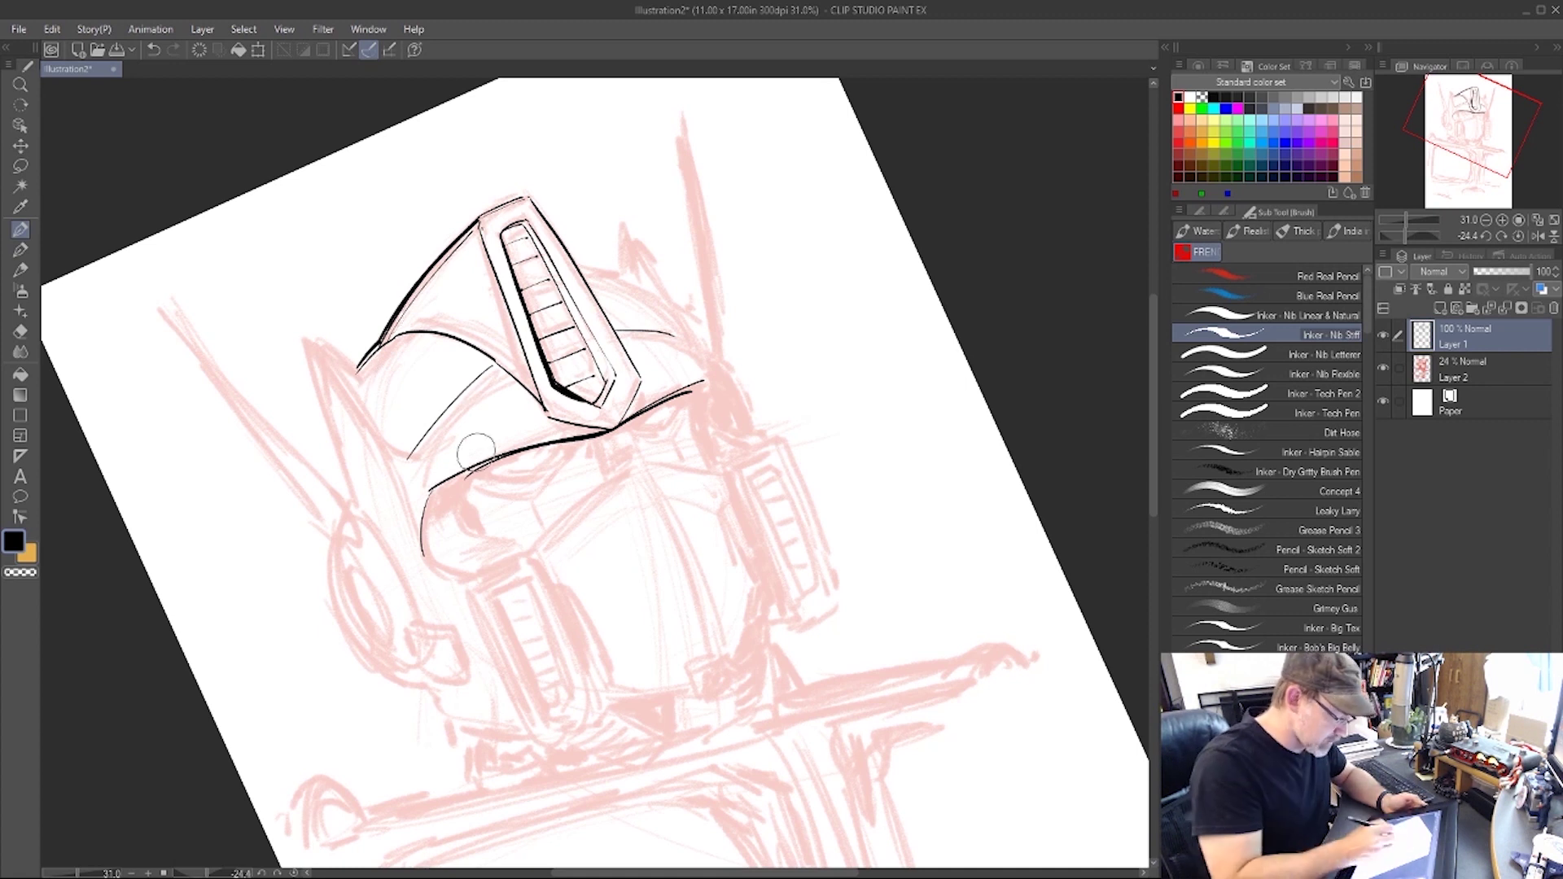
Ink the inner edge at the face opening's left corner and the pointed left helmet fin, joined to the dome seam.
mouse_move(465, 475)
left_mouse_down()
mouse_move(466, 525)
mouse_move(421, 547)
mouse_move(456, 519)
left_mouse_up()
left_click_drag(303, 341, 350, 494)
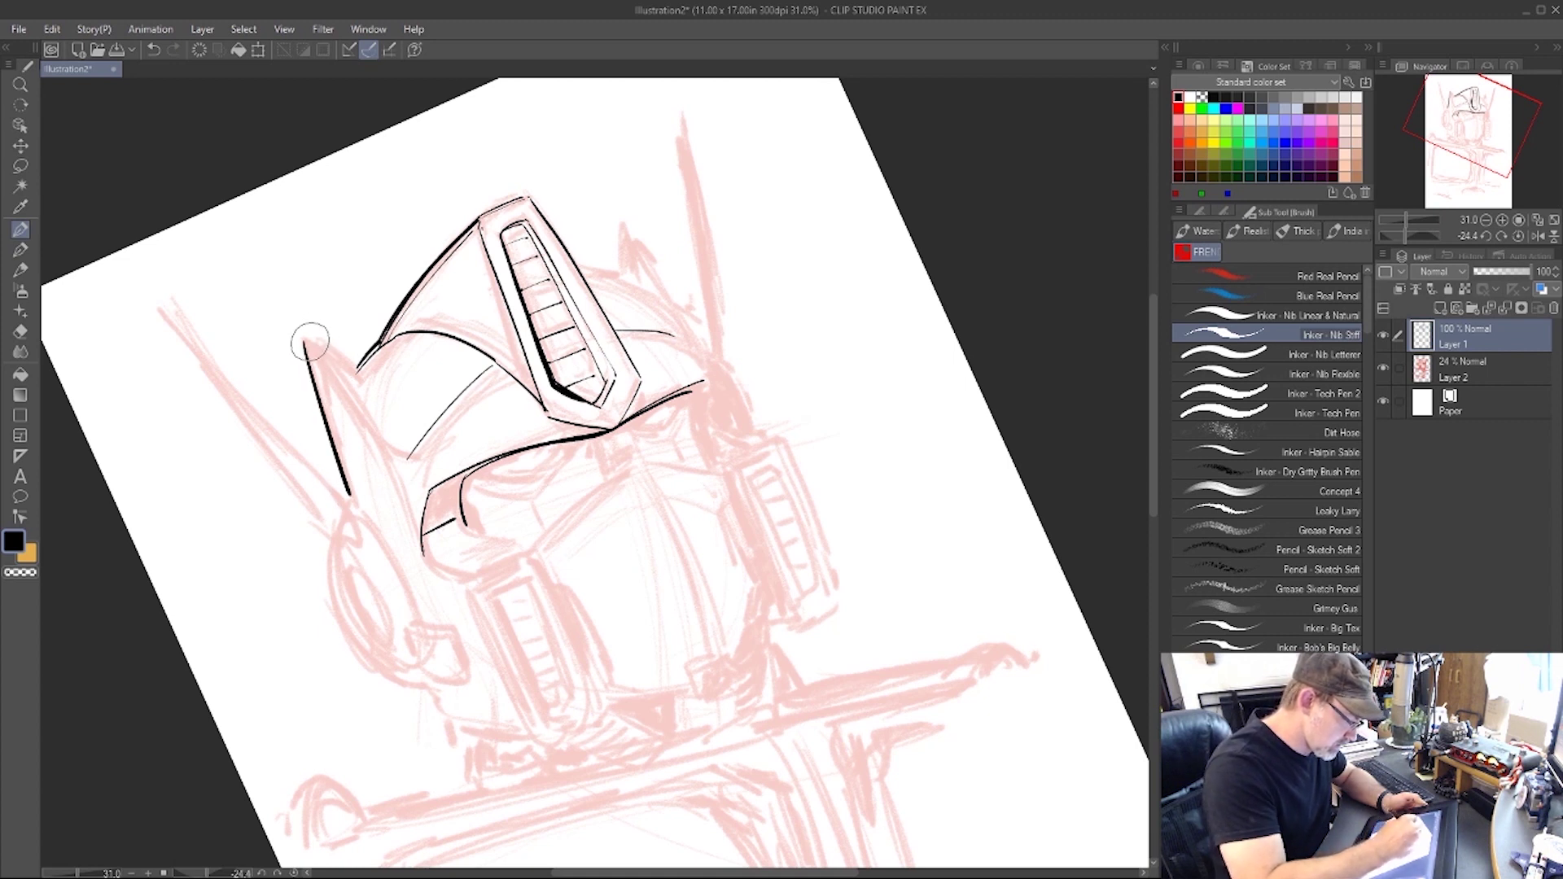
mouse_move(305, 344)
left_mouse_down()
mouse_move(352, 375)
mouse_move(415, 551)
left_mouse_up()
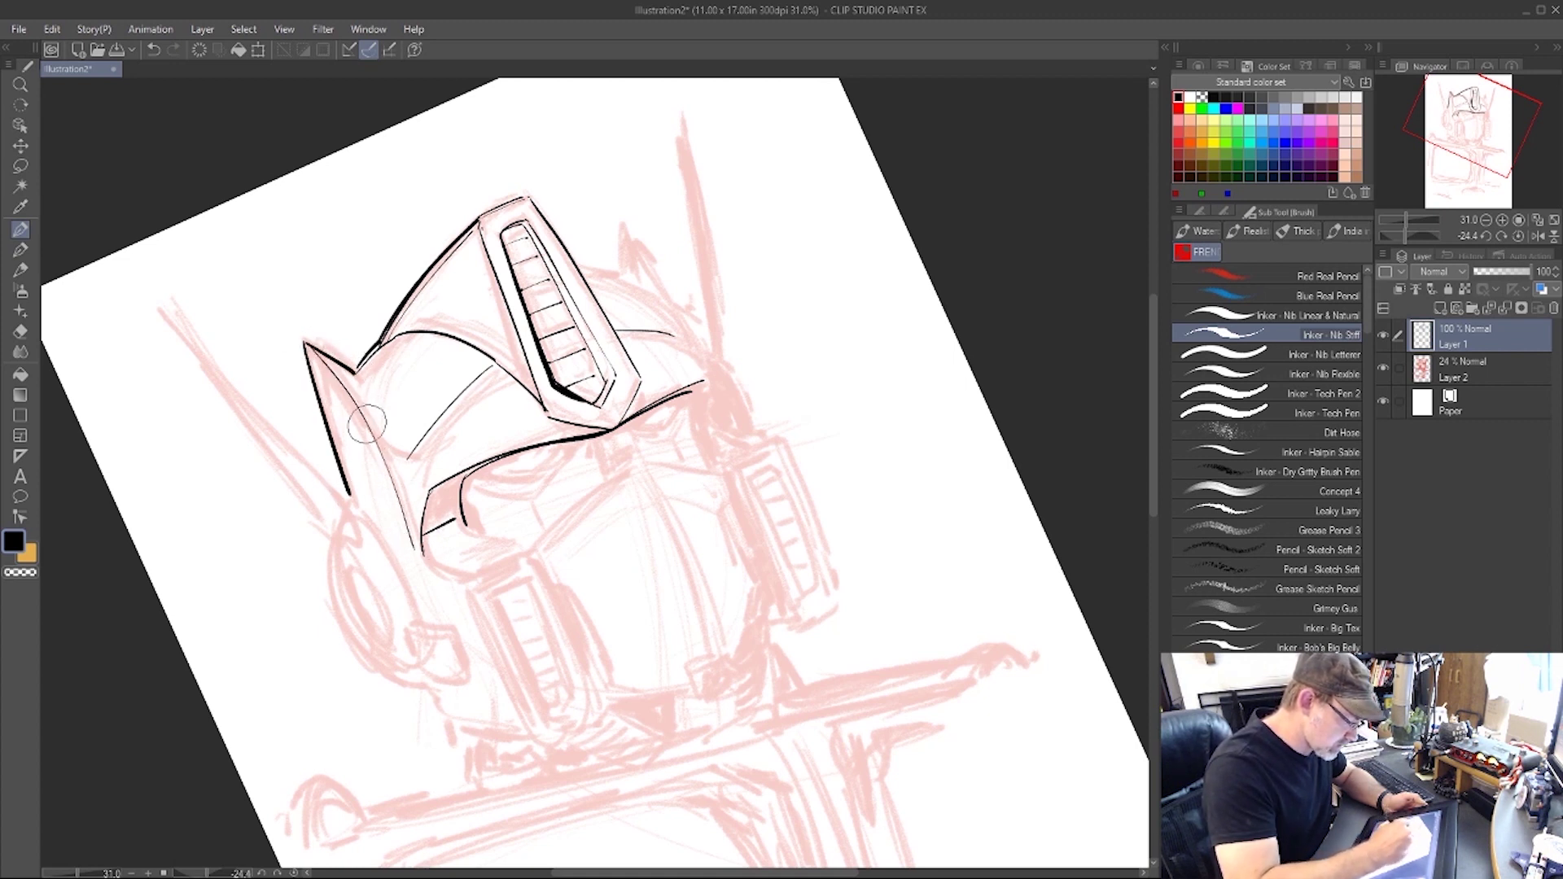
left_click_drag(376, 431, 403, 455)
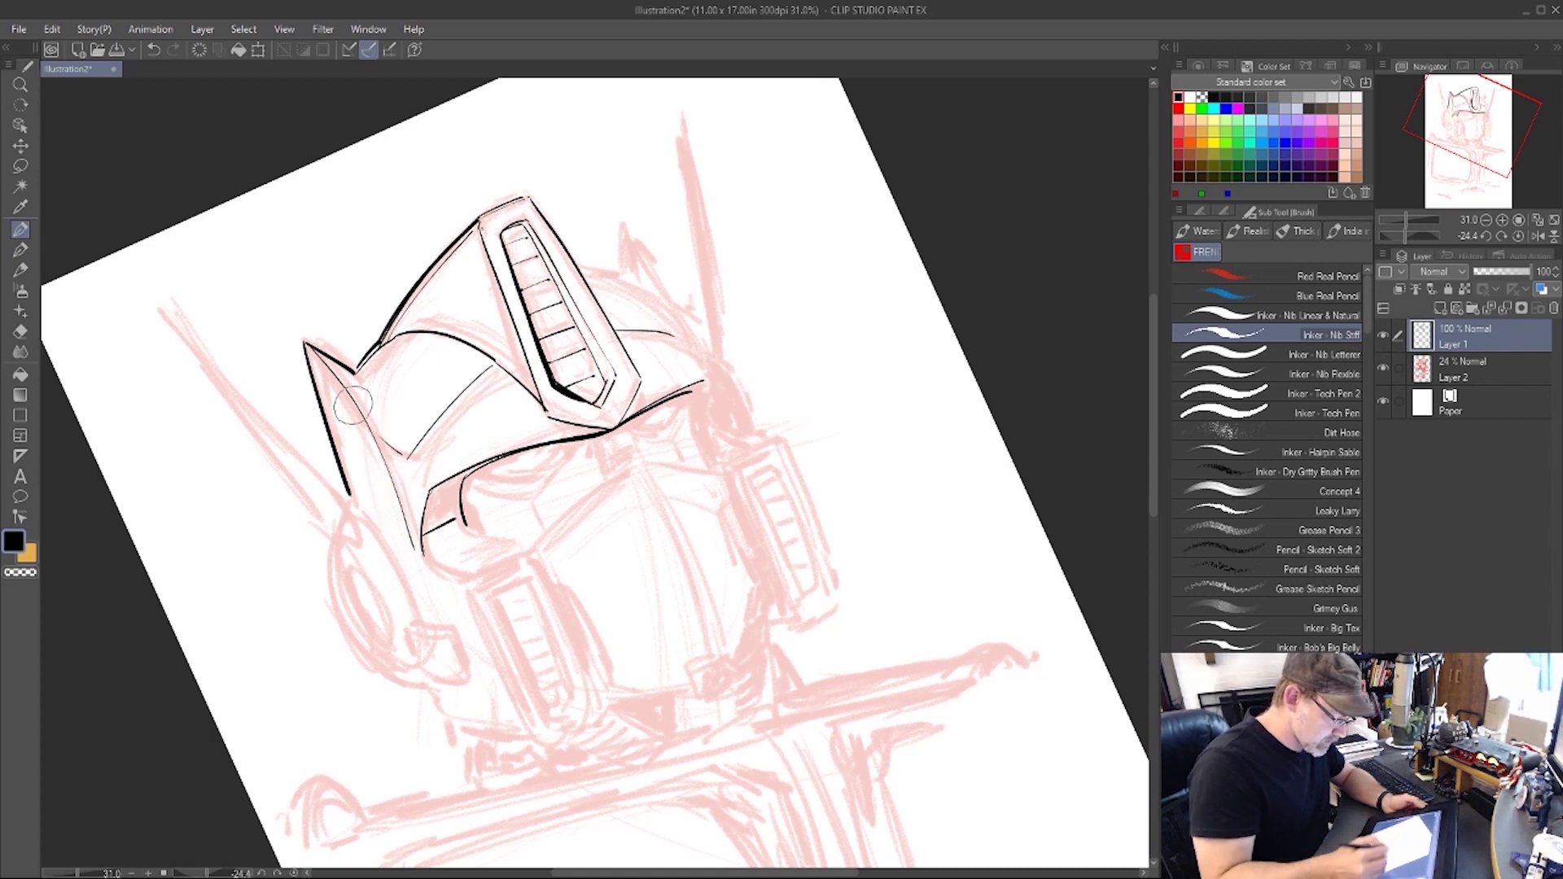
Ink the outlines of both eyes and the nose-bridge lines, with heavy black under the brow between the eyes.
key("shift+space")
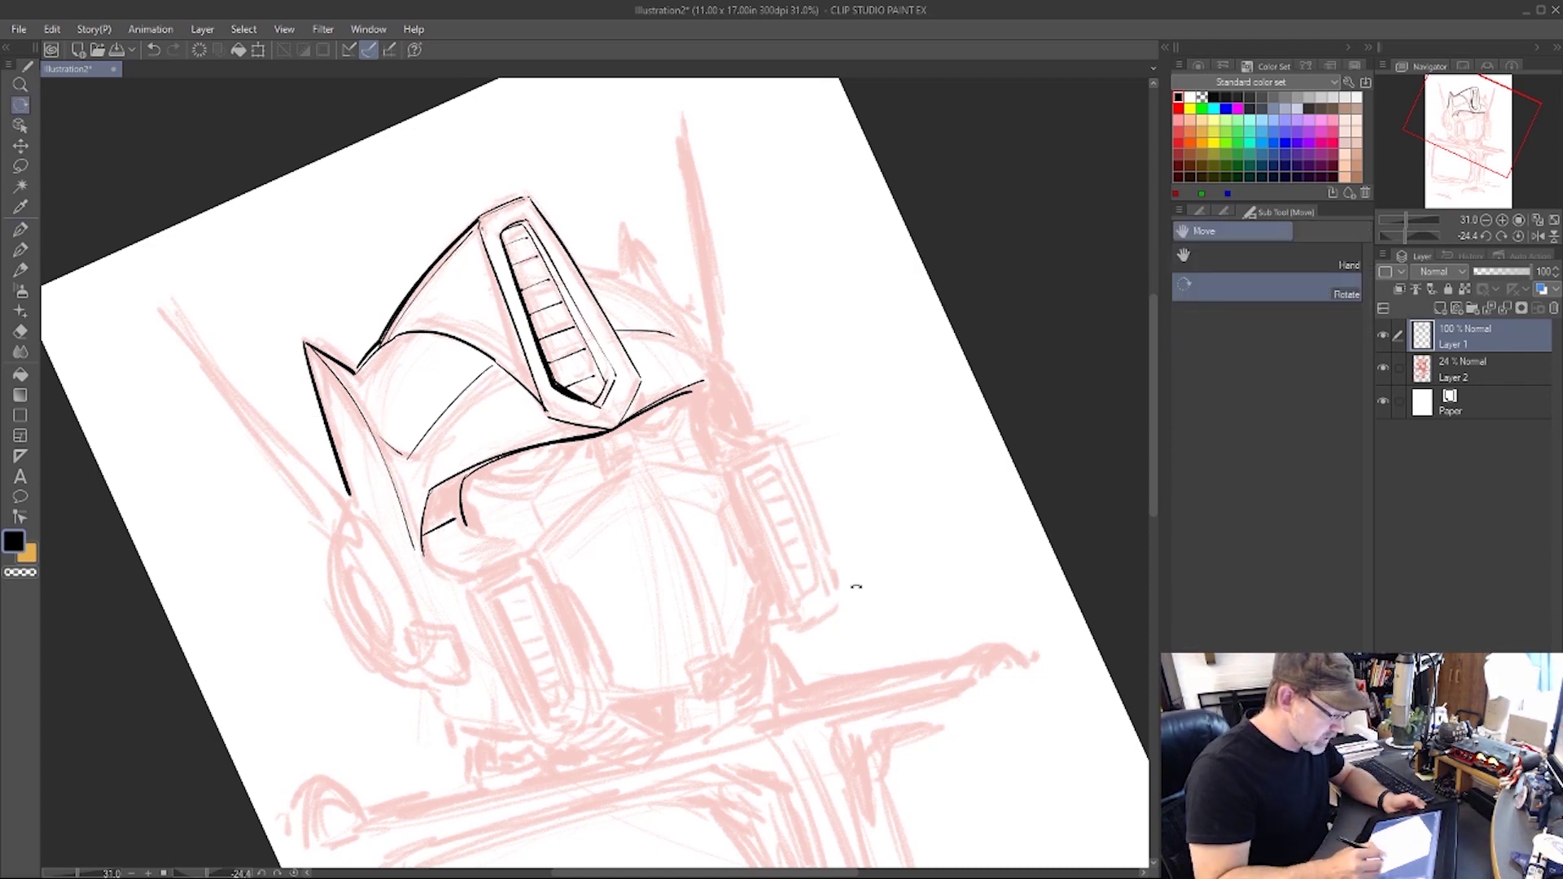
mouse_move(855, 583)
left_mouse_down()
mouse_move(838, 624)
mouse_move(881, 464)
left_mouse_up()
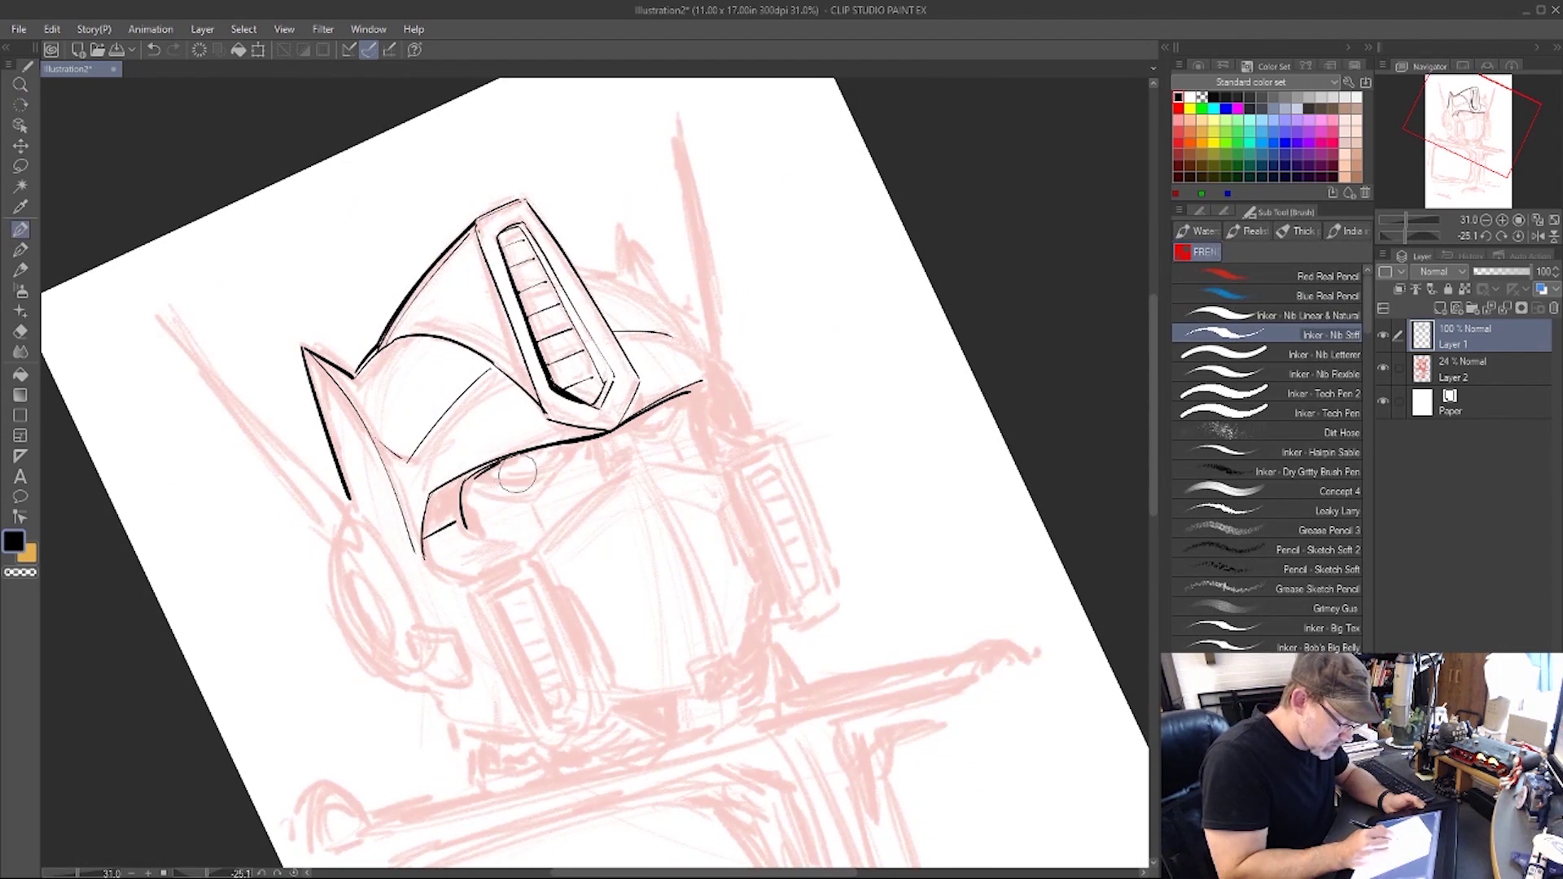
mouse_move(475, 477)
left_mouse_down()
mouse_move(514, 482)
mouse_move(678, 408)
left_mouse_up()
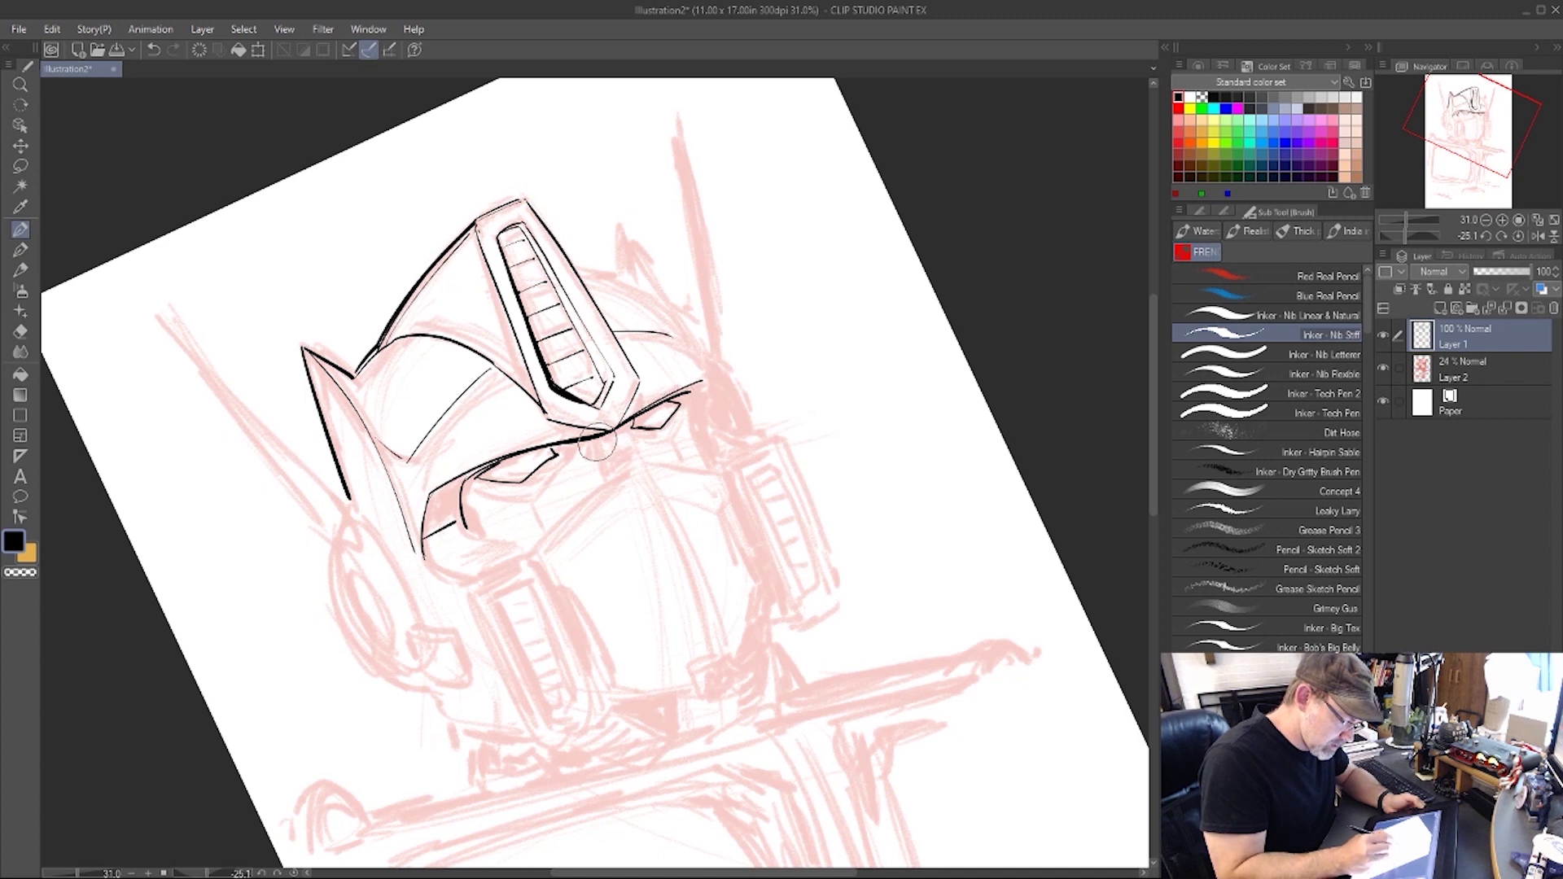
left_click_drag(596, 440, 605, 480)
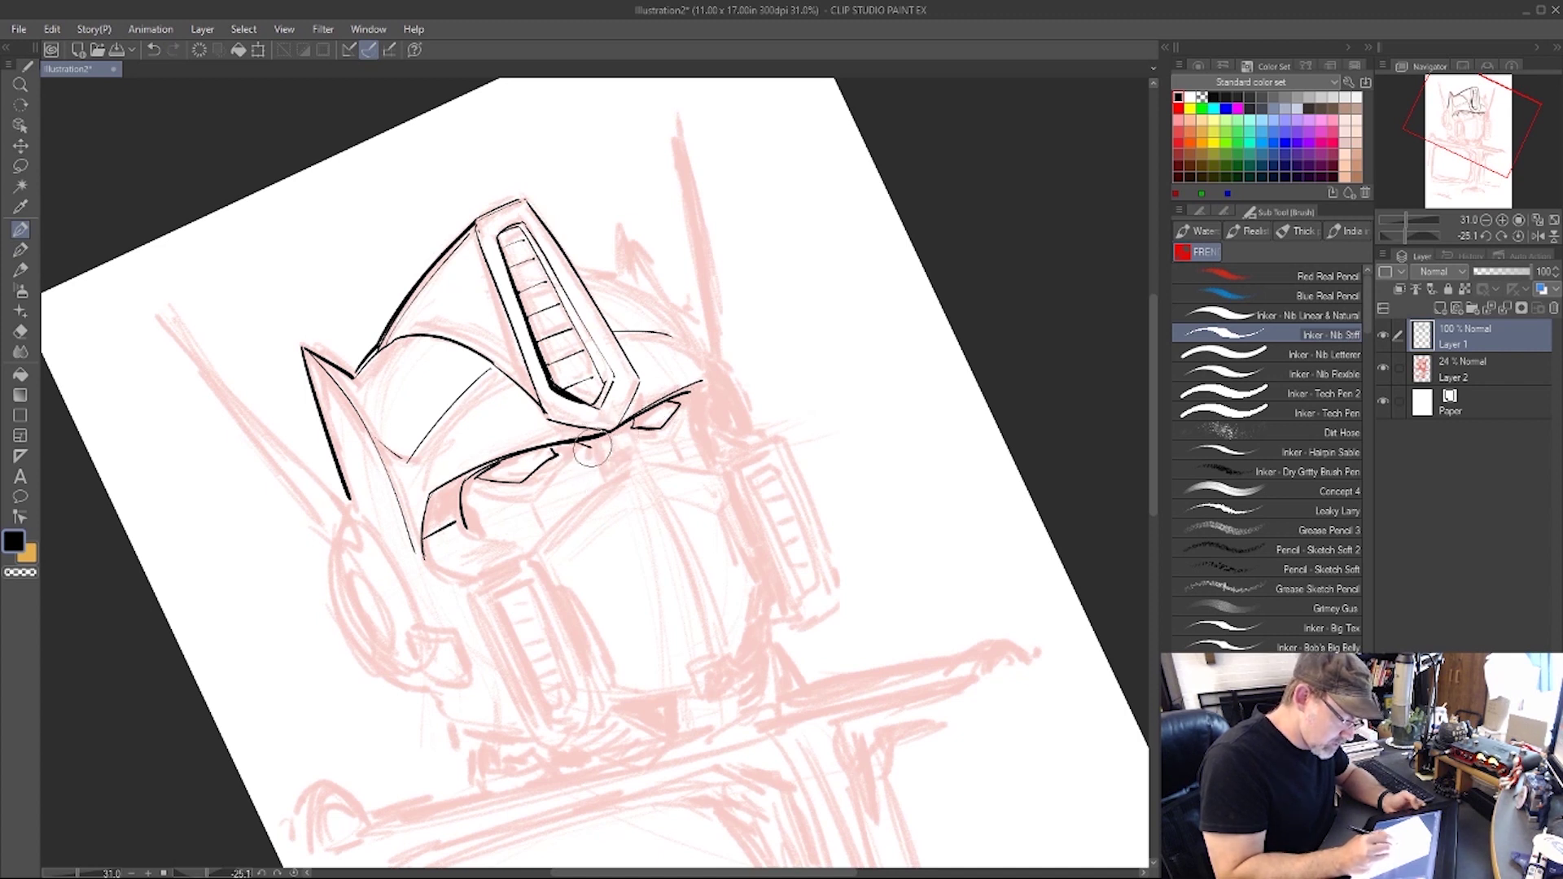
mouse_move(629, 435)
left_mouse_down()
mouse_move(598, 466)
mouse_move(584, 453)
mouse_move(589, 485)
mouse_move(553, 447)
mouse_move(630, 422)
mouse_move(553, 449)
mouse_move(573, 451)
mouse_move(531, 497)
left_mouse_up()
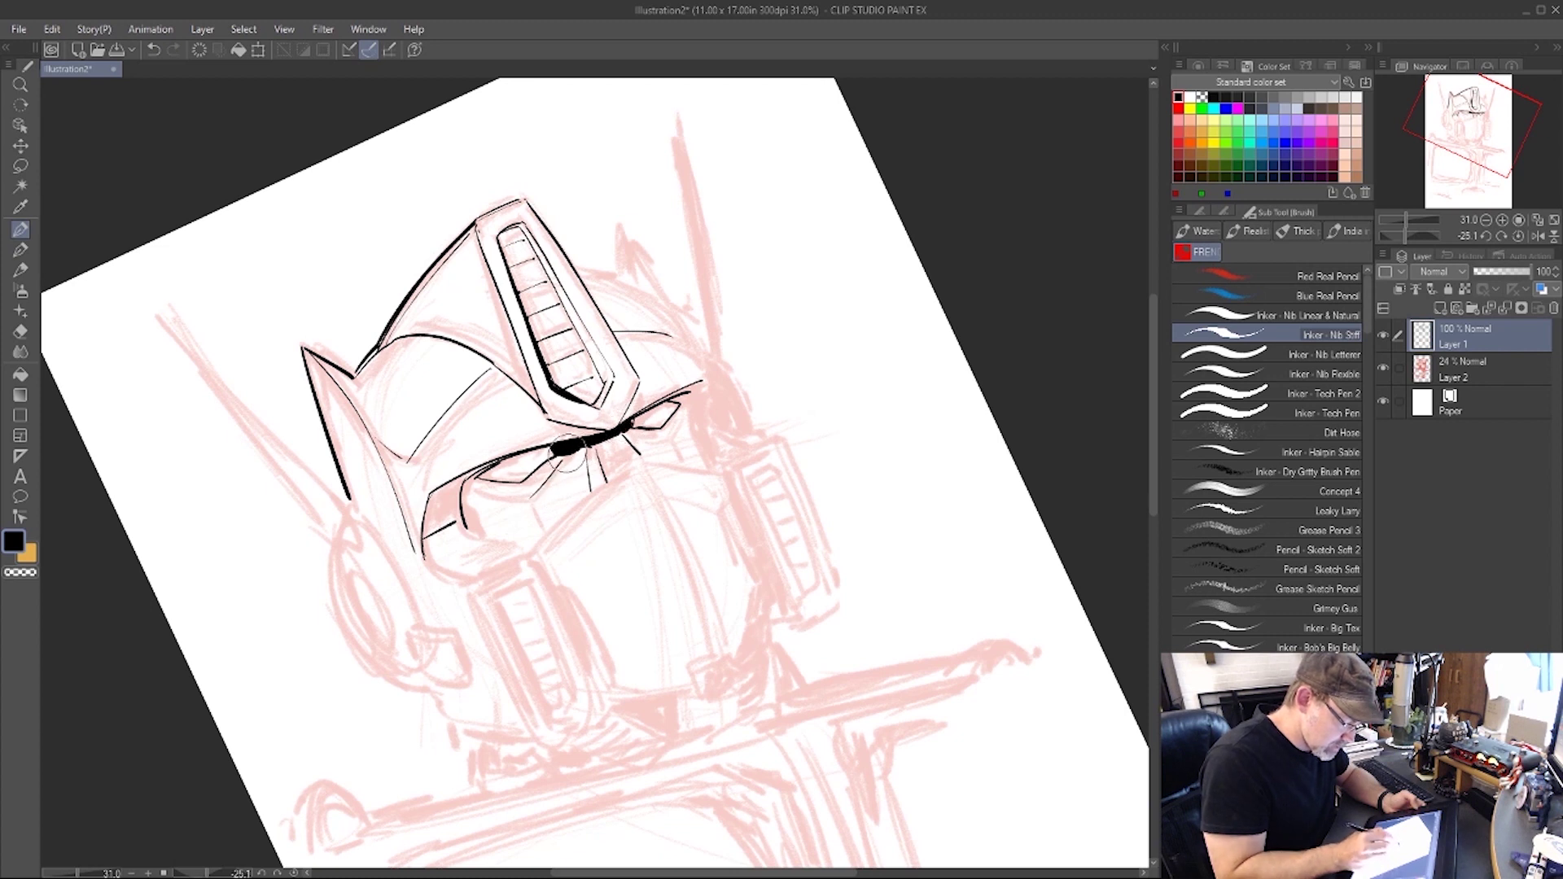
Fill the shadow under the left brow with solid black and ink the facet line below the left eye.
left_click_drag(574, 447, 600, 440)
mouse_move(469, 477)
left_mouse_down()
mouse_move(480, 467)
mouse_move(433, 494)
mouse_move(521, 451)
mouse_move(464, 489)
left_mouse_up()
mouse_move(464, 489)
left_mouse_down()
mouse_move(424, 534)
mouse_move(454, 517)
mouse_move(438, 497)
mouse_move(431, 515)
mouse_move(458, 488)
mouse_move(423, 487)
mouse_move(441, 480)
mouse_move(460, 499)
mouse_move(488, 464)
mouse_move(472, 481)
mouse_move(535, 470)
mouse_move(492, 514)
mouse_move(485, 496)
mouse_move(544, 487)
mouse_move(550, 530)
left_mouse_up()
key("e")
key("b")
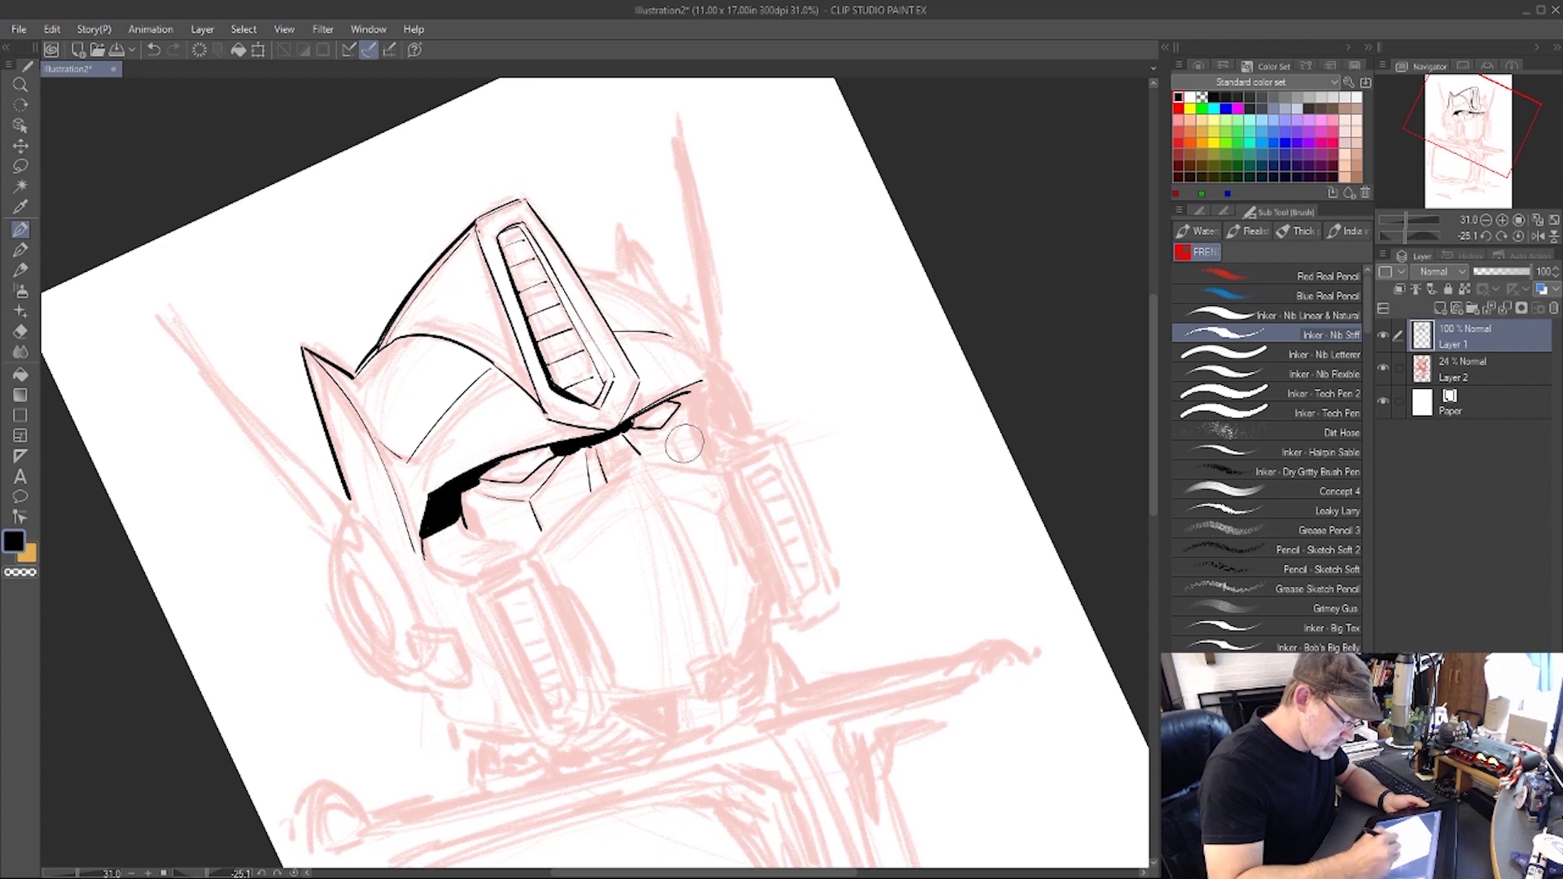
Ink the facet lines below the right eye and lightly draw the left part of the face mask's upper edge.
mouse_move(684, 419)
left_mouse_down()
mouse_move(673, 469)
mouse_move(633, 435)
mouse_move(670, 443)
mouse_move(700, 385)
mouse_move(707, 460)
left_mouse_up()
left_click_drag(561, 517, 529, 549)
mouse_move(643, 443)
left_mouse_down()
mouse_move(530, 545)
mouse_move(647, 487)
left_mouse_up()
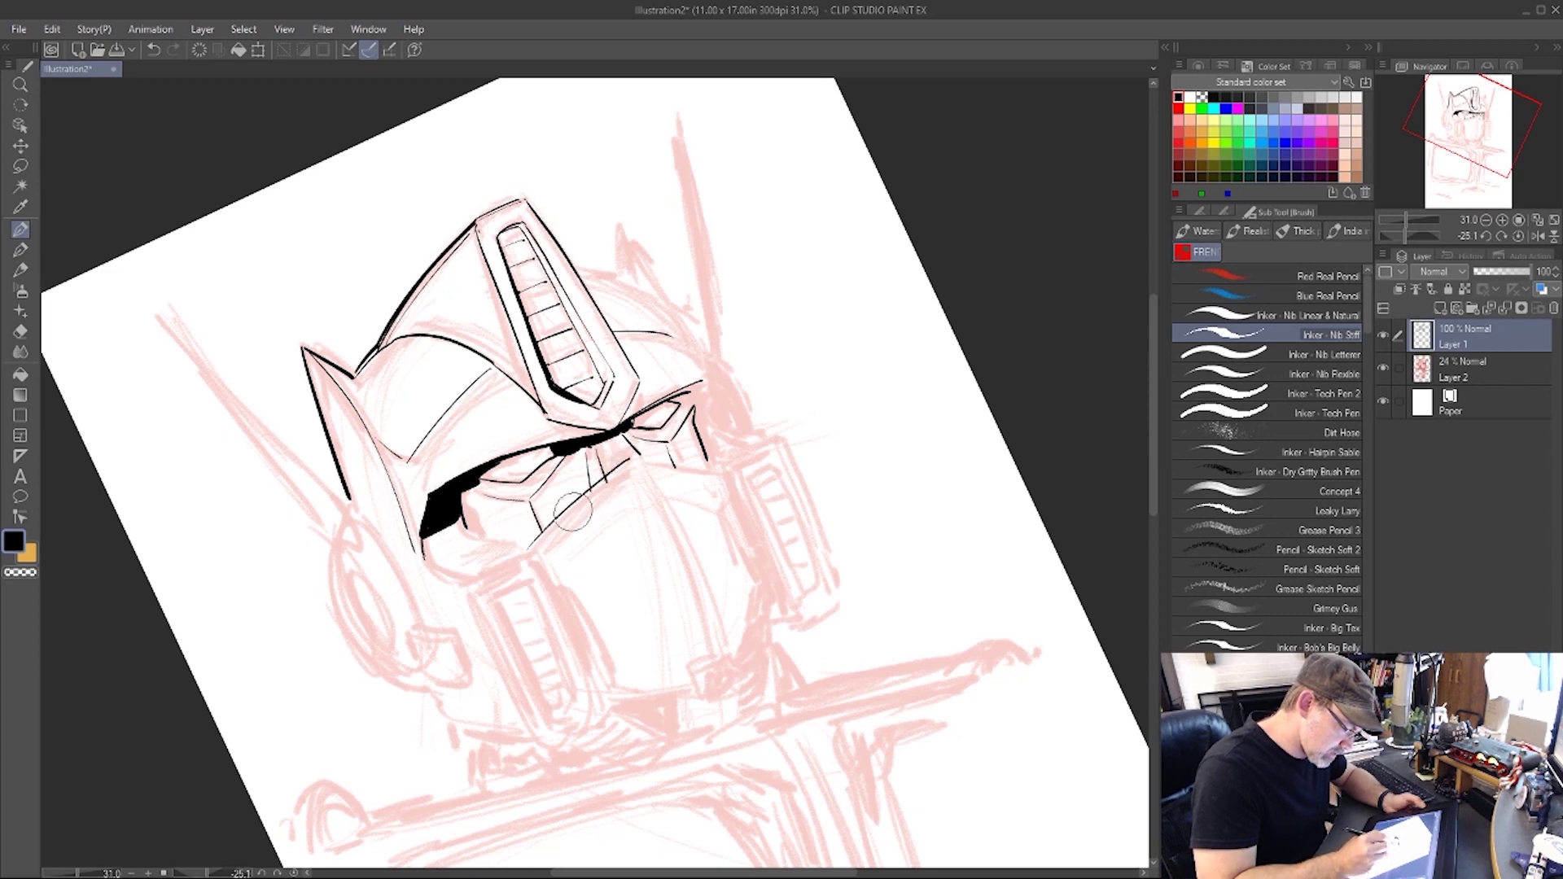
Ink the face mask's upper edge as a heavy line rising from the left cheek to the nose and descending to the right cheek.
left_click_drag(529, 547, 630, 460)
left_click_drag(528, 547, 628, 461)
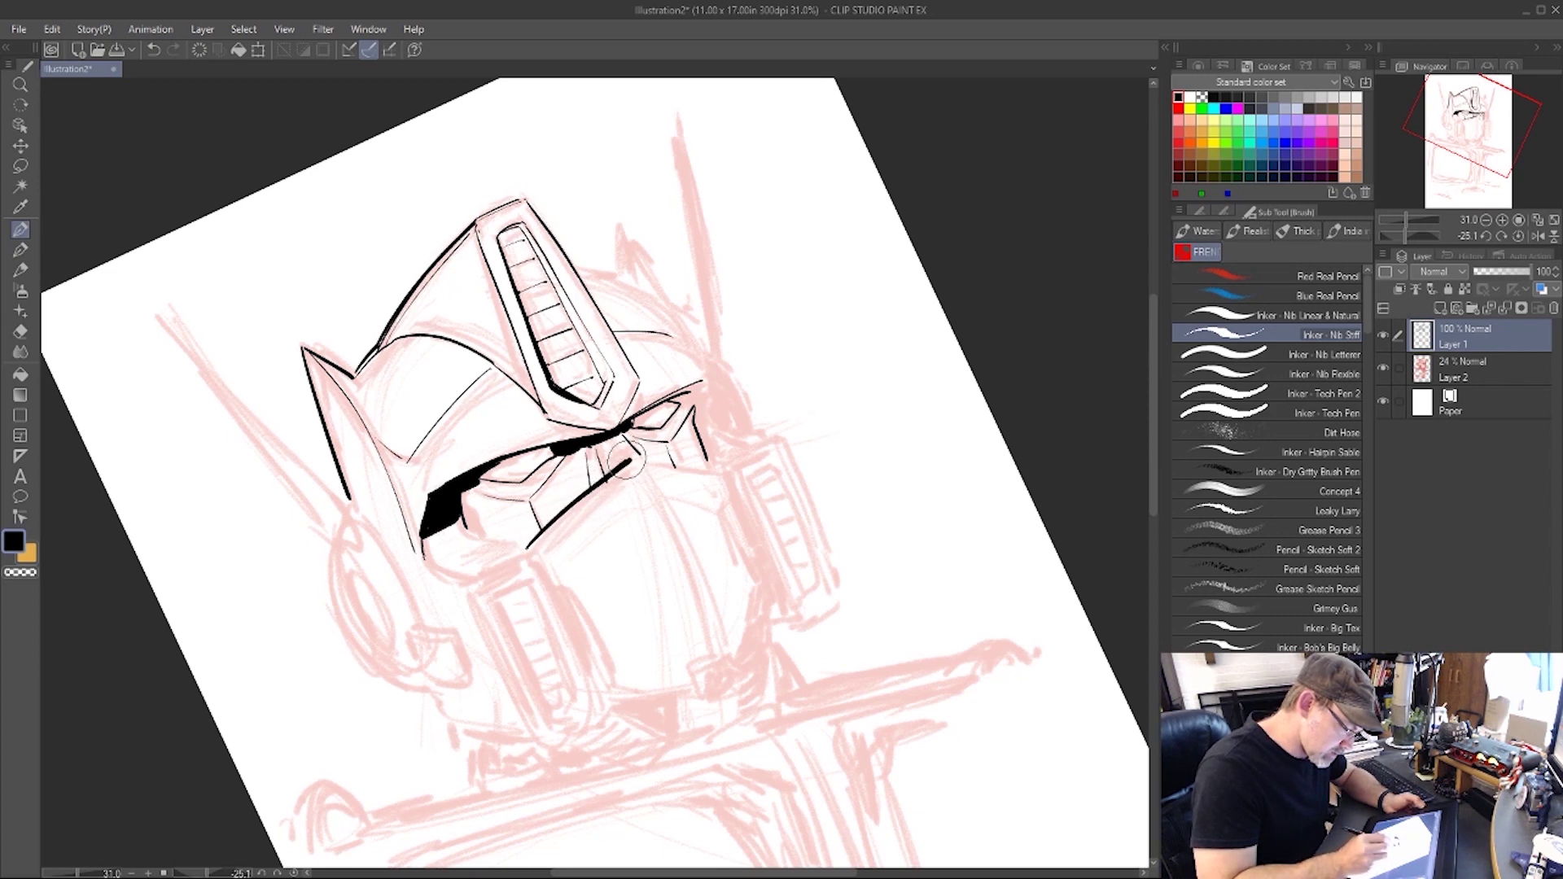
key("r")
mouse_move(1039, 495)
left_mouse_down()
mouse_move(1039, 471)
mouse_move(852, 245)
left_mouse_up()
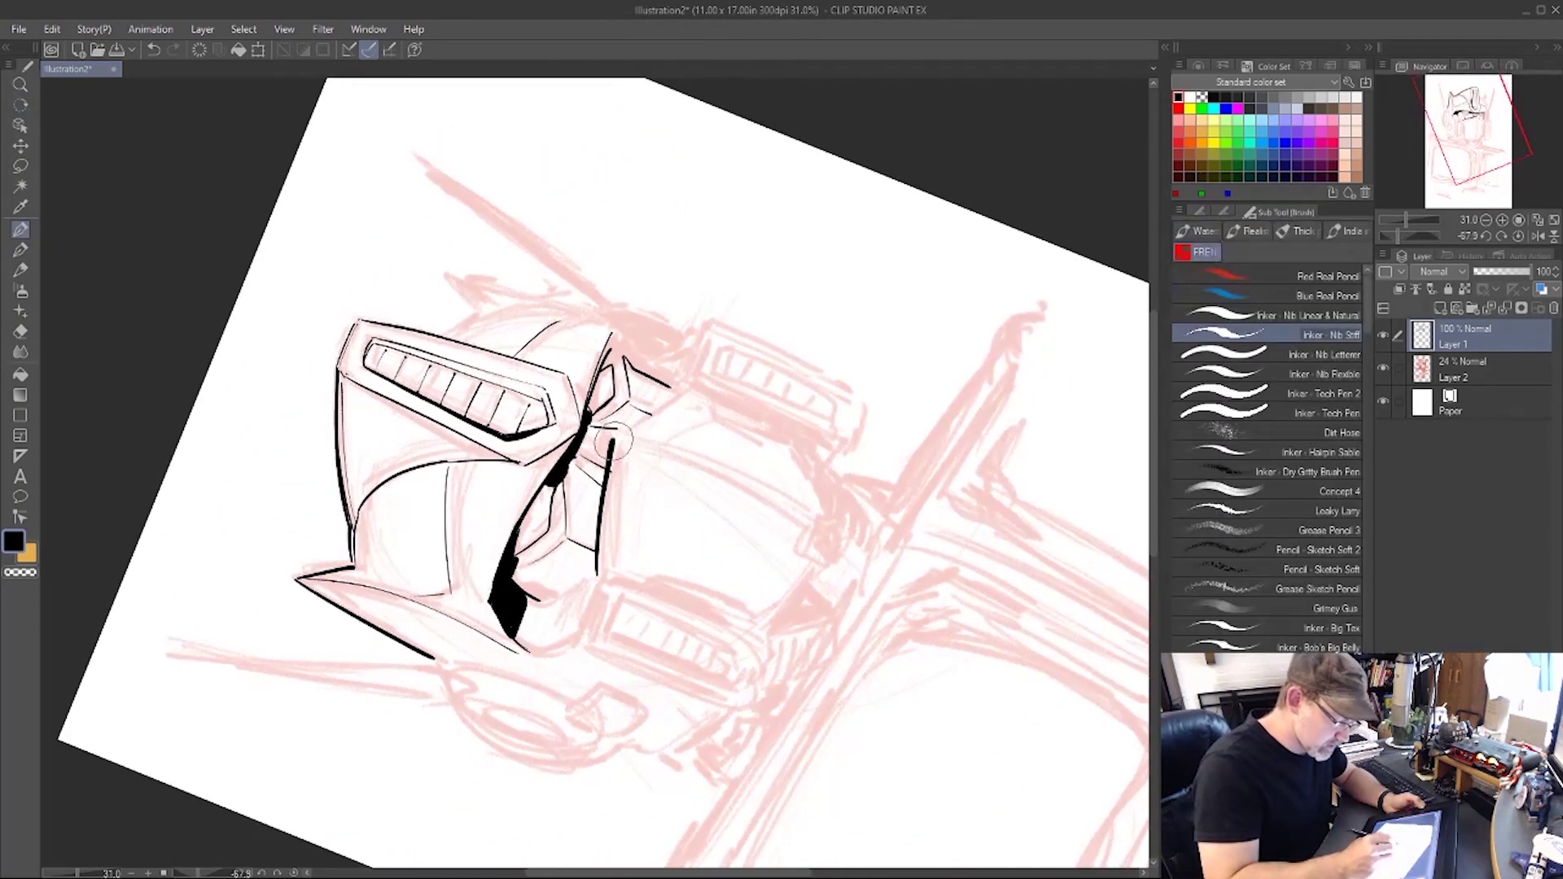
left_click_drag(629, 407, 680, 392)
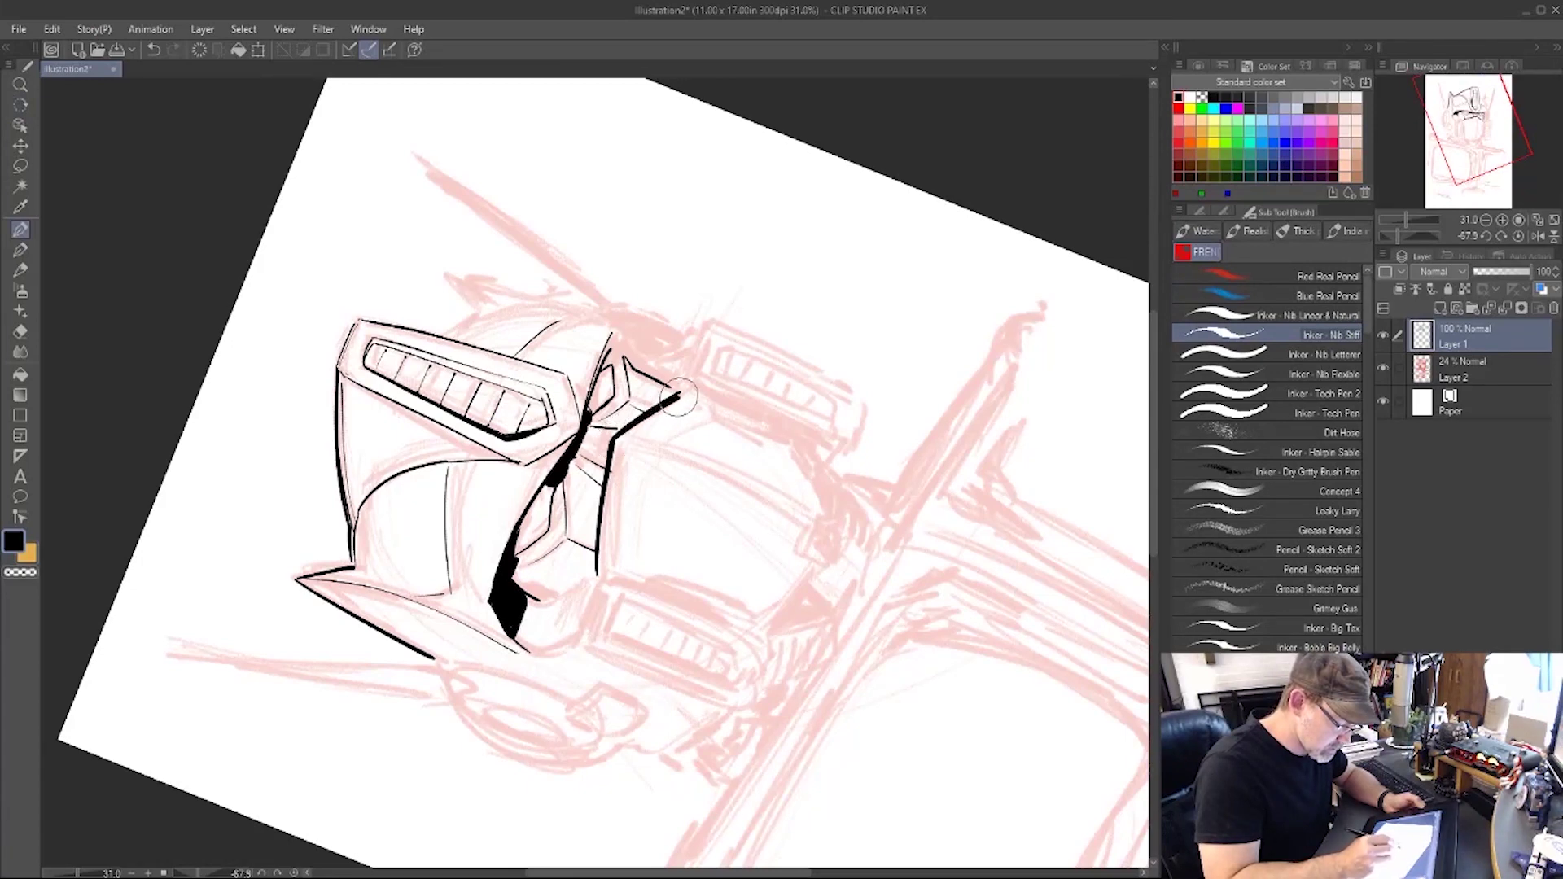
Build up solid black shadows under the brow around the inner and outer corners of both eyes, undoing one stray stroke.
key("r")
mouse_move(977, 399)
left_mouse_down()
mouse_move(987, 478)
mouse_move(908, 661)
left_mouse_up()
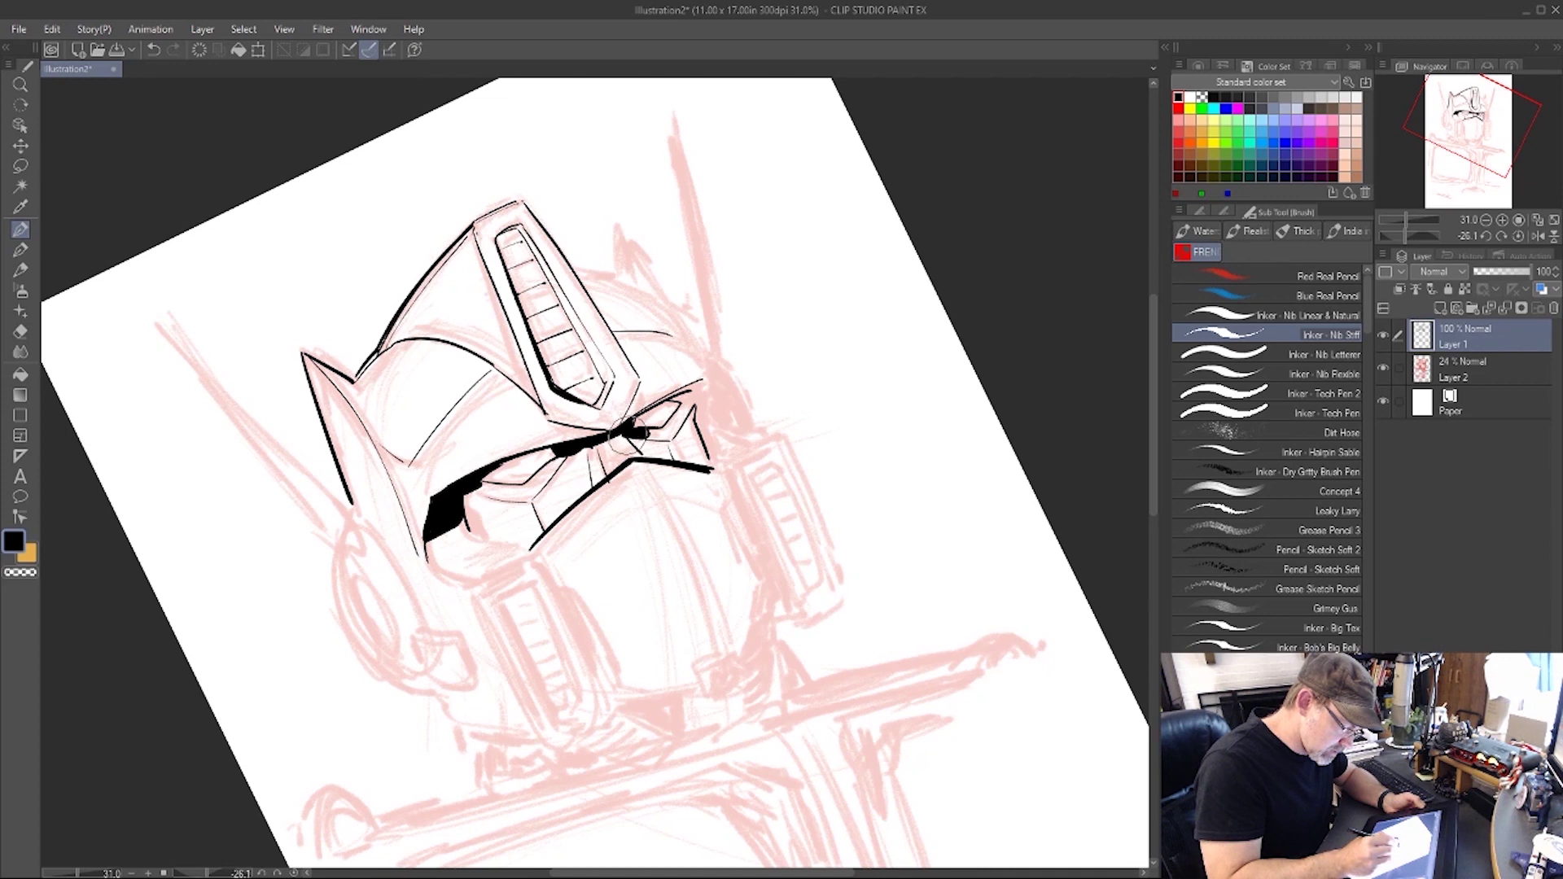
key("ctrl+z")
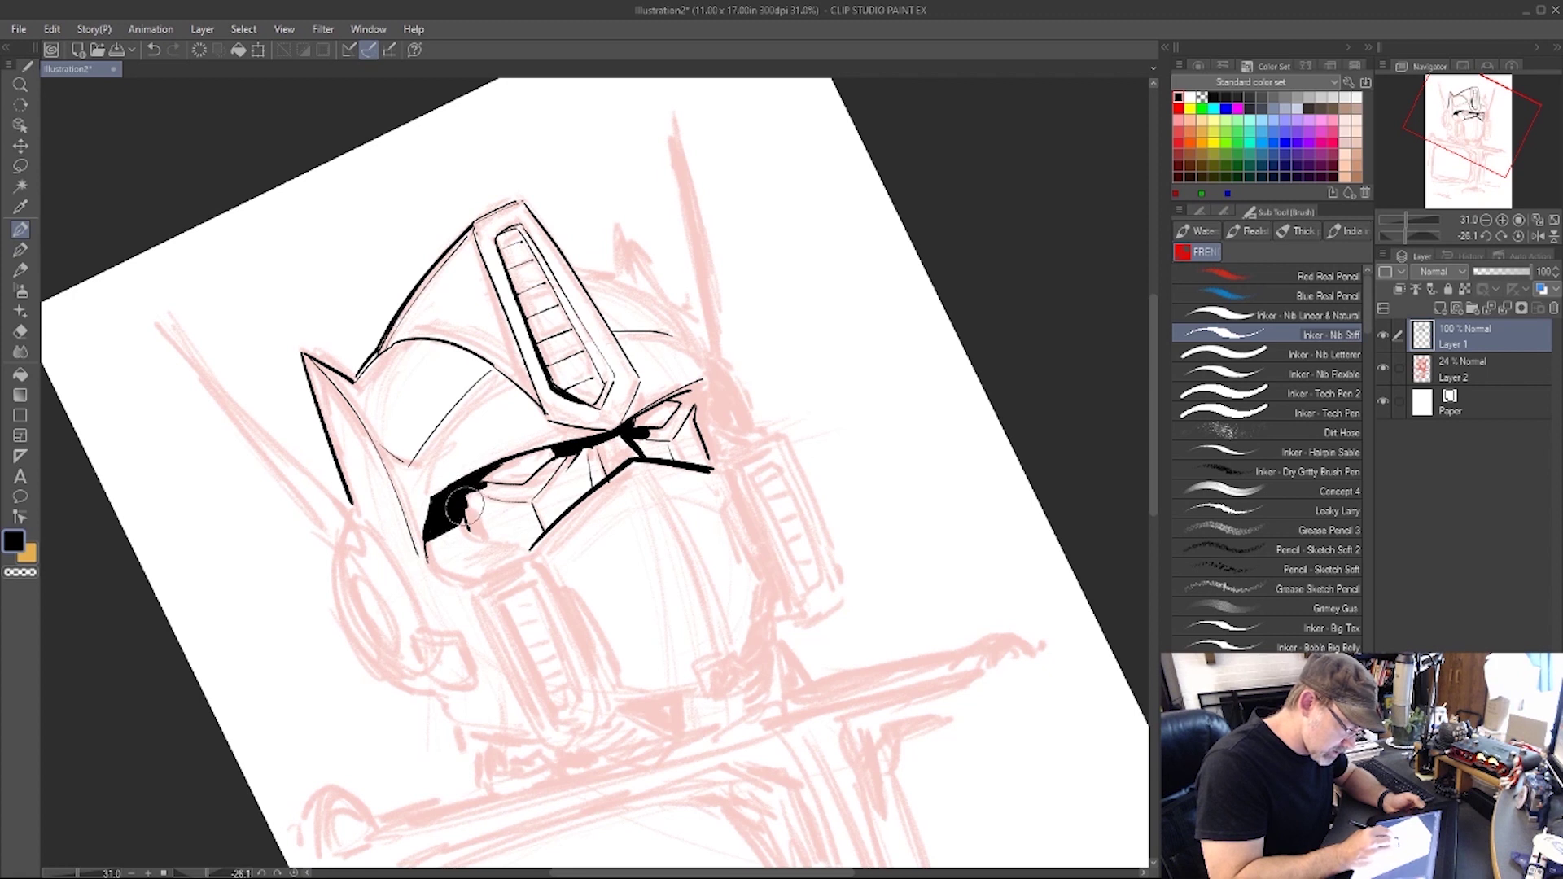
left_click_drag(464, 507, 487, 480)
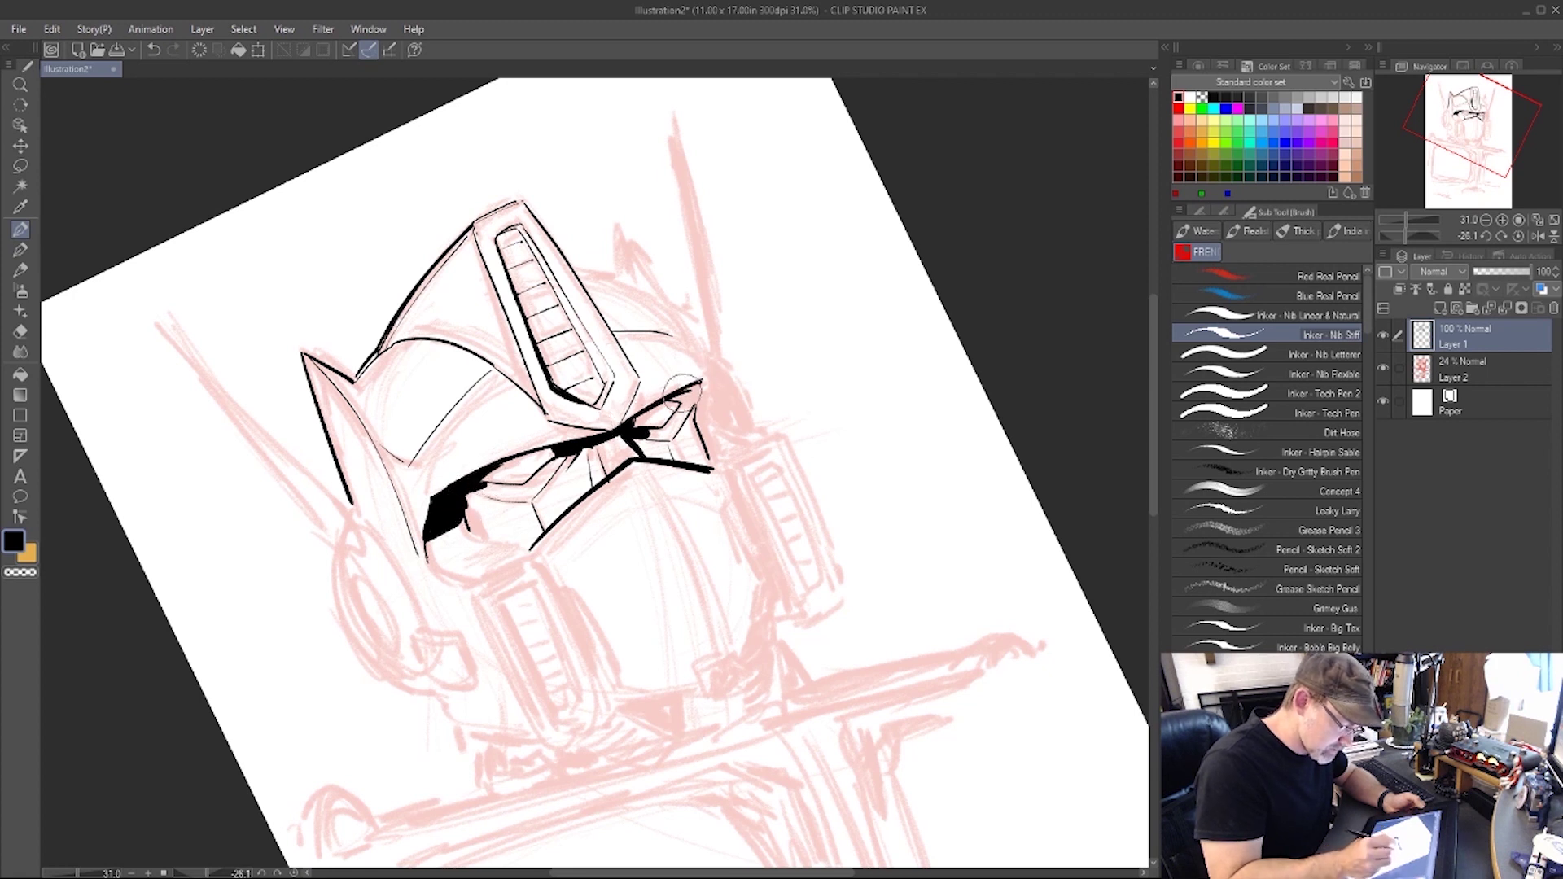
mouse_move(672, 397)
left_mouse_down()
mouse_move(701, 387)
mouse_move(674, 419)
mouse_move(702, 392)
left_mouse_up()
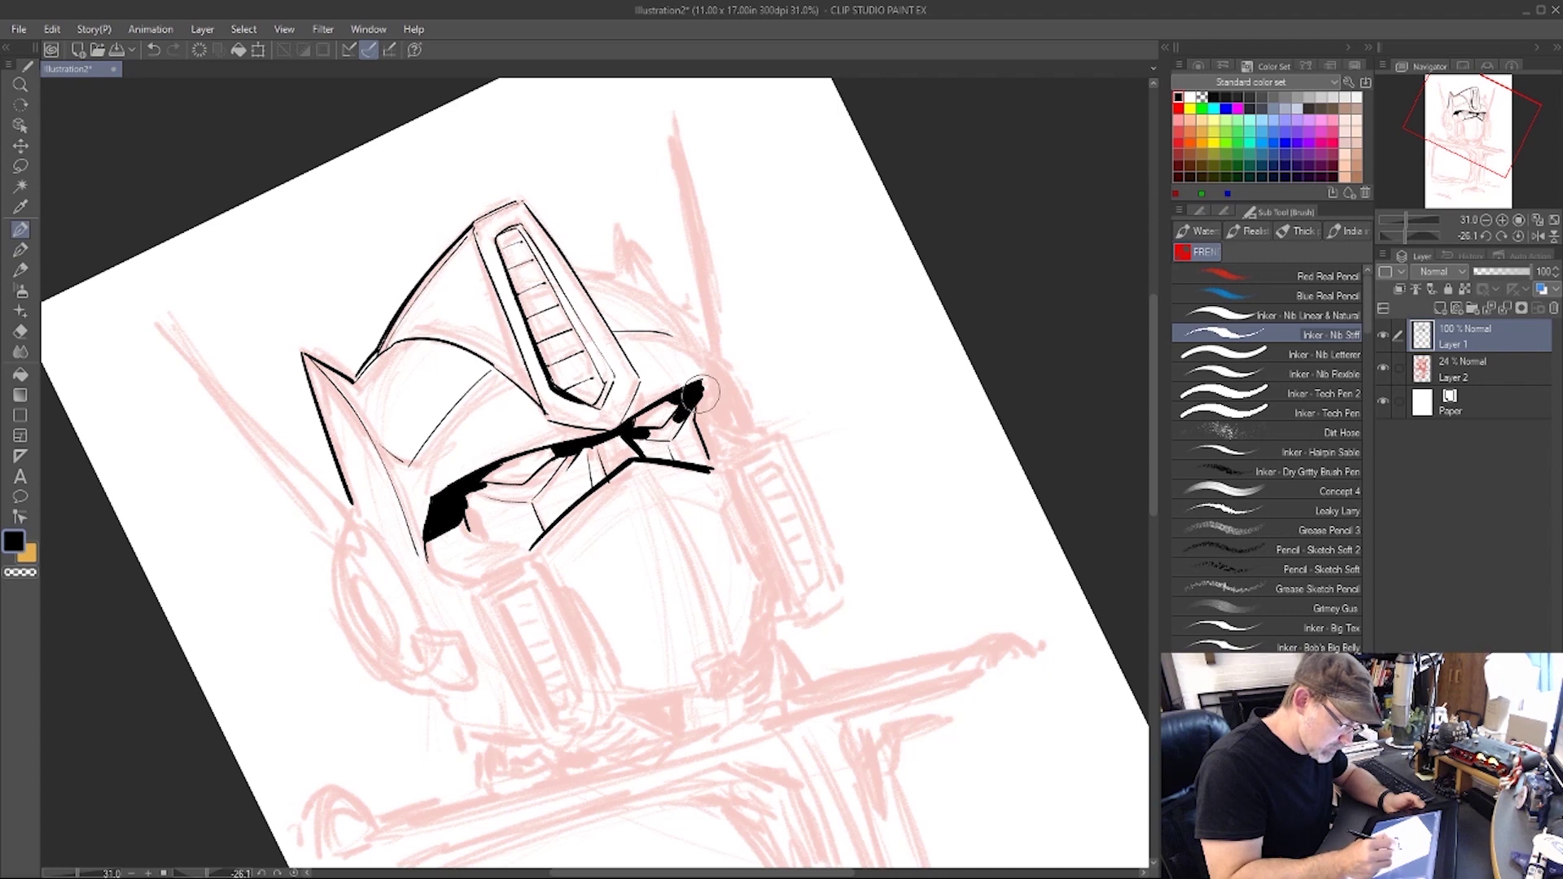
Ink the face opening's right edge below the brow and its left cheek contours down to the mask.
key("shift+space")
mouse_move(1002, 472)
left_mouse_down()
mouse_move(1044, 603)
mouse_move(951, 673)
left_mouse_up()
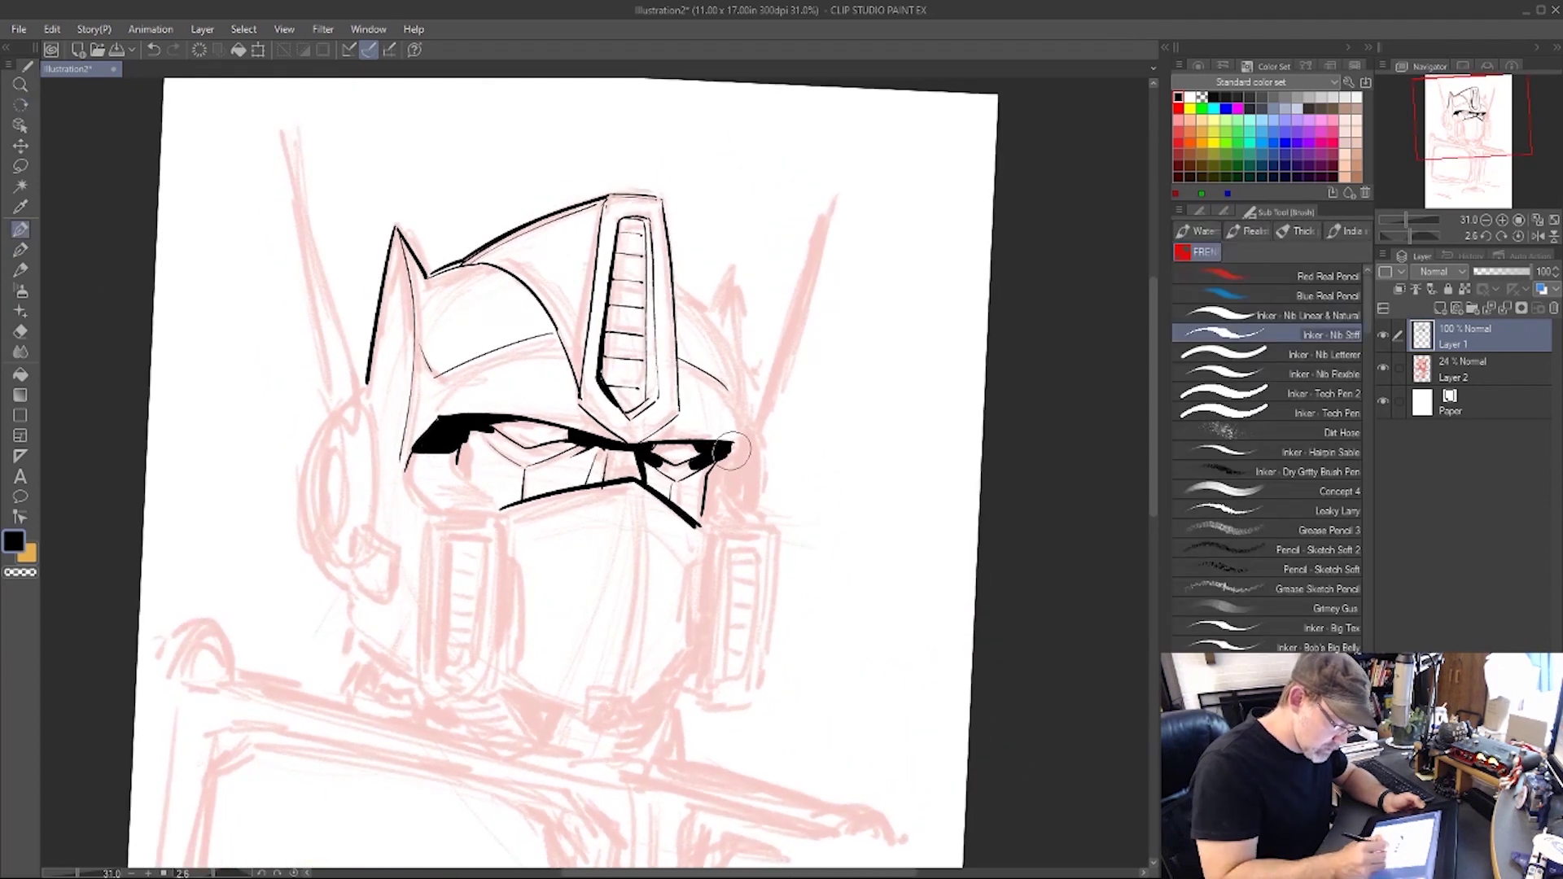
left_click_drag(733, 445, 718, 486)
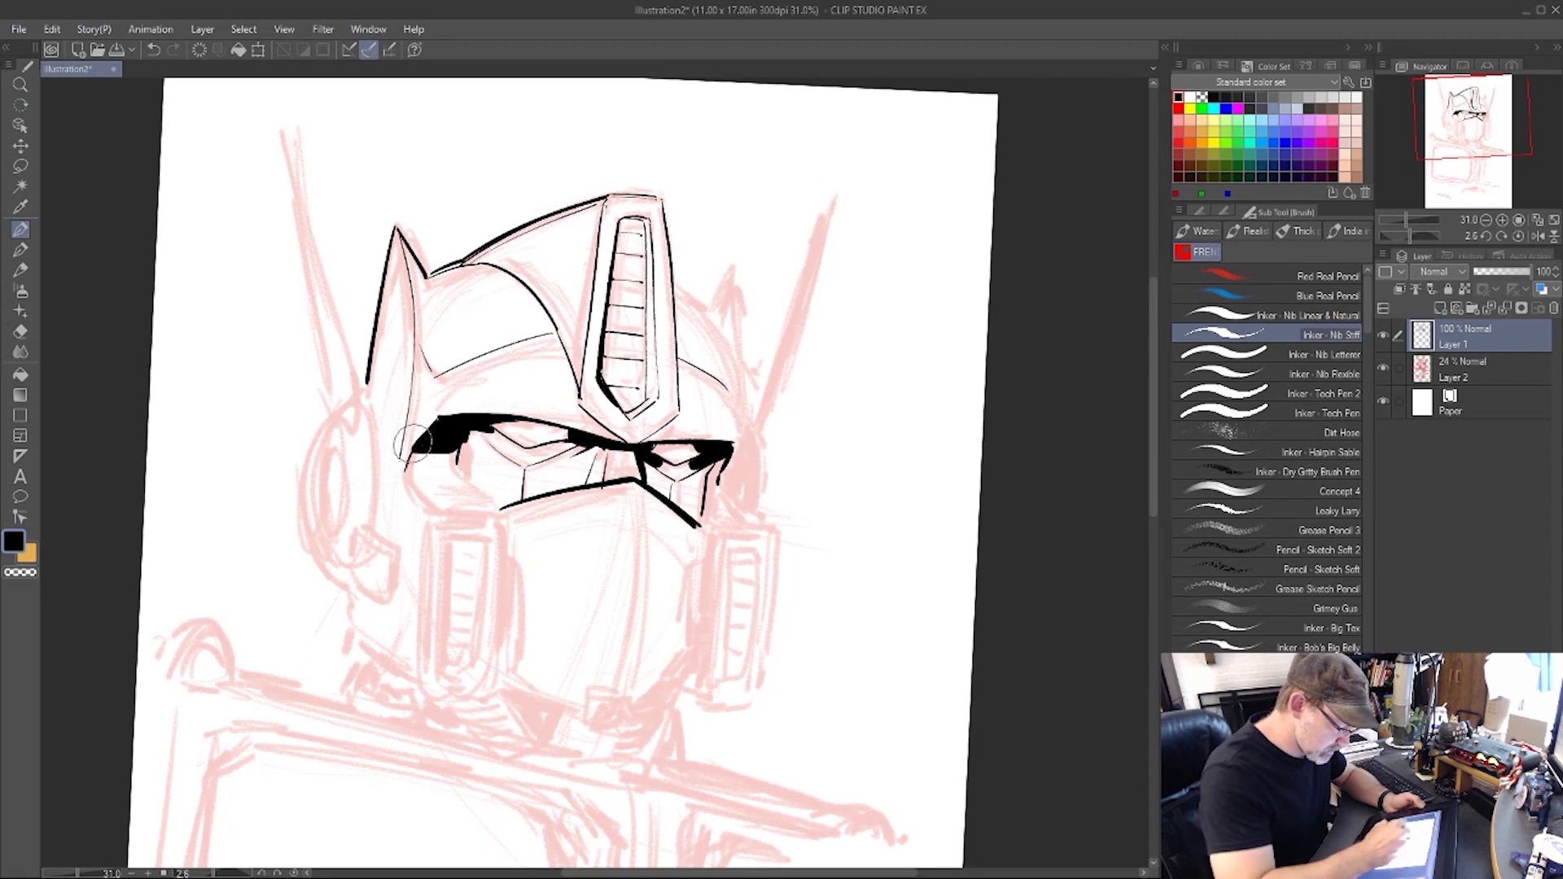
mouse_move(415, 450)
left_mouse_down()
mouse_move(416, 499)
mouse_move(462, 470)
mouse_move(500, 510)
left_mouse_up()
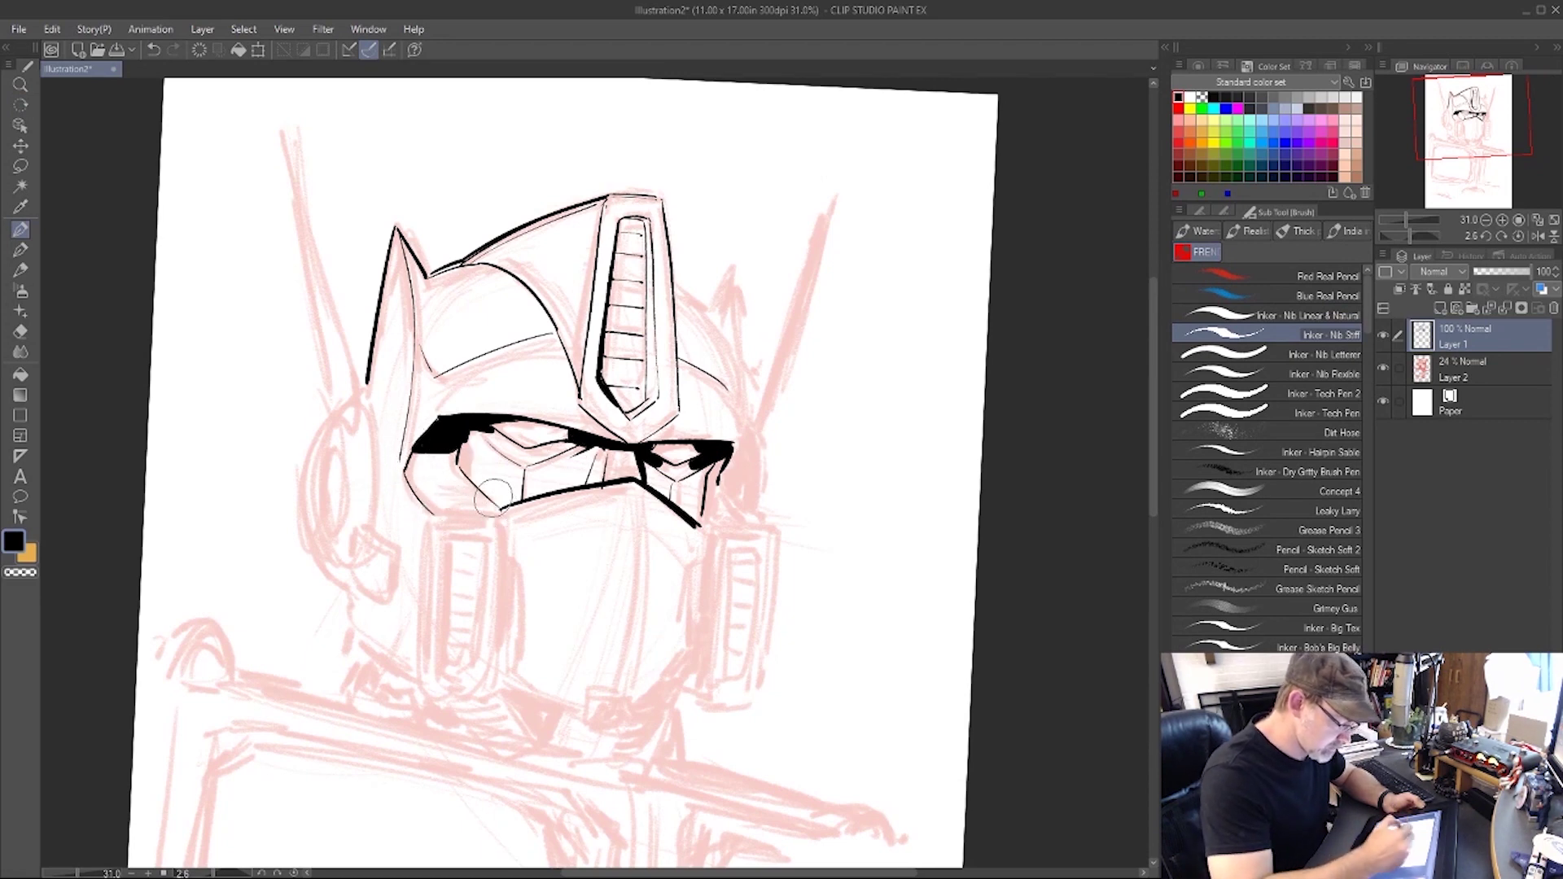
Ink the left cheek's lower contour up to the mask corner and strengthen the outer edge of the face opening beside it.
key("shift+space")
left_click_drag(1023, 600, 995, 307)
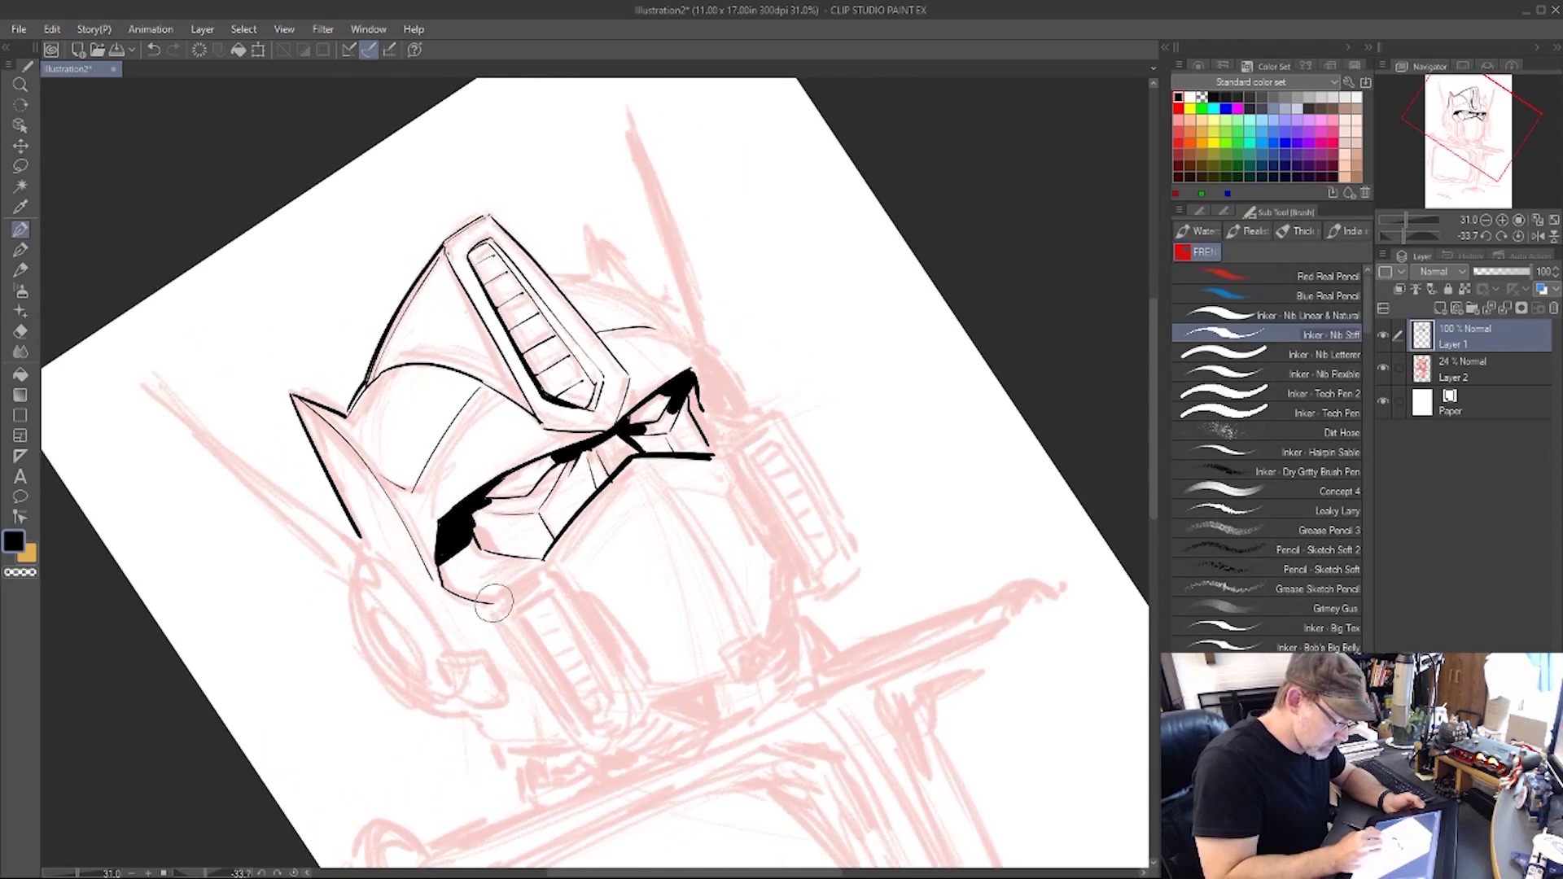
left_click_drag(493, 606, 537, 568)
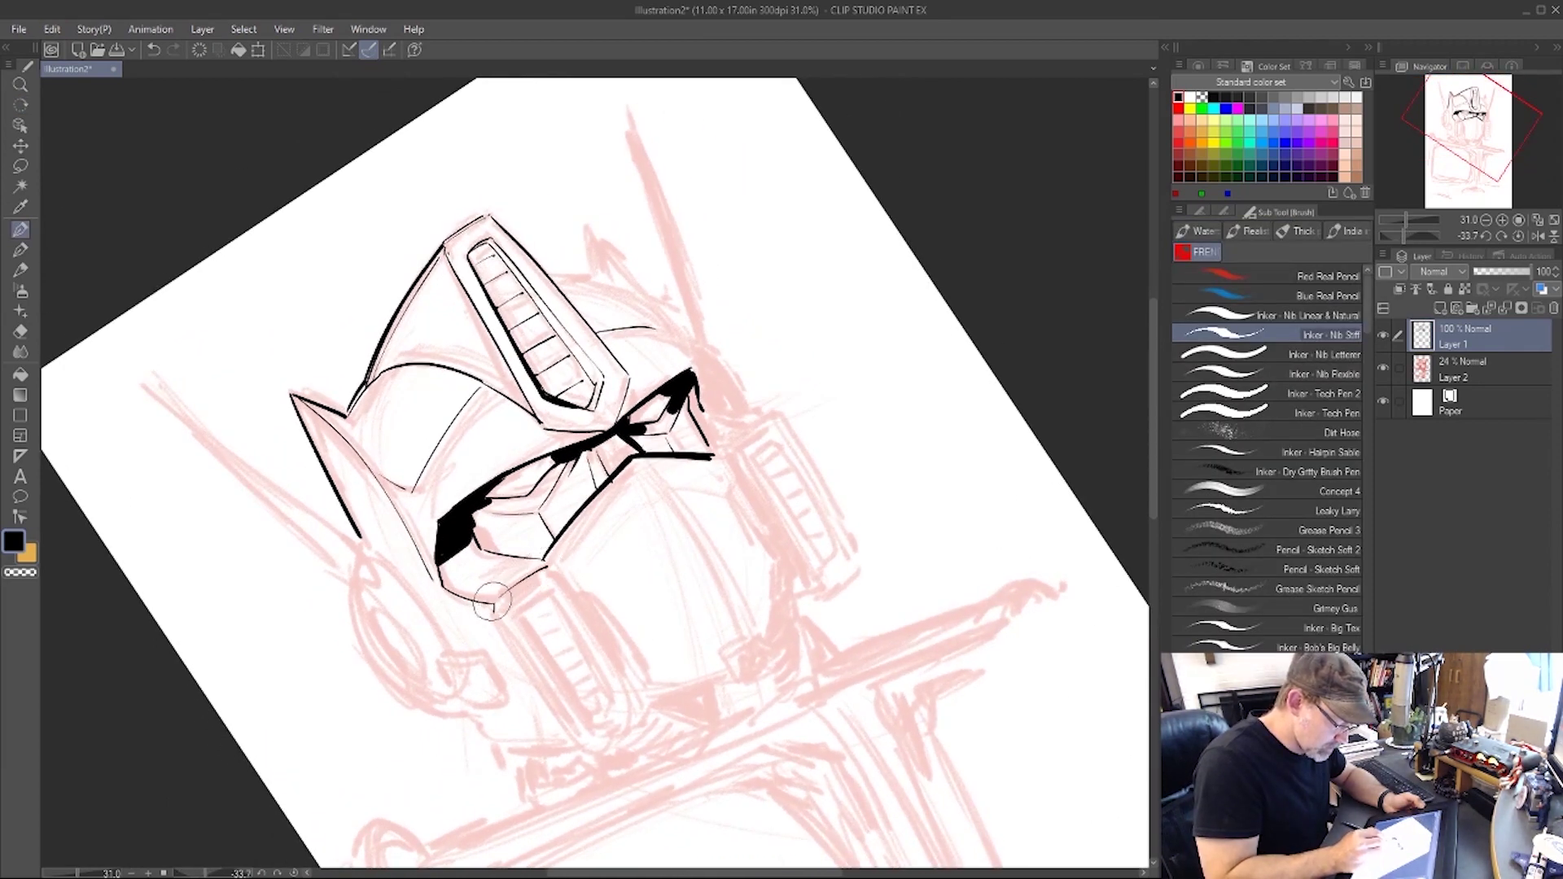
key("shift+space")
left_click_drag(1082, 361, 819, 726)
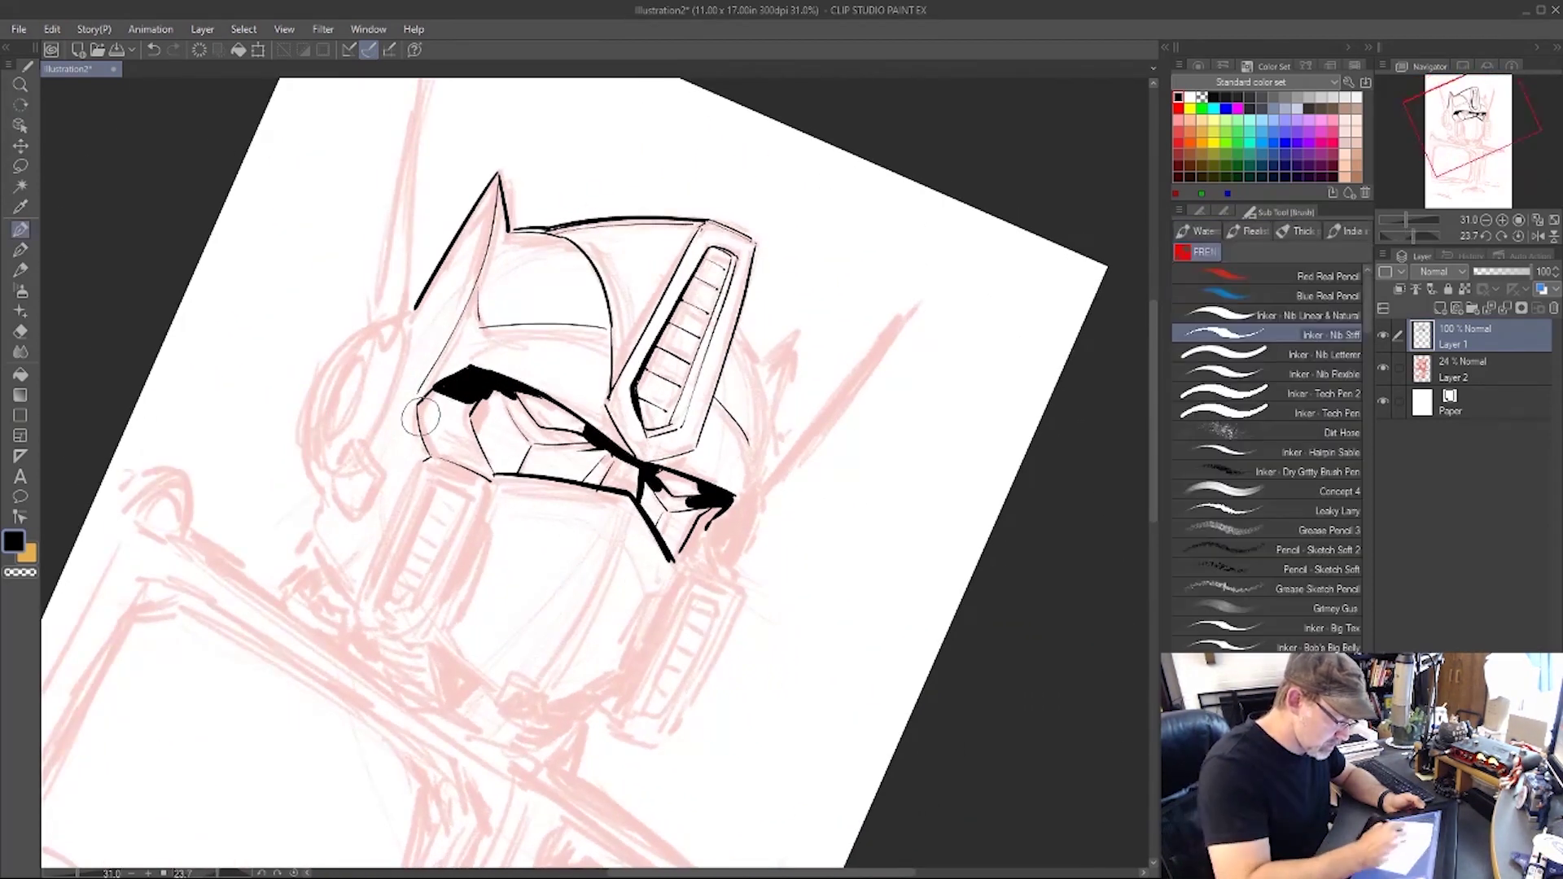
left_click_drag(422, 414, 432, 455)
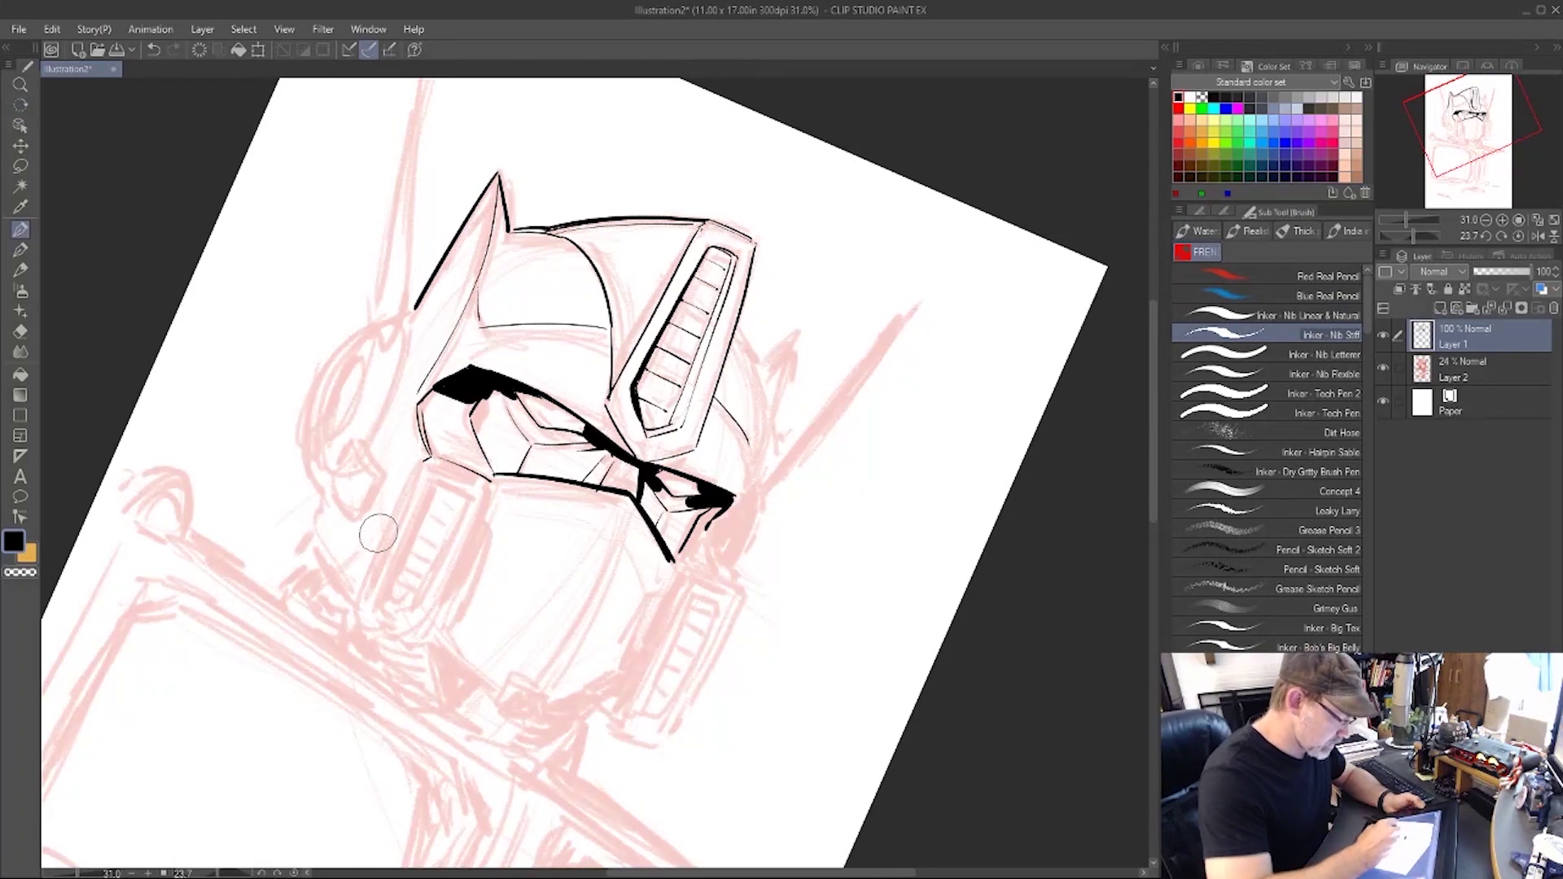
left_click_drag(362, 612, 422, 461)
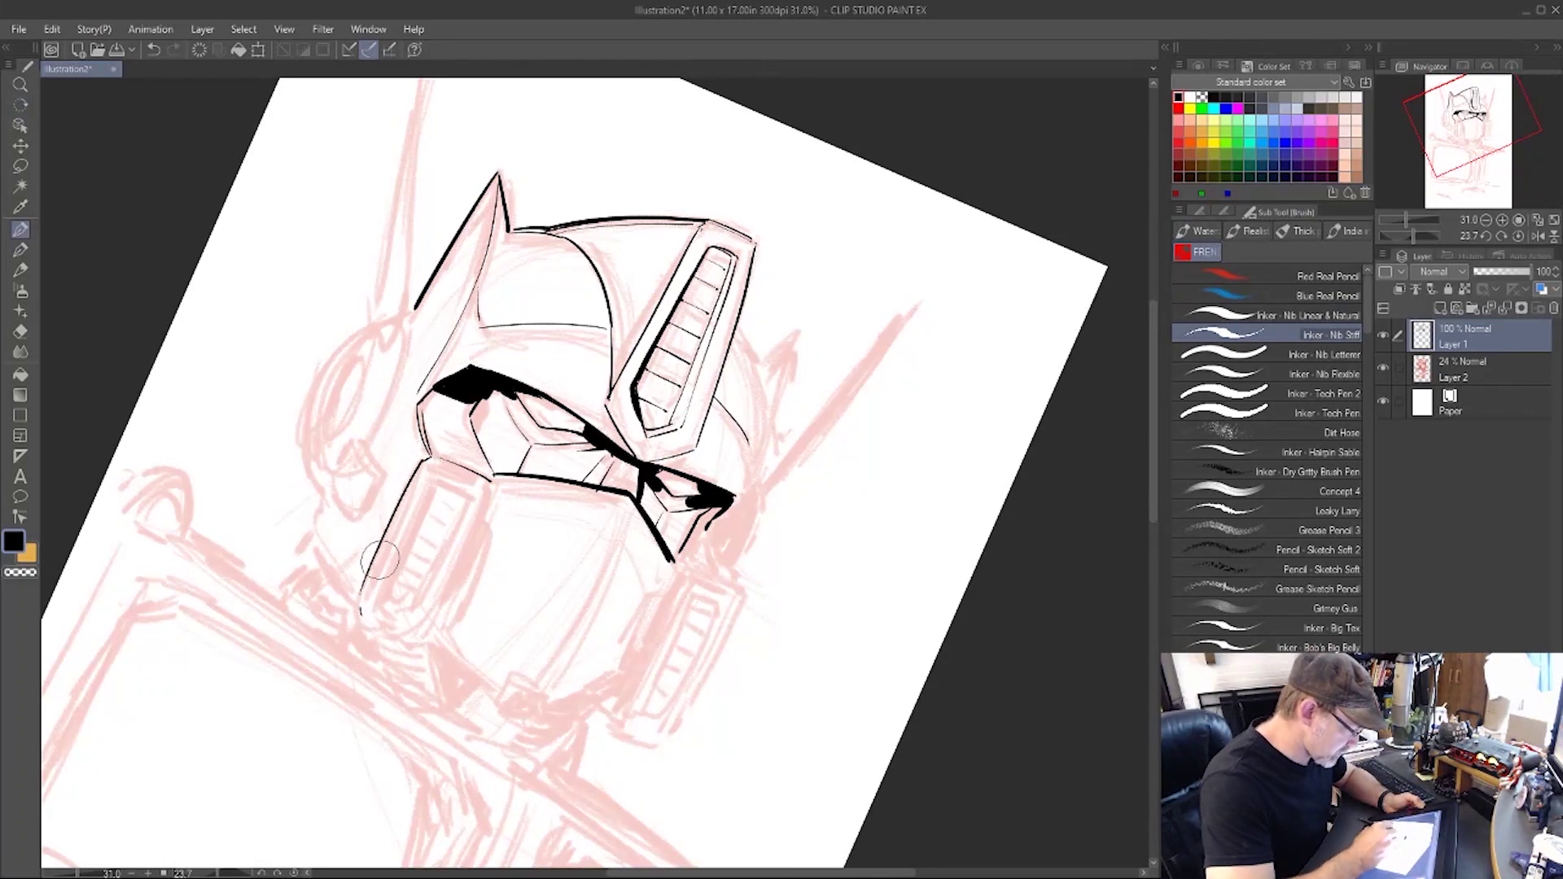
key("ctrl+z")
left_click_drag(359, 606, 421, 461)
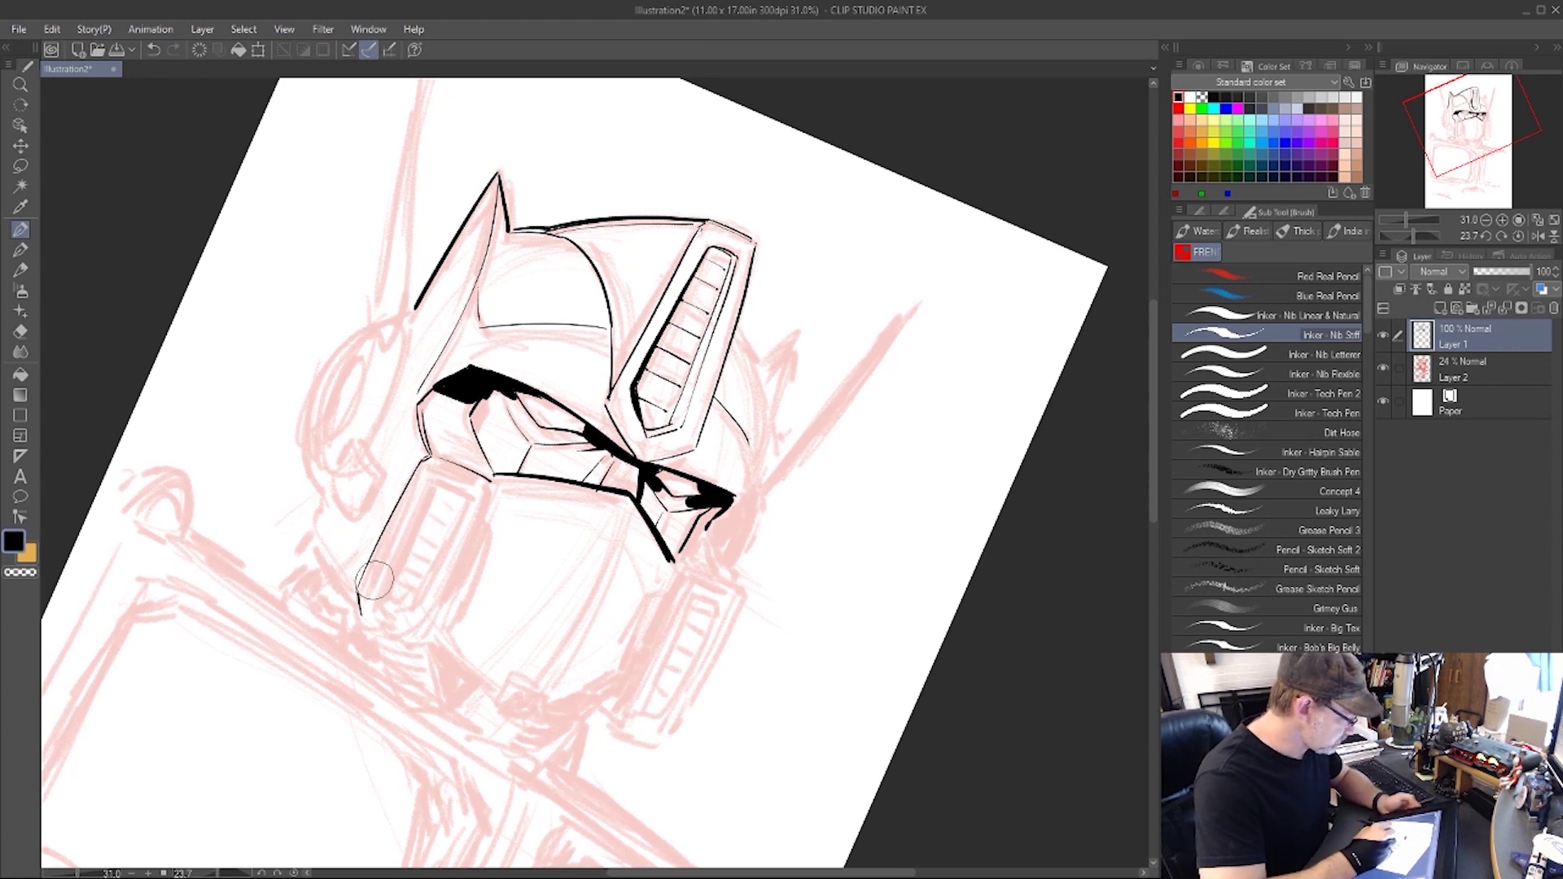
key("e")
mouse_move(360, 586)
left_mouse_down()
mouse_move(359, 610)
mouse_move(418, 465)
left_mouse_up()
Ink the two long side edges of the left cheek vent, thickening the outer one and making the inner one heavy.
key("b")
left_click_drag(355, 593, 423, 458)
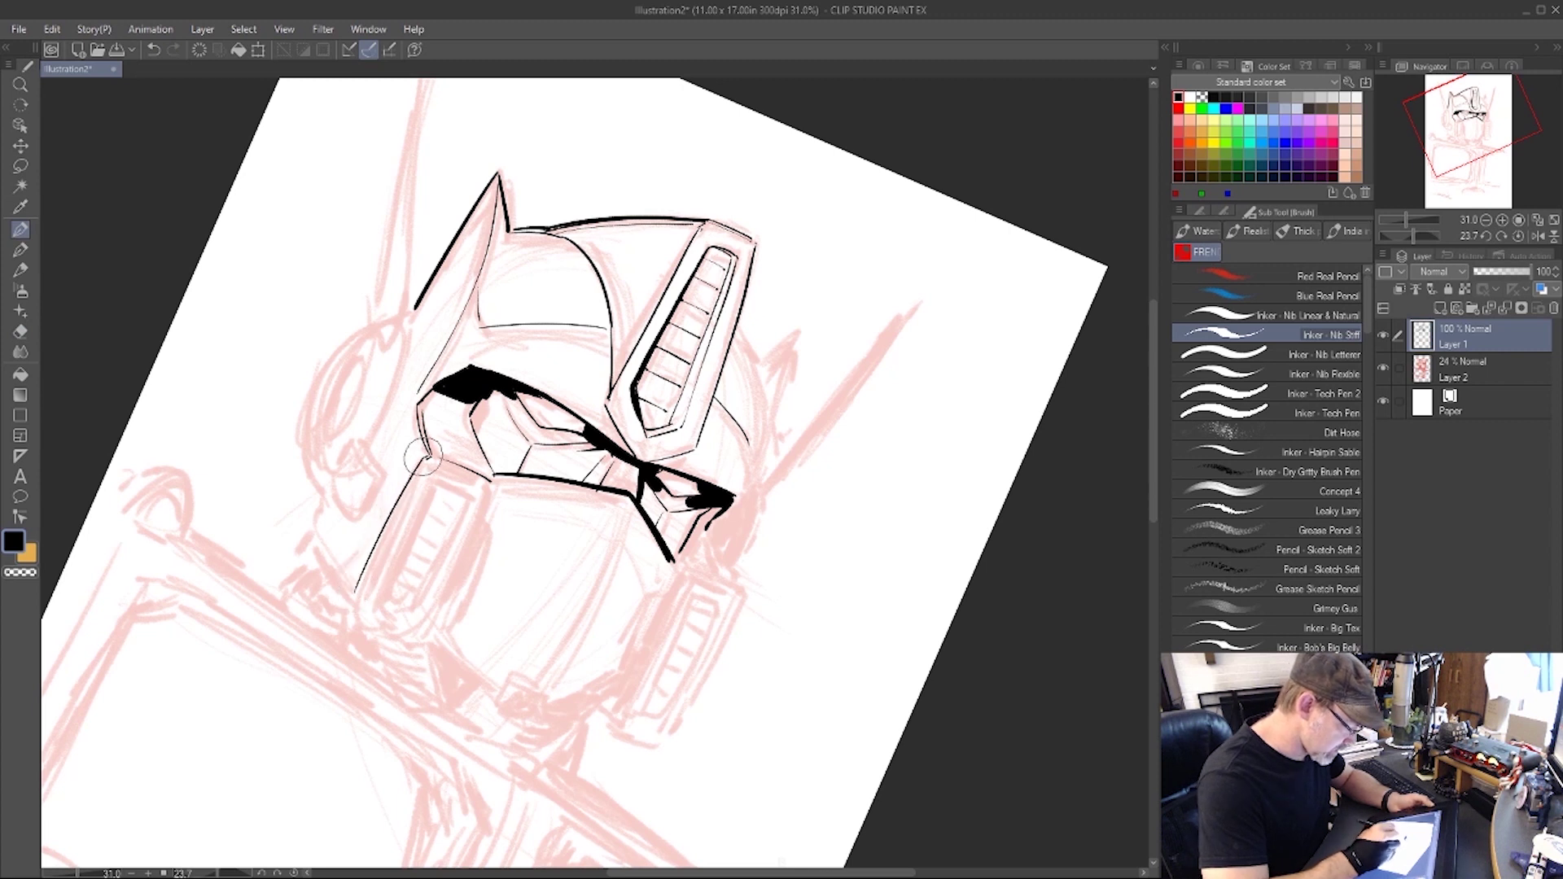
left_click_drag(356, 592, 424, 458)
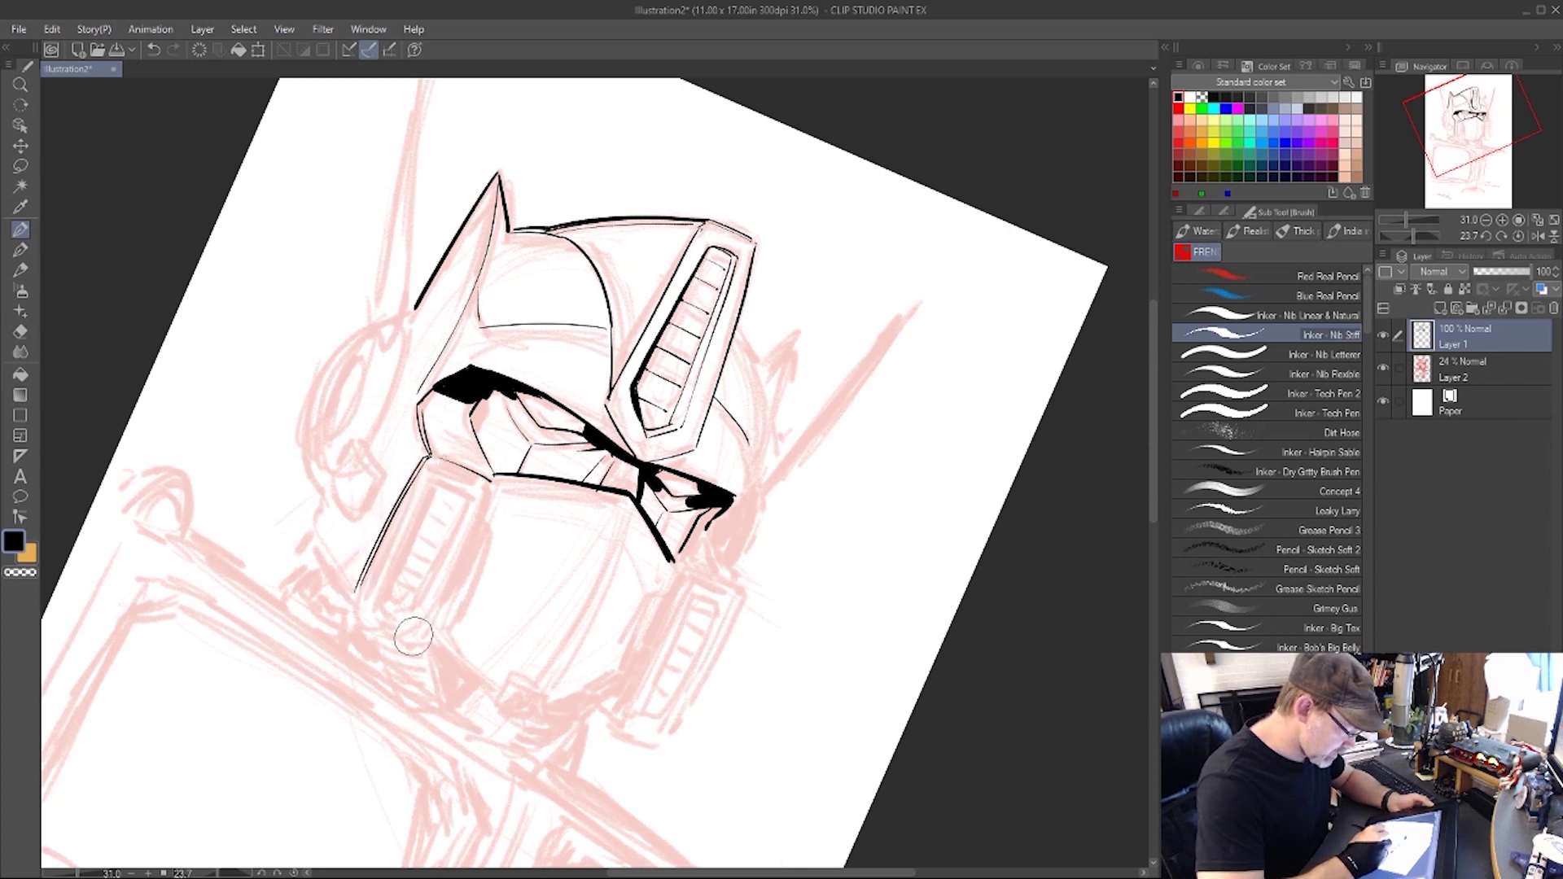
left_click_drag(416, 636, 492, 480)
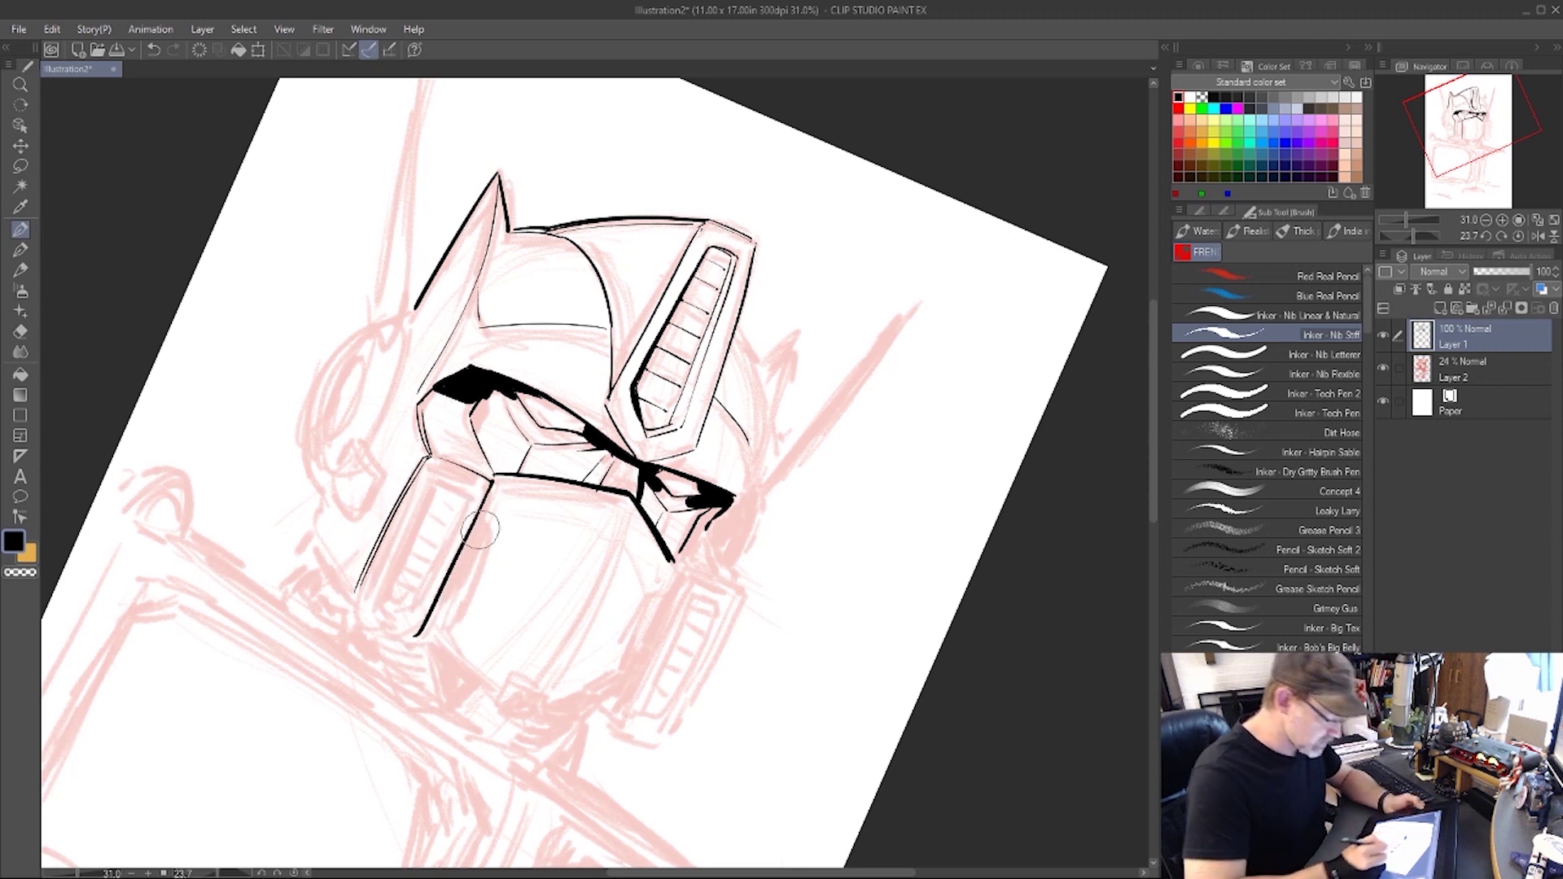
Ink the rectangular frame inside the left cheek vent, covering its short ends and both long sides.
key("shift+space")
left_click_drag(977, 447, 820, 183)
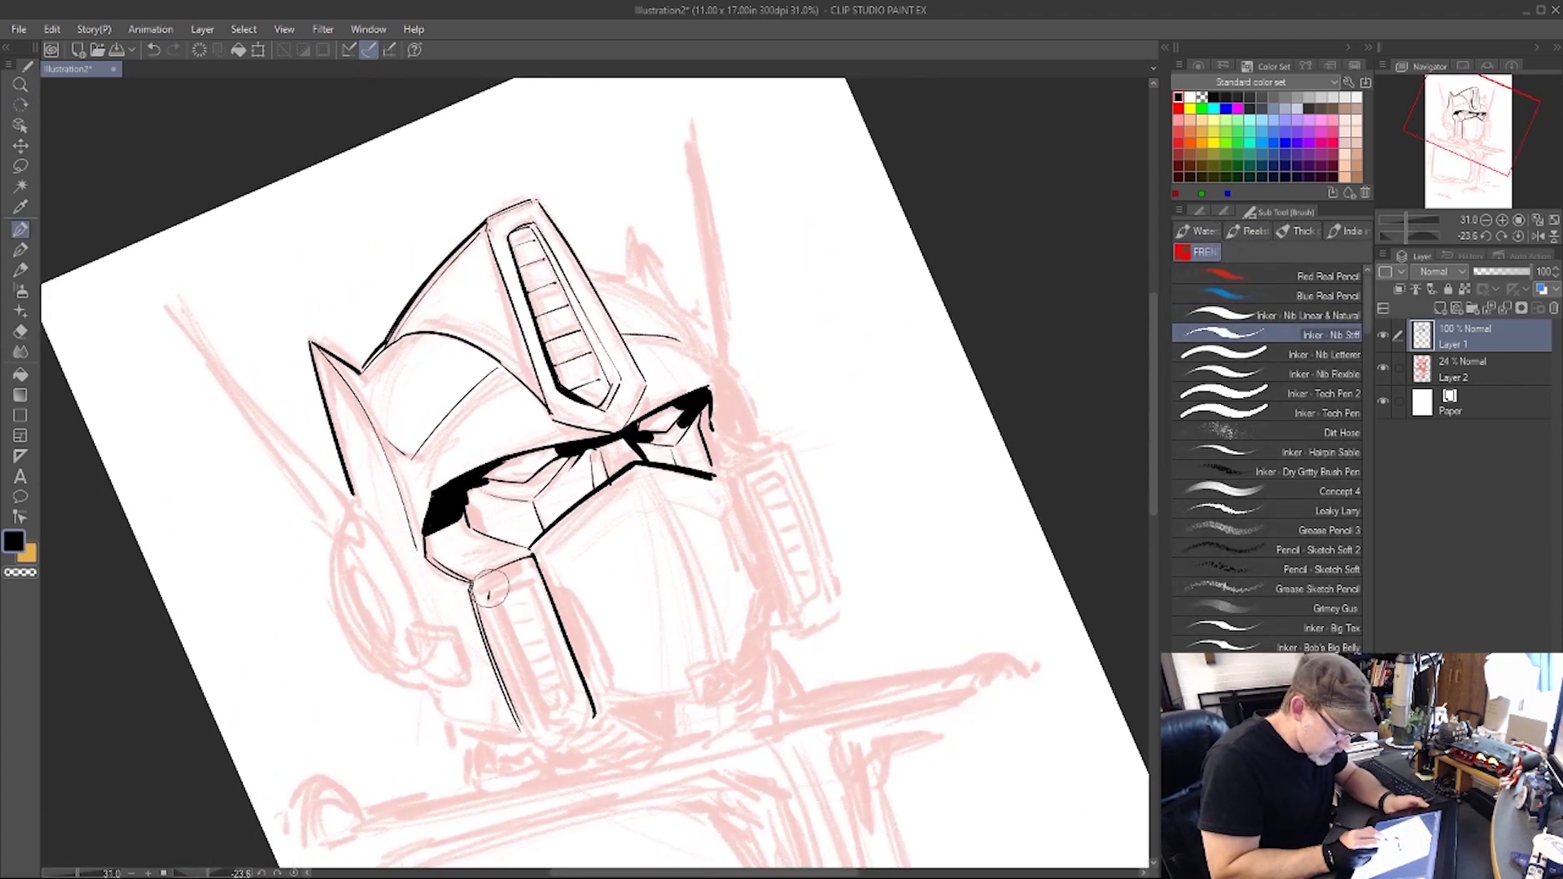
left_click_drag(489, 597, 525, 574)
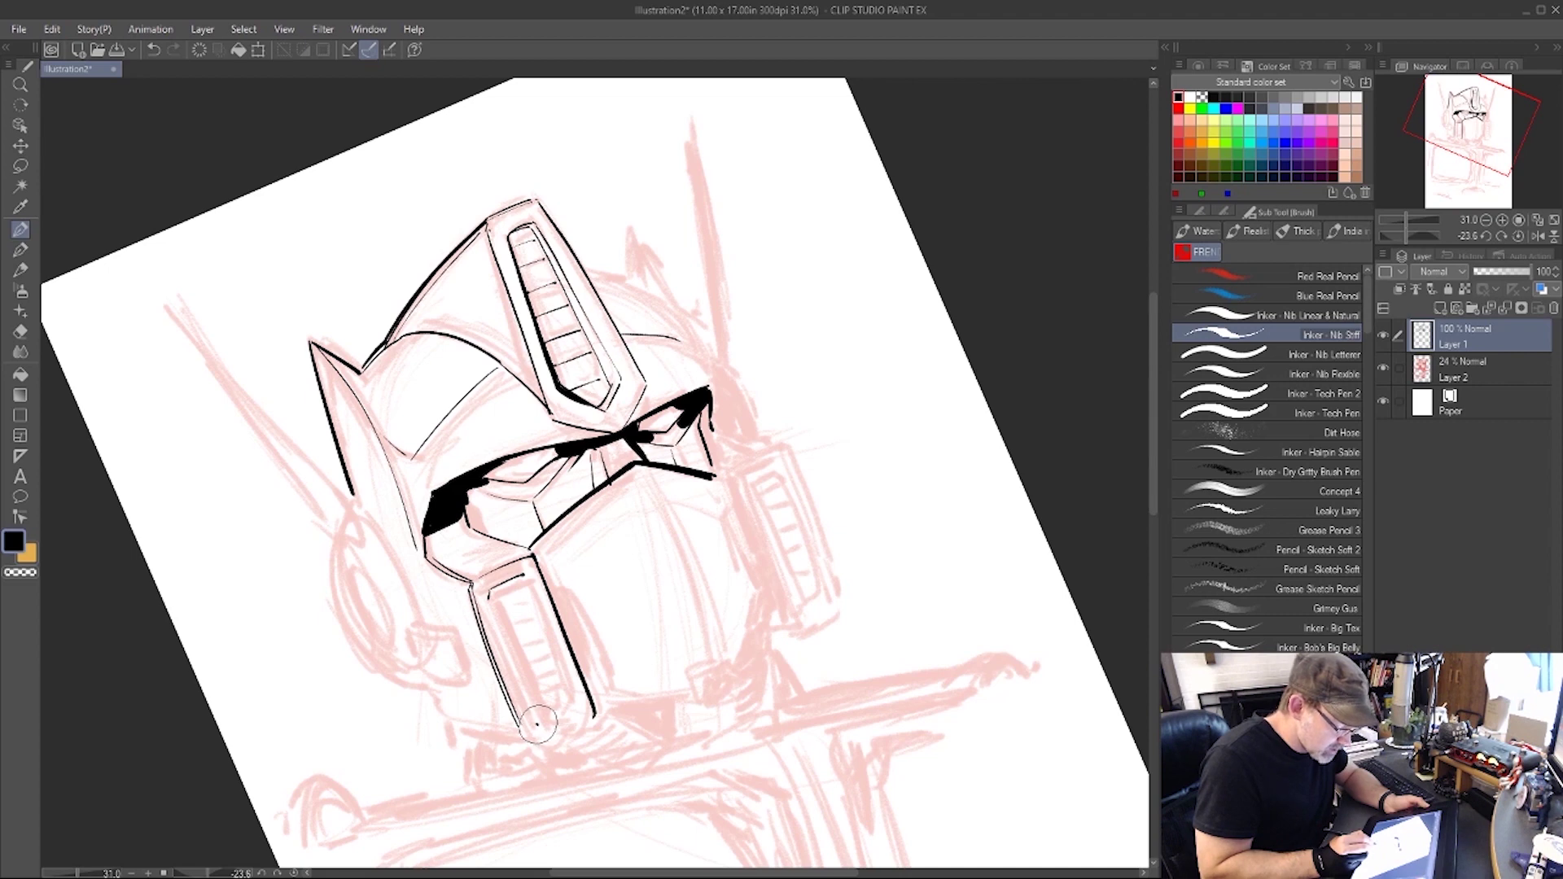
key("r")
left_click_drag(994, 482, 667, 758)
left_click_drag(341, 502, 438, 417)
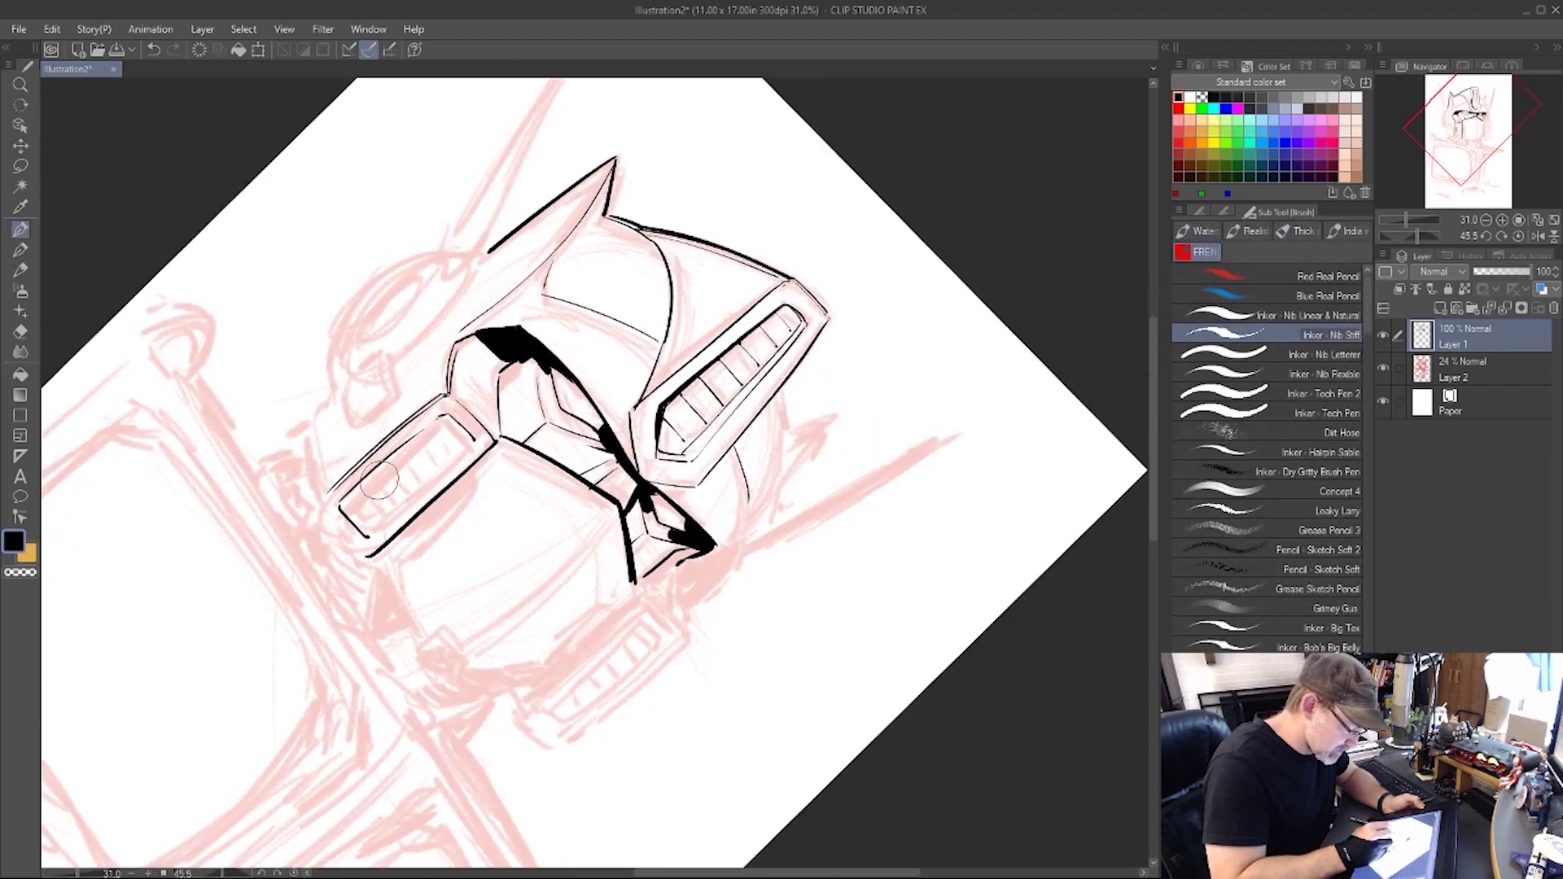
left_click_drag(327, 513, 452, 404)
left_click_drag(356, 549, 488, 433)
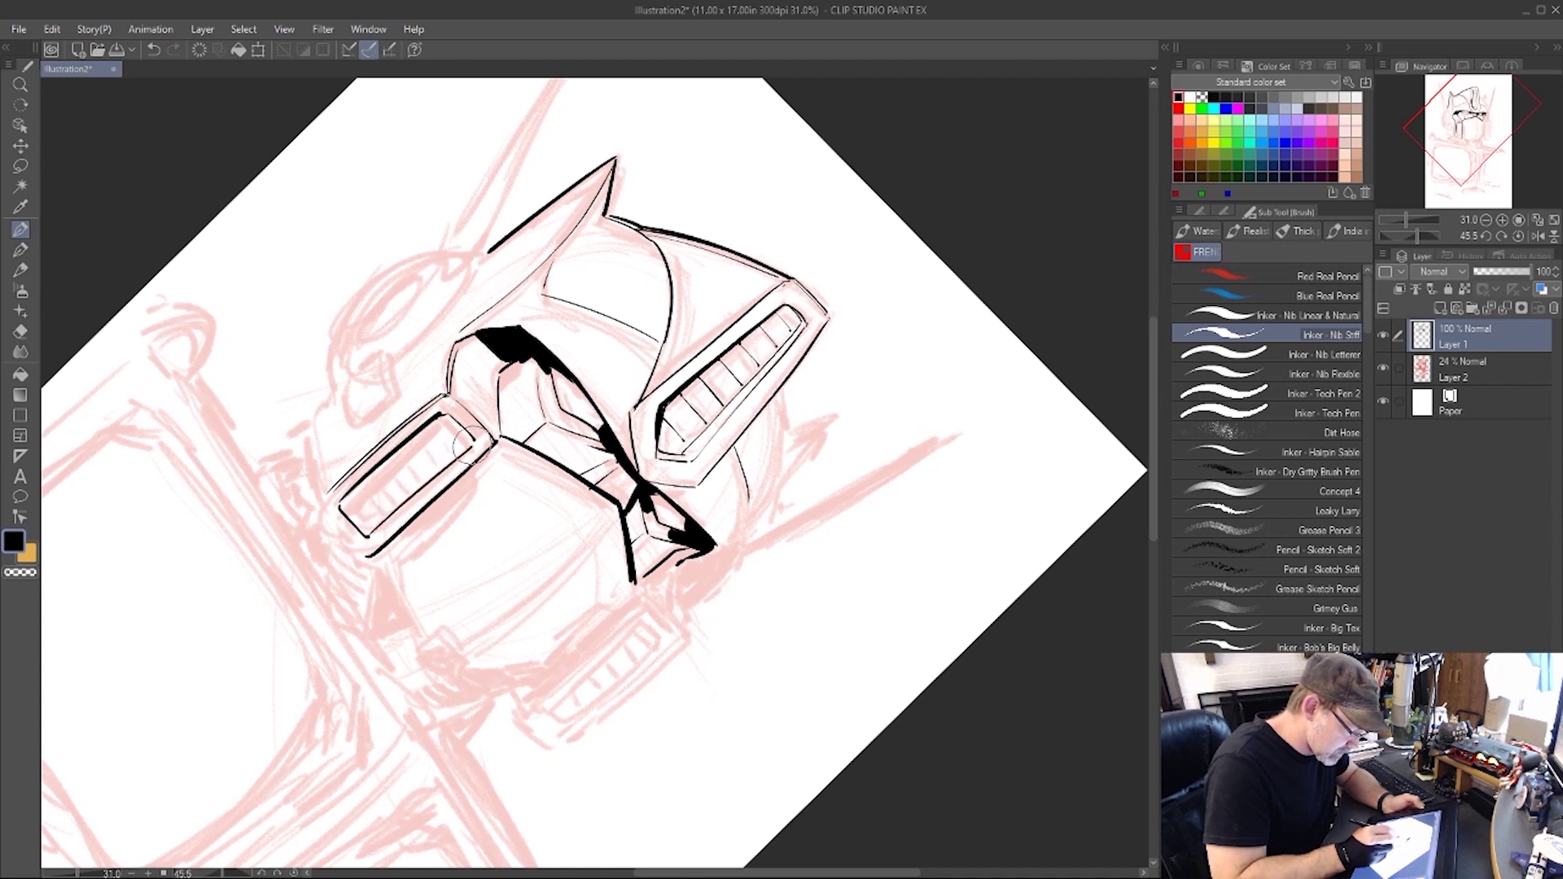
Ink the helmet's left jaw edge and the round left ear piece with its inner oval and small box below.
left_click_drag(307, 424, 316, 495)
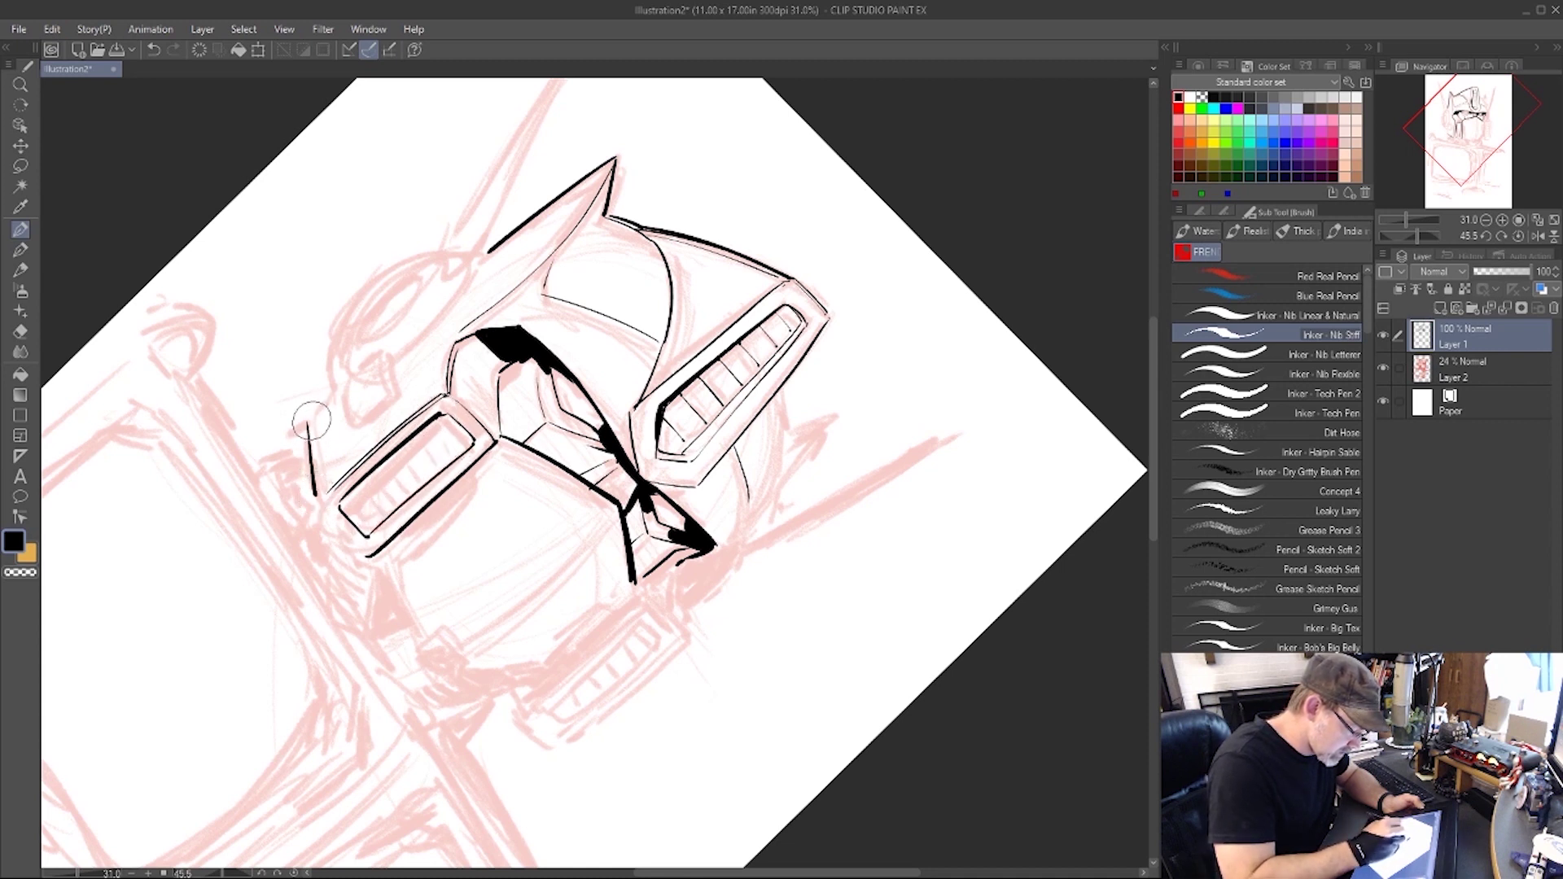
mouse_move(312, 419)
left_mouse_down()
mouse_move(344, 316)
mouse_move(480, 227)
mouse_move(449, 275)
left_mouse_up()
left_click_drag(450, 275, 475, 263)
mouse_move(356, 329)
left_mouse_down()
mouse_move(412, 280)
mouse_move(355, 336)
mouse_move(354, 318)
mouse_move(401, 300)
mouse_move(420, 274)
left_mouse_up()
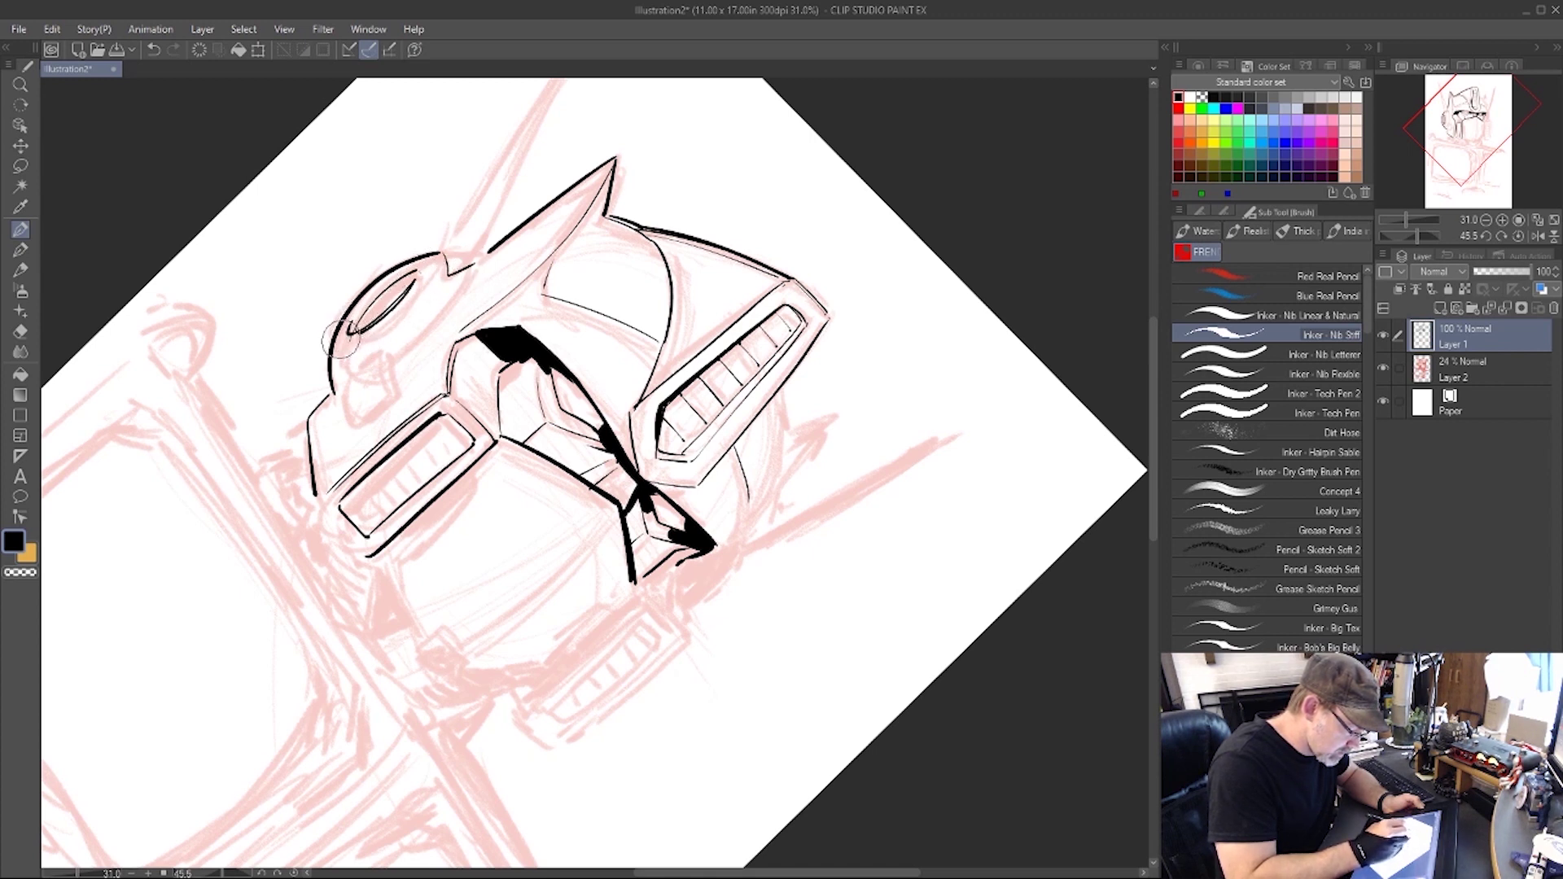
mouse_move(350, 335)
left_mouse_down()
mouse_move(437, 267)
mouse_move(418, 345)
left_mouse_up()
mouse_move(471, 273)
left_mouse_down()
mouse_move(334, 390)
mouse_move(391, 358)
mouse_move(378, 377)
mouse_move(350, 374)
mouse_move(352, 424)
mouse_move(397, 362)
mouse_move(390, 391)
mouse_move(352, 381)
mouse_move(380, 360)
left_mouse_up()
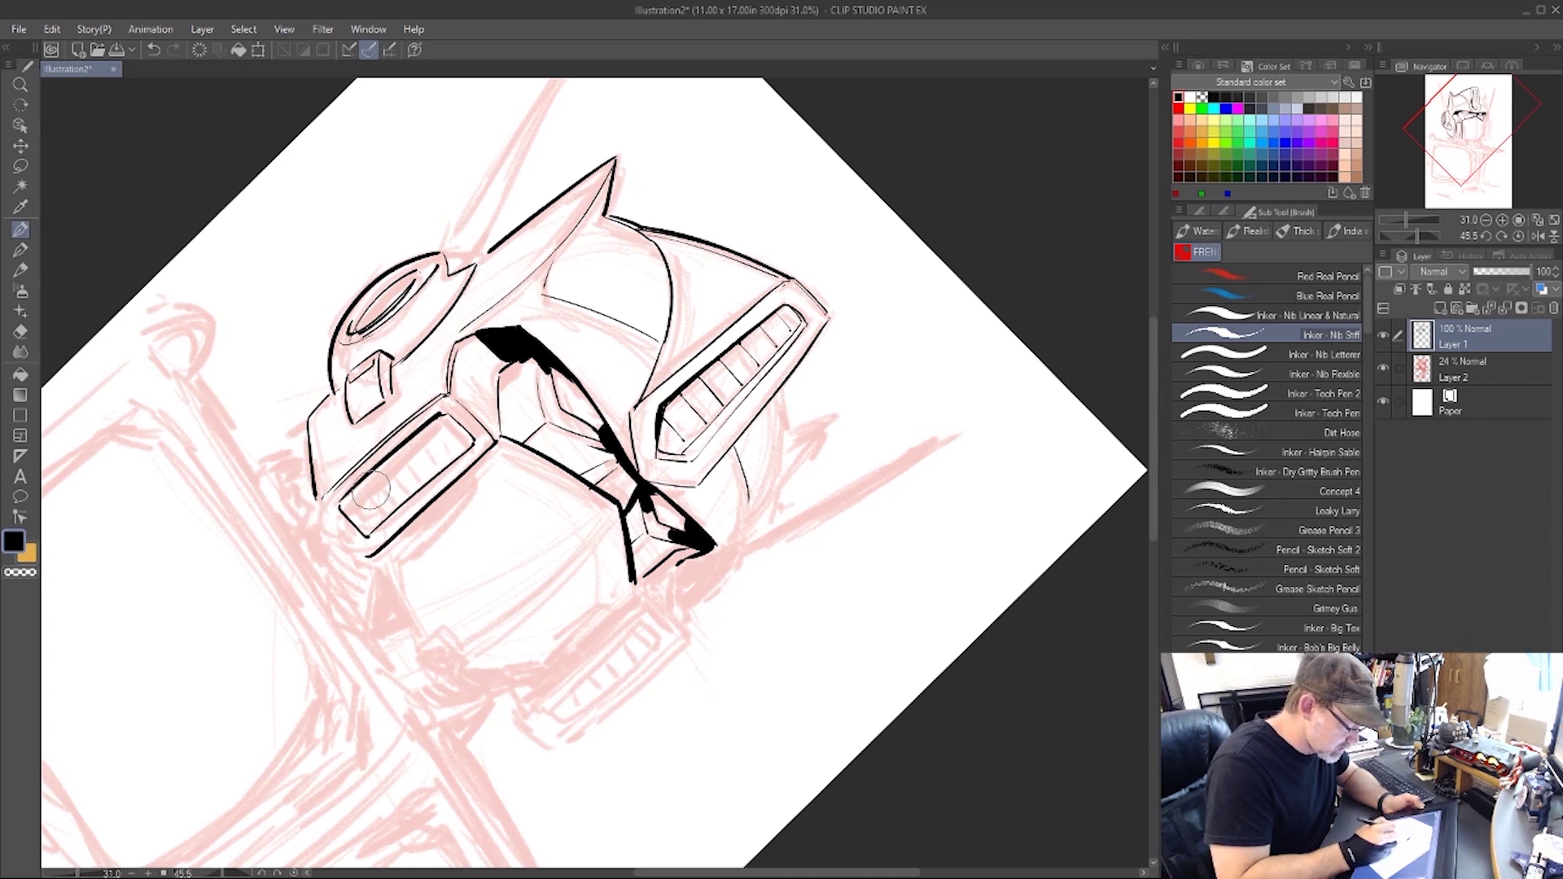
Ink the lower edge joining the left jaw to the cheek vent and touch up the vent's inner frame lines.
left_click_drag(319, 500, 358, 557)
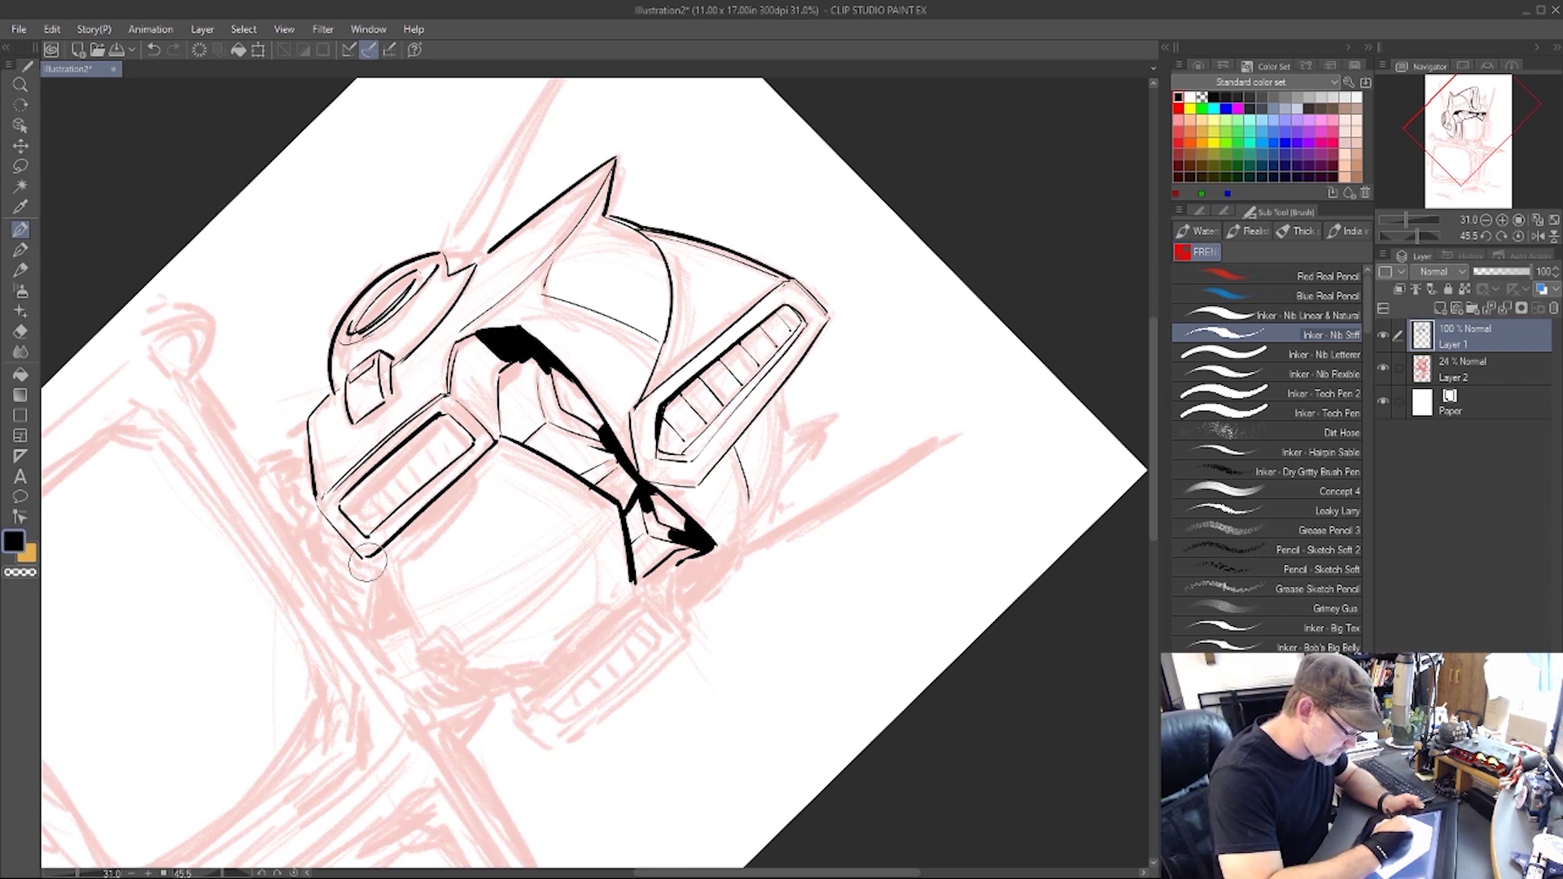
key("r")
mouse_move(809, 565)
left_mouse_down()
mouse_move(719, 161)
mouse_move(699, 154)
left_mouse_up()
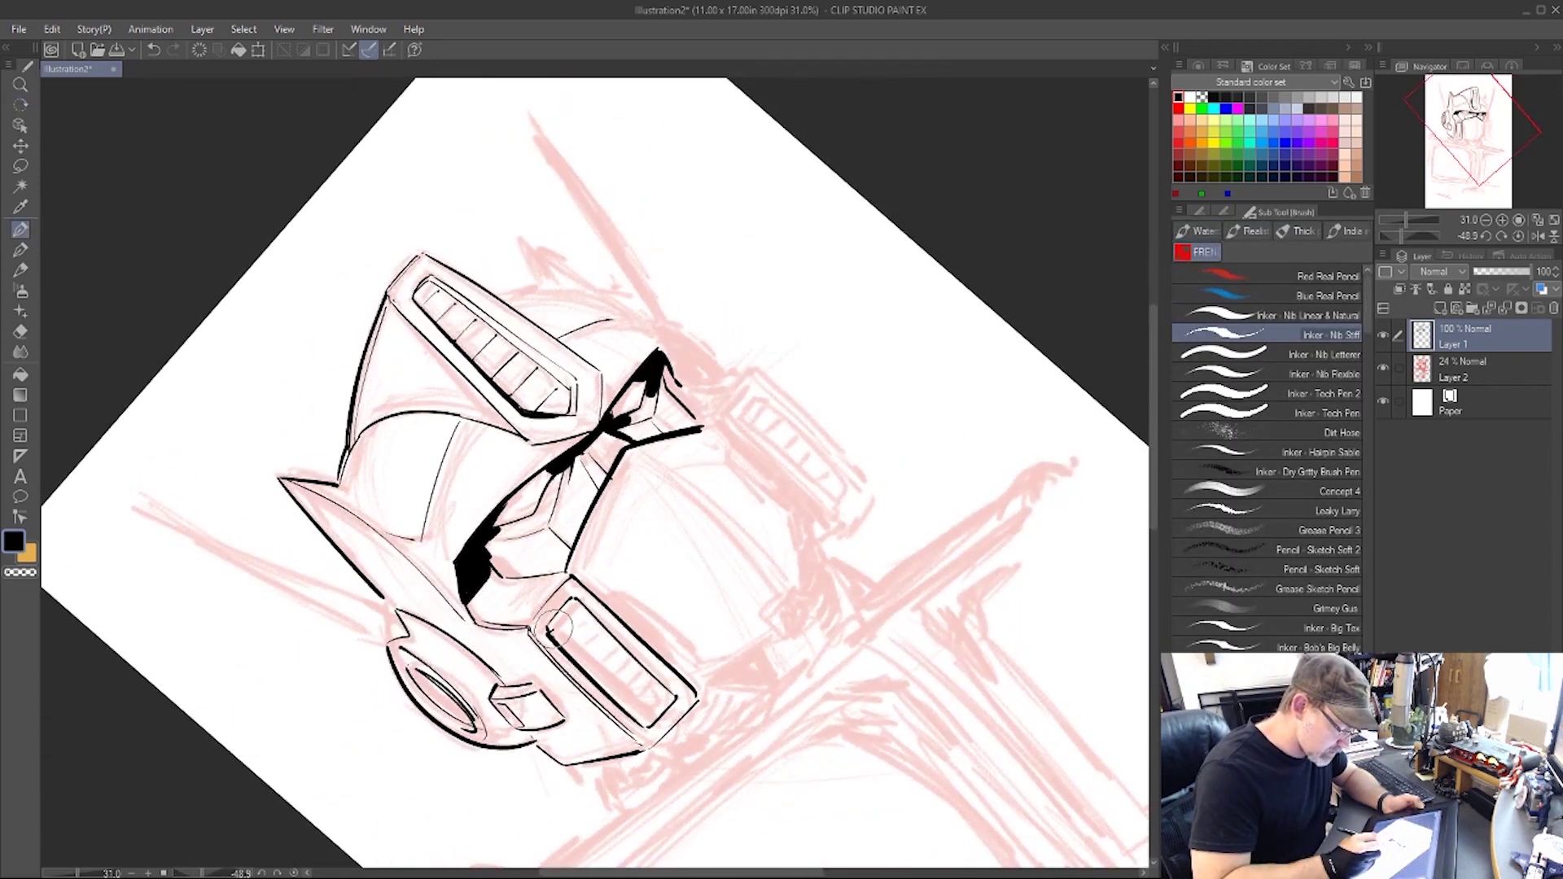
mouse_move(553, 629)
left_mouse_down()
mouse_move(575, 606)
mouse_move(555, 631)
left_mouse_up()
key("r")
mouse_move(865, 516)
left_mouse_down()
mouse_move(574, 759)
mouse_move(513, 753)
left_mouse_up()
key("p")
left_click_drag(371, 546, 452, 460)
Ink the row of horizontal slats inside the left cheek vent down to its lower end.
key("r")
left_click_drag(950, 530, 798, 93)
key("p")
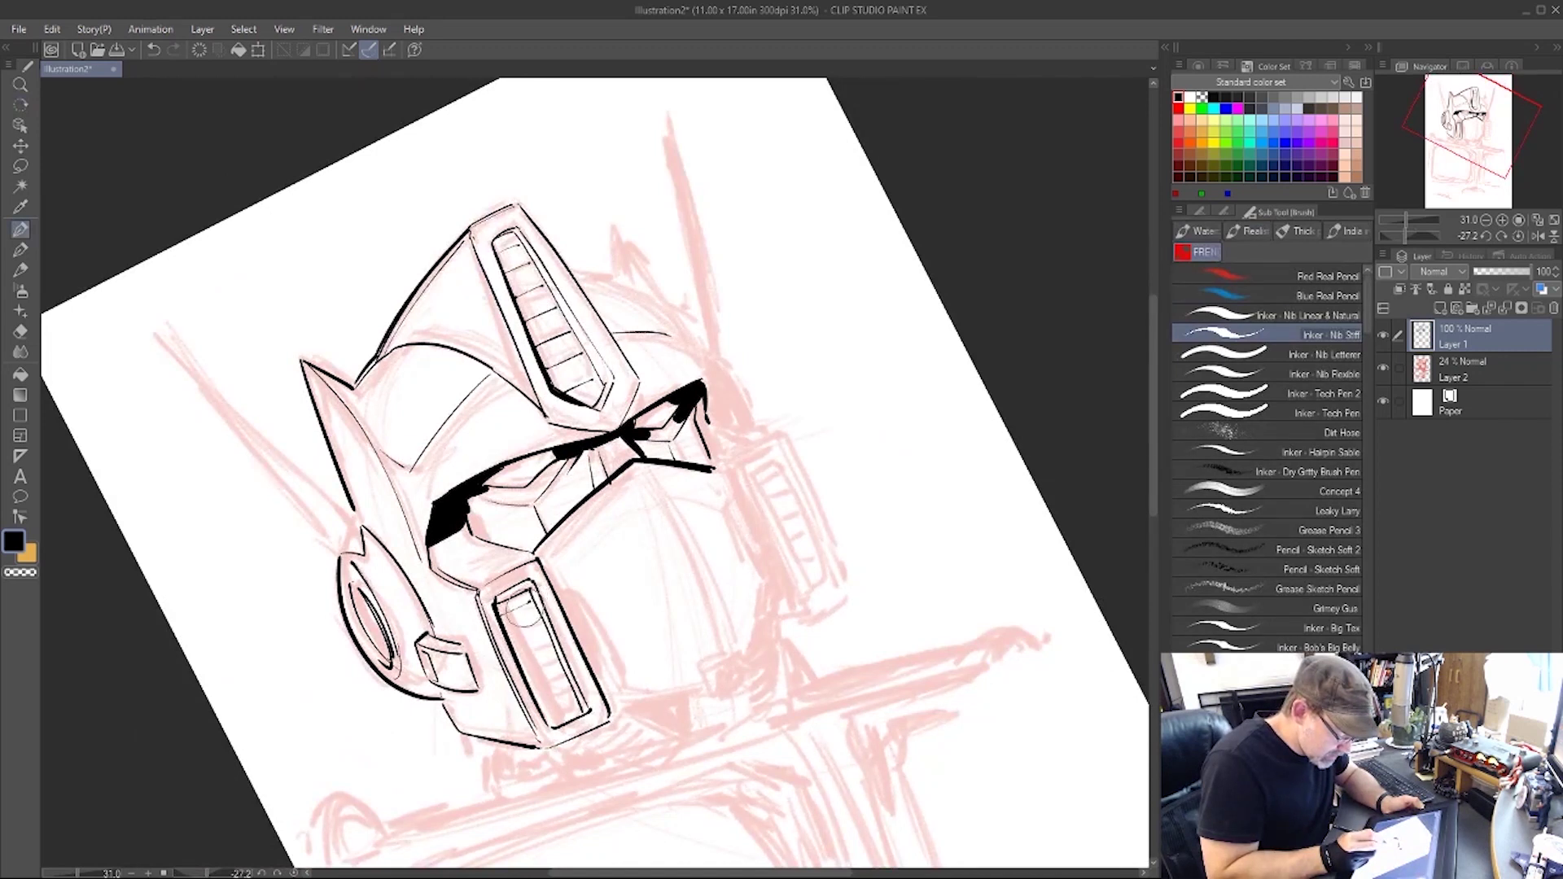
left_click_drag(505, 638, 543, 629)
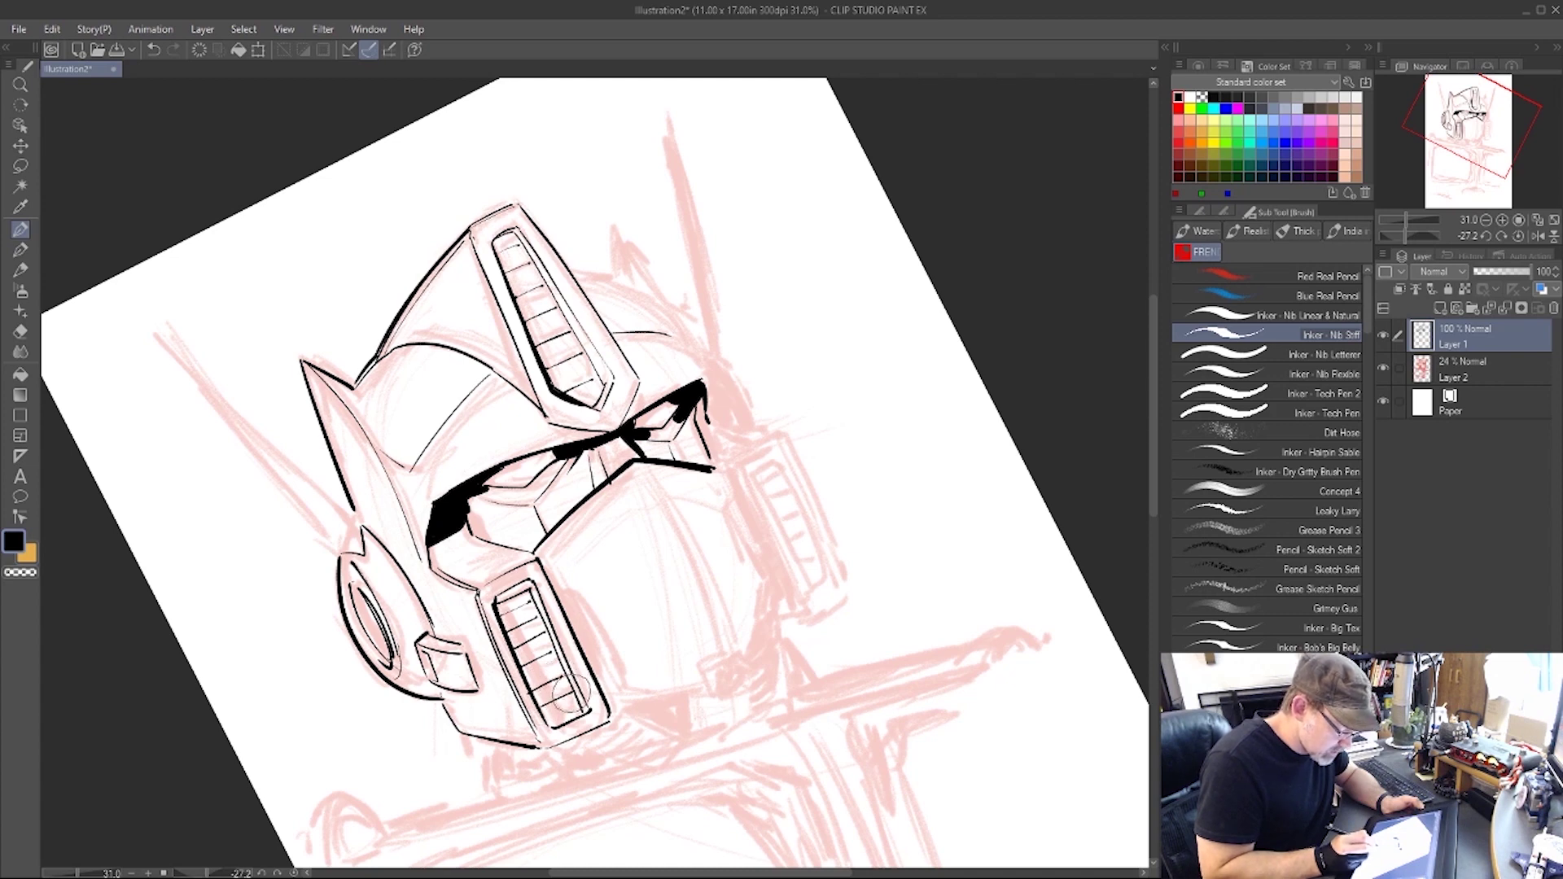
left_click_drag(546, 720, 576, 709)
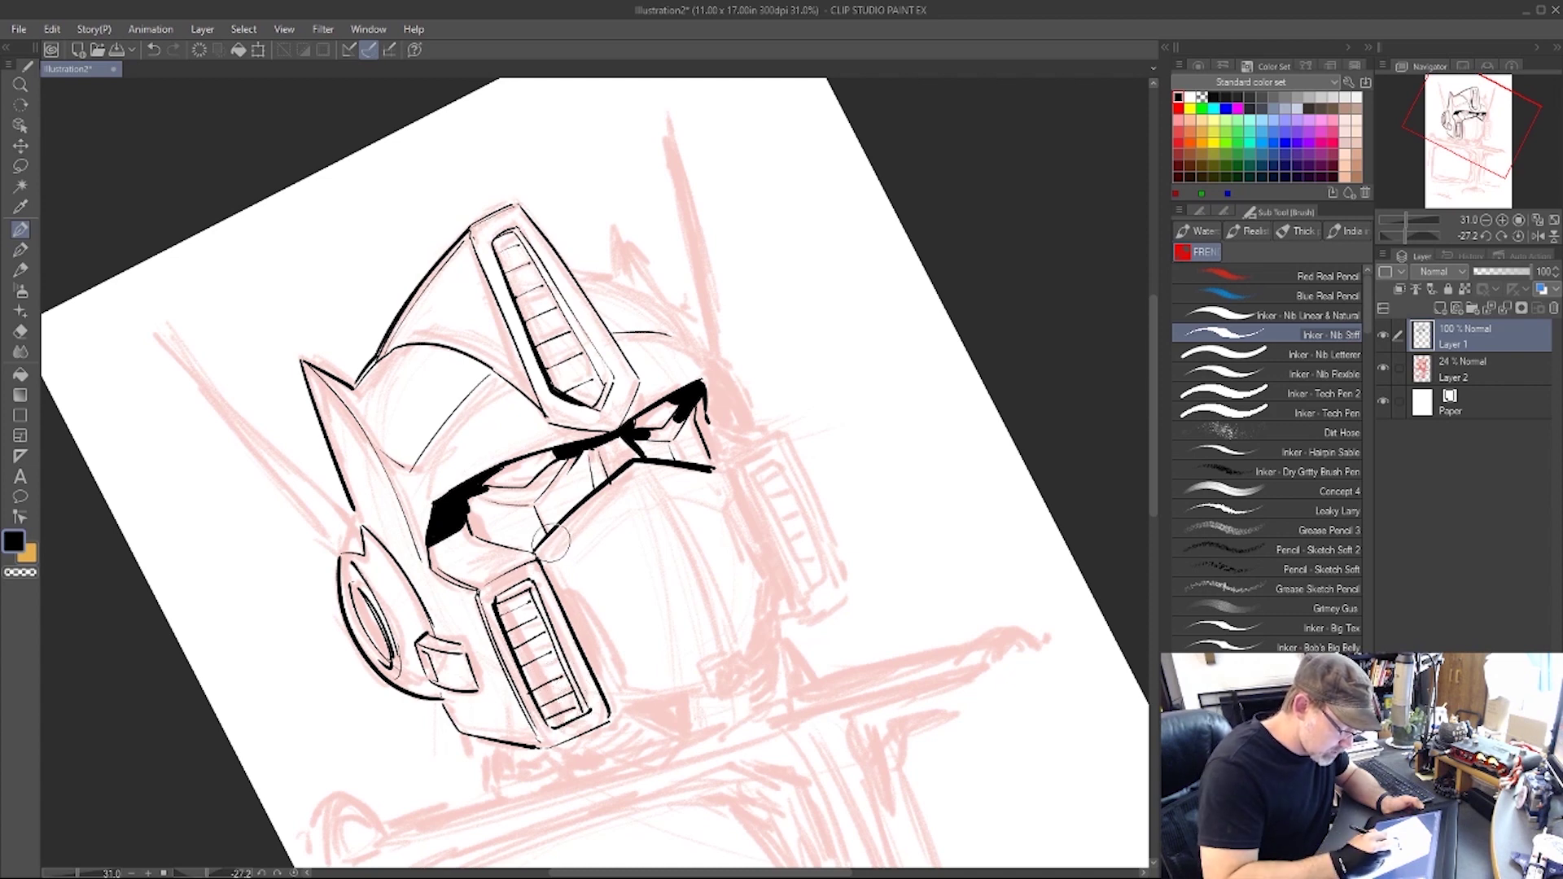
Ink the face mask's left side beside the vent, its curved center ridge and its stepped right edge.
key("r")
left_click_drag(942, 589, 701, 831)
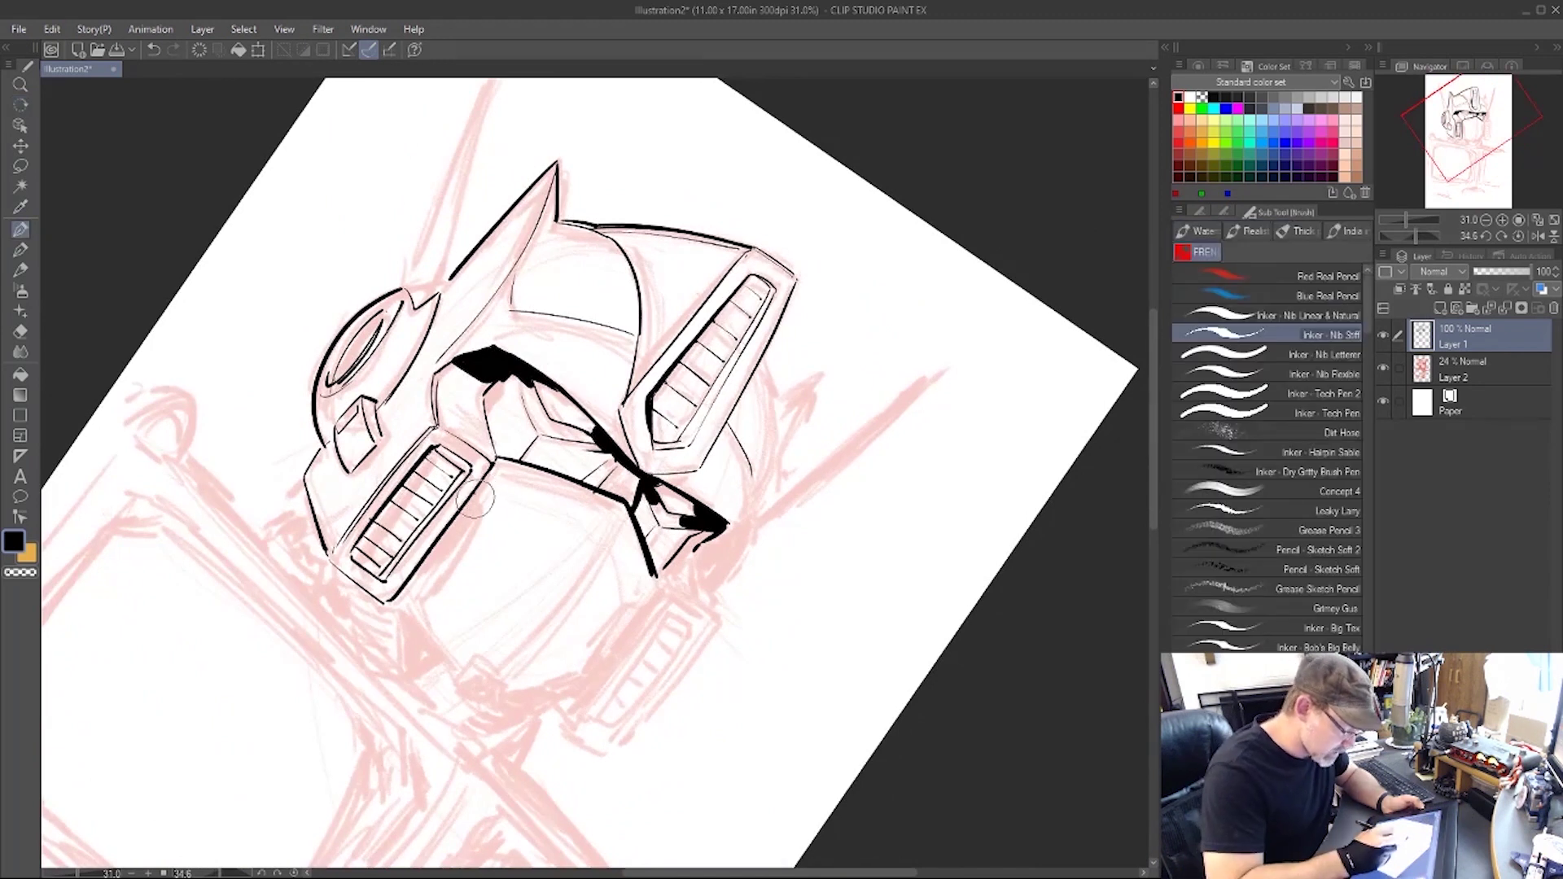
mouse_move(473, 497)
left_mouse_down()
mouse_move(479, 514)
mouse_move(417, 595)
mouse_move(454, 675)
left_mouse_up()
left_click_drag(621, 513, 506, 669)
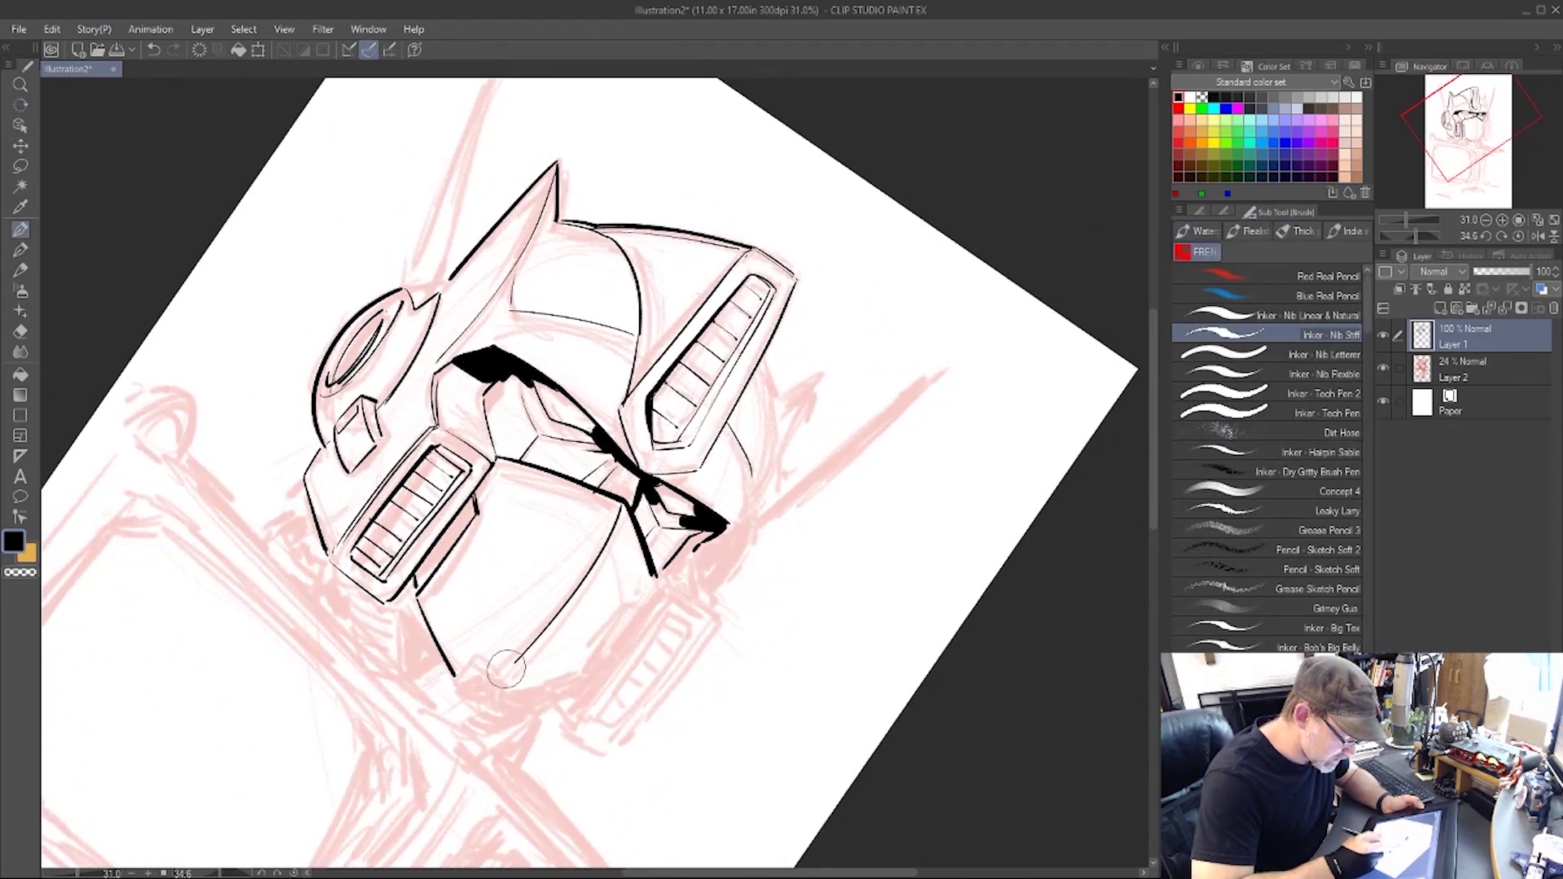
left_click_drag(654, 577, 628, 619)
left_click_drag(623, 619, 575, 679)
Ink the face mask's lower right edge down to the chin and outline the small chin block.
key("r")
mouse_move(953, 664)
left_mouse_down()
mouse_move(985, 586)
mouse_move(942, 304)
left_mouse_up()
key("b")
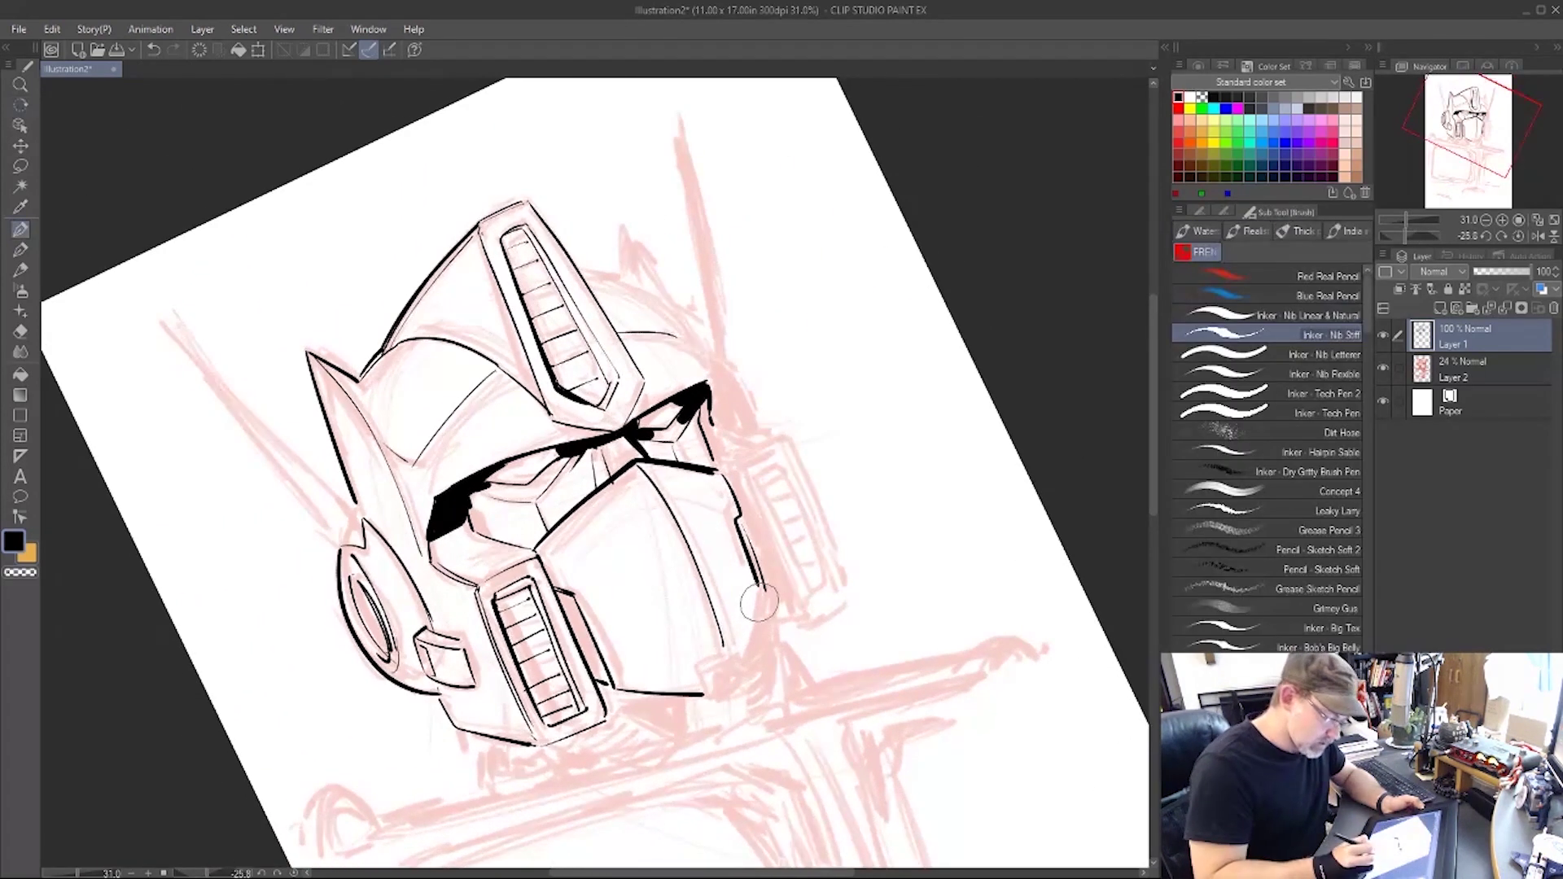
mouse_move(764, 591)
left_mouse_down()
mouse_move(750, 658)
mouse_move(729, 654)
mouse_move(753, 672)
mouse_move(702, 695)
mouse_move(758, 683)
mouse_move(723, 702)
left_mouse_up()
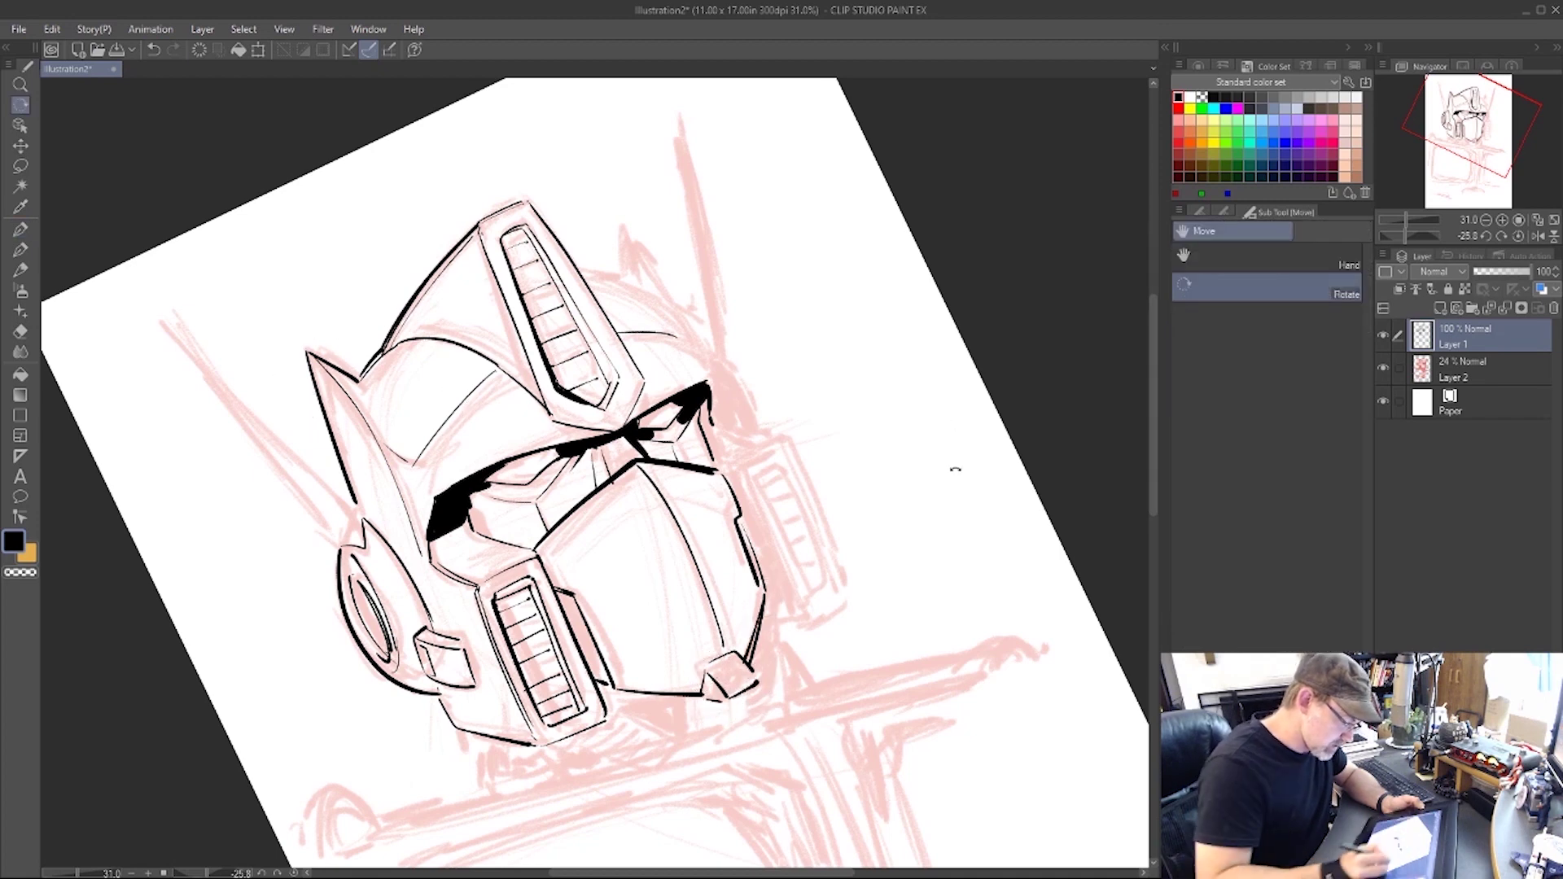
Ink the helmet's right outline with its small pointed horn and the curved side edges down to the right cheek.
mouse_move(952, 464)
left_mouse_down()
mouse_move(883, 687)
mouse_move(847, 732)
left_mouse_up()
mouse_move(702, 297)
left_mouse_down()
mouse_move(739, 334)
mouse_move(761, 292)
mouse_move(763, 362)
left_mouse_up()
left_click_drag(761, 308, 754, 430)
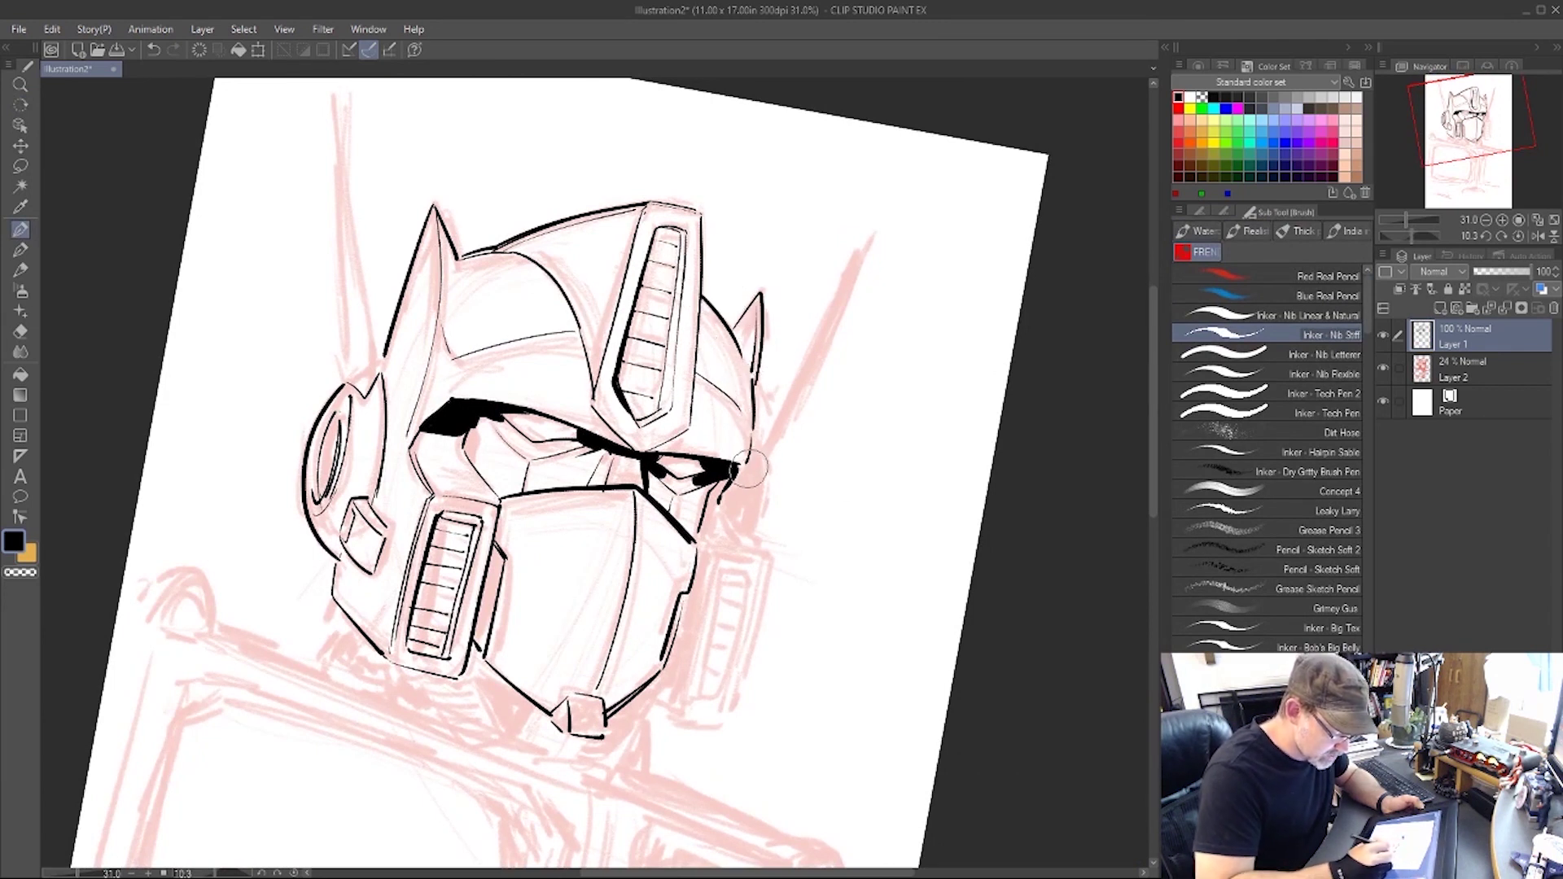
left_click_drag(729, 488, 763, 556)
left_click_drag(760, 439, 762, 554)
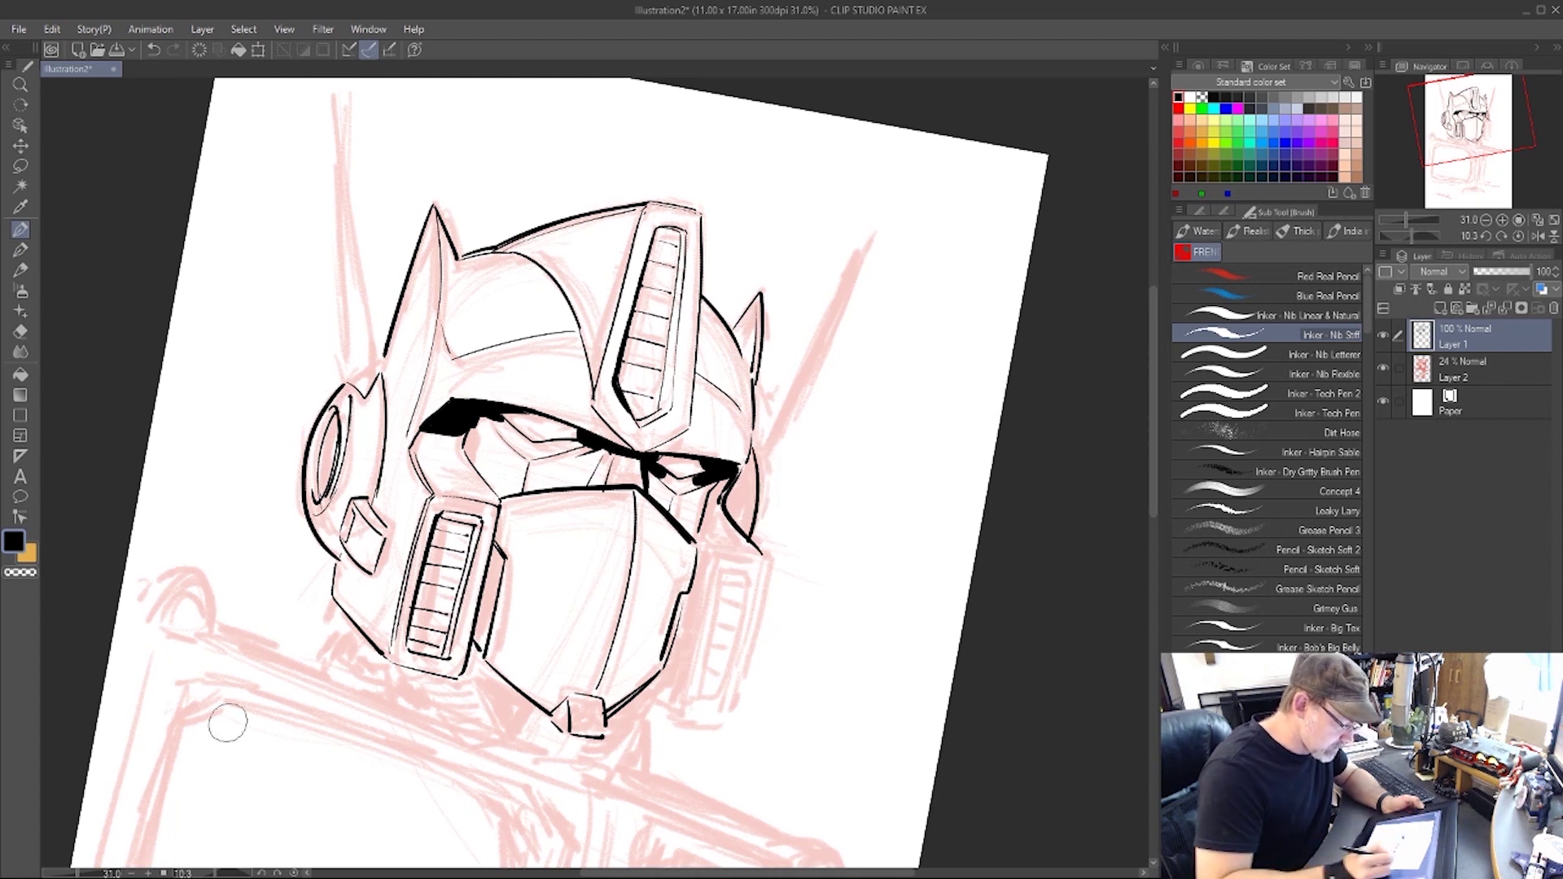
Thicken the line of the inner oval on the left ear piece.
left_click_drag(324, 430, 333, 408)
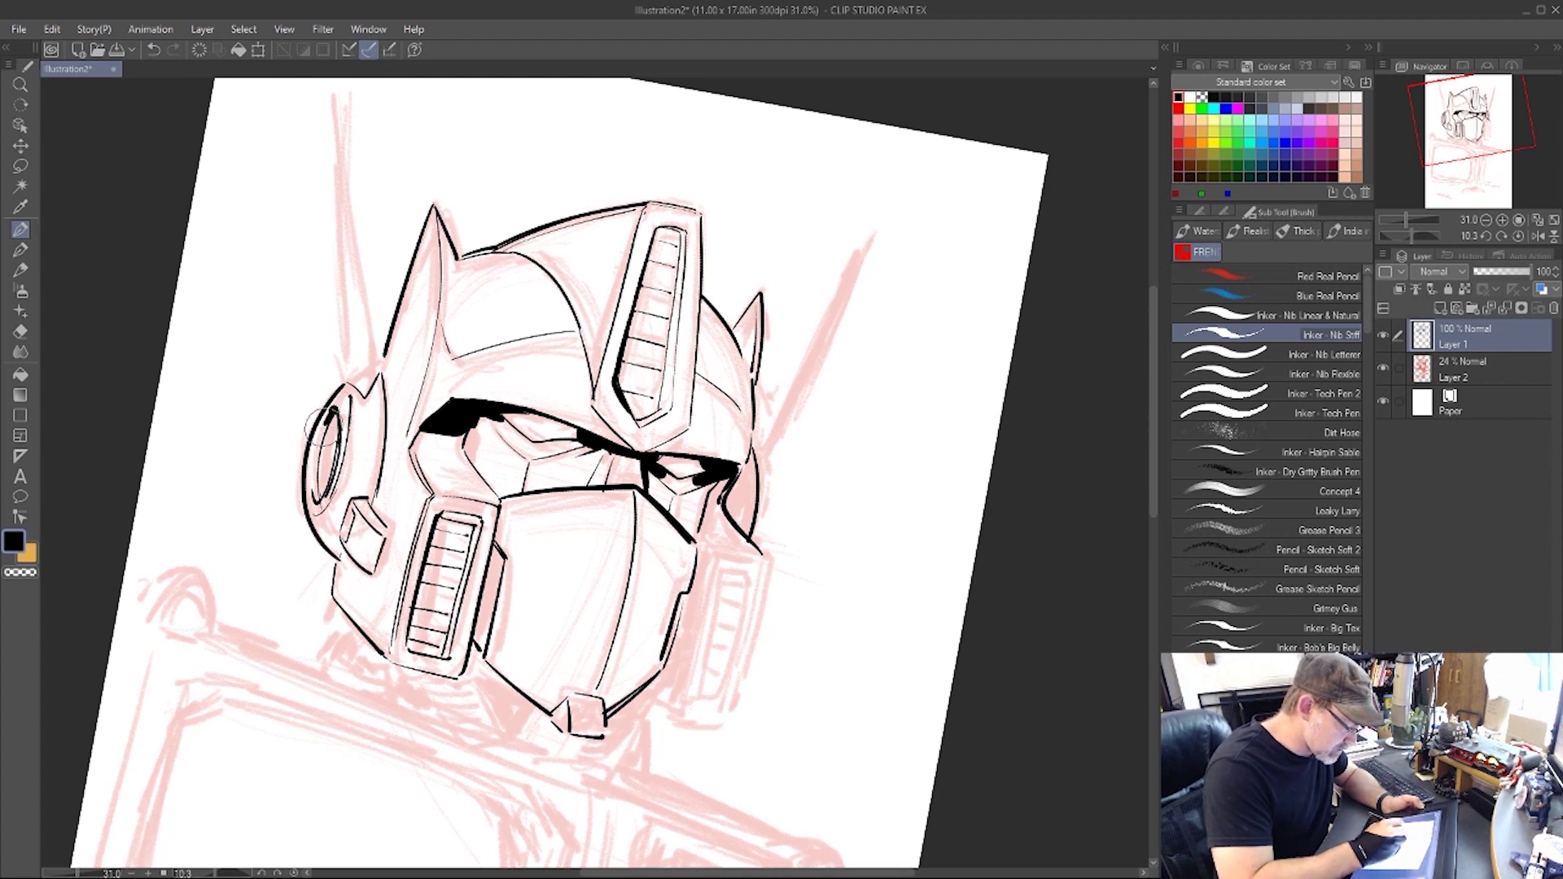
left_click_drag(315, 501, 313, 488)
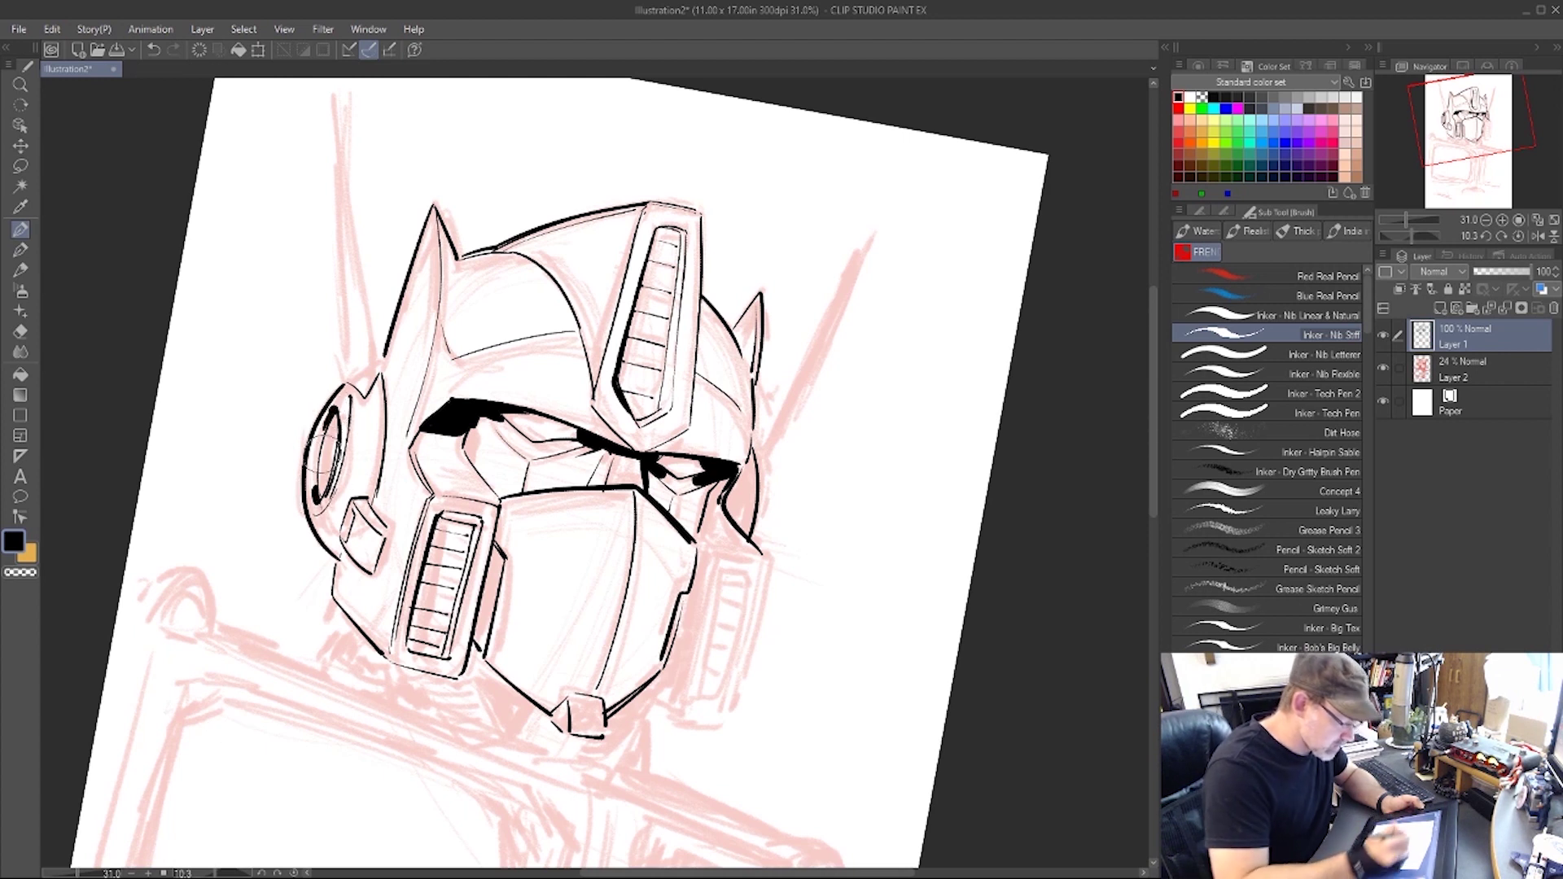
key("space")
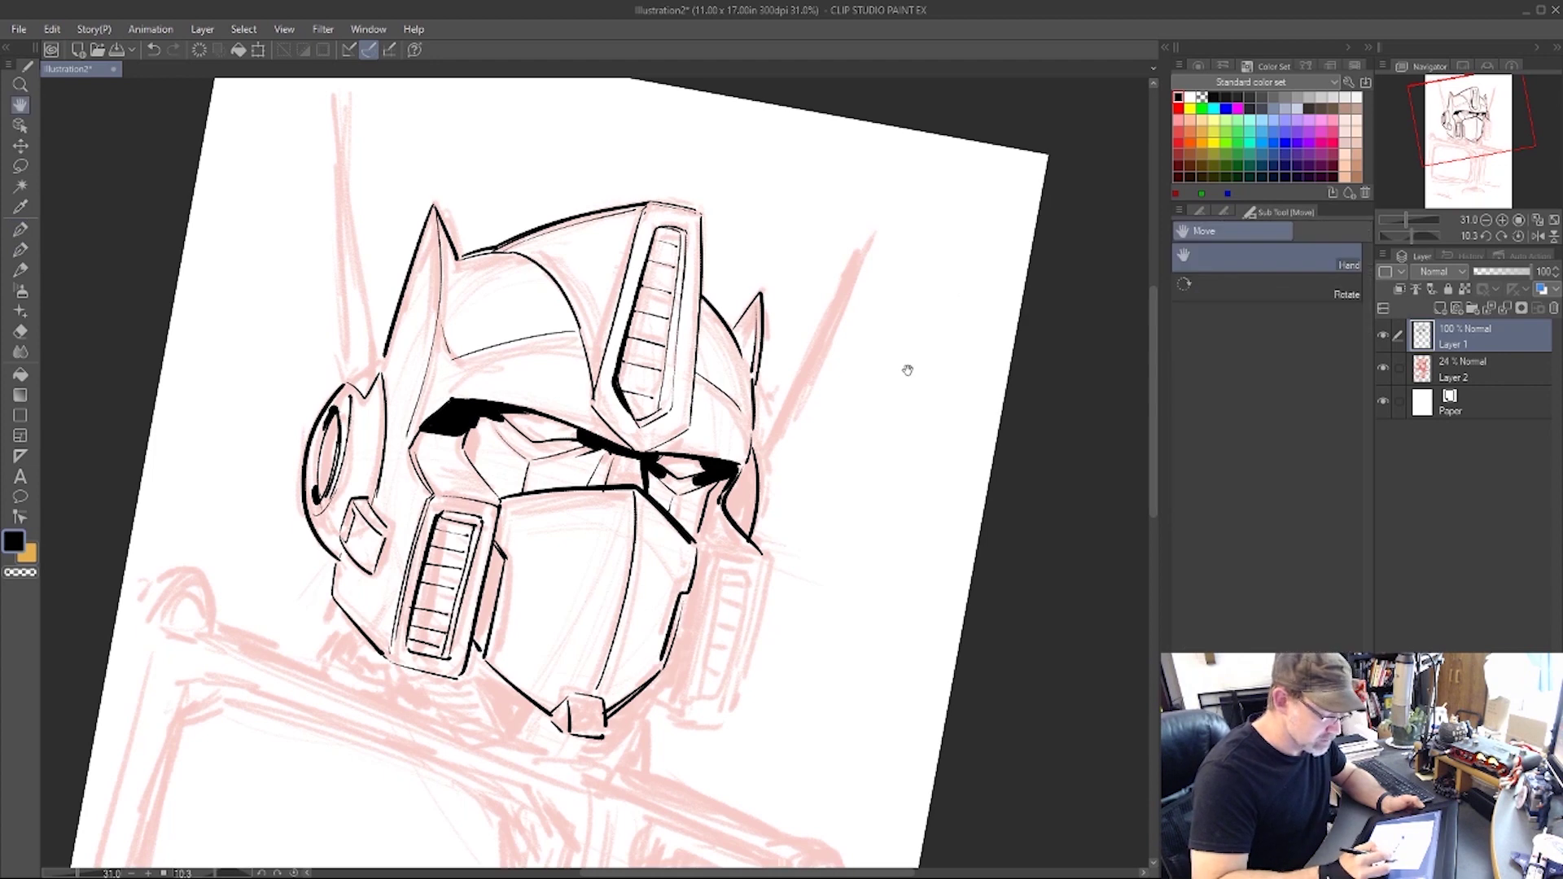
left_click_drag(910, 368, 855, 517)
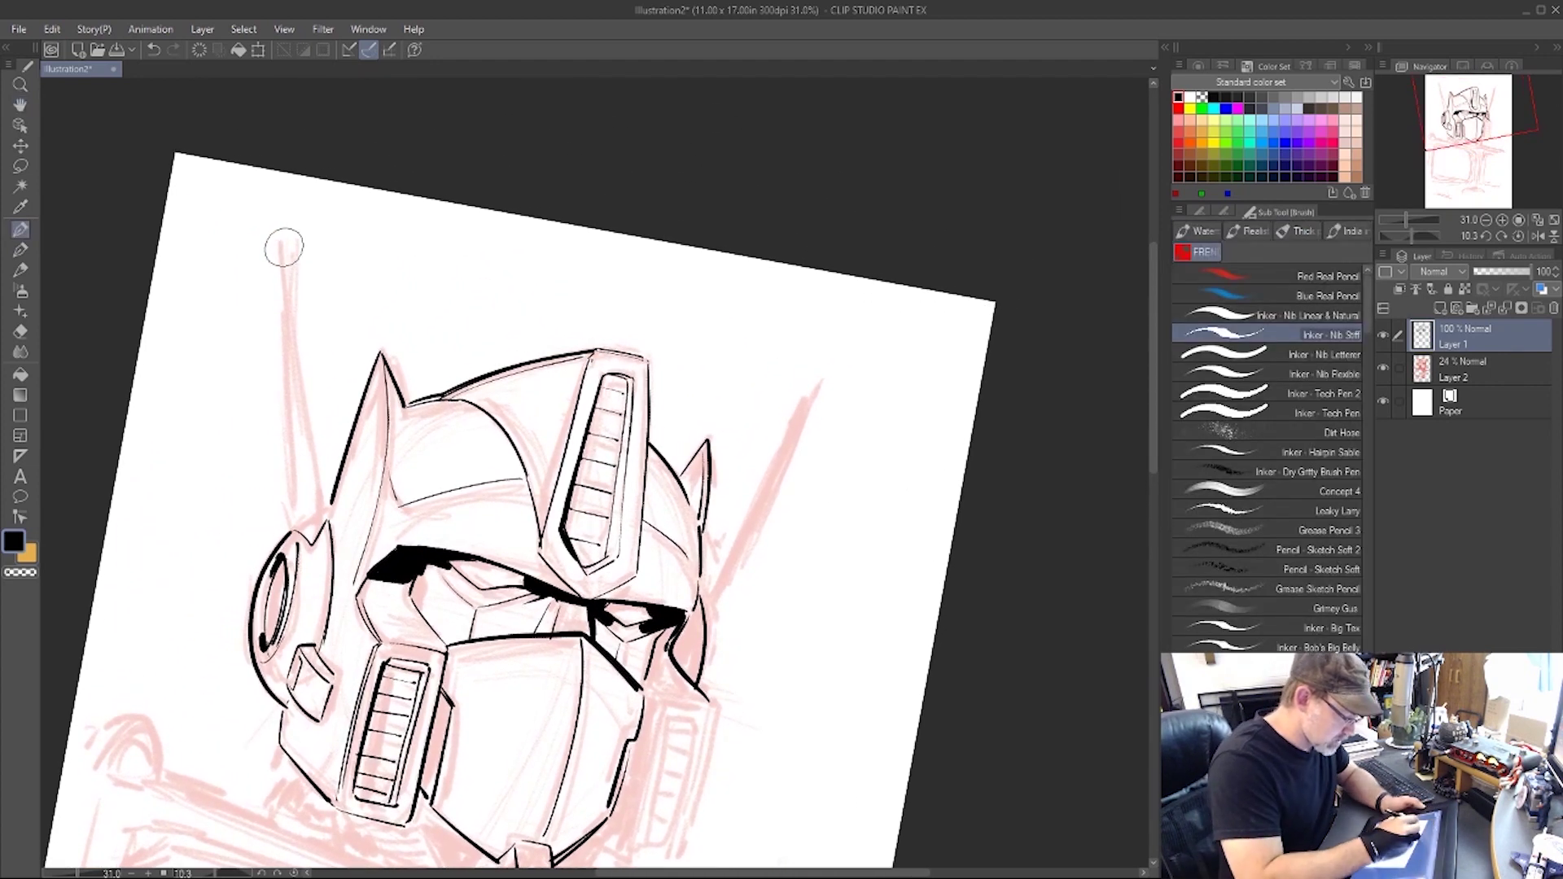
left_click_drag(283, 247, 314, 517)
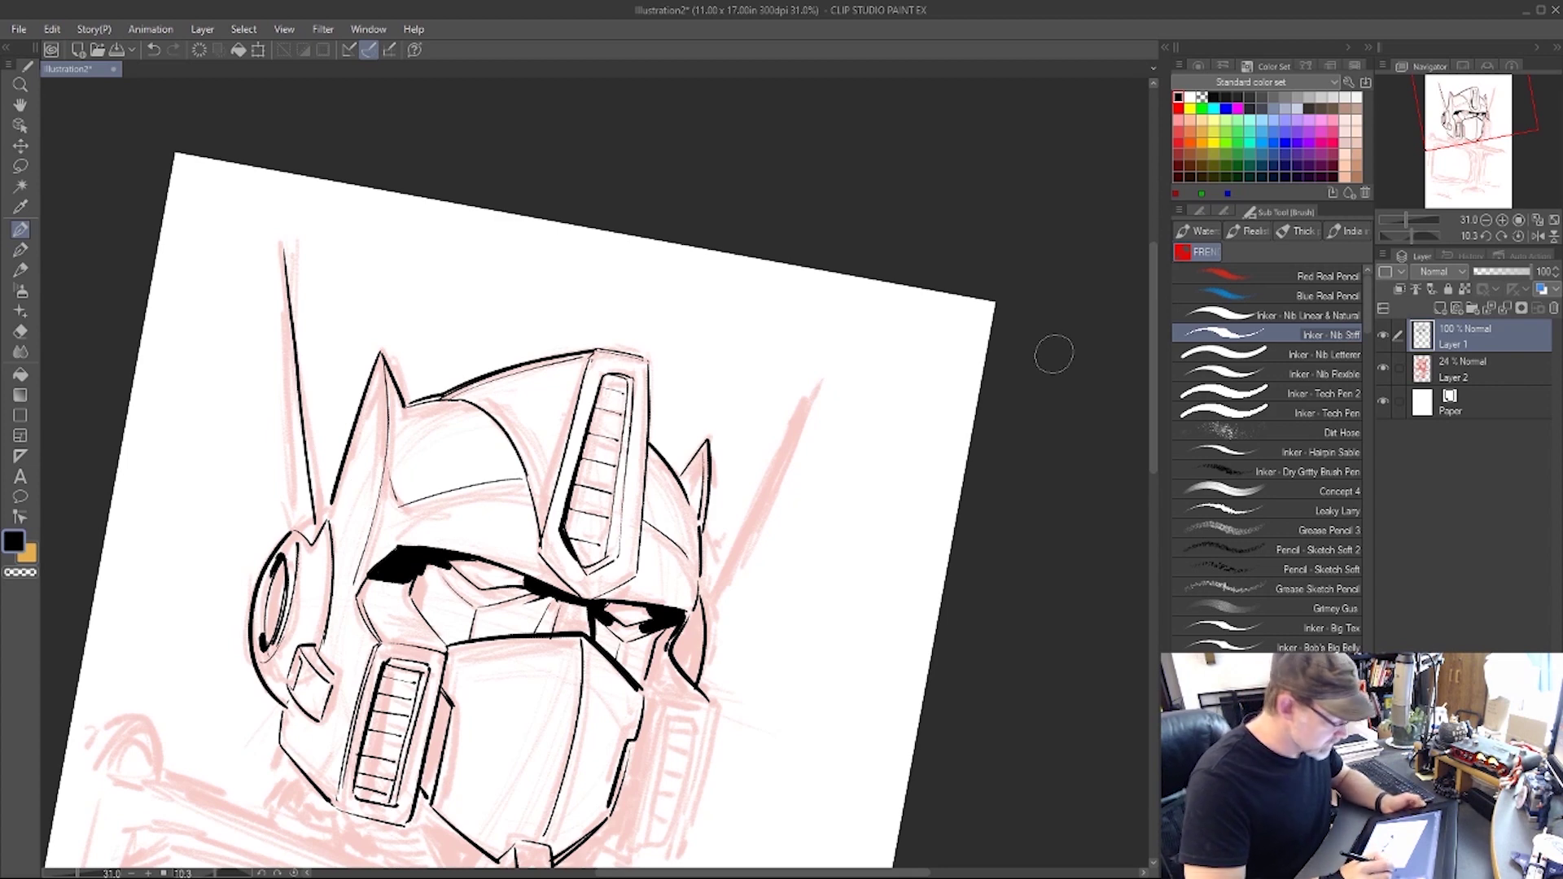
mouse_move(1057, 356)
left_mouse_down()
mouse_move(1012, 593)
mouse_move(936, 712)
left_mouse_up()
key("e")
left_click_drag(538, 171, 488, 265)
left_click_drag(356, 377, 548, 163)
Ink the left antenna as a long tapering spike with both edges running from its tip to its base on the ear piece.
key("b")
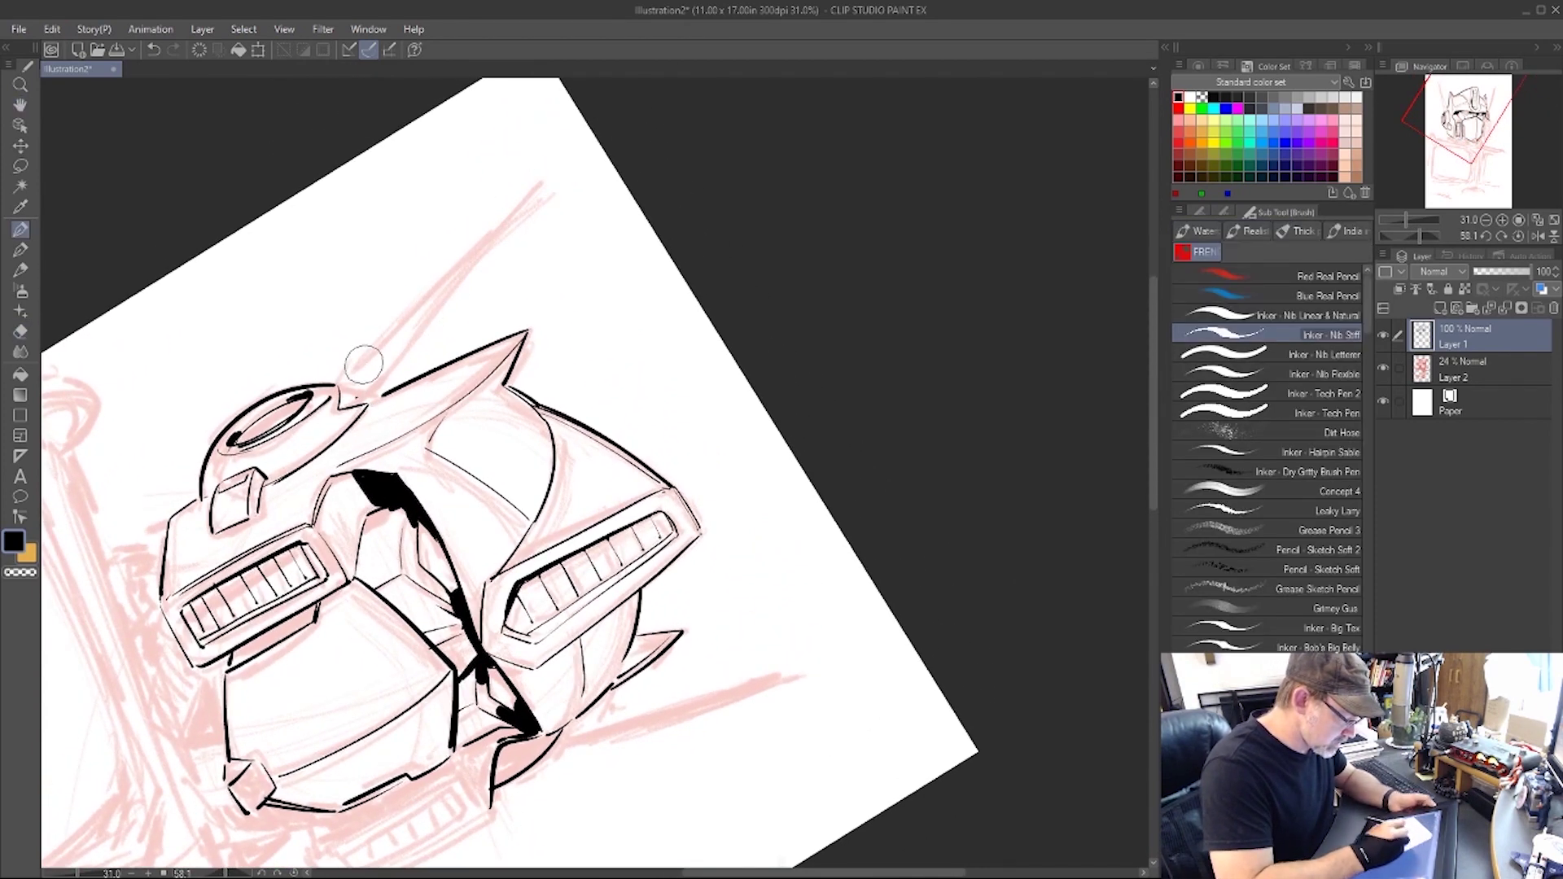
mouse_move(334, 379)
left_mouse_down()
mouse_move(526, 192)
mouse_move(355, 399)
left_mouse_up()
left_click_drag(526, 196, 346, 401)
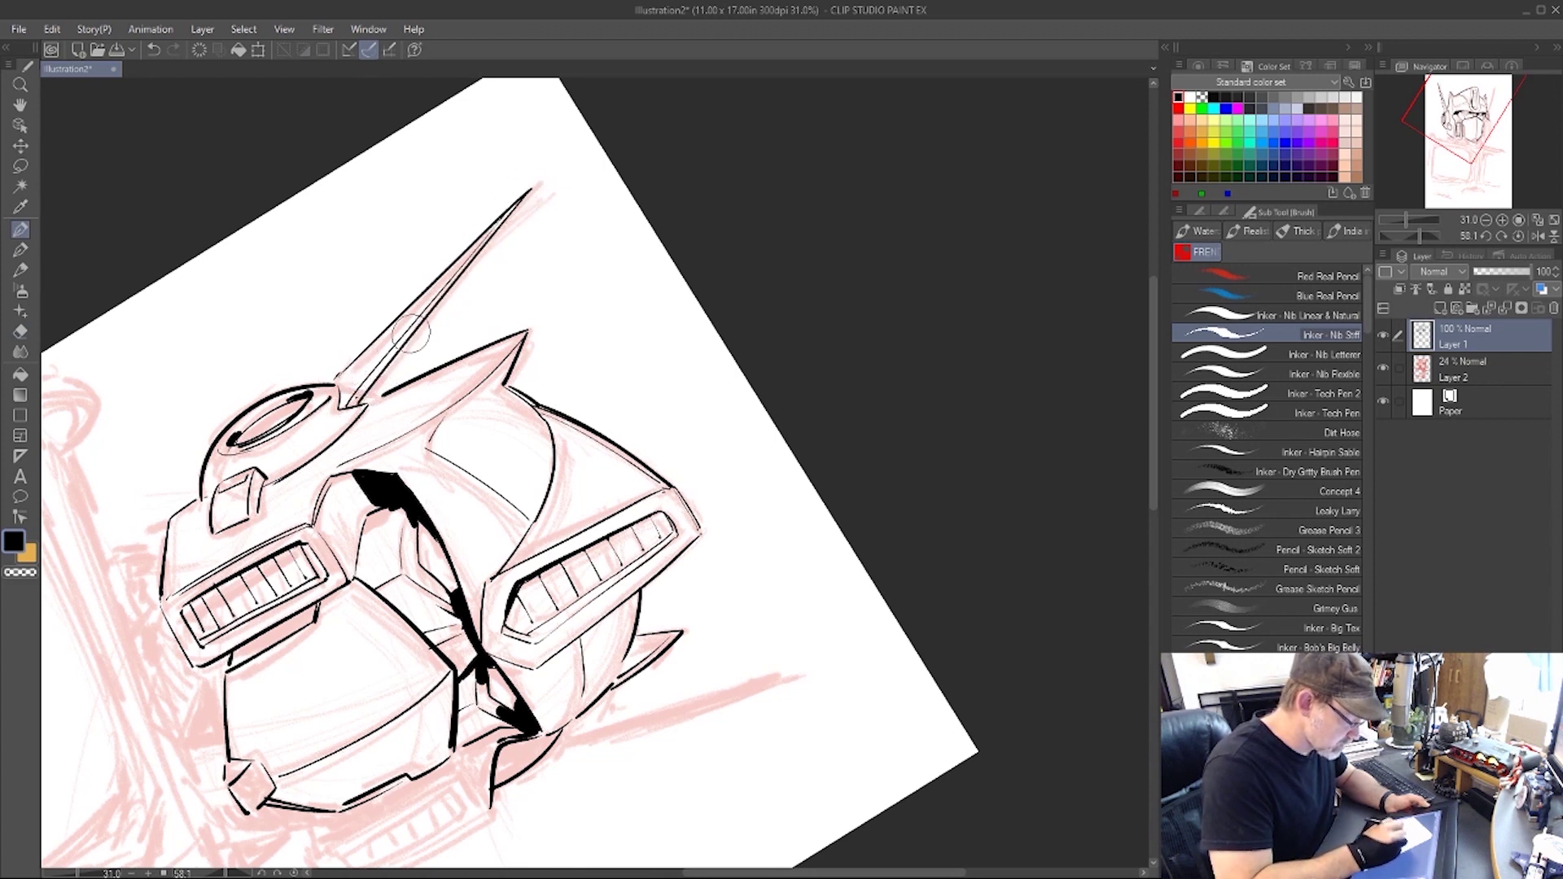
key("space")
left_click_drag(997, 569, 943, 453)
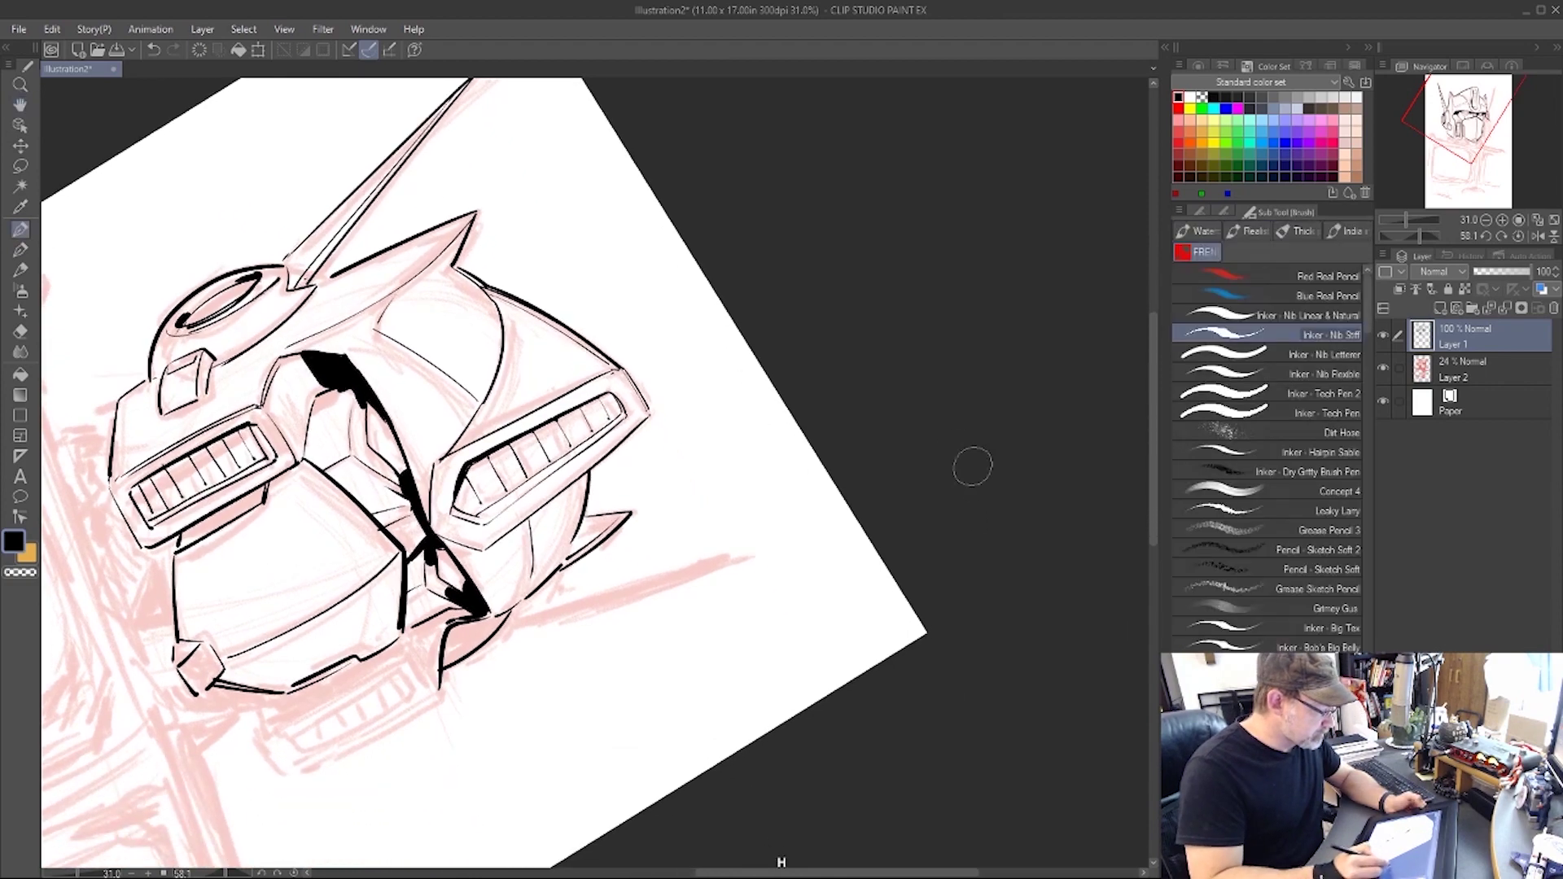
Ink the right antenna as a long tapering spike, with both edges running from its tip to the helmet's side.
key("shift+space")
mouse_move(1045, 658)
left_mouse_down()
mouse_move(989, 343)
mouse_move(1031, 511)
left_mouse_up()
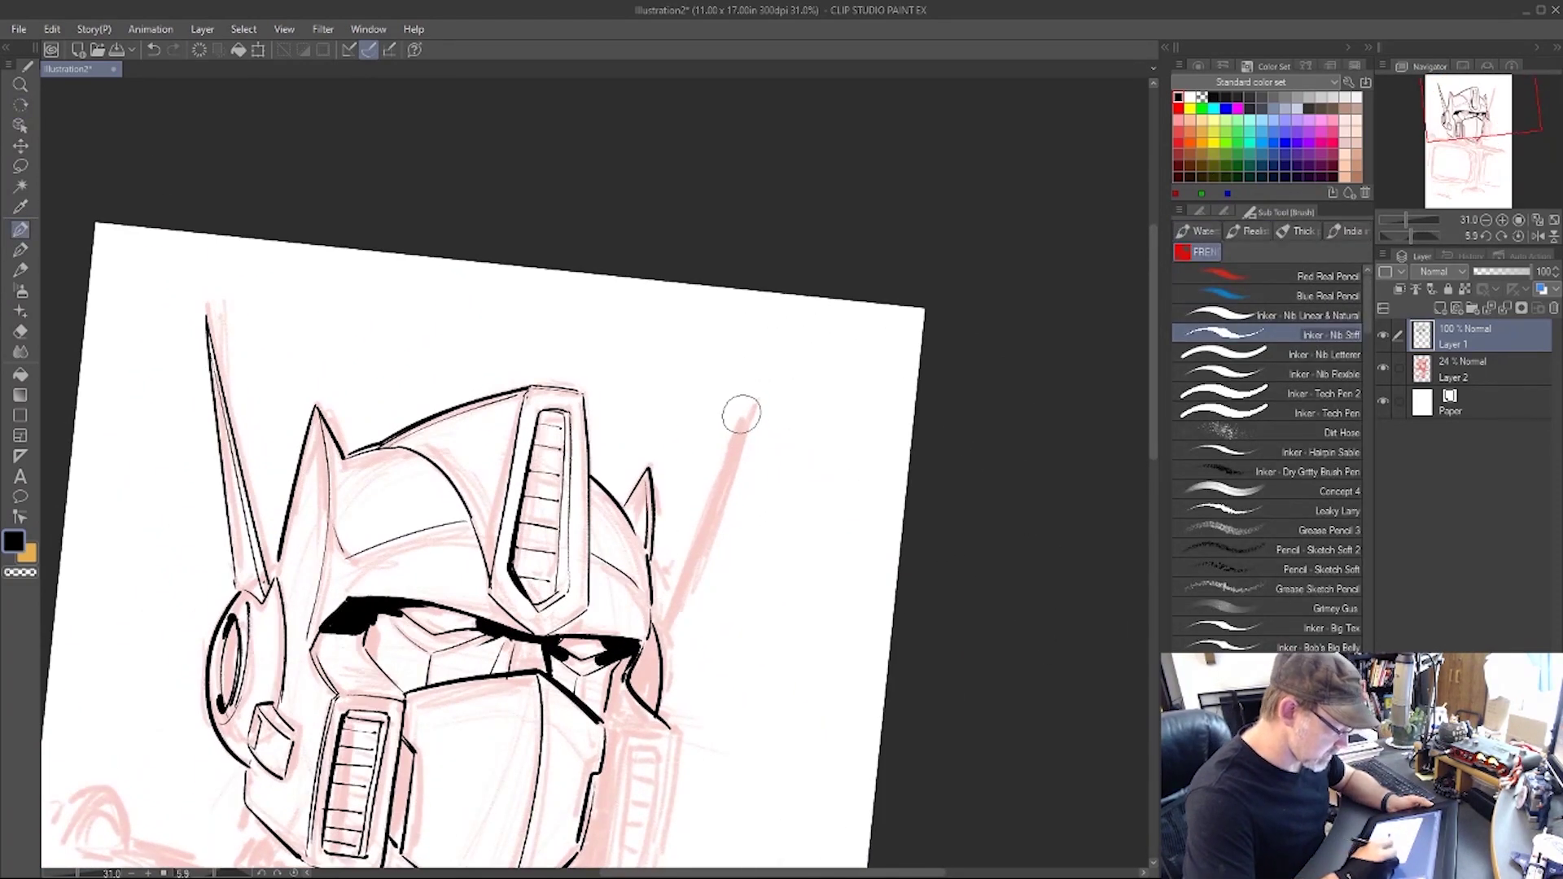
left_click_drag(749, 400, 660, 611)
left_click_drag(749, 404, 666, 645)
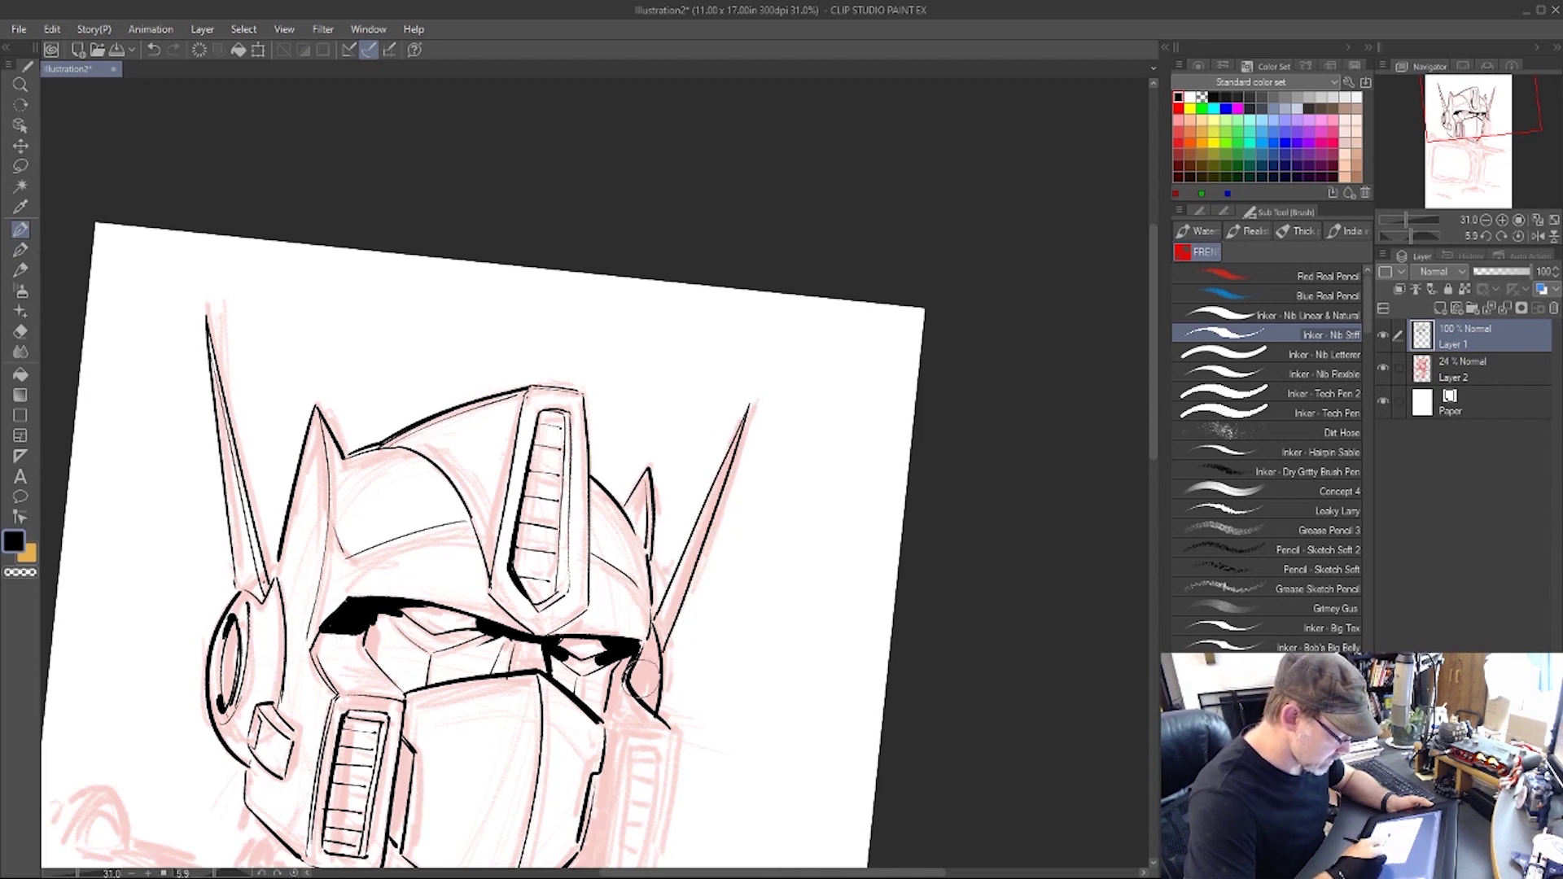
Ink the left neck segment and the ribbed neck cable beneath the left cheek vent, with curved bands across them.
mouse_move(983, 540)
left_mouse_down()
mouse_move(1016, 309)
mouse_move(1005, 320)
left_mouse_up()
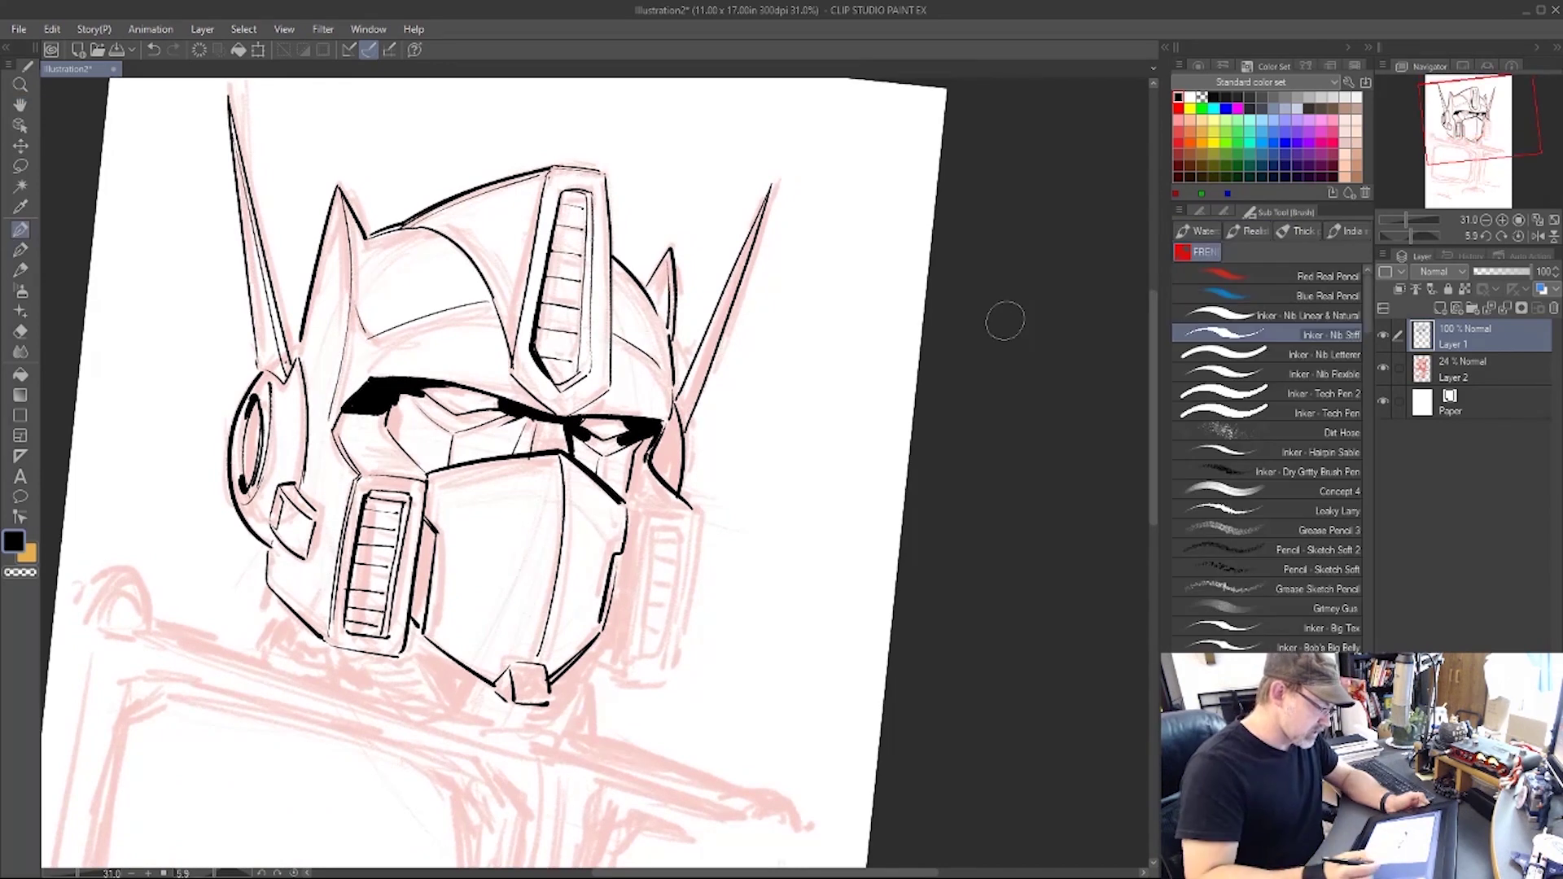
key("shift+space")
left_click_drag(1067, 621, 1098, 442)
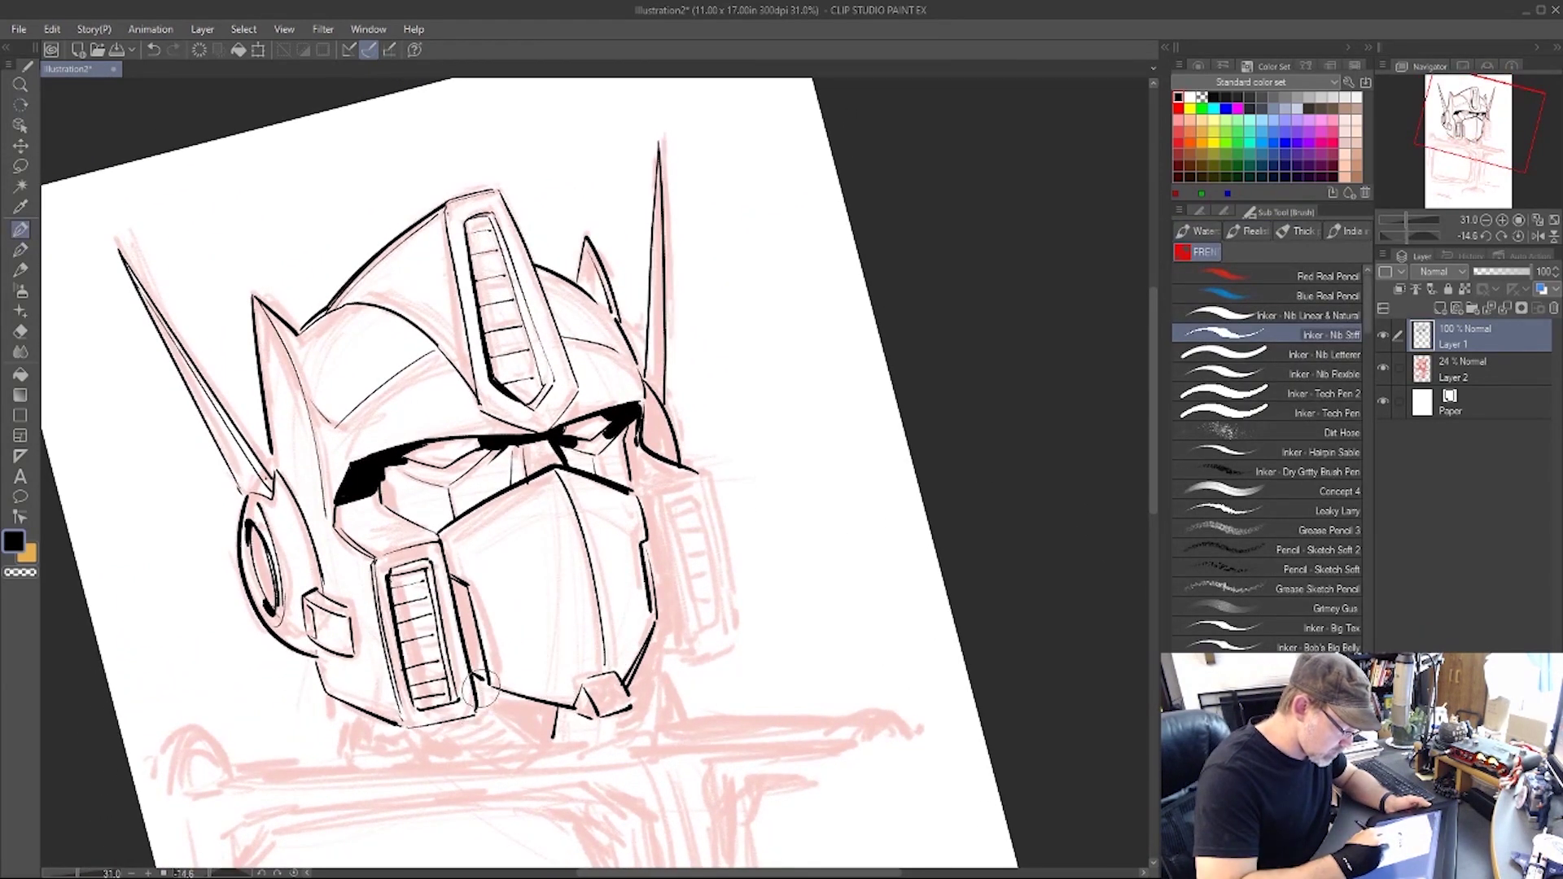
mouse_move(351, 710)
left_mouse_down()
mouse_move(345, 745)
mouse_move(397, 731)
mouse_move(402, 759)
mouse_move(405, 727)
mouse_move(461, 764)
left_mouse_up()
left_click_drag(474, 678, 536, 747)
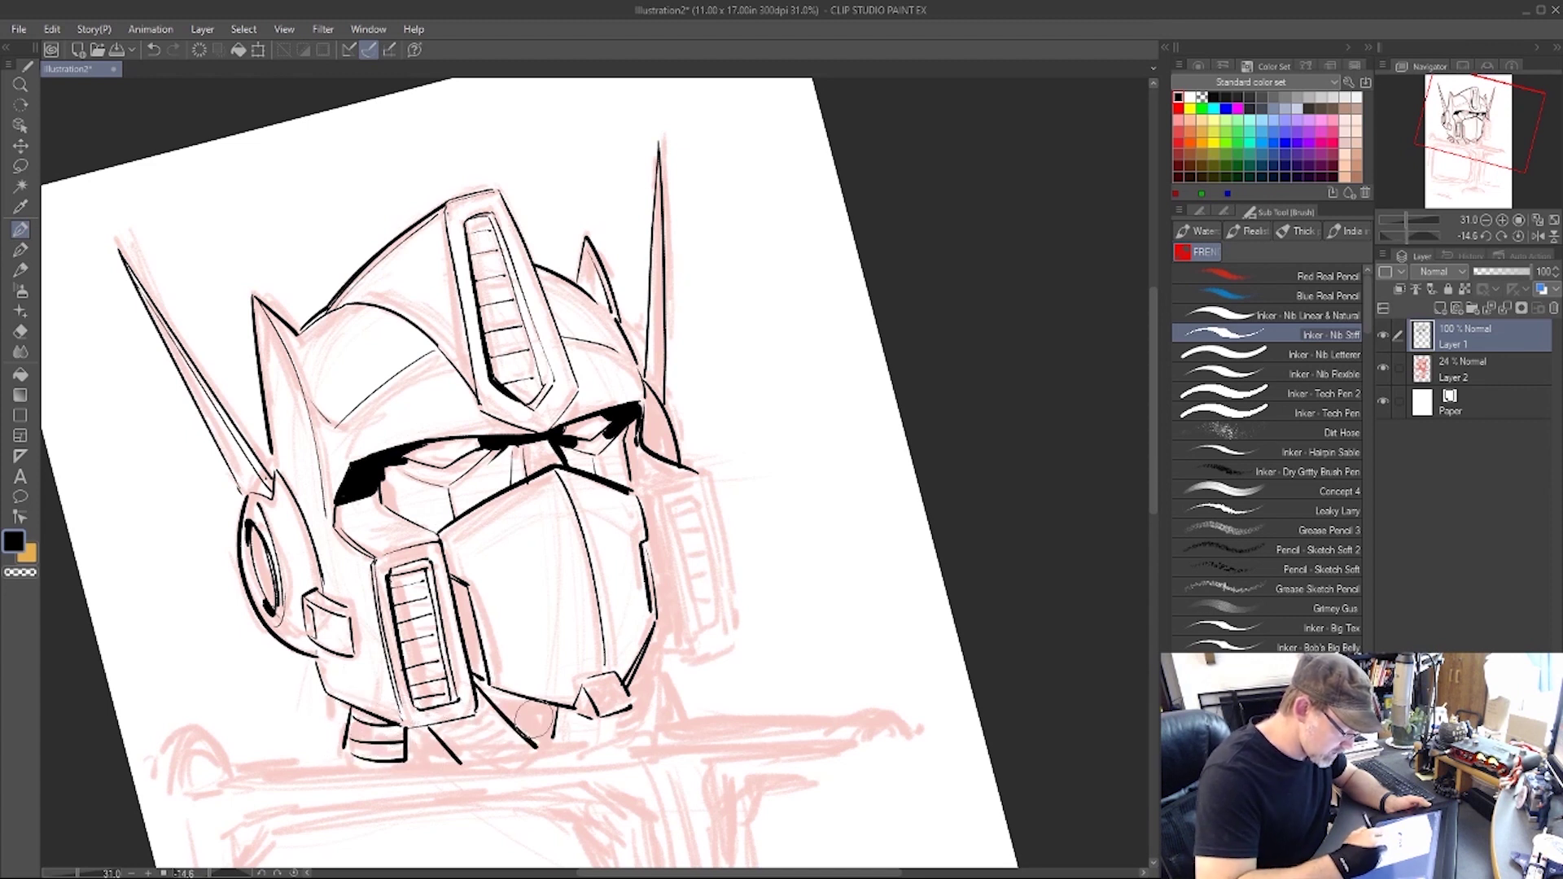
left_click_drag(430, 728, 489, 707)
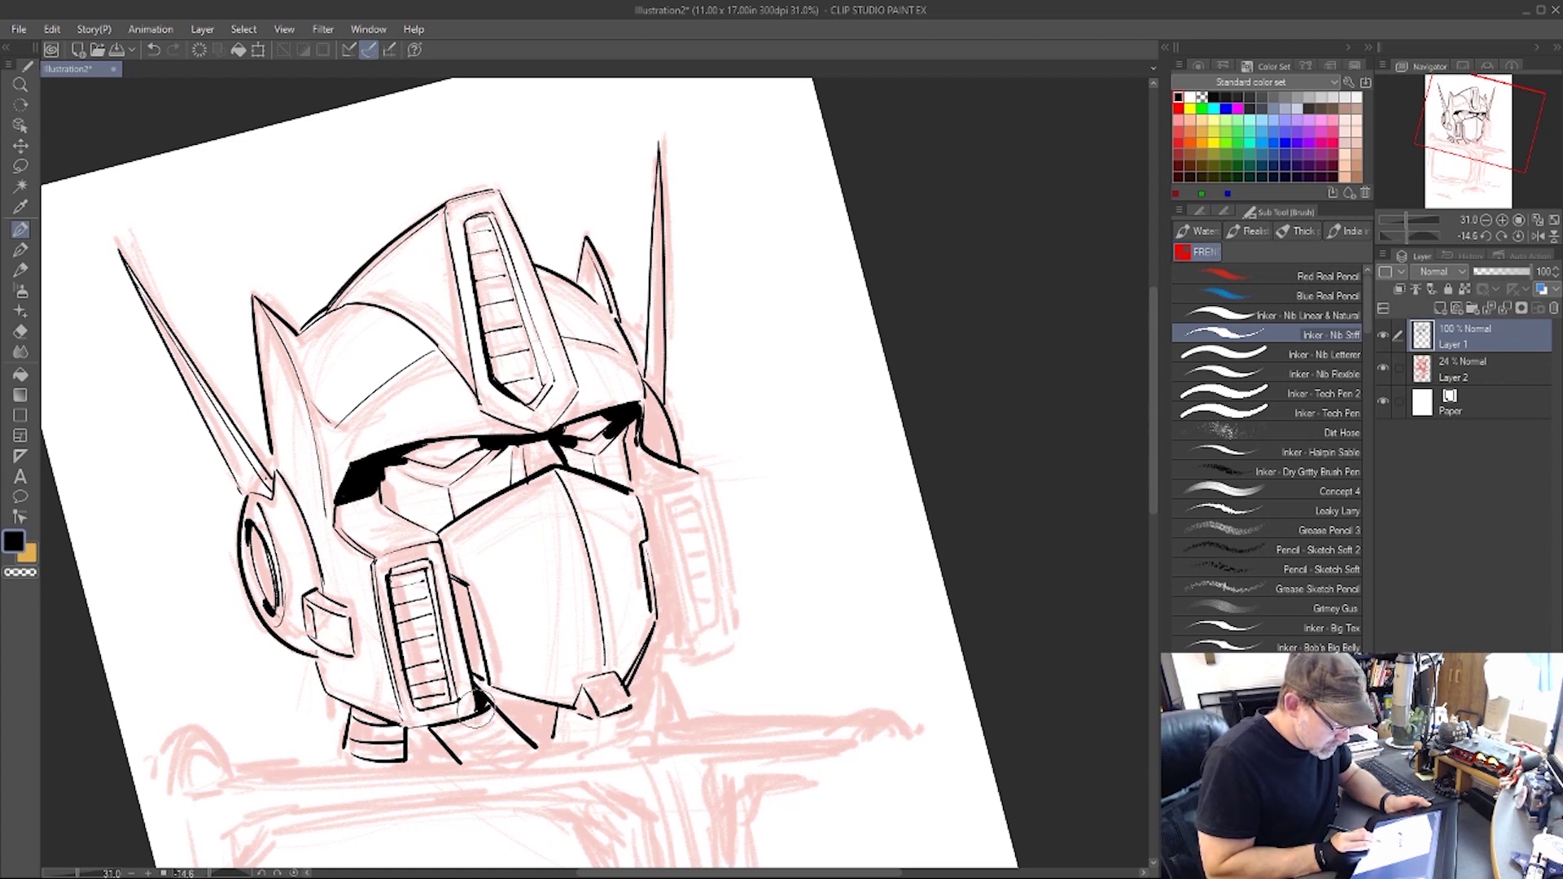
mouse_move(435, 730)
left_mouse_down()
mouse_move(490, 723)
mouse_move(450, 746)
mouse_move(510, 723)
mouse_move(462, 755)
mouse_move(538, 736)
left_mouse_up()
Ink the neck's right edge below the chin block and fill the shadows under the mask solid black.
left_click_drag(626, 700, 614, 728)
left_click_drag(656, 635, 646, 732)
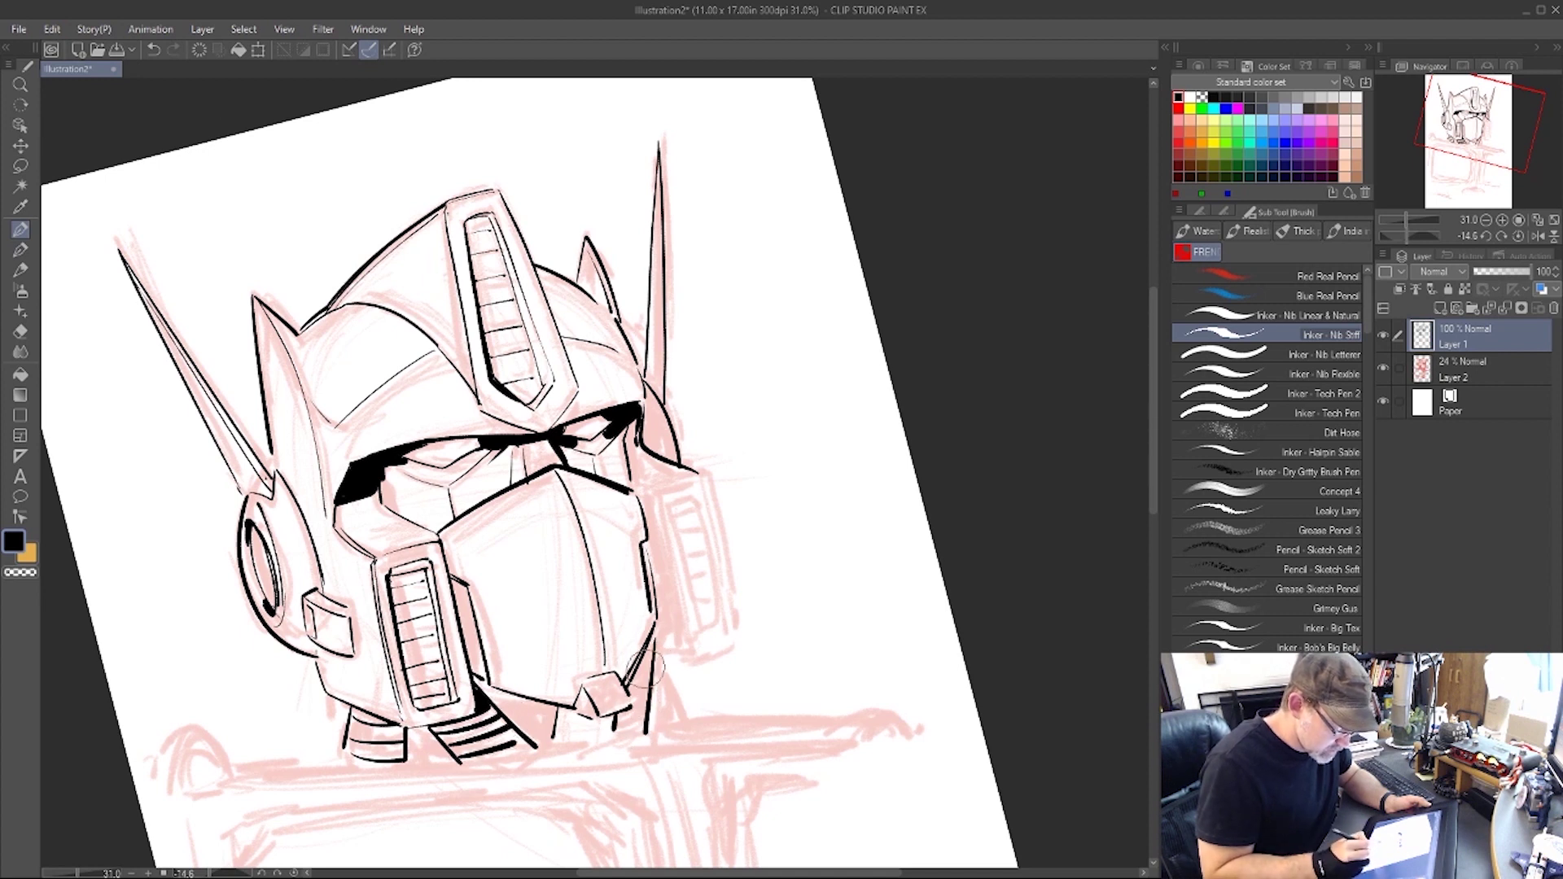
mouse_move(656, 639)
left_mouse_down()
mouse_move(617, 710)
mouse_move(642, 676)
mouse_move(620, 723)
mouse_move(643, 676)
mouse_move(627, 729)
mouse_move(649, 653)
mouse_move(907, 674)
mouse_move(863, 733)
left_mouse_up()
key("r")
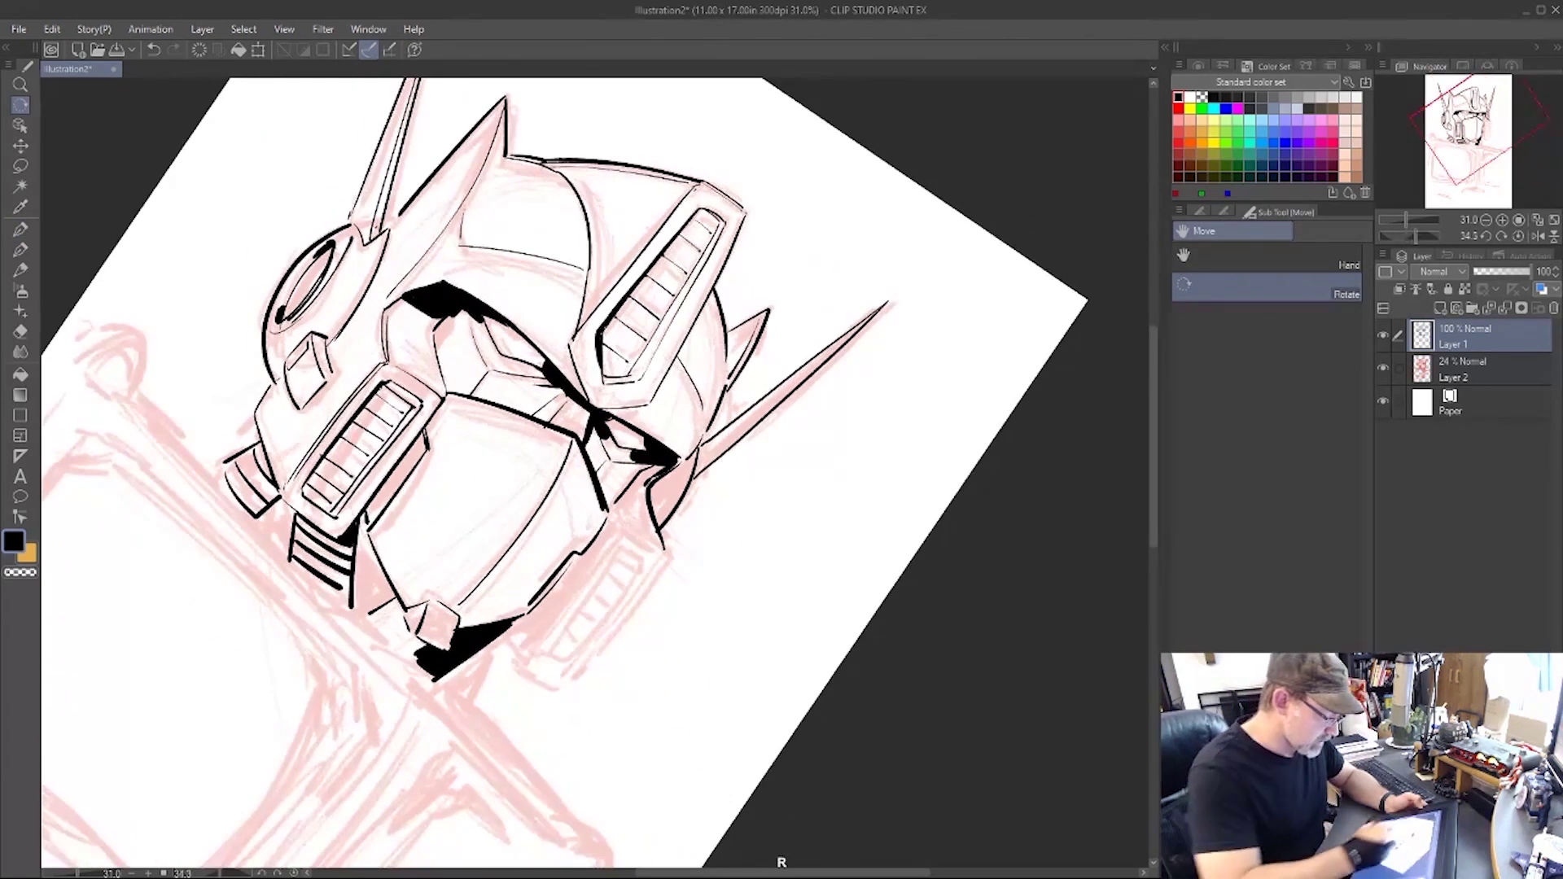
mouse_move(363, 526)
left_mouse_down()
mouse_move(389, 596)
mouse_move(363, 612)
mouse_move(359, 534)
mouse_move(363, 601)
mouse_move(367, 562)
mouse_move(376, 592)
mouse_move(358, 525)
left_mouse_up()
Ink fine throat lines beneath the chin and black in the gap between the left neck segment and the ribbed cable.
key("r")
mouse_move(935, 627)
left_mouse_down()
mouse_move(962, 541)
mouse_move(847, 198)
left_mouse_up()
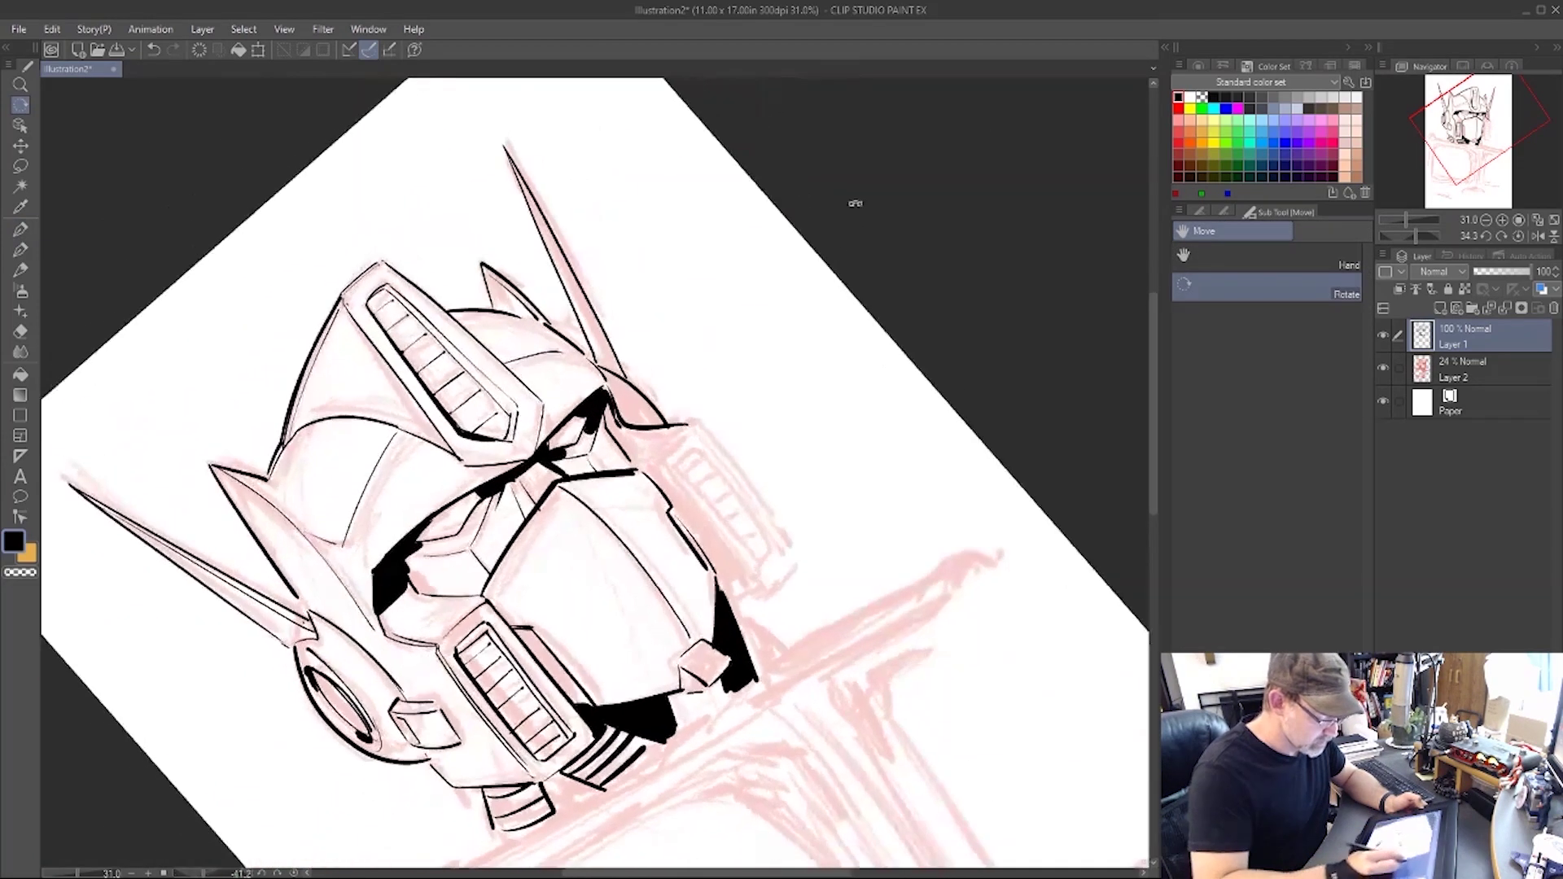
mouse_move(670, 694)
left_mouse_down()
mouse_move(675, 710)
mouse_move(726, 678)
mouse_move(675, 731)
mouse_move(739, 664)
left_mouse_up()
left_click_drag(727, 598, 748, 634)
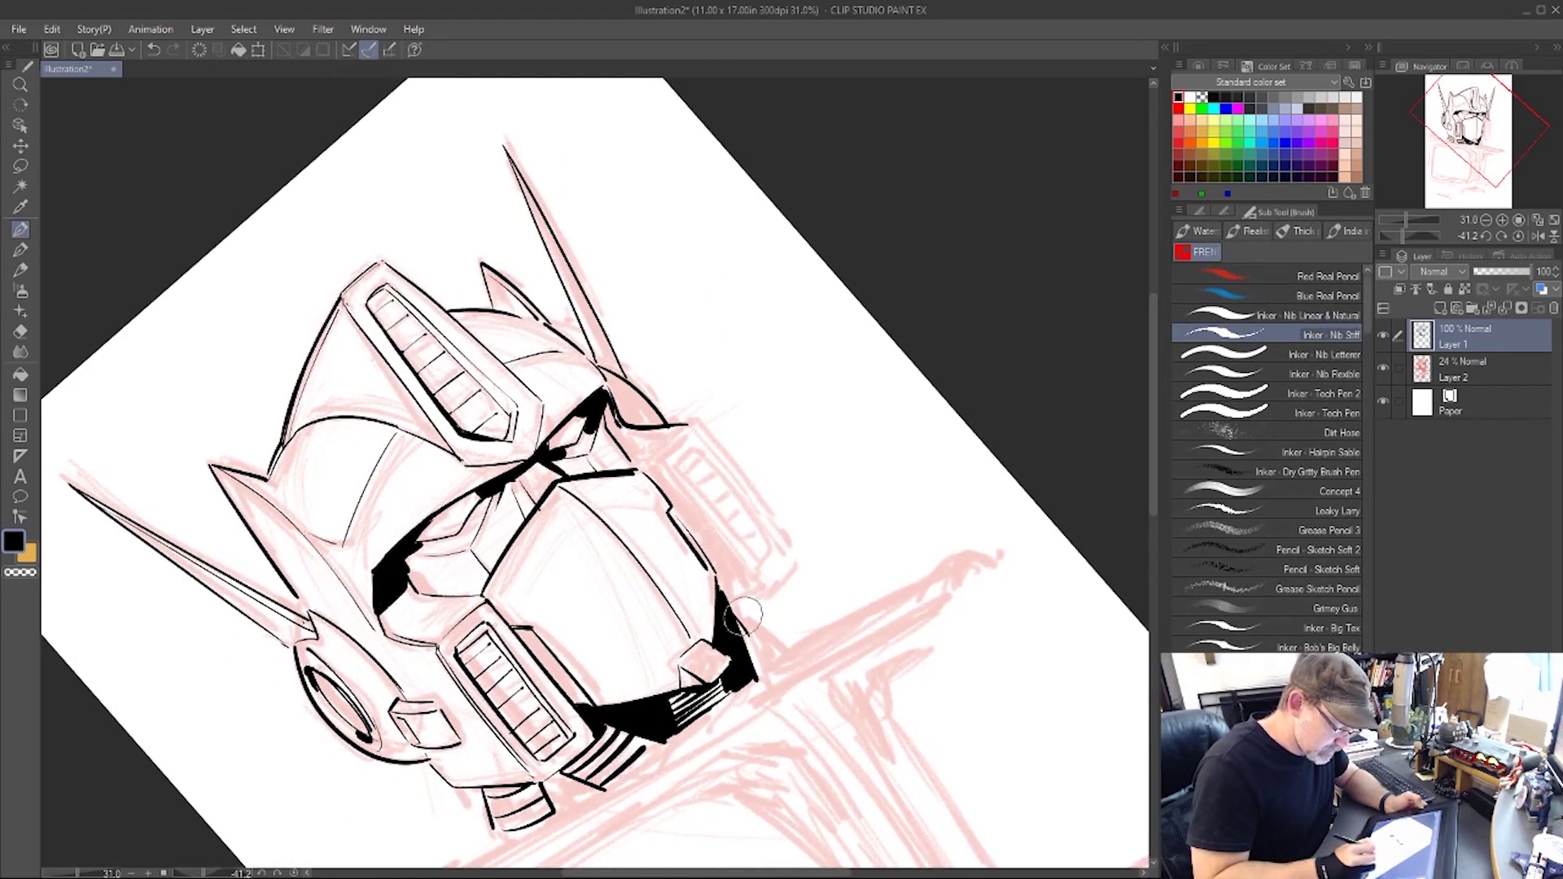
mouse_move(539, 775)
left_mouse_down()
mouse_move(571, 778)
mouse_move(548, 778)
mouse_move(561, 797)
mouse_move(607, 773)
left_mouse_up()
Ink the recess along the face mask's right side and fill it black from the chin to the eye, leaving small white flecks.
key("h")
mouse_move(994, 424)
left_mouse_down()
mouse_move(931, 673)
mouse_move(733, 789)
left_mouse_up()
key("p")
mouse_move(533, 674)
left_mouse_down()
mouse_move(515, 650)
mouse_move(617, 537)
mouse_move(580, 592)
left_mouse_up()
key("ctrl+z")
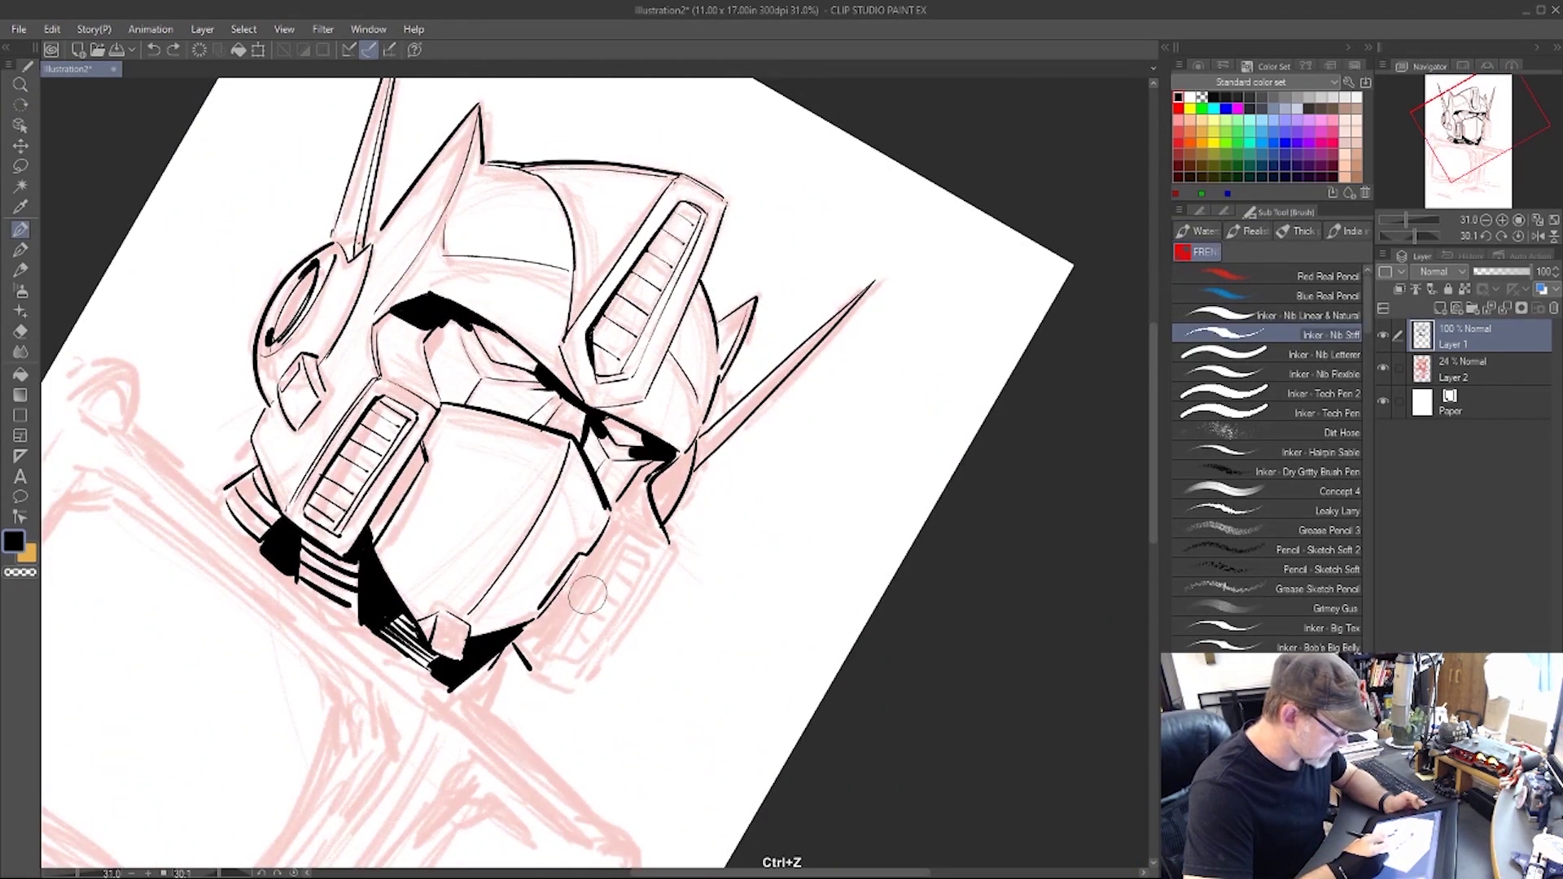
mouse_move(532, 669)
left_mouse_down()
mouse_move(620, 535)
mouse_move(534, 619)
left_mouse_up()
left_click_drag(593, 551, 500, 674)
mouse_move(562, 619)
left_mouse_down()
mouse_move(505, 673)
mouse_move(561, 623)
mouse_move(529, 631)
left_mouse_up()
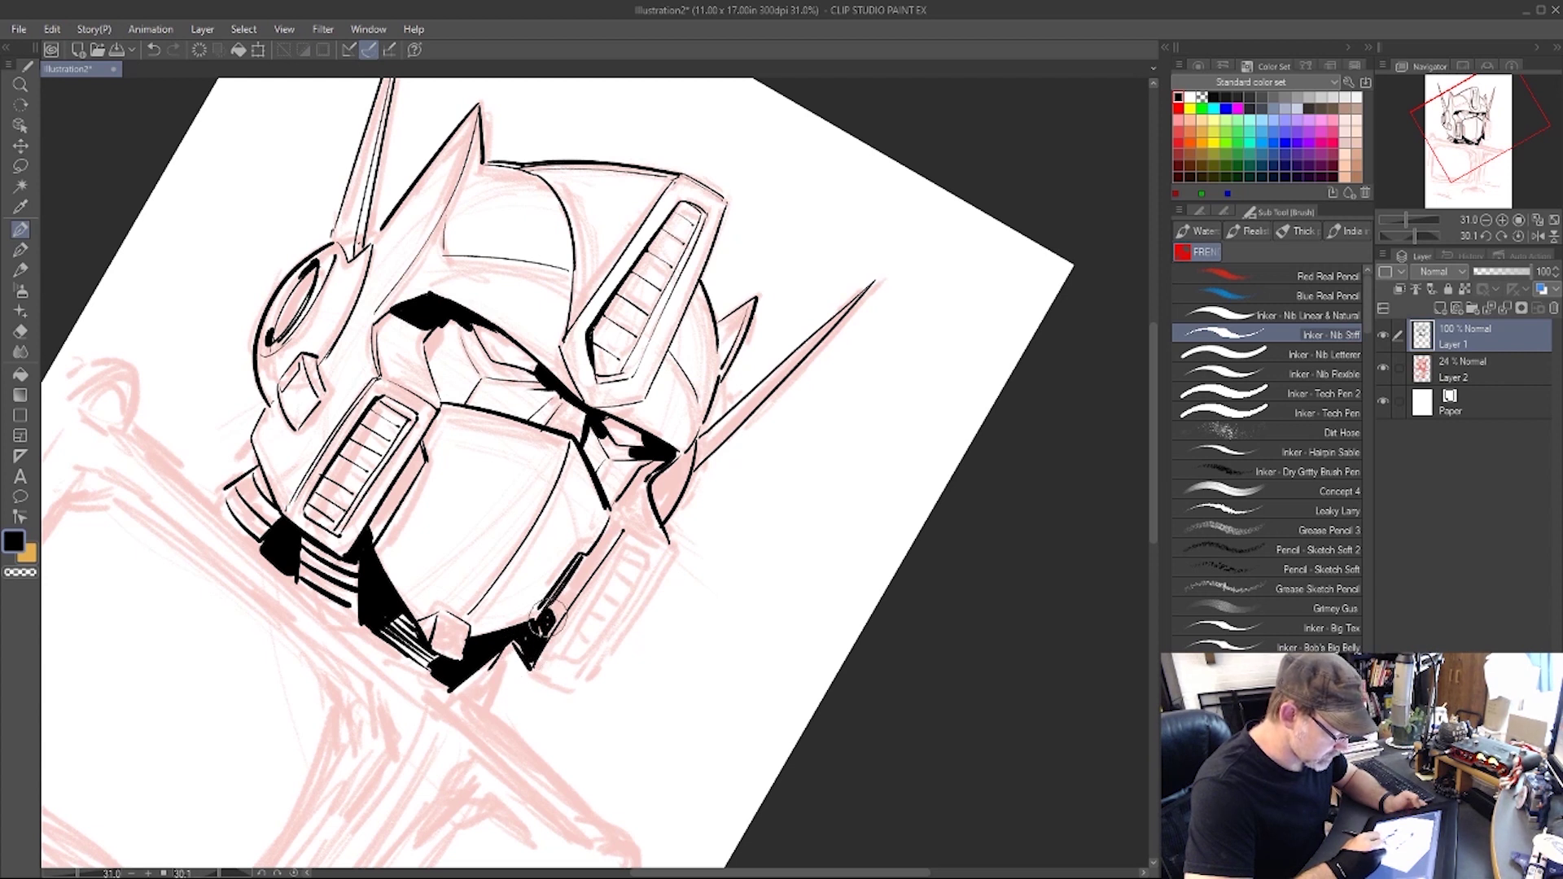
mouse_move(574, 580)
left_mouse_down()
mouse_move(544, 634)
mouse_move(578, 589)
mouse_move(544, 642)
left_mouse_up()
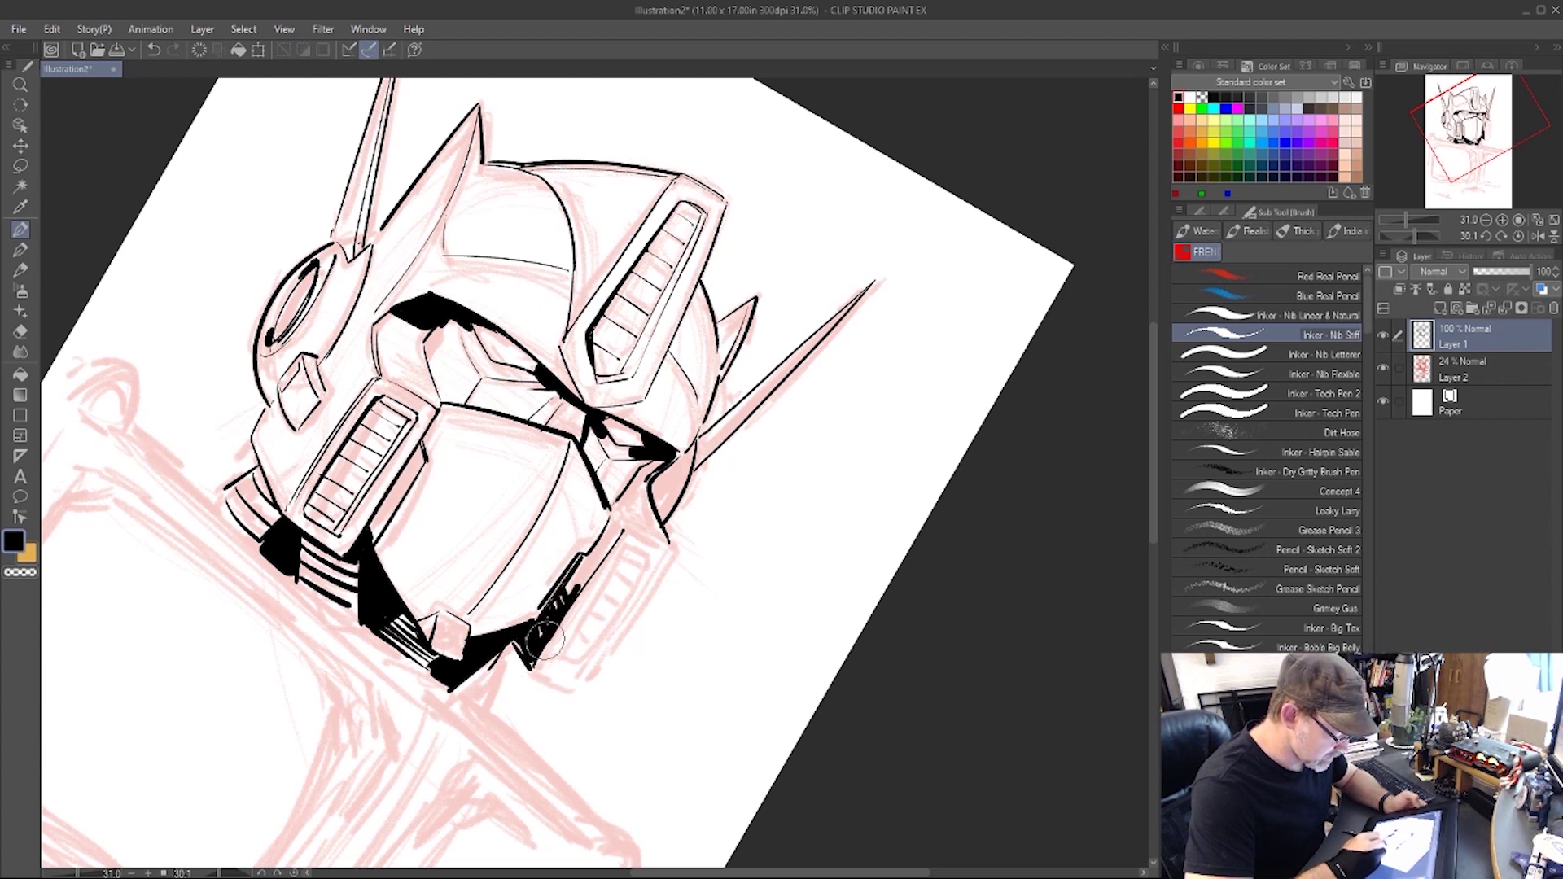
mouse_move(598, 541)
left_mouse_down()
mouse_move(528, 643)
mouse_move(616, 534)
mouse_move(602, 503)
mouse_move(659, 454)
mouse_move(611, 529)
mouse_move(616, 506)
left_mouse_up()
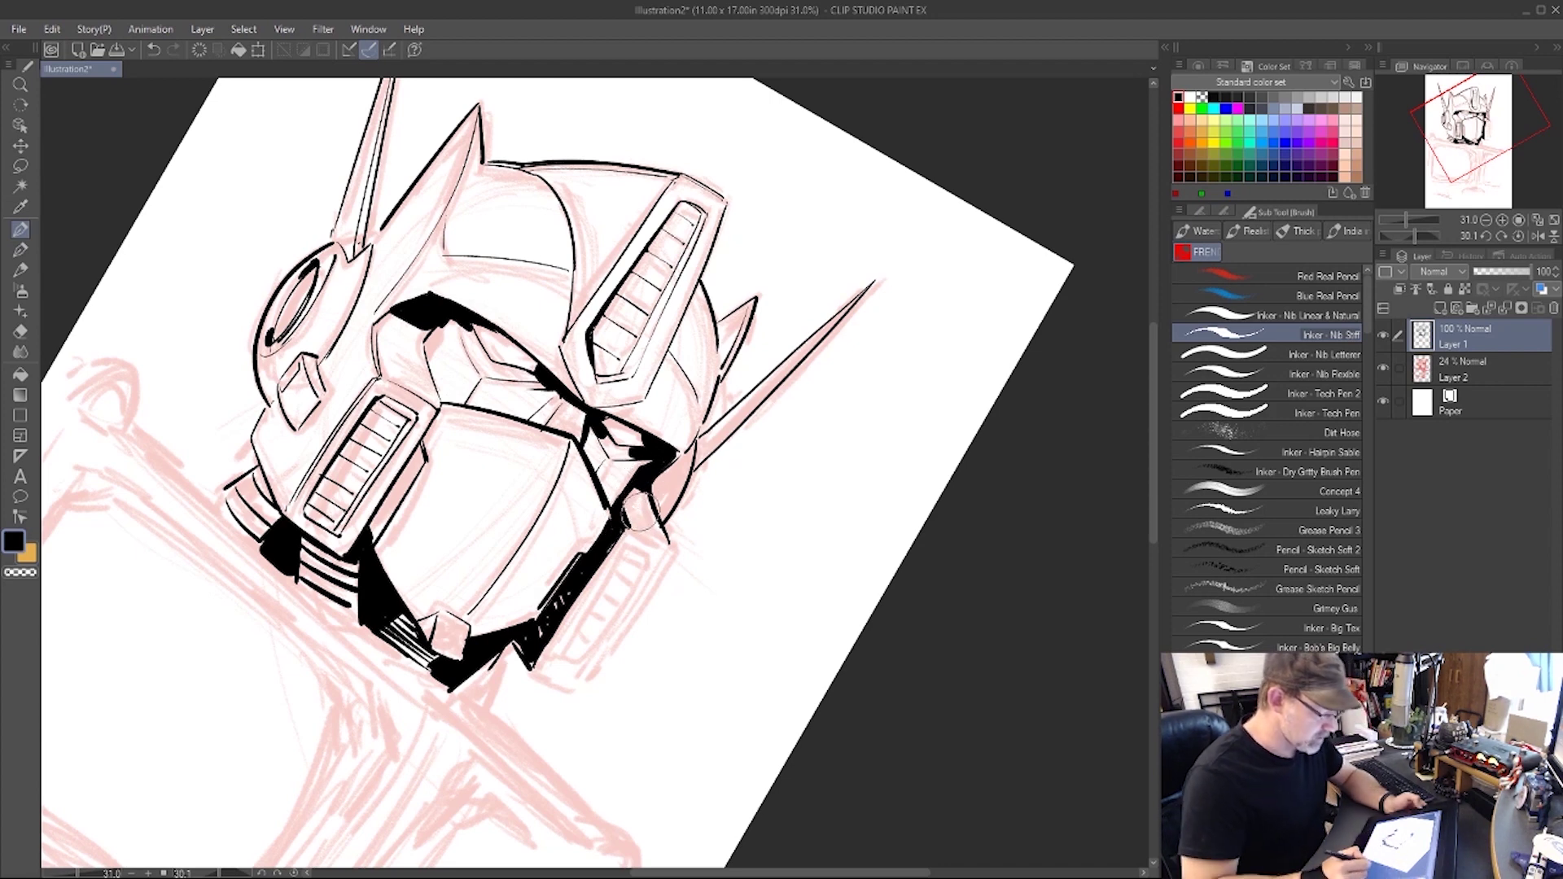
Ink the small pointed wedge below the right antenna and fill the antenna and its base with solid black.
key("r")
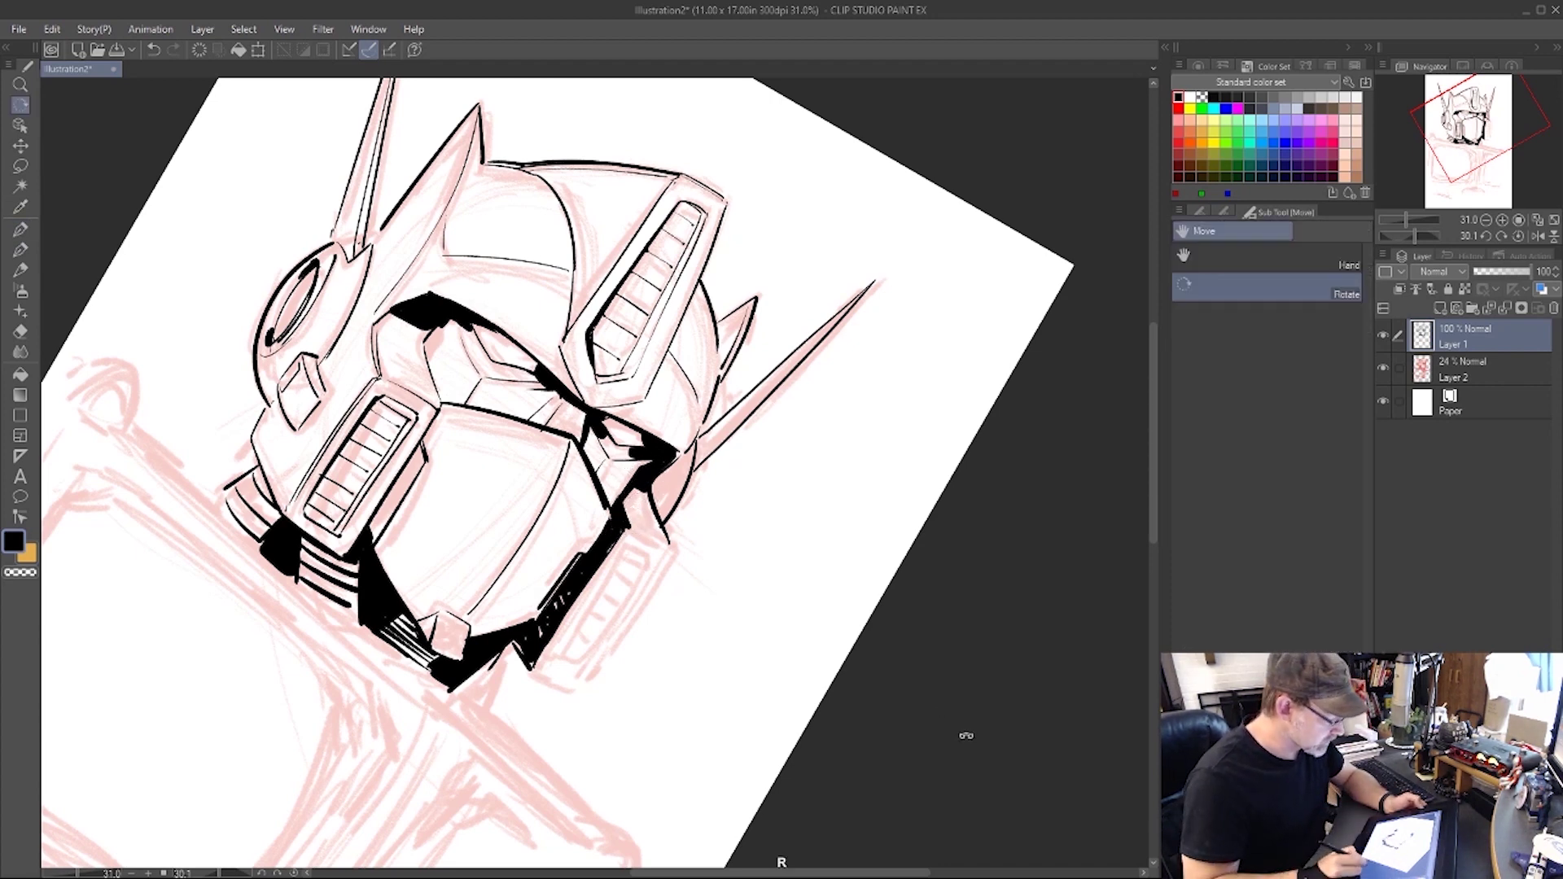
mouse_move(966, 735)
left_mouse_down()
mouse_move(963, 279)
mouse_move(945, 259)
left_mouse_up()
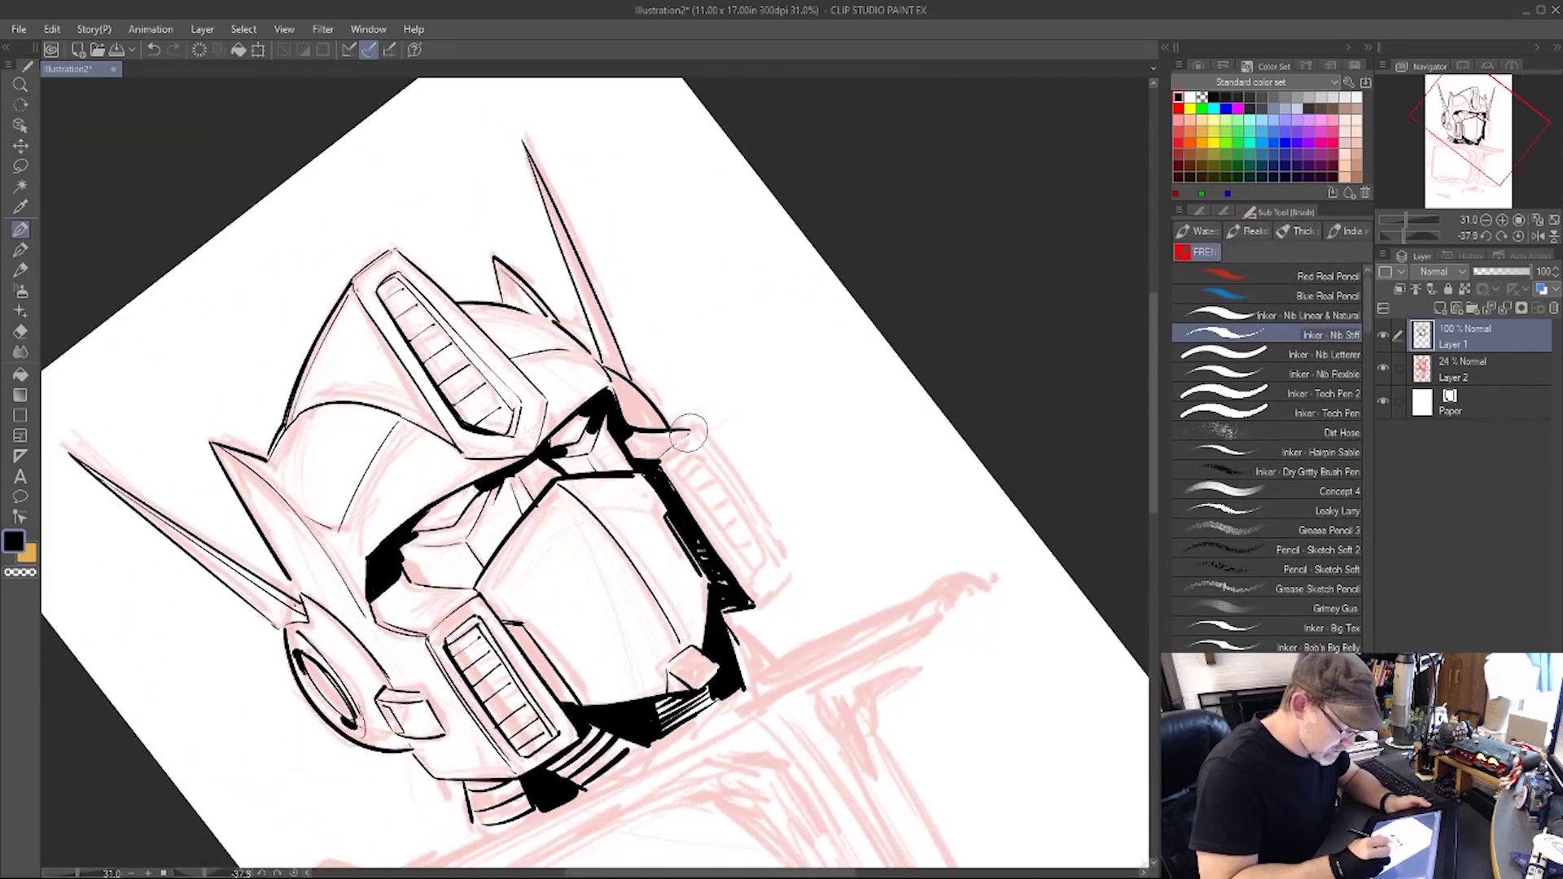
mouse_move(688, 432)
left_mouse_down()
mouse_move(623, 395)
mouse_move(620, 407)
mouse_move(605, 368)
mouse_move(651, 399)
mouse_move(618, 380)
mouse_move(627, 419)
mouse_move(645, 423)
mouse_move(631, 398)
mouse_move(656, 422)
mouse_move(619, 376)
left_mouse_up()
mouse_move(529, 152)
left_mouse_down()
mouse_move(614, 375)
mouse_move(531, 157)
mouse_move(621, 373)
left_mouse_up()
left_click_drag(598, 308, 623, 383)
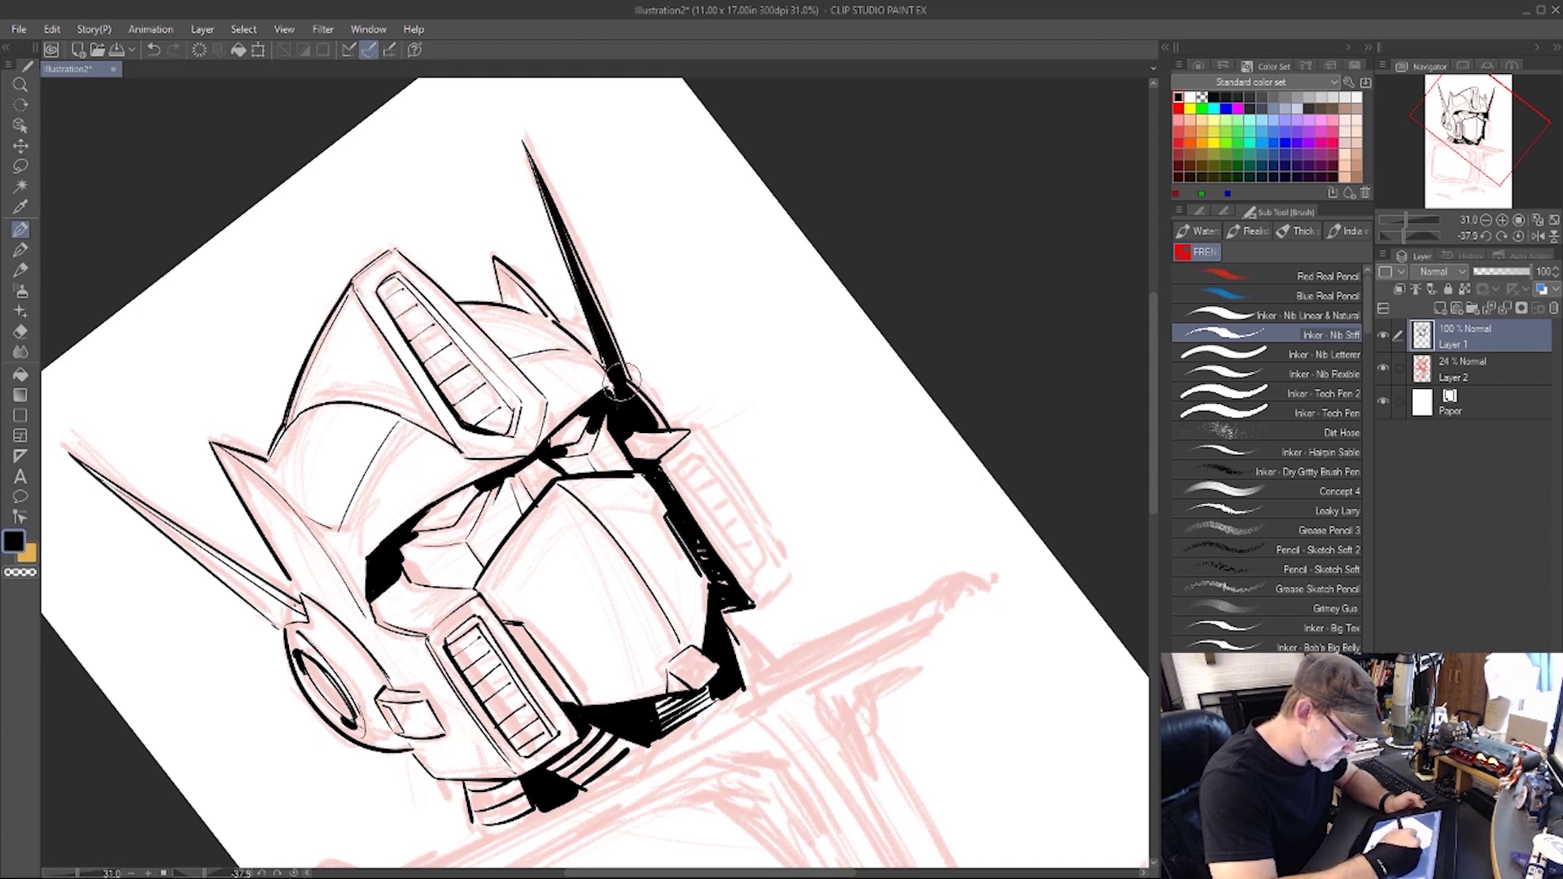
left_click_drag(579, 260, 630, 390)
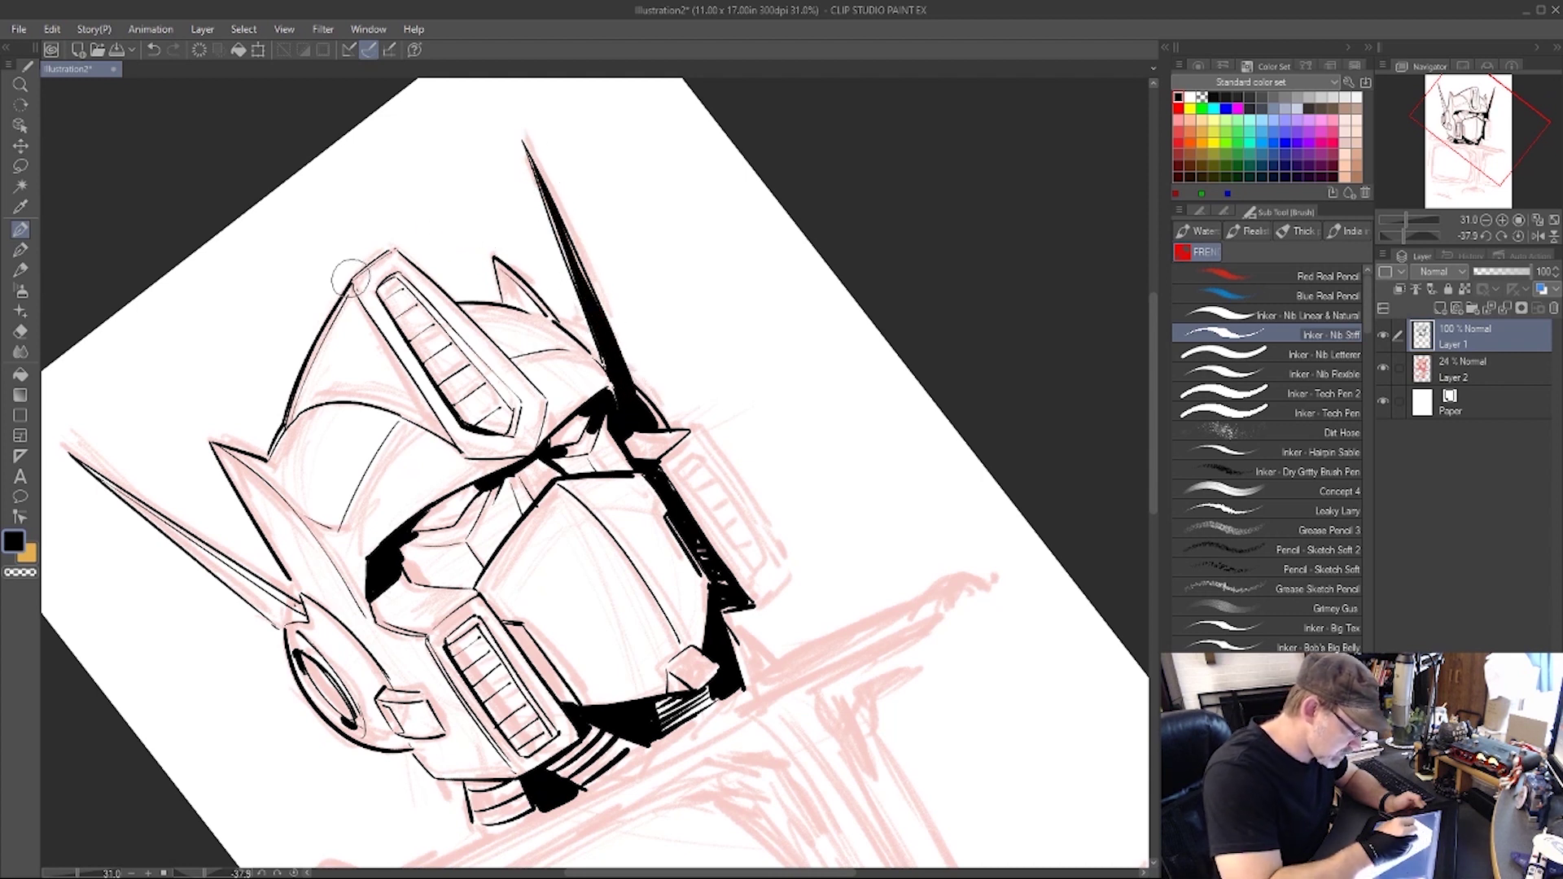
Thicken the top edge and the long outer side edge of the helmet's central crest.
left_click_drag(350, 279, 390, 243)
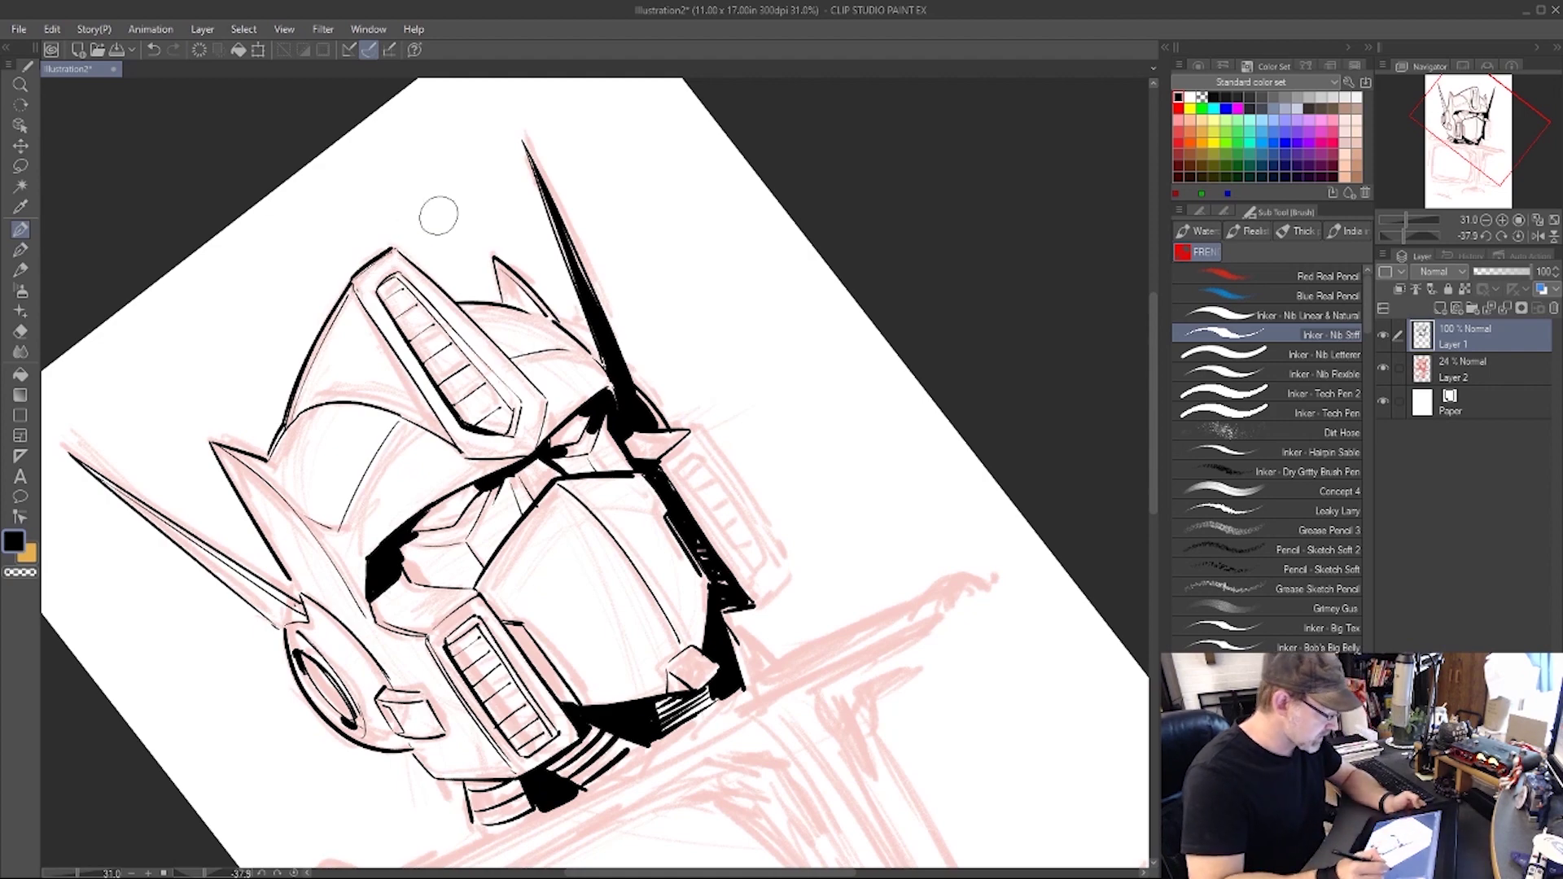
key("r")
mouse_move(1082, 687)
left_mouse_down()
mouse_move(1005, 233)
mouse_move(653, 130)
left_mouse_up()
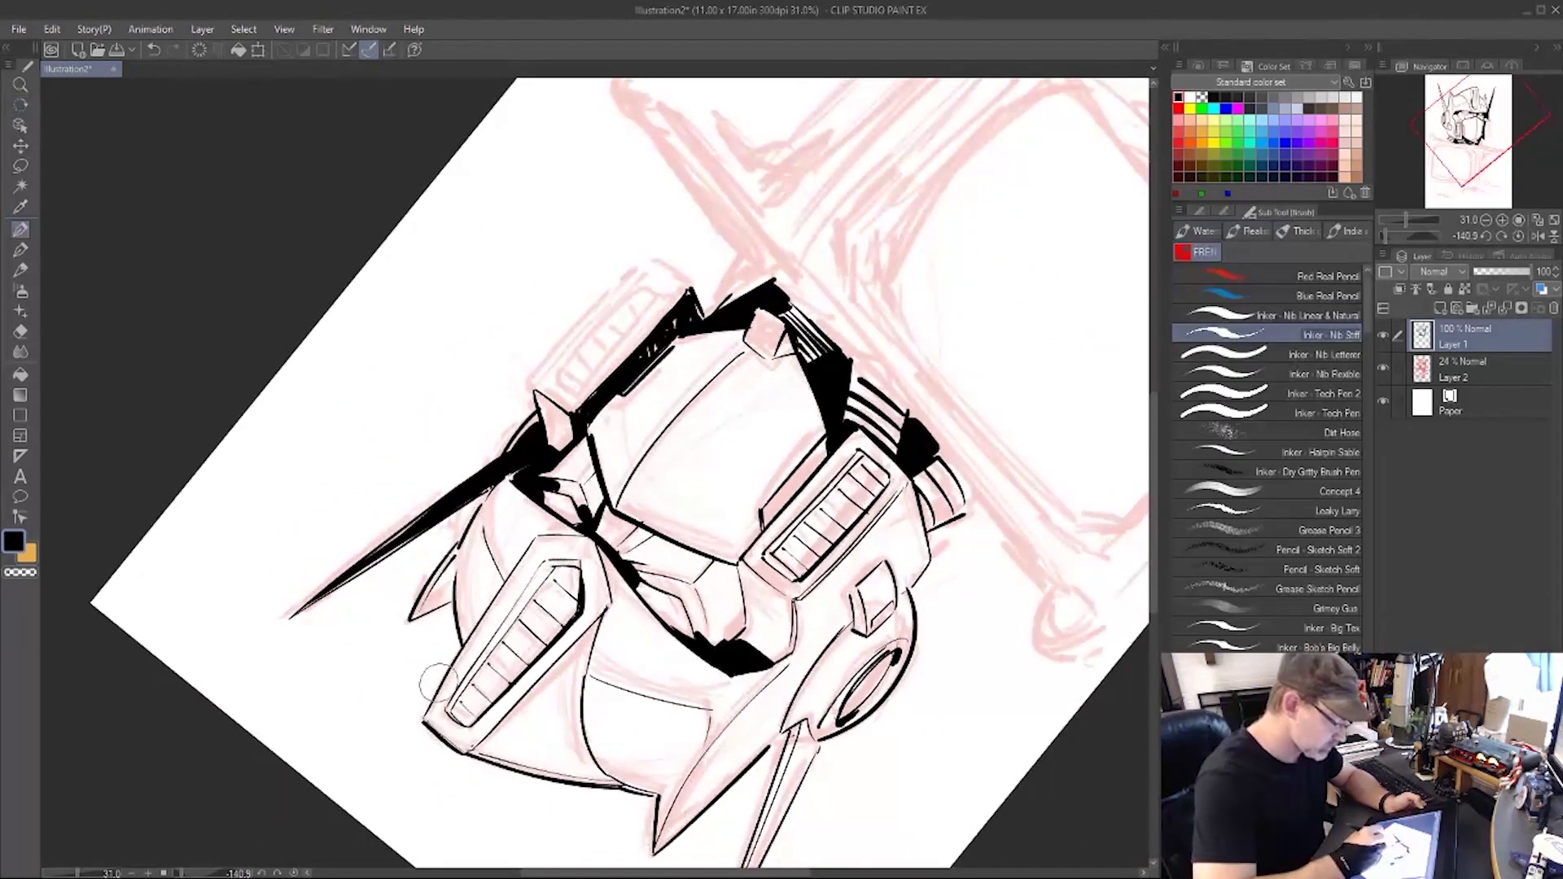
left_click_drag(421, 715, 538, 539)
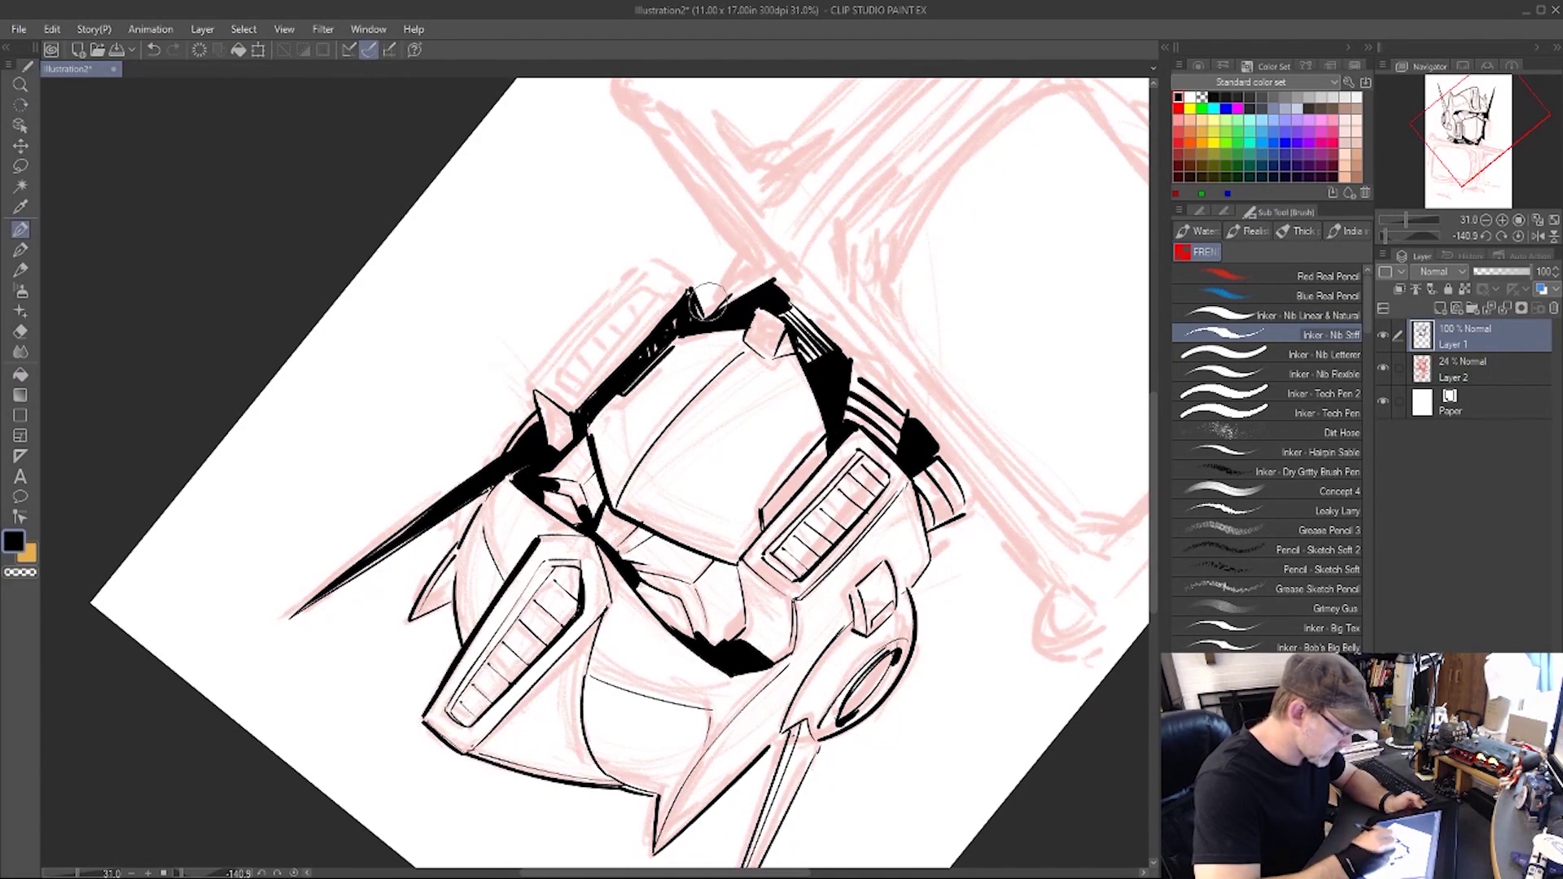
Erase the small pointed wedge above the right cheek vent and clean up the black edge beside it.
key("r")
left_click_drag(894, 253, 576, 690)
key("ctrl+space")
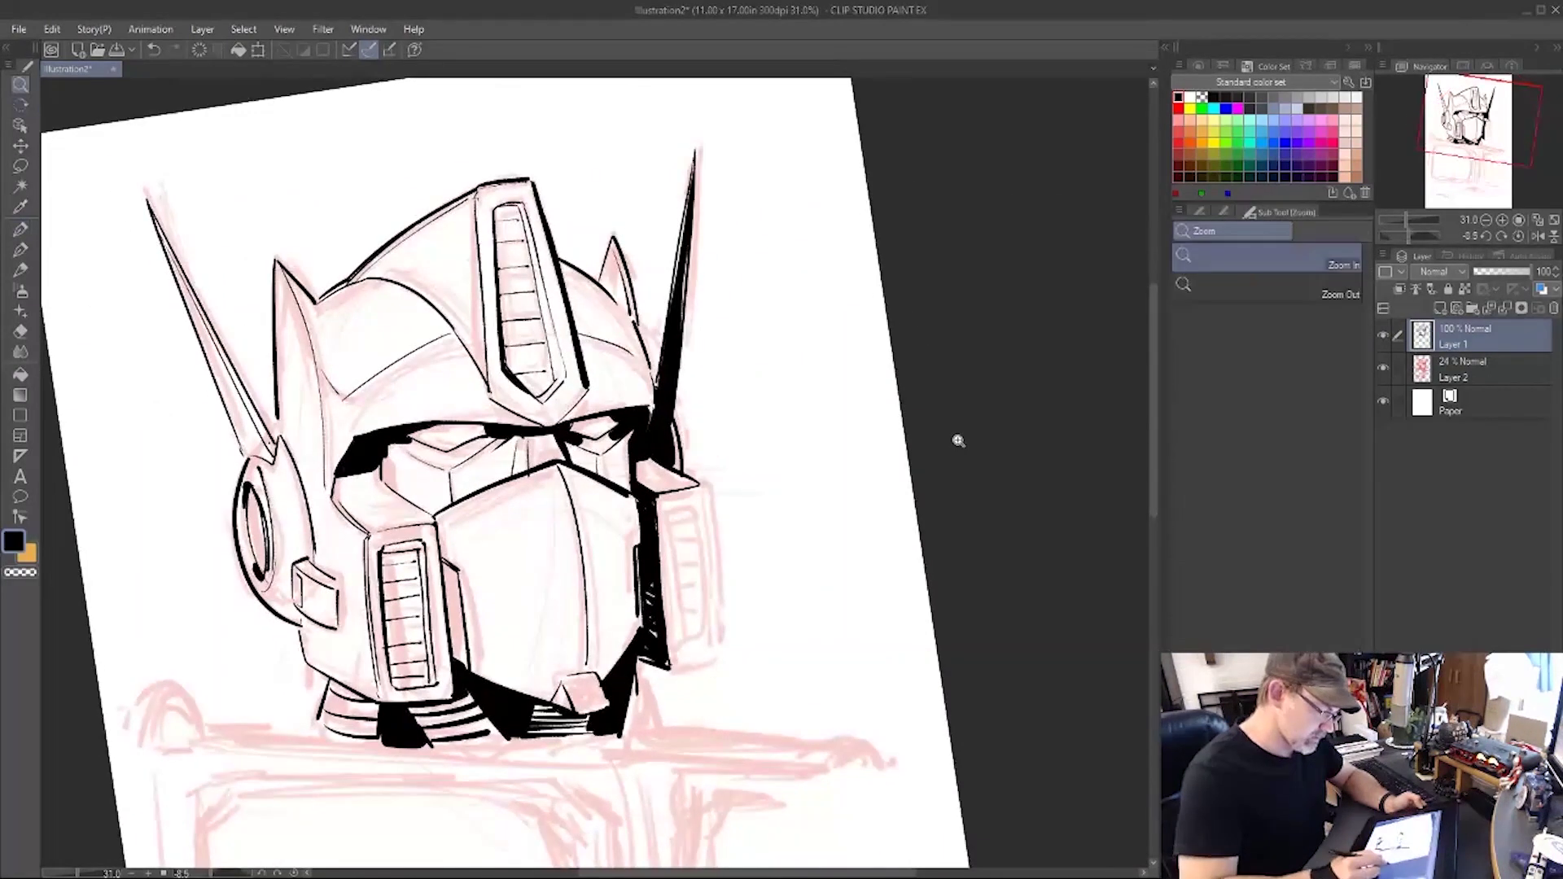
left_click_drag(956, 439, 942, 432)
key("space")
left_click_drag(998, 568, 977, 530)
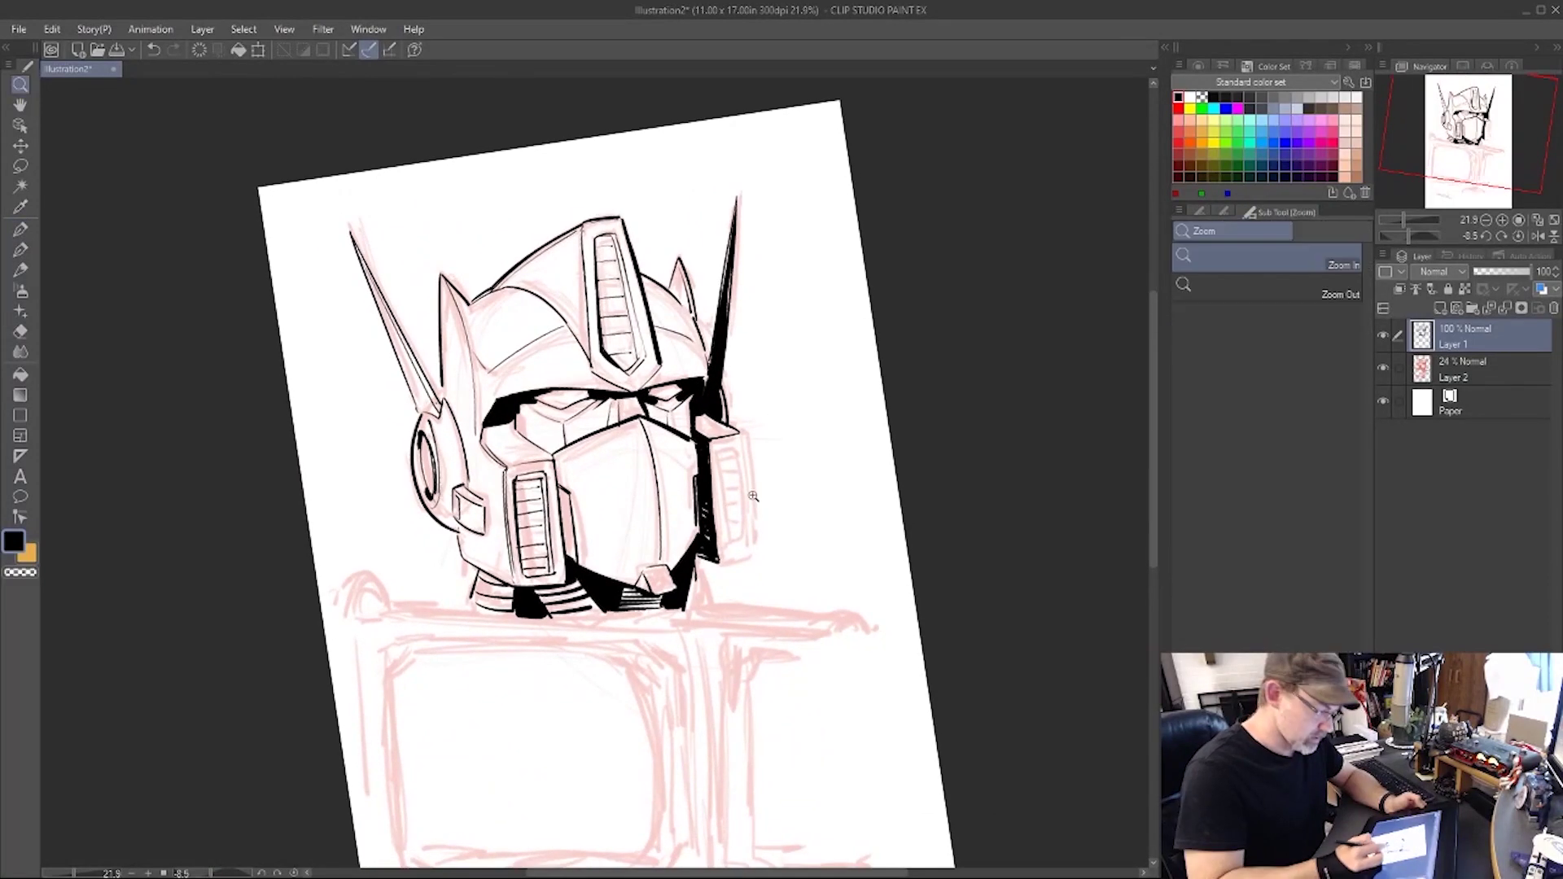
scroll(773, 489, "up", 3)
key("p")
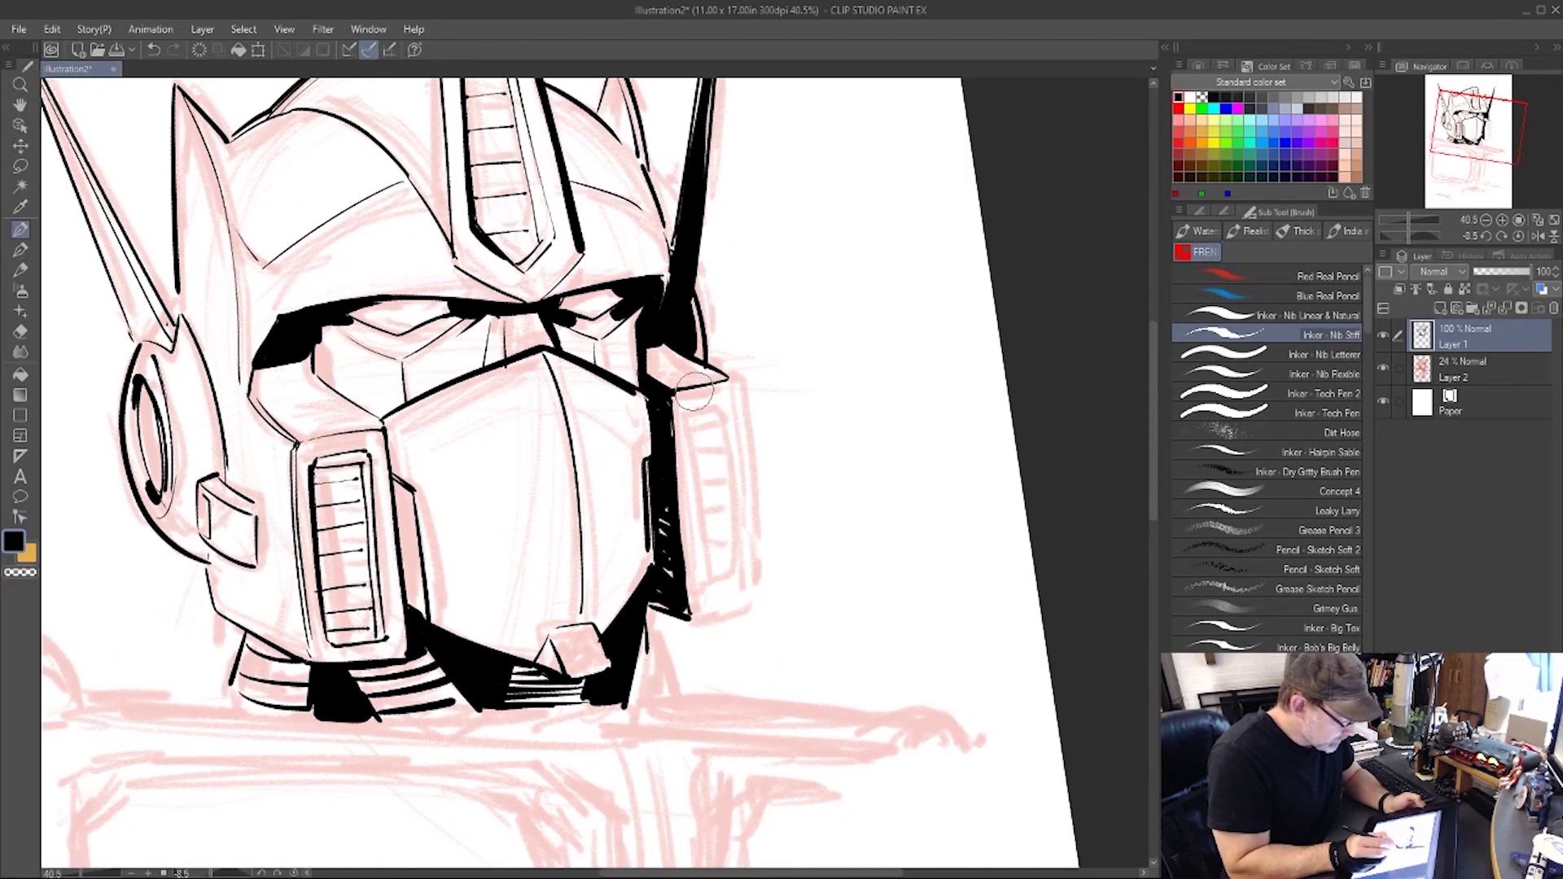
key("e")
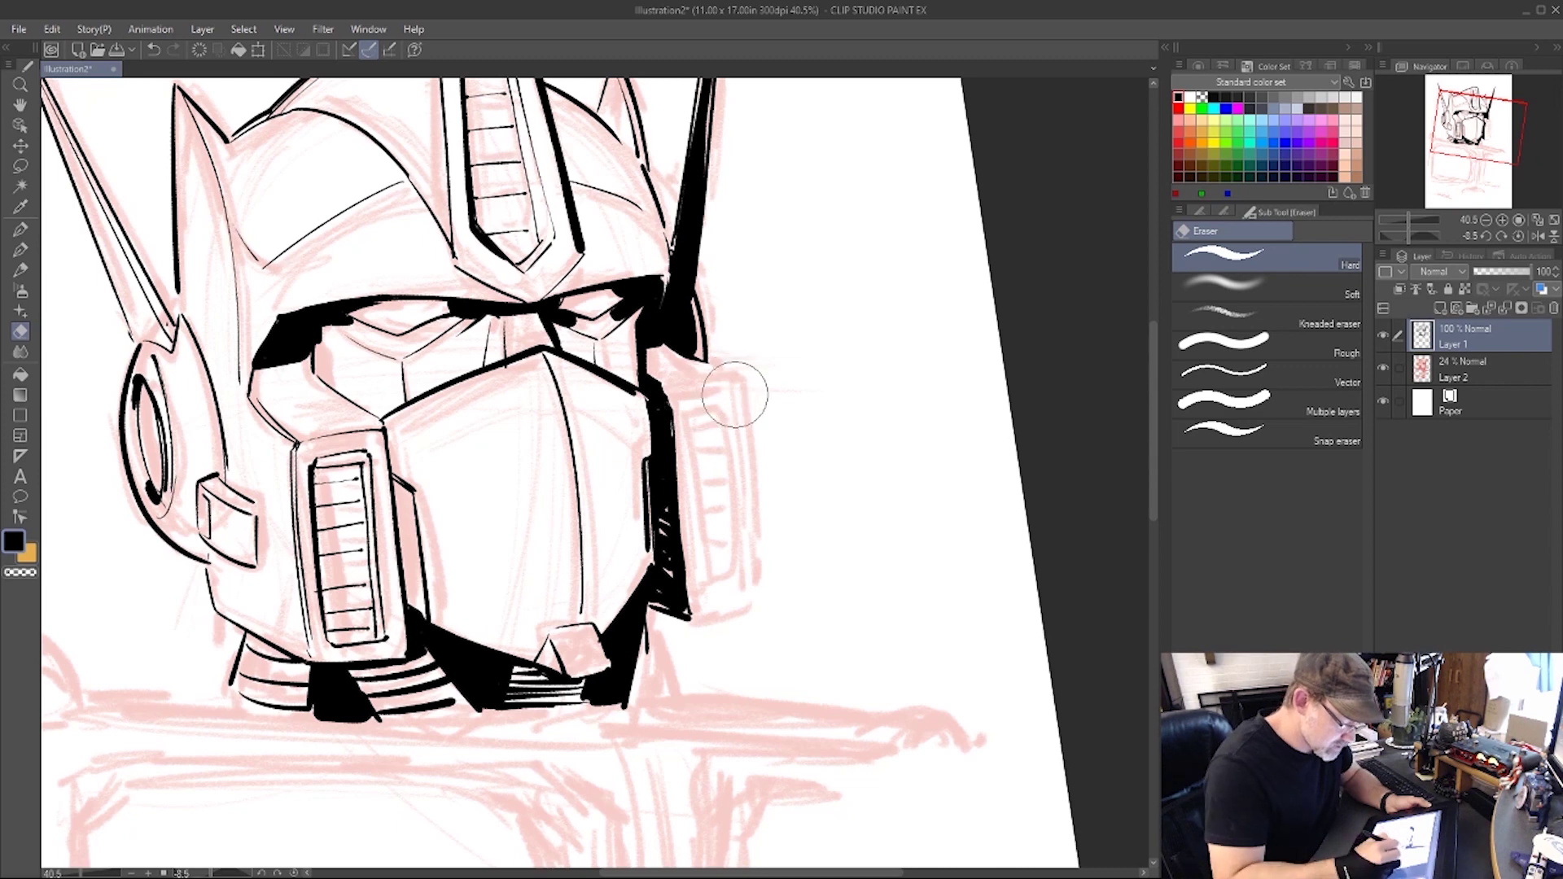
key("b")
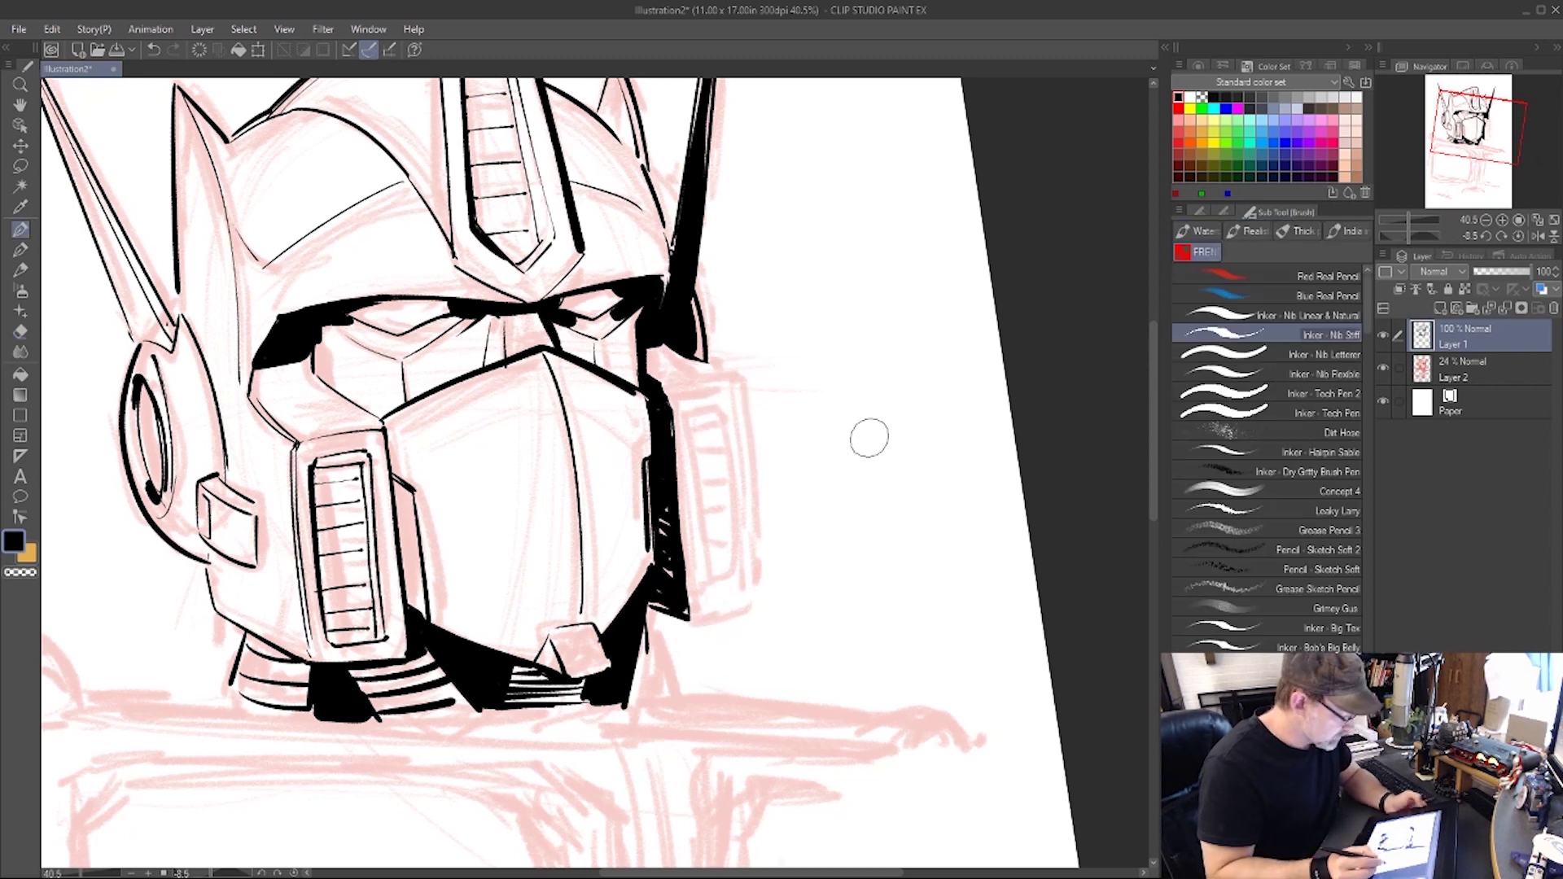
Ink the angled top edges of the right cheek vent housing, from the mask's black shadow to its outer corner.
key("r")
left_click_drag(1004, 496, 995, 390)
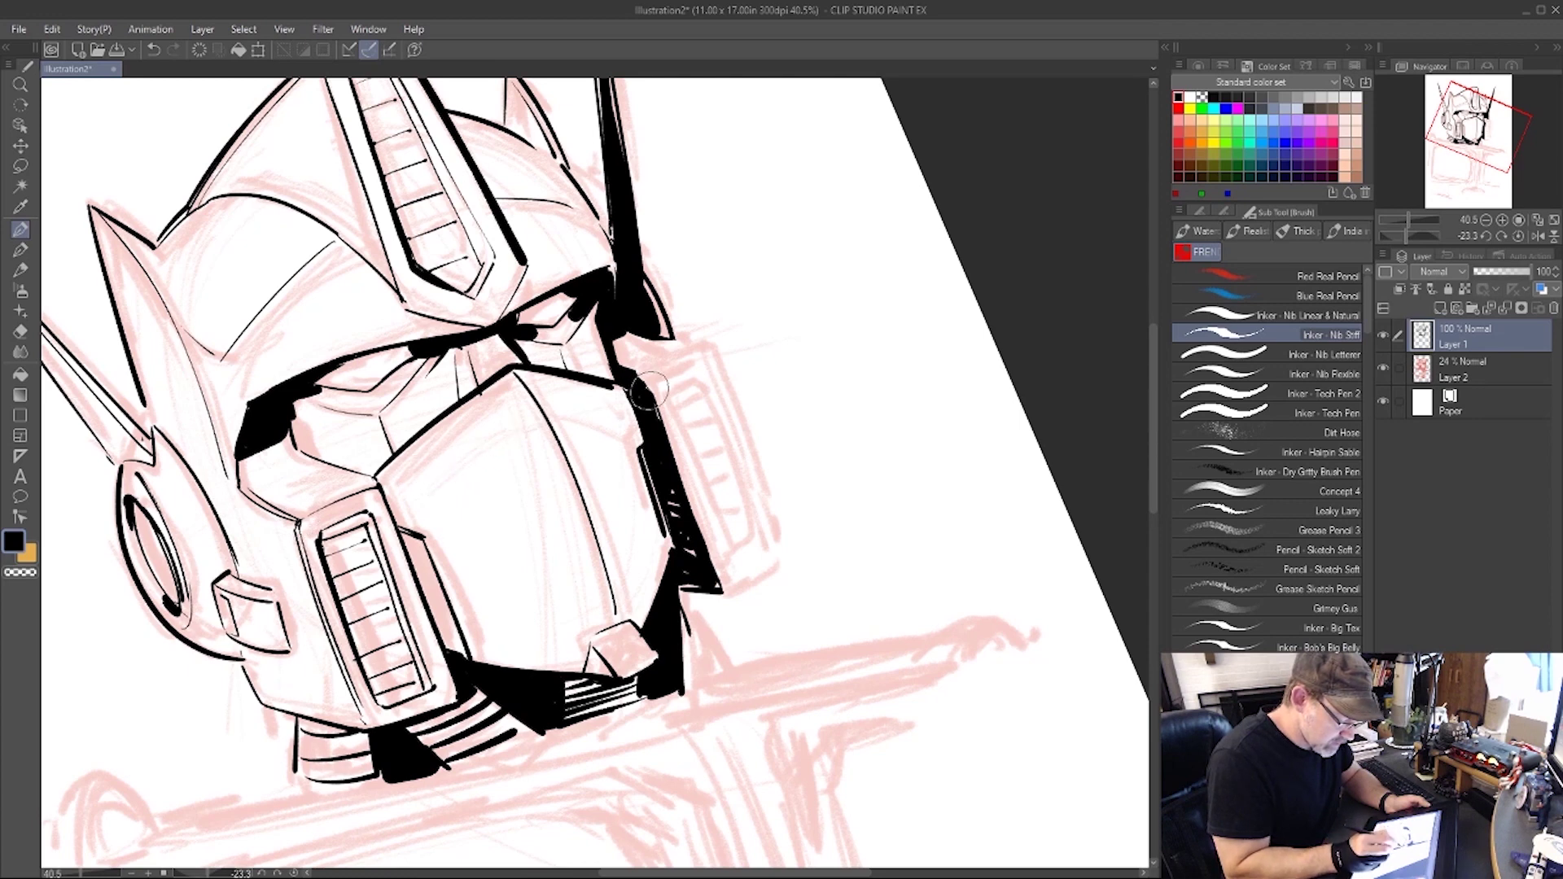
left_click_drag(648, 394, 721, 366)
key("r")
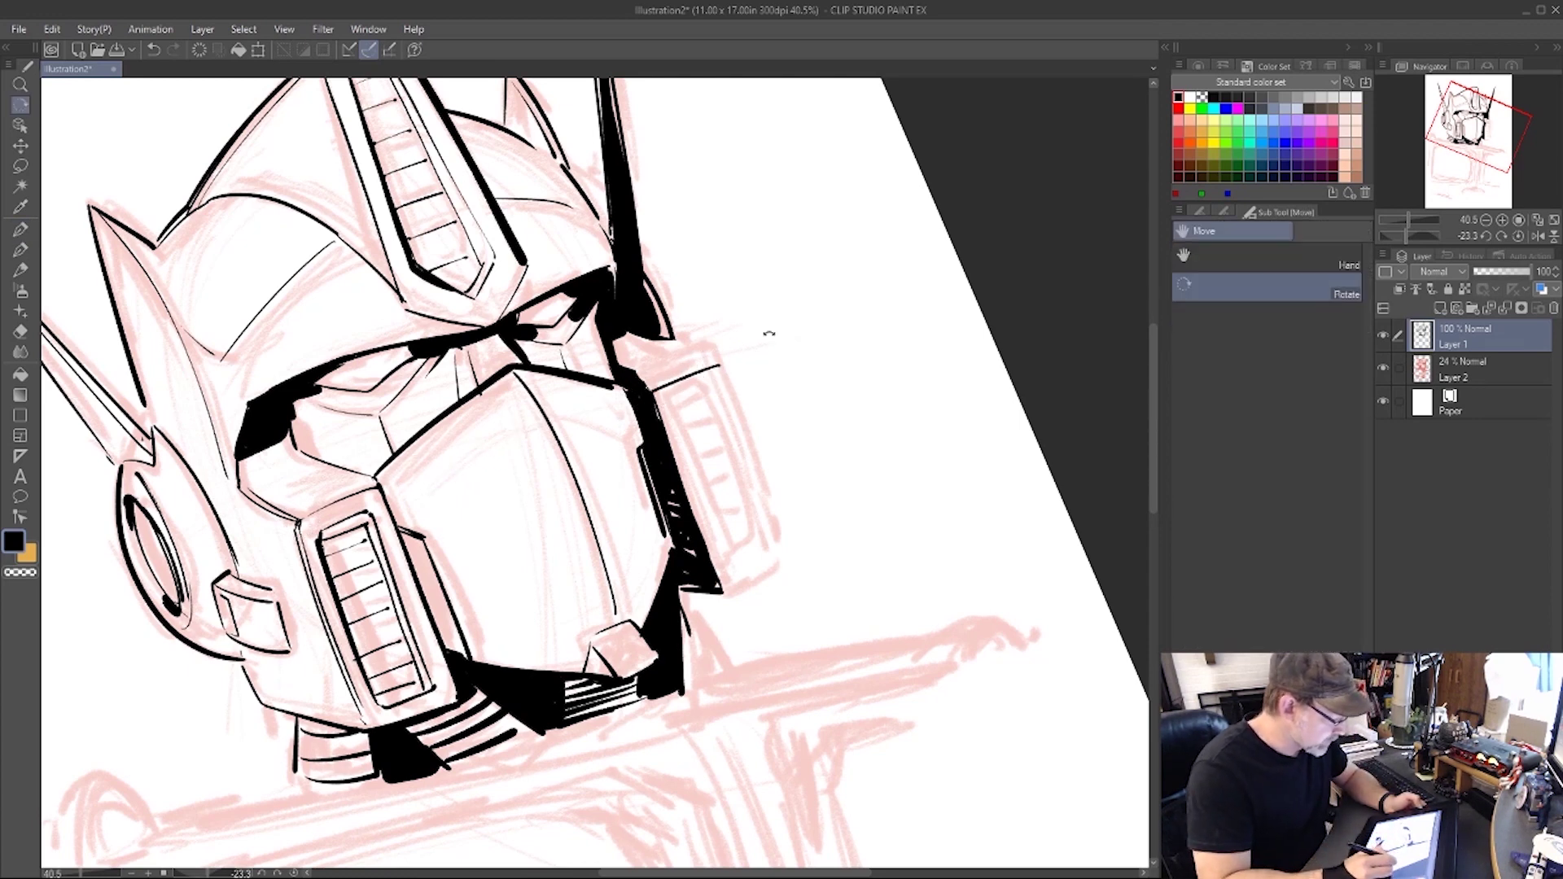
mouse_move(965, 442)
left_mouse_down()
mouse_move(977, 673)
mouse_move(928, 728)
left_mouse_up()
left_click_drag(716, 391, 762, 475)
mouse_move(712, 393)
left_mouse_down()
mouse_move(680, 417)
mouse_move(737, 407)
mouse_move(718, 399)
mouse_move(734, 430)
left_mouse_up()
Ink the right cheek vent housing's outer side and bottom edge, and the long sides of its inset slot.
key("shift+space")
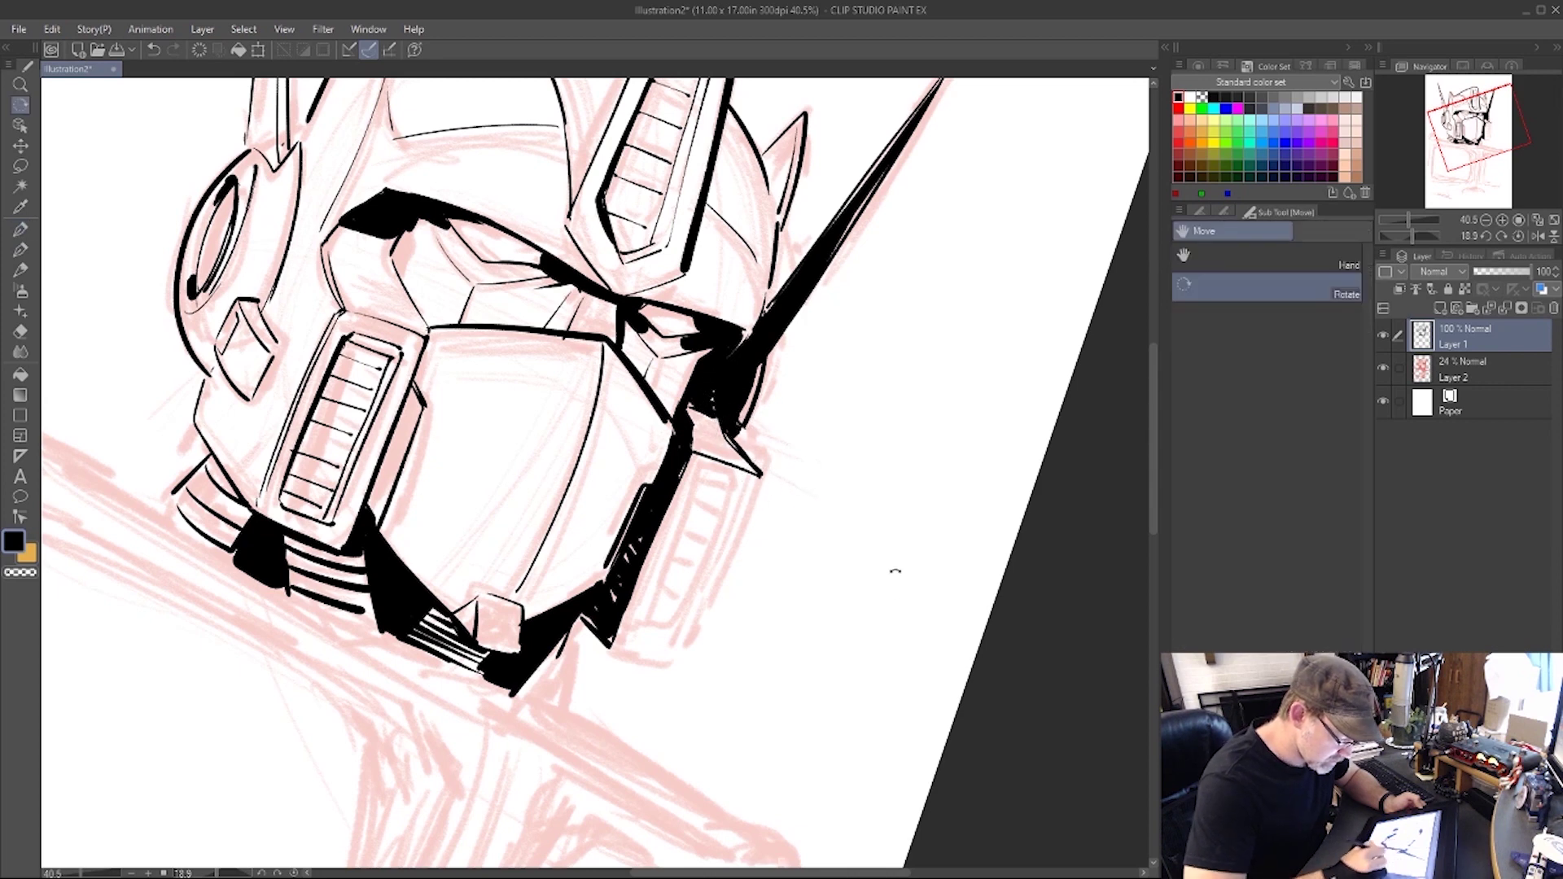
left_click_drag(893, 569, 843, 658)
mouse_move(731, 446)
left_mouse_down()
mouse_move(748, 529)
mouse_move(622, 673)
left_mouse_up()
left_click_drag(539, 615, 593, 684)
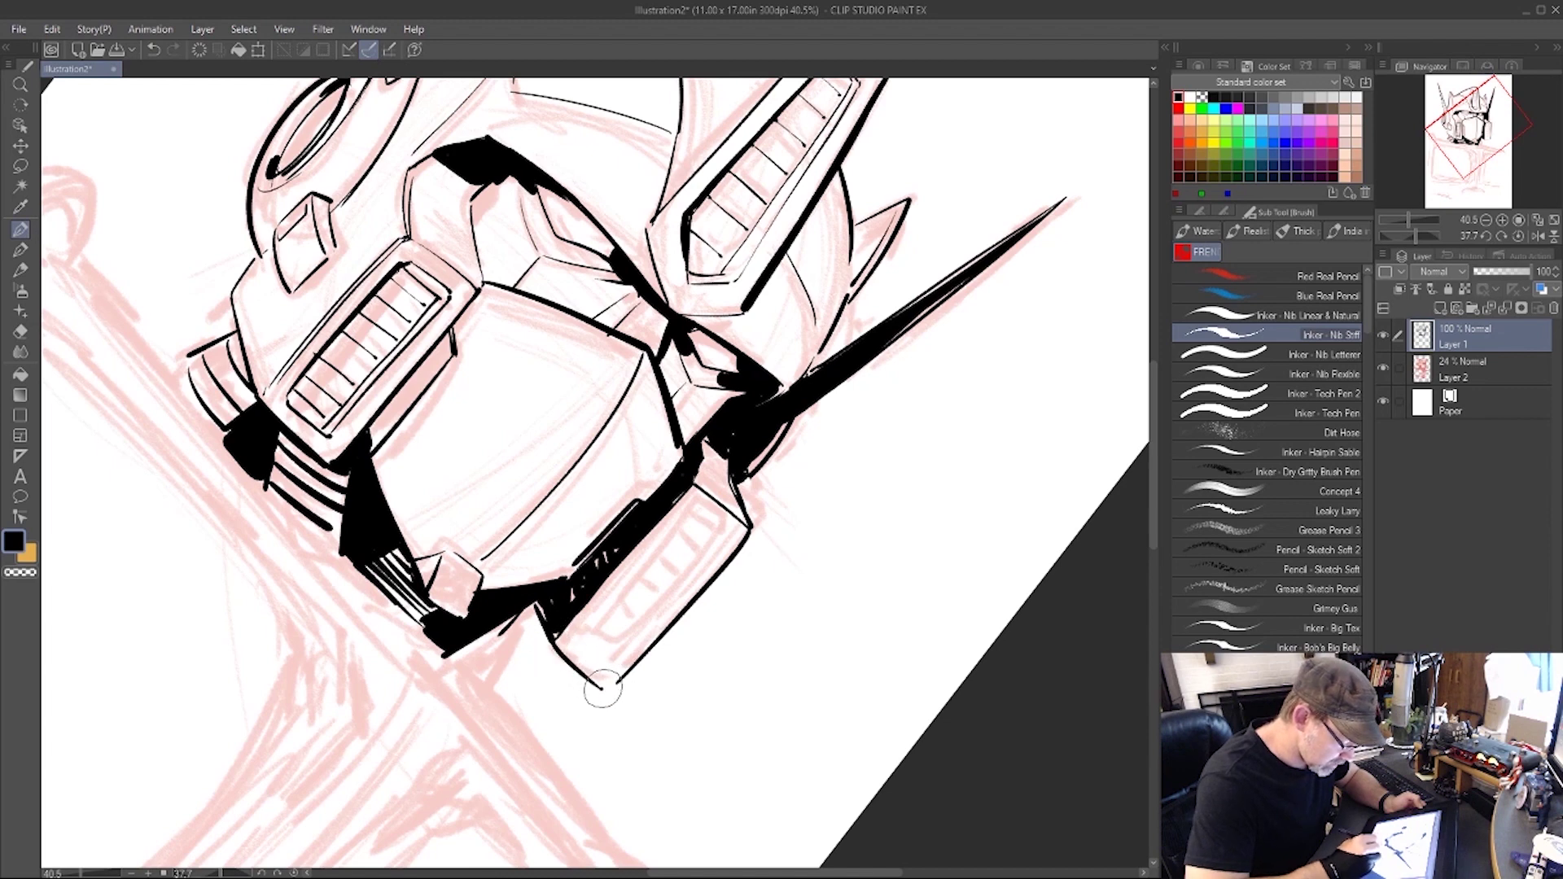
left_click_drag(578, 631, 686, 506)
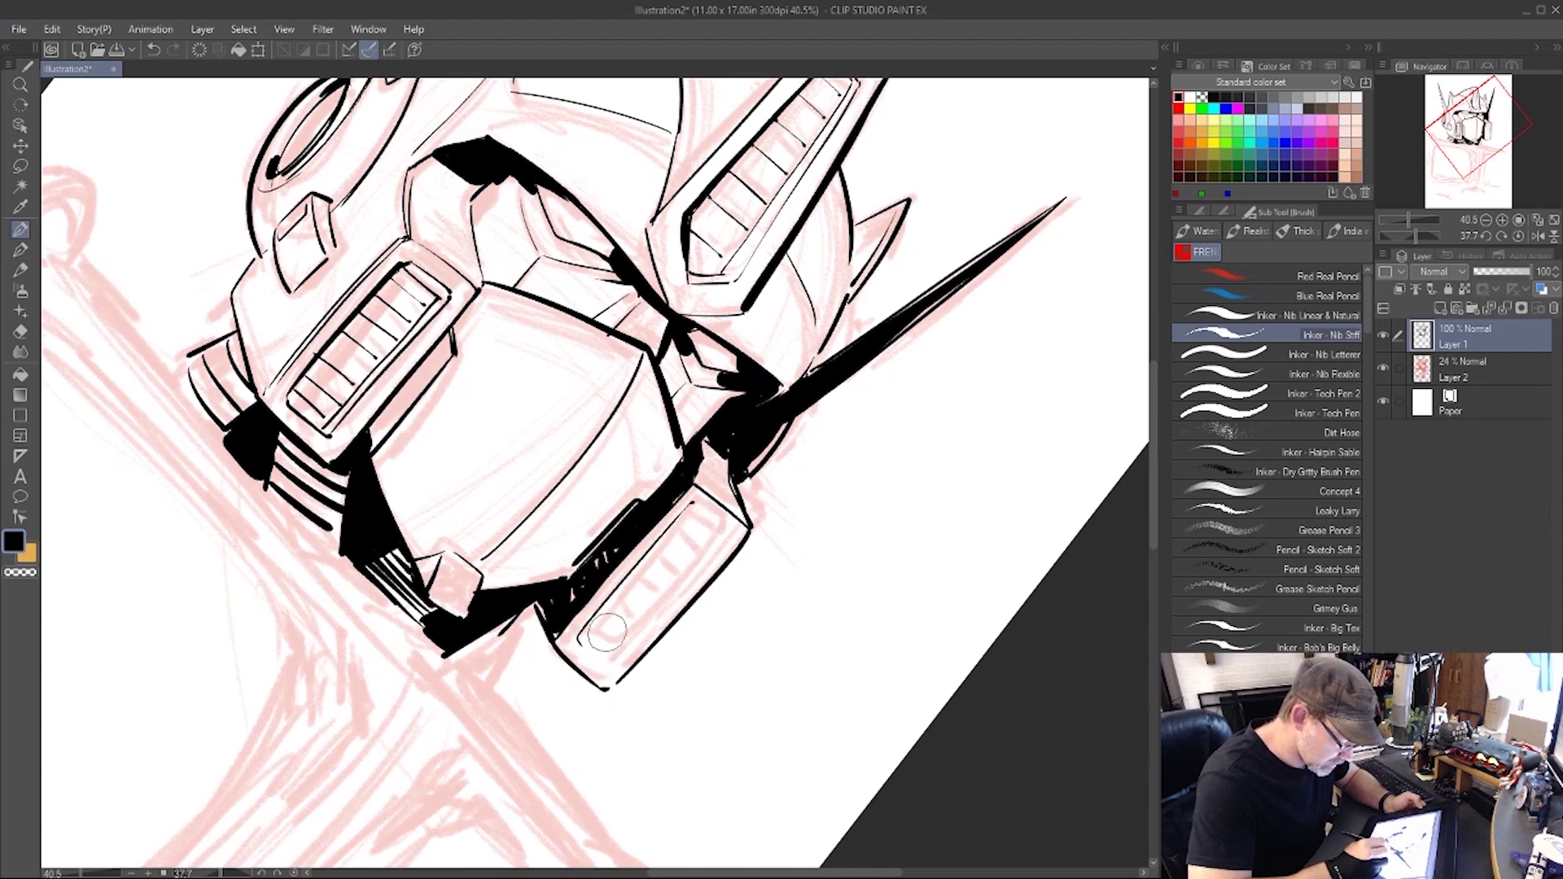
left_click_drag(610, 658, 711, 550)
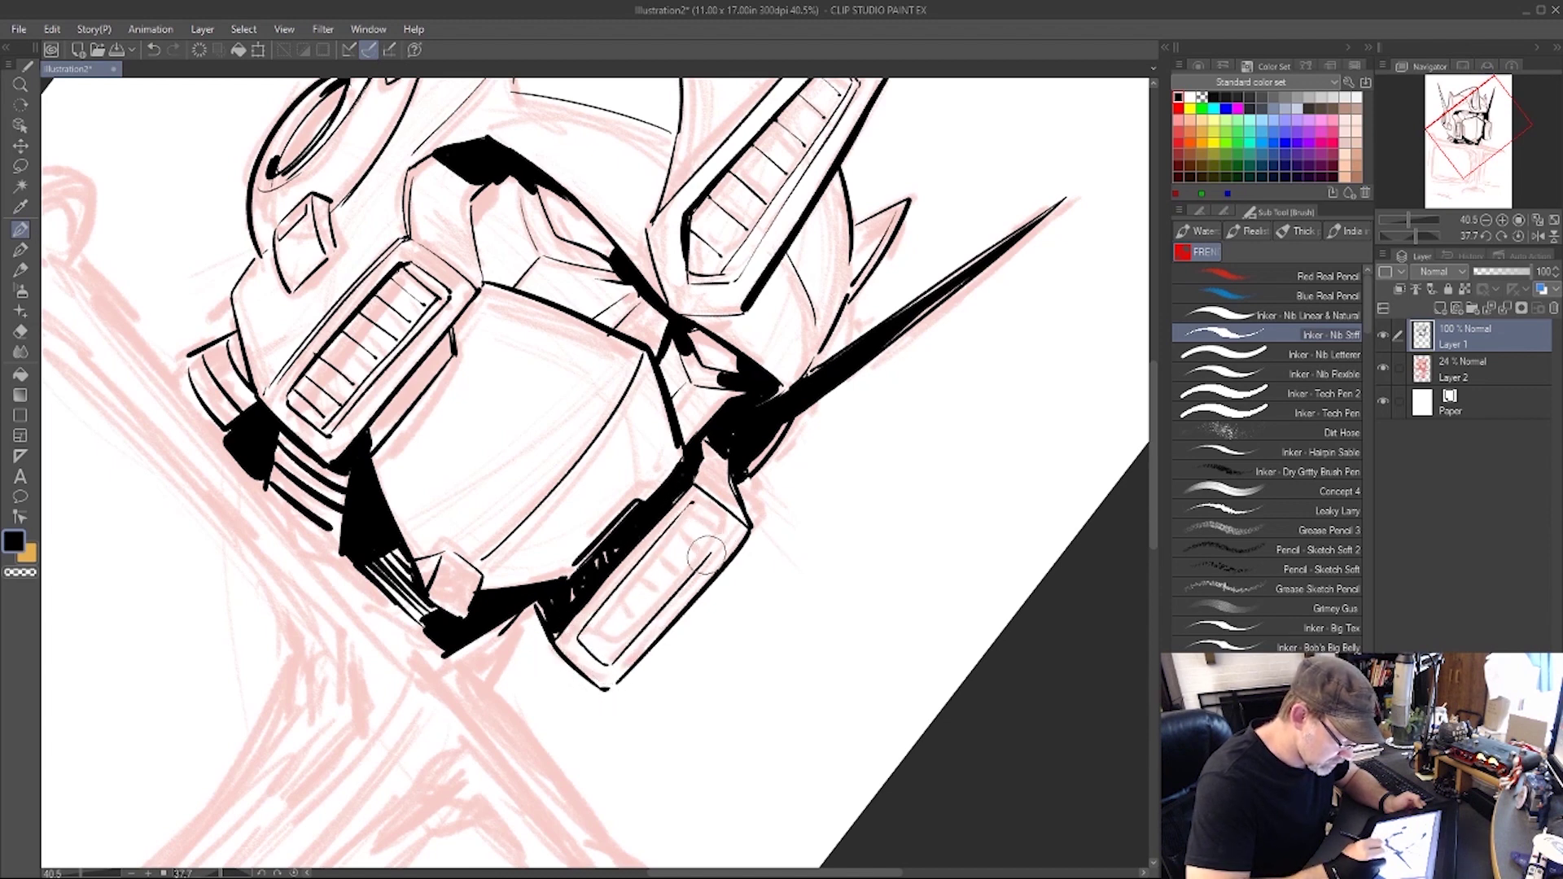
Add heavy black accents to the inner corners and bottom ends of both cheek vent slots.
key("r")
mouse_move(1023, 750)
left_mouse_down()
mouse_move(1047, 370)
mouse_move(896, 157)
left_mouse_up()
key("p")
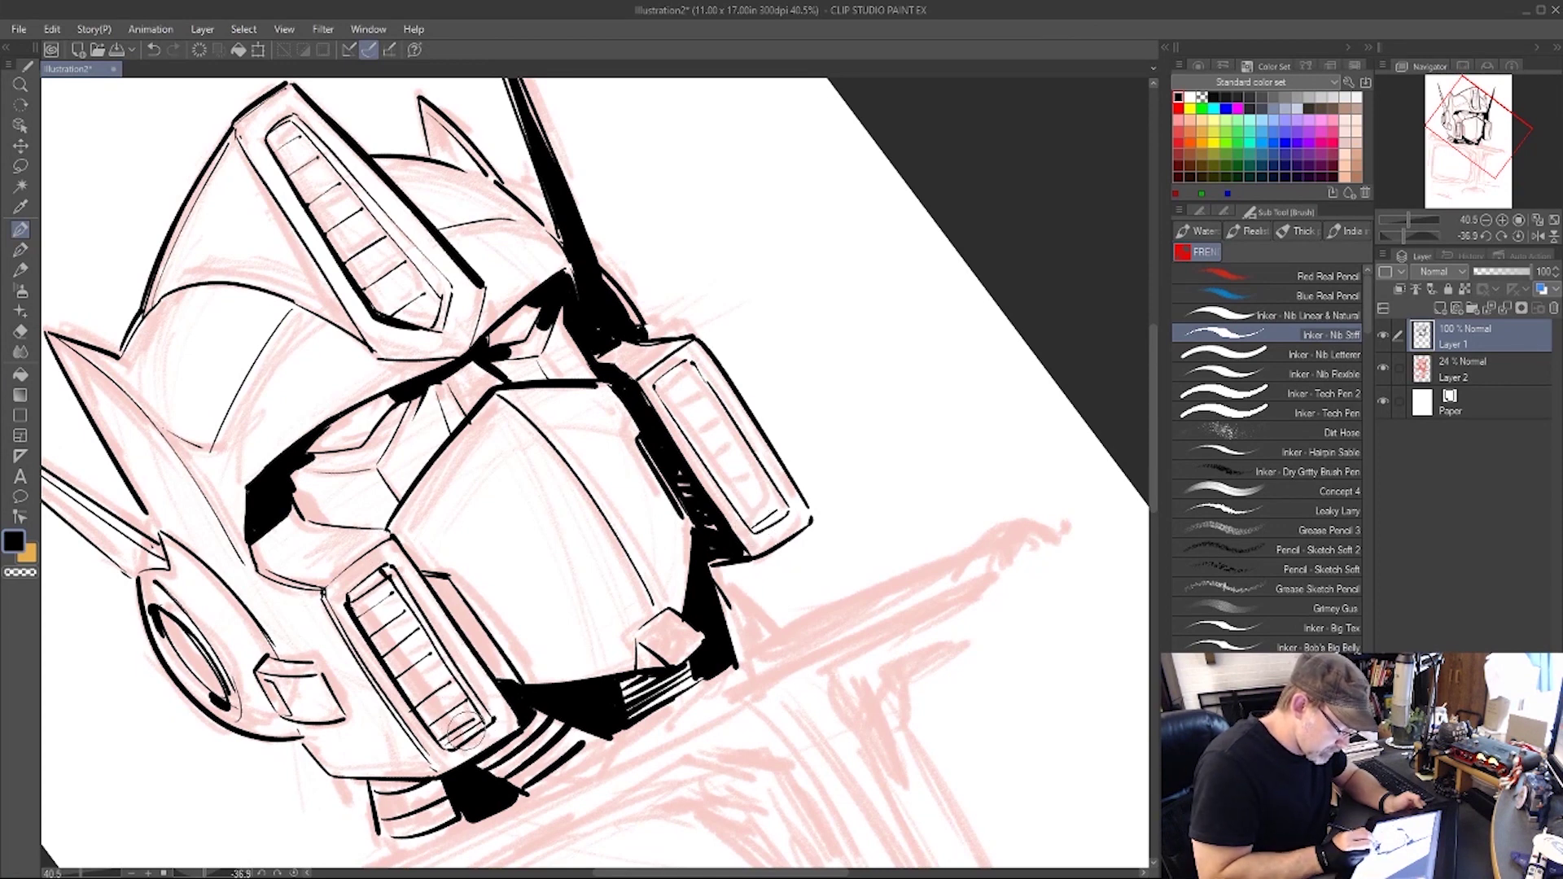
key("shift+space")
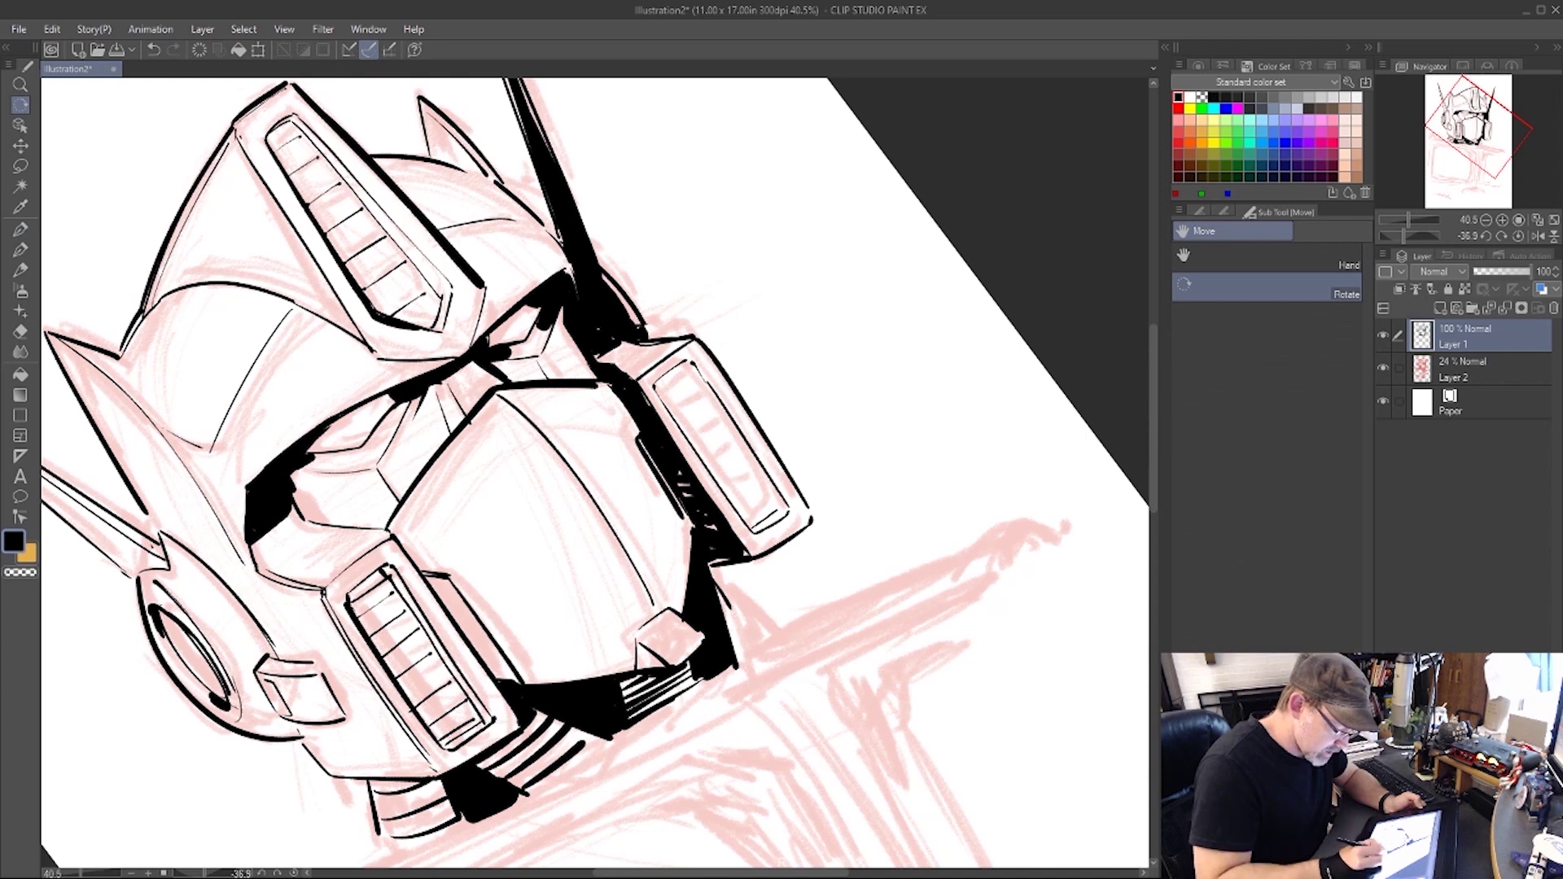
mouse_move(1001, 447)
left_mouse_down()
mouse_move(952, 578)
mouse_move(824, 732)
left_mouse_up()
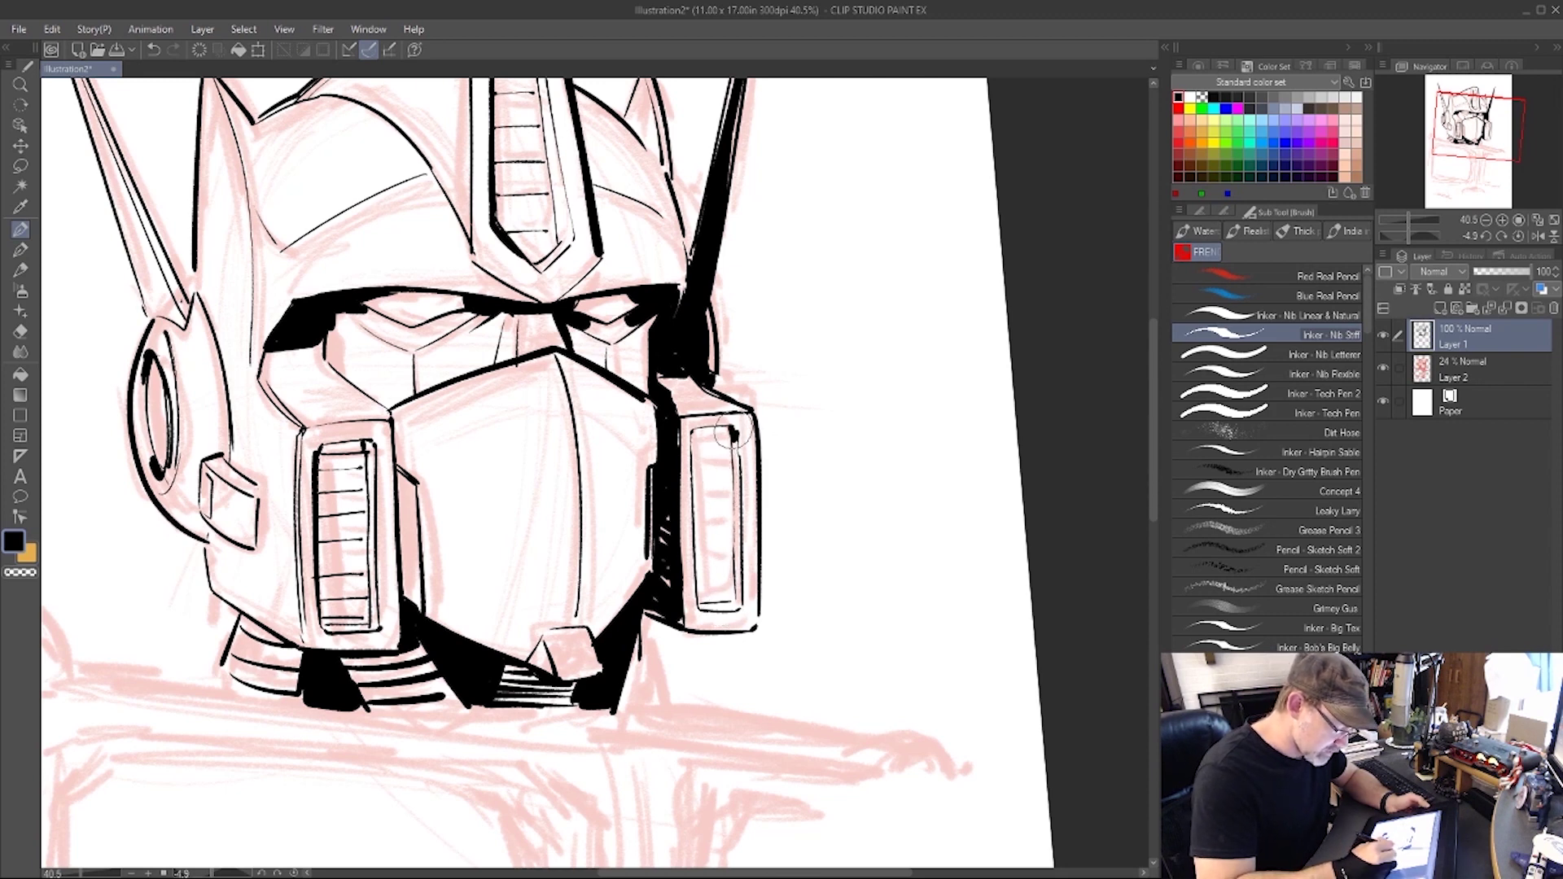
left_click_drag(371, 439, 366, 450)
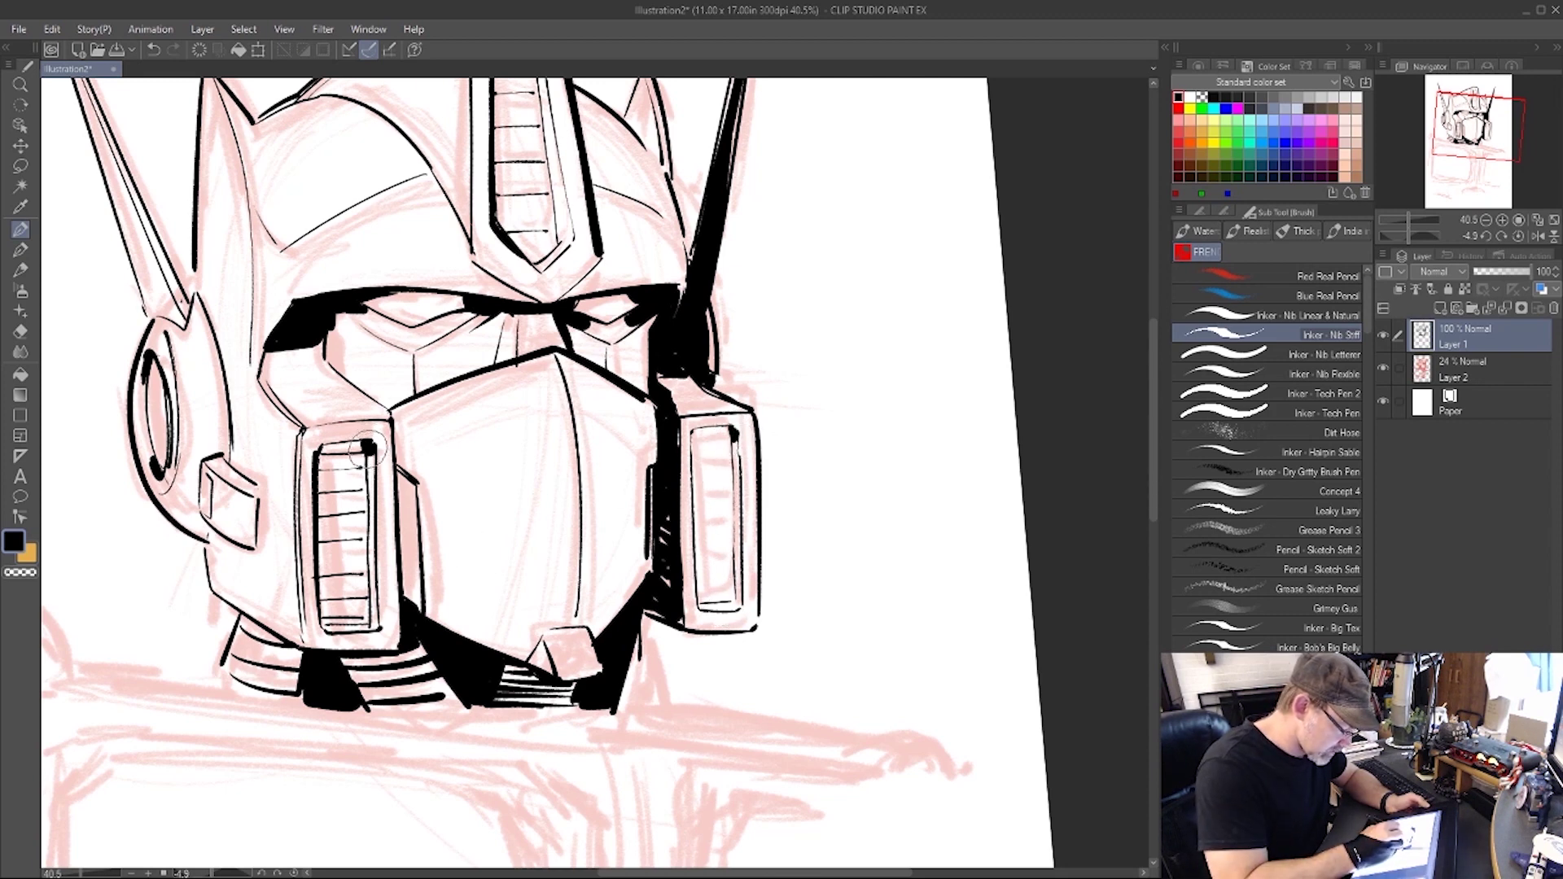
left_click_drag(333, 623, 365, 627)
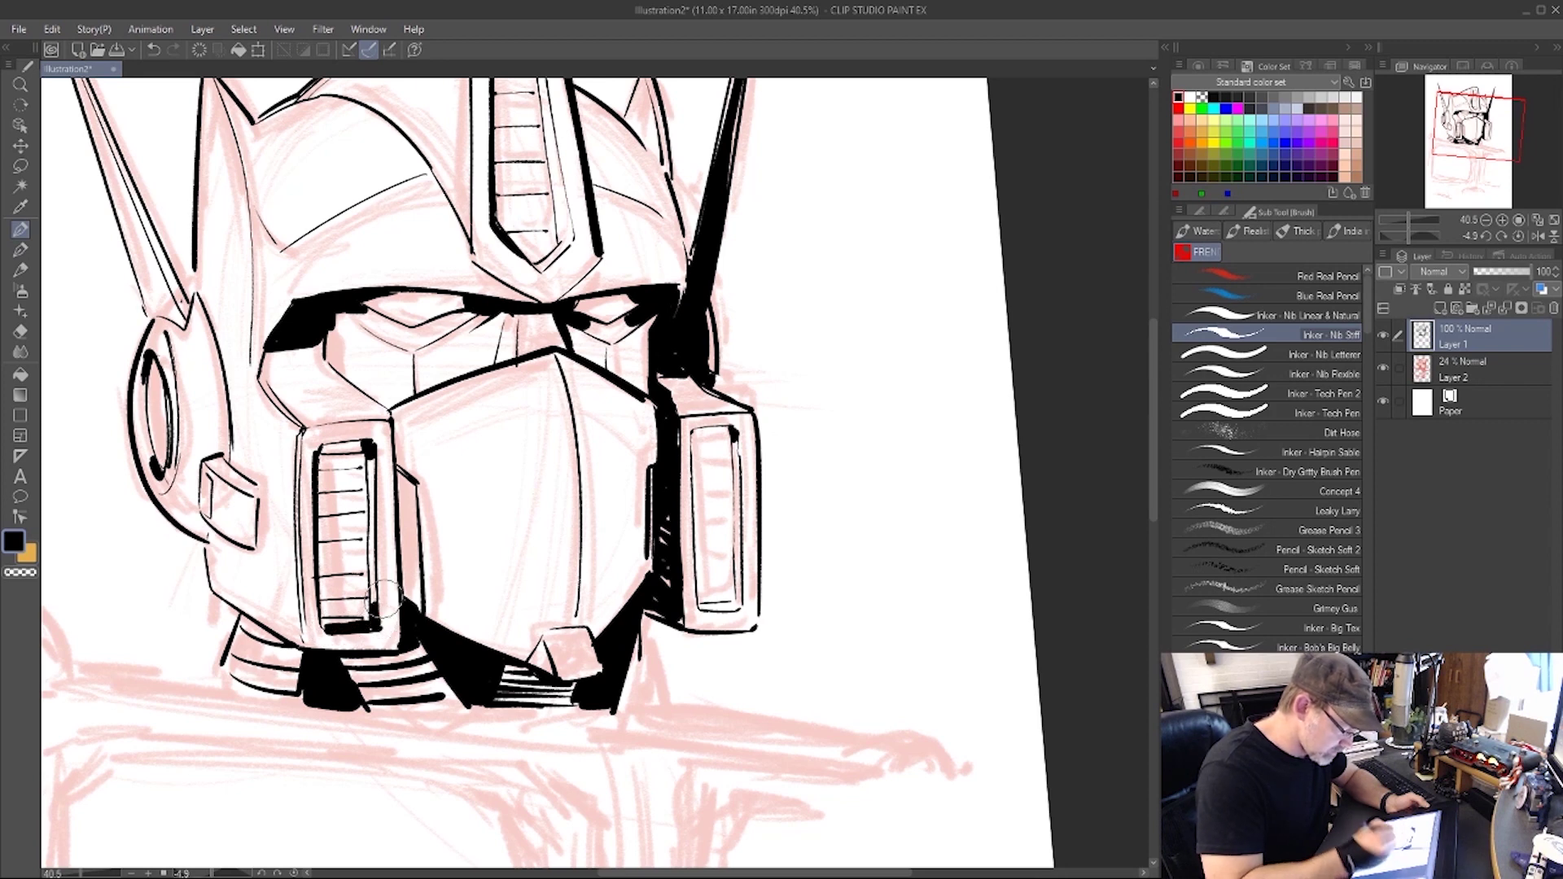
mouse_move(740, 591)
left_mouse_down()
mouse_move(714, 604)
mouse_move(733, 607)
left_mouse_up()
Ink the slats across the right cheek vent slot and thicken the slot's long side nearest the mask.
key("r")
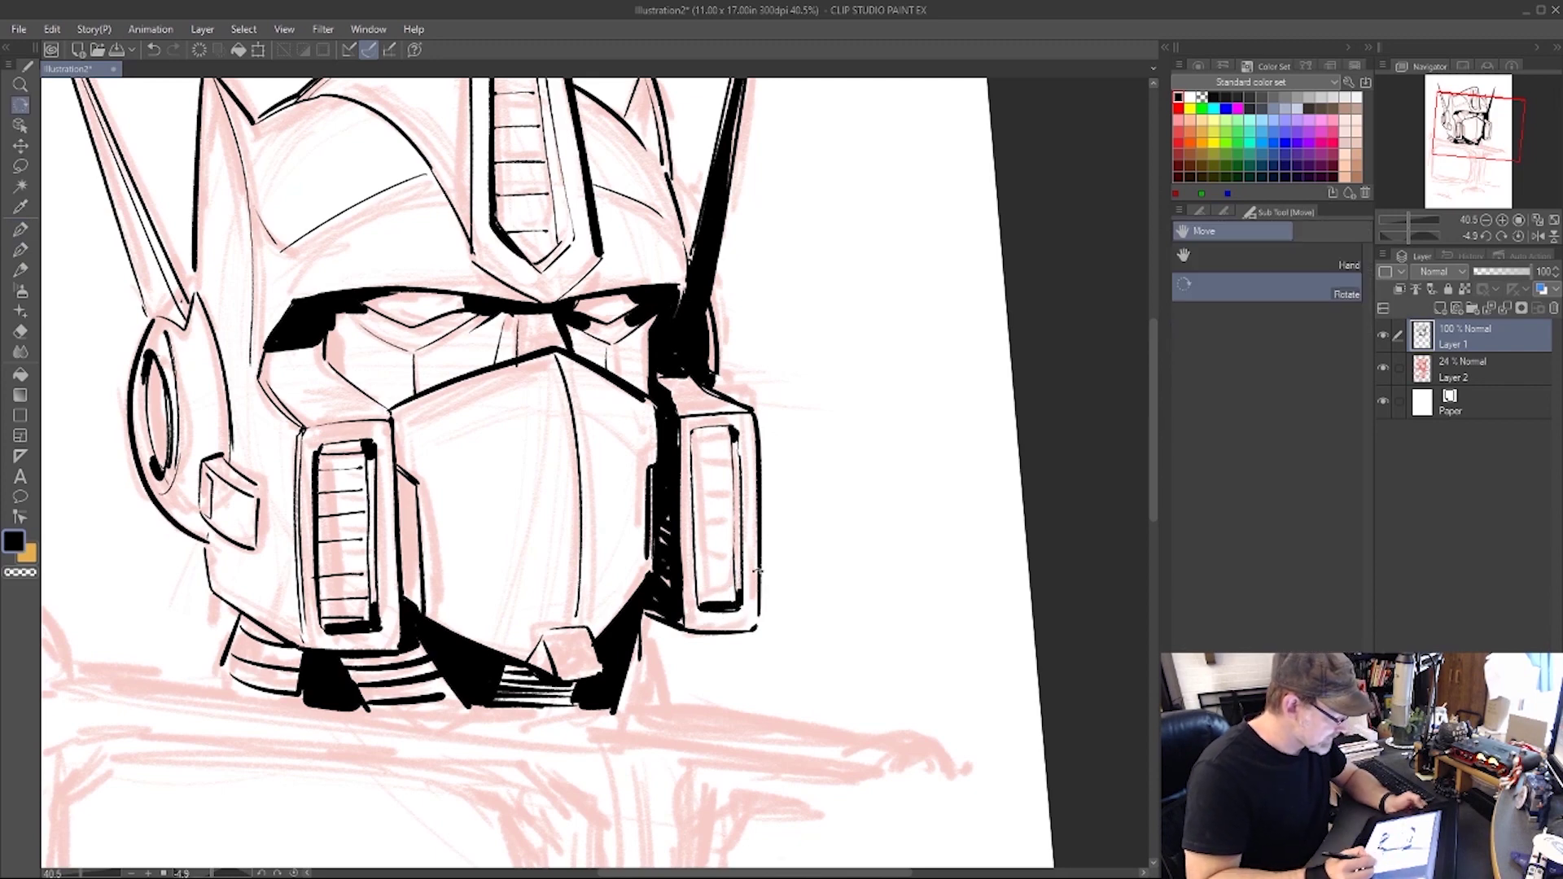
mouse_move(1025, 534)
left_mouse_down()
mouse_move(1002, 321)
mouse_move(920, 188)
left_mouse_up()
mouse_move(639, 376)
left_mouse_down()
mouse_move(656, 393)
mouse_move(680, 365)
mouse_move(679, 415)
mouse_move(704, 380)
mouse_move(699, 426)
mouse_move(720, 396)
mouse_move(719, 442)
mouse_move(740, 415)
mouse_move(733, 446)
left_mouse_up()
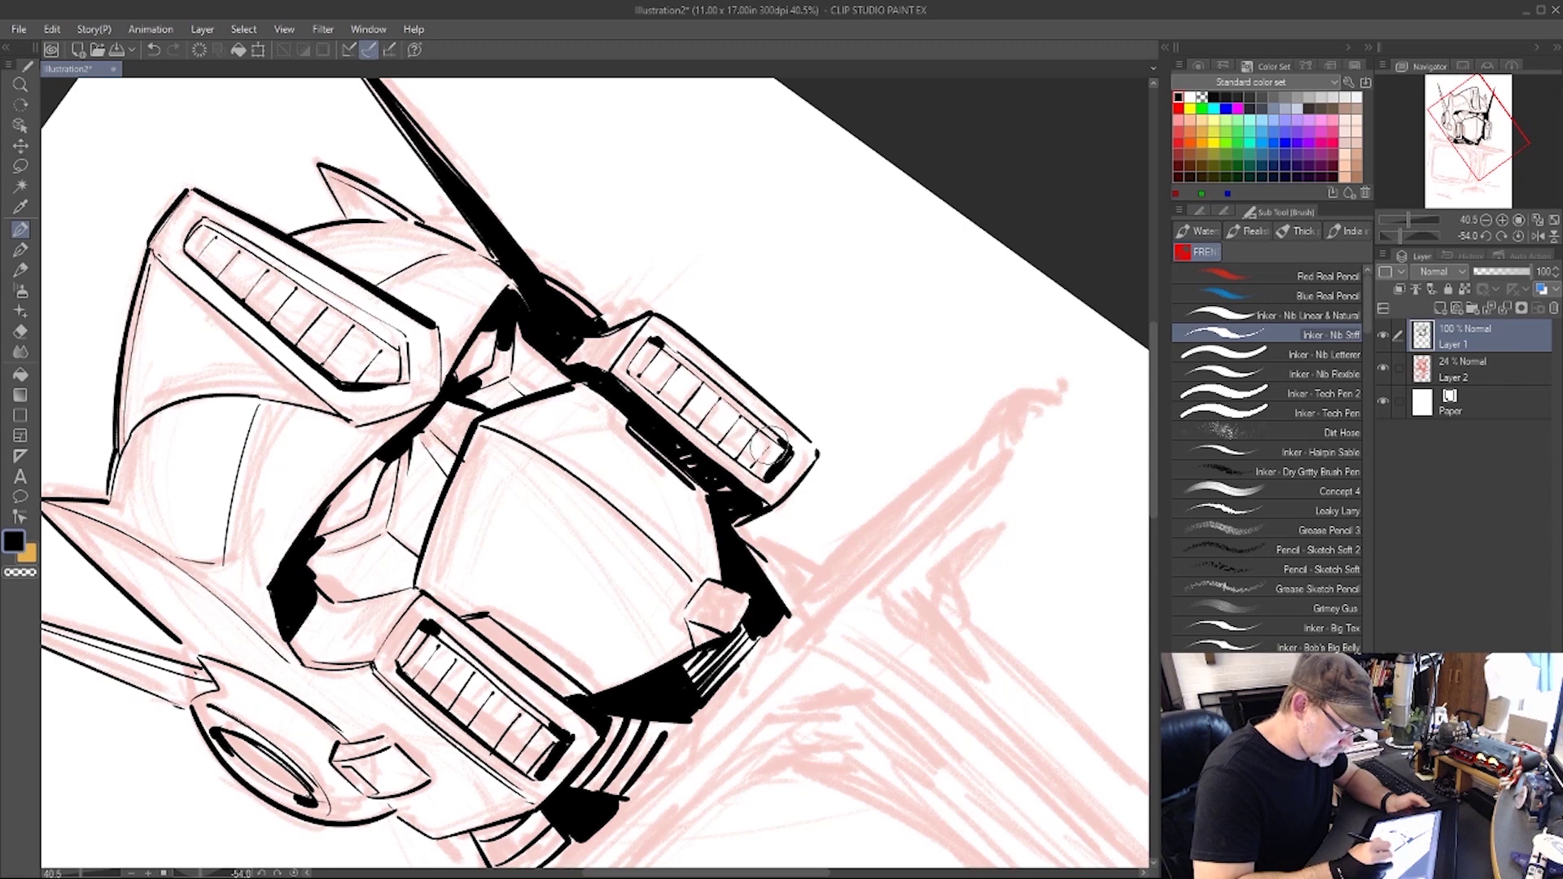
key("shift+space")
mouse_move(977, 252)
left_mouse_down()
mouse_move(962, 636)
mouse_move(702, 823)
left_mouse_up()
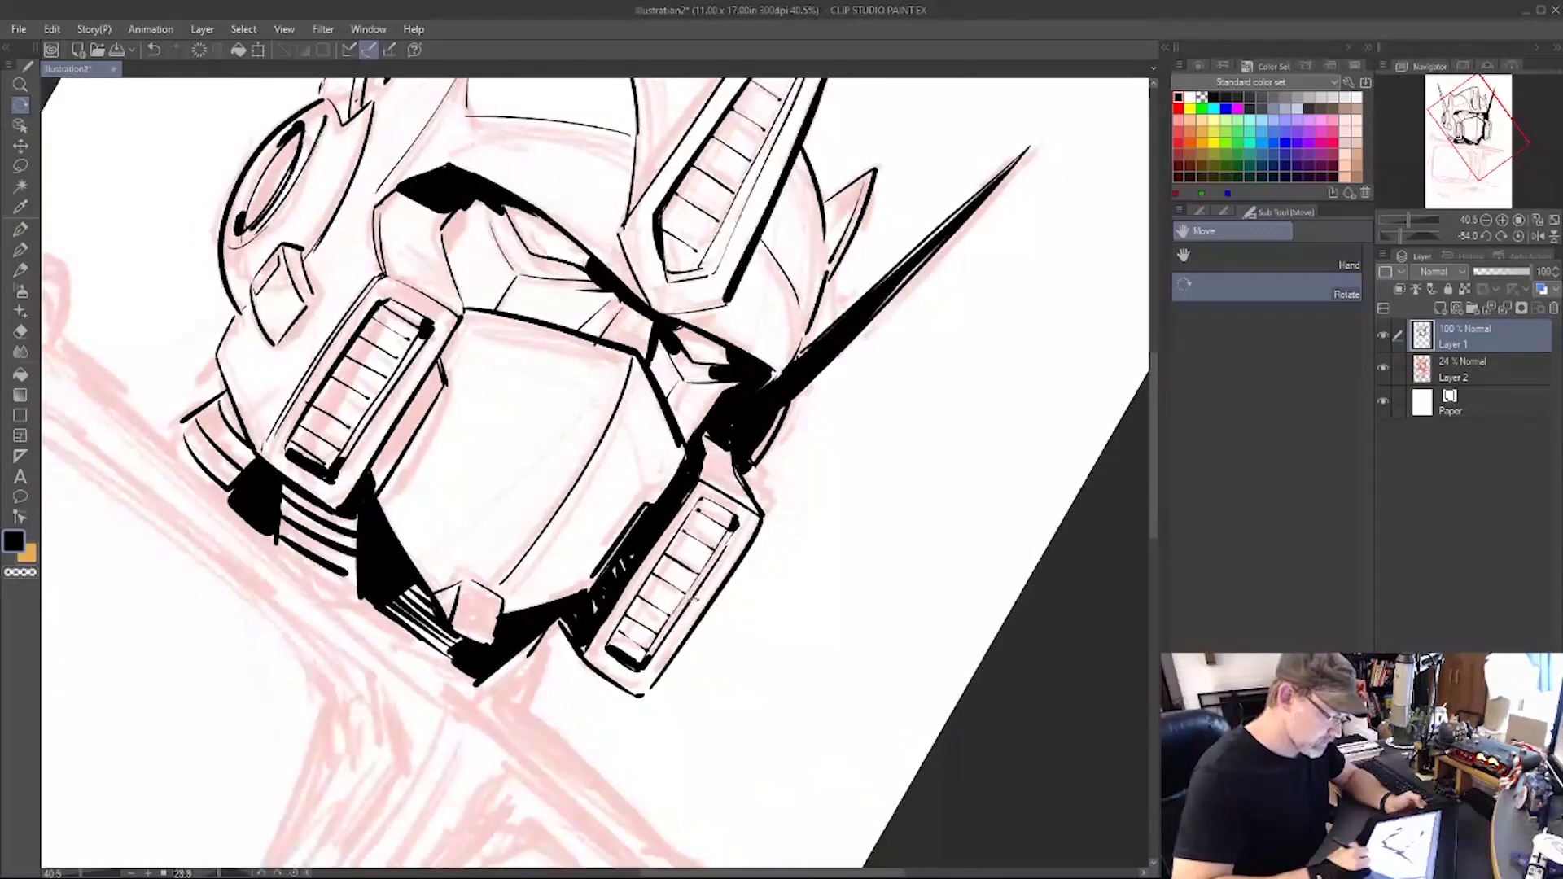
left_click_drag(613, 635, 699, 497)
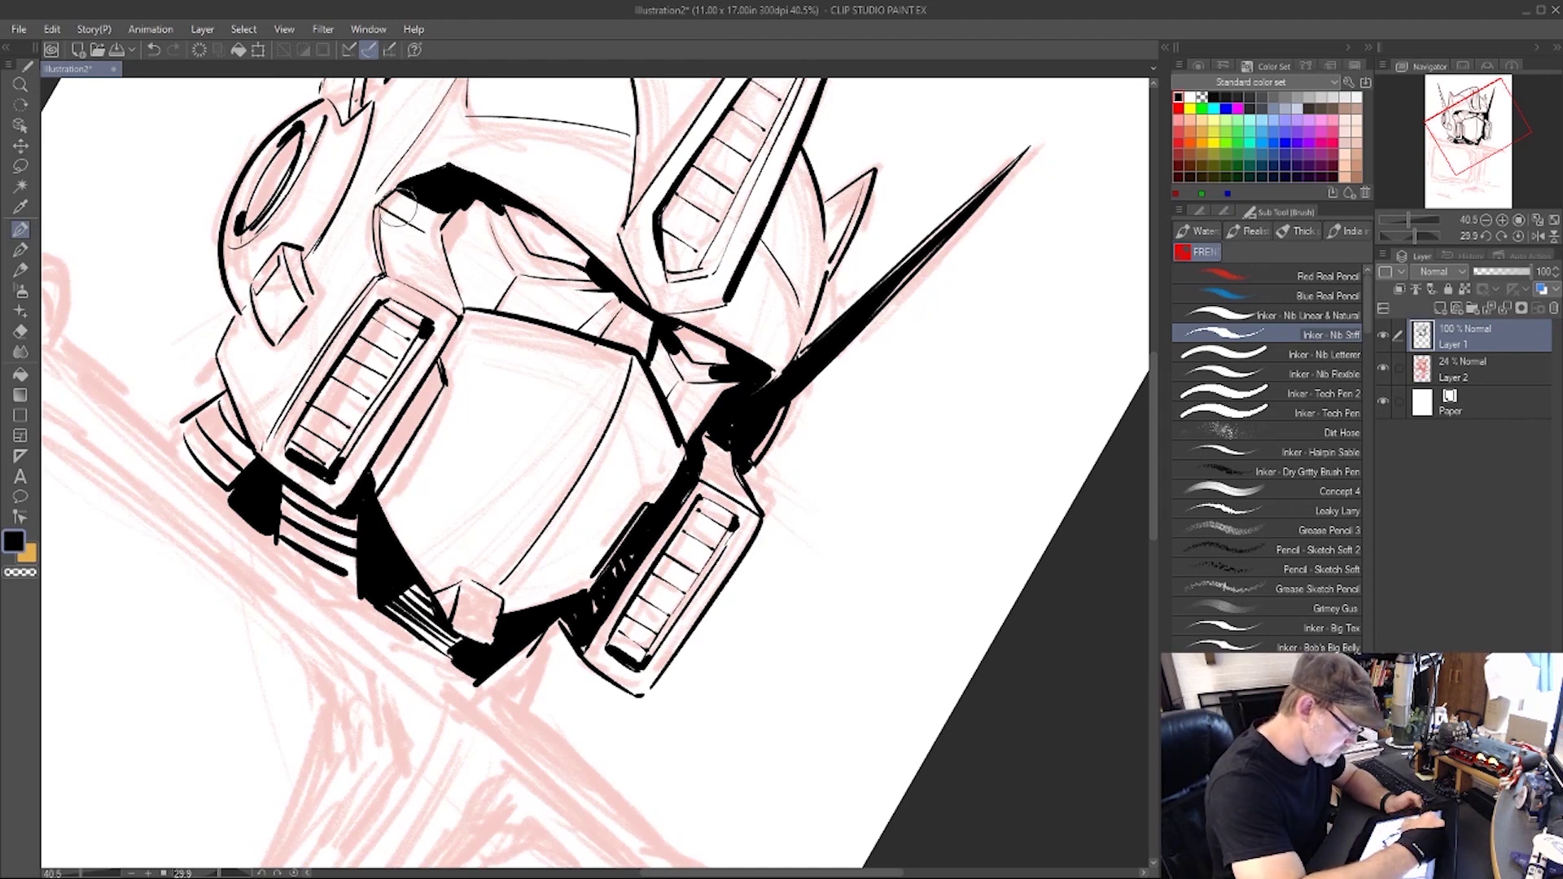
Hatch below the left brow shadow, and thicken and blacken the face opening's edge from the brow to the mask.
mouse_move(390, 201)
left_mouse_down()
mouse_move(435, 224)
mouse_move(381, 206)
mouse_move(441, 237)
mouse_move(462, 309)
left_mouse_up()
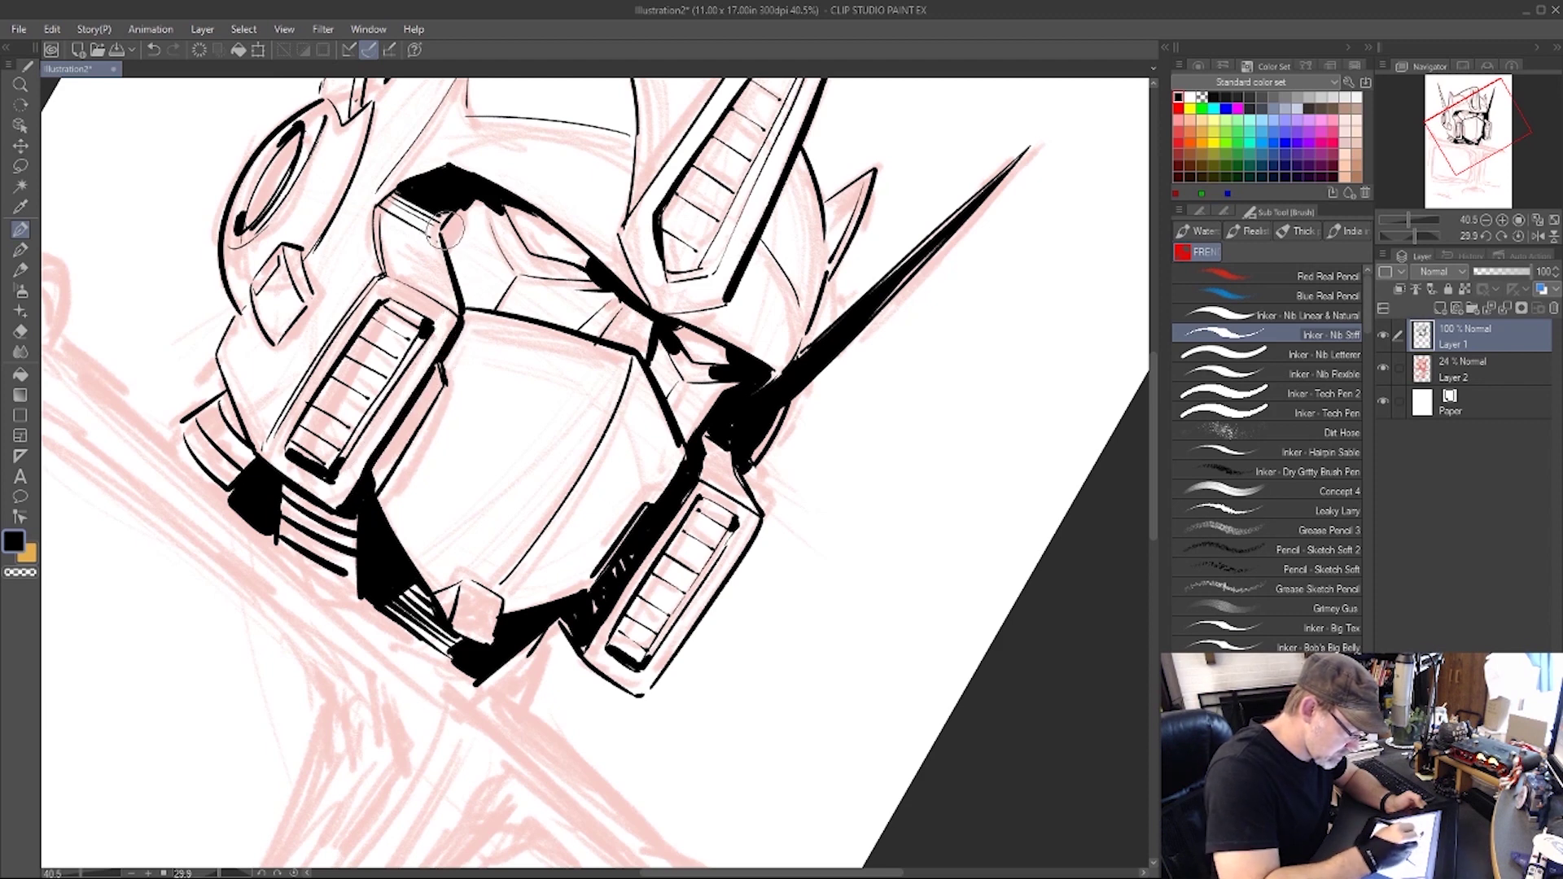
mouse_move(461, 209)
left_mouse_down()
mouse_move(446, 244)
mouse_move(457, 218)
left_mouse_up()
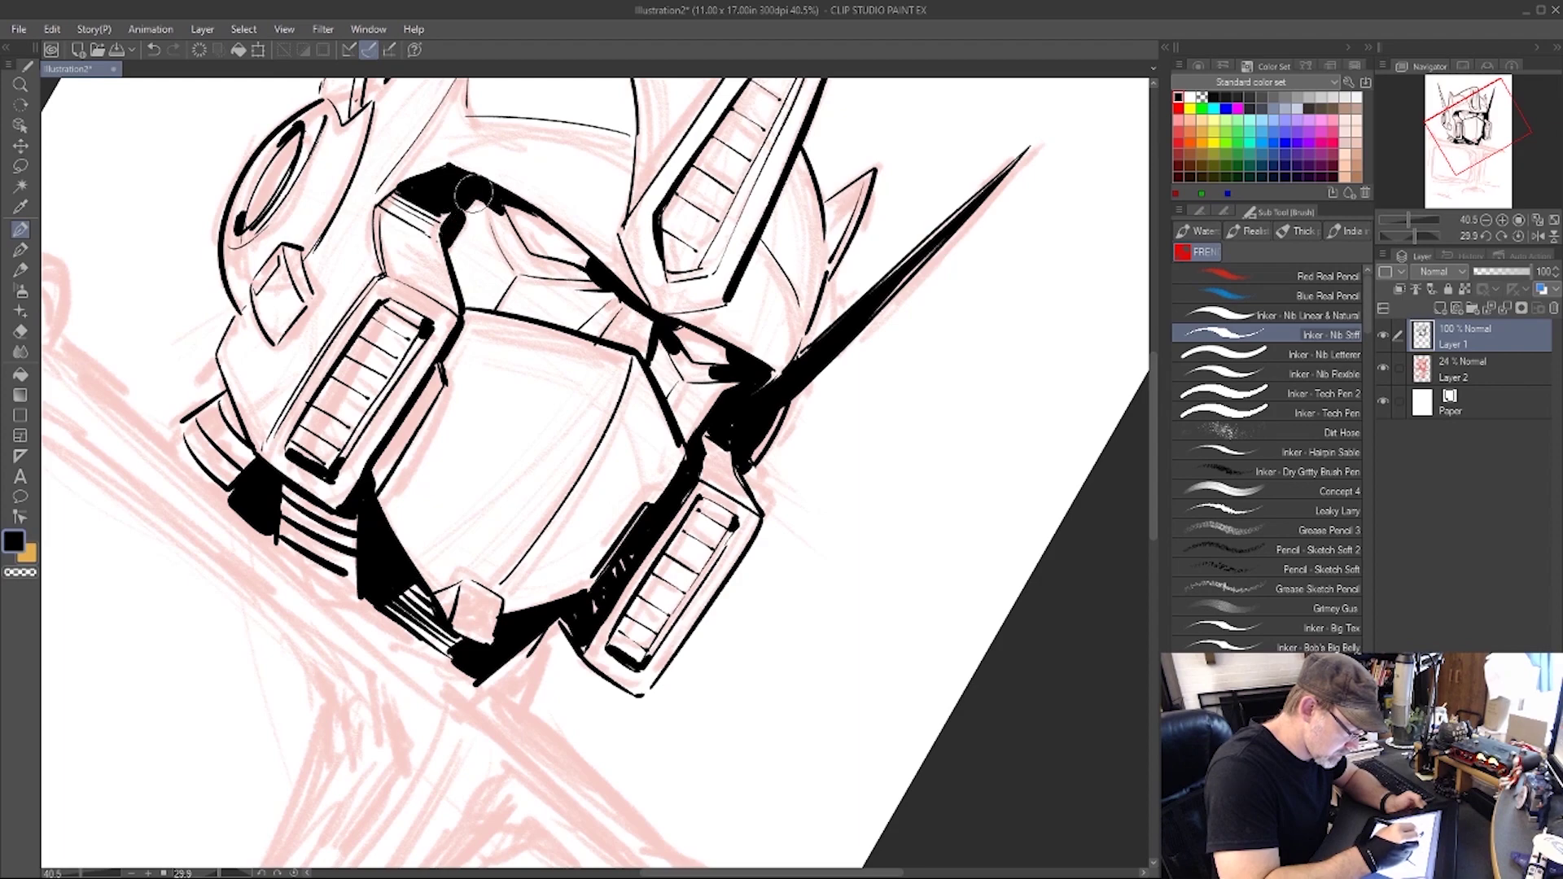
Ink the small rounded form at the left shoulder and the chest's top edge from there to the neck.
key("r")
mouse_move(1053, 580)
left_mouse_down()
mouse_move(1061, 290)
mouse_move(984, 97)
mouse_move(1102, 391)
mouse_move(1008, 210)
left_mouse_up()
key("ctrl+space")
left_click_drag(985, 276, 1016, 394)
key("space")
left_click_drag(1016, 394, 904, 363)
key("ctrl+space")
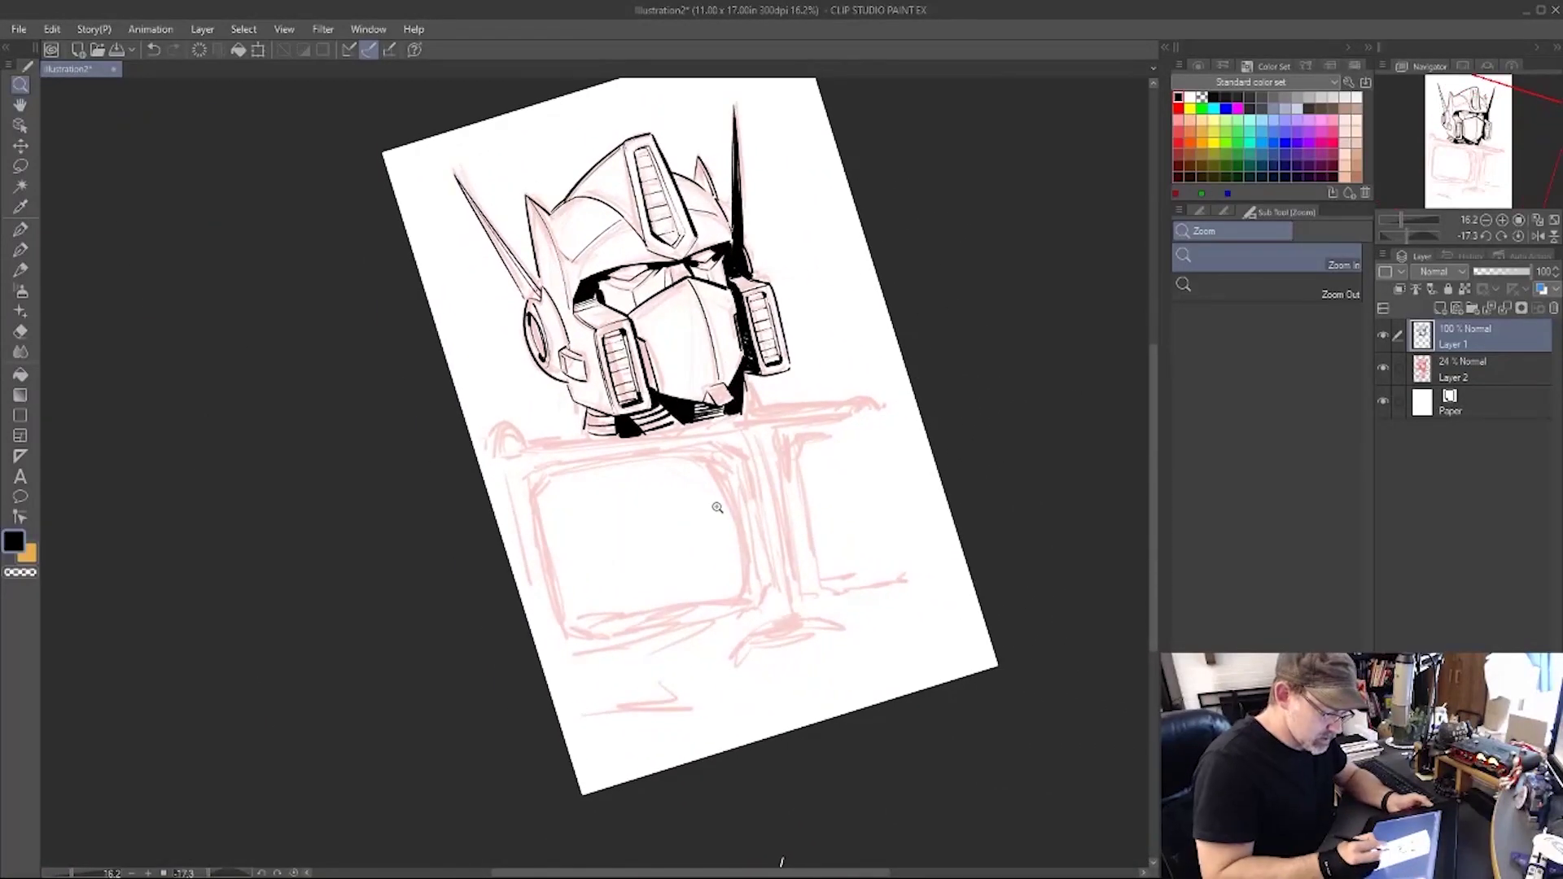
left_click_drag(717, 507, 733, 489)
key("space")
left_click_drag(733, 488, 710, 578)
key("shift+space")
left_click_drag(1045, 516, 1010, 306)
key("ctrl+space")
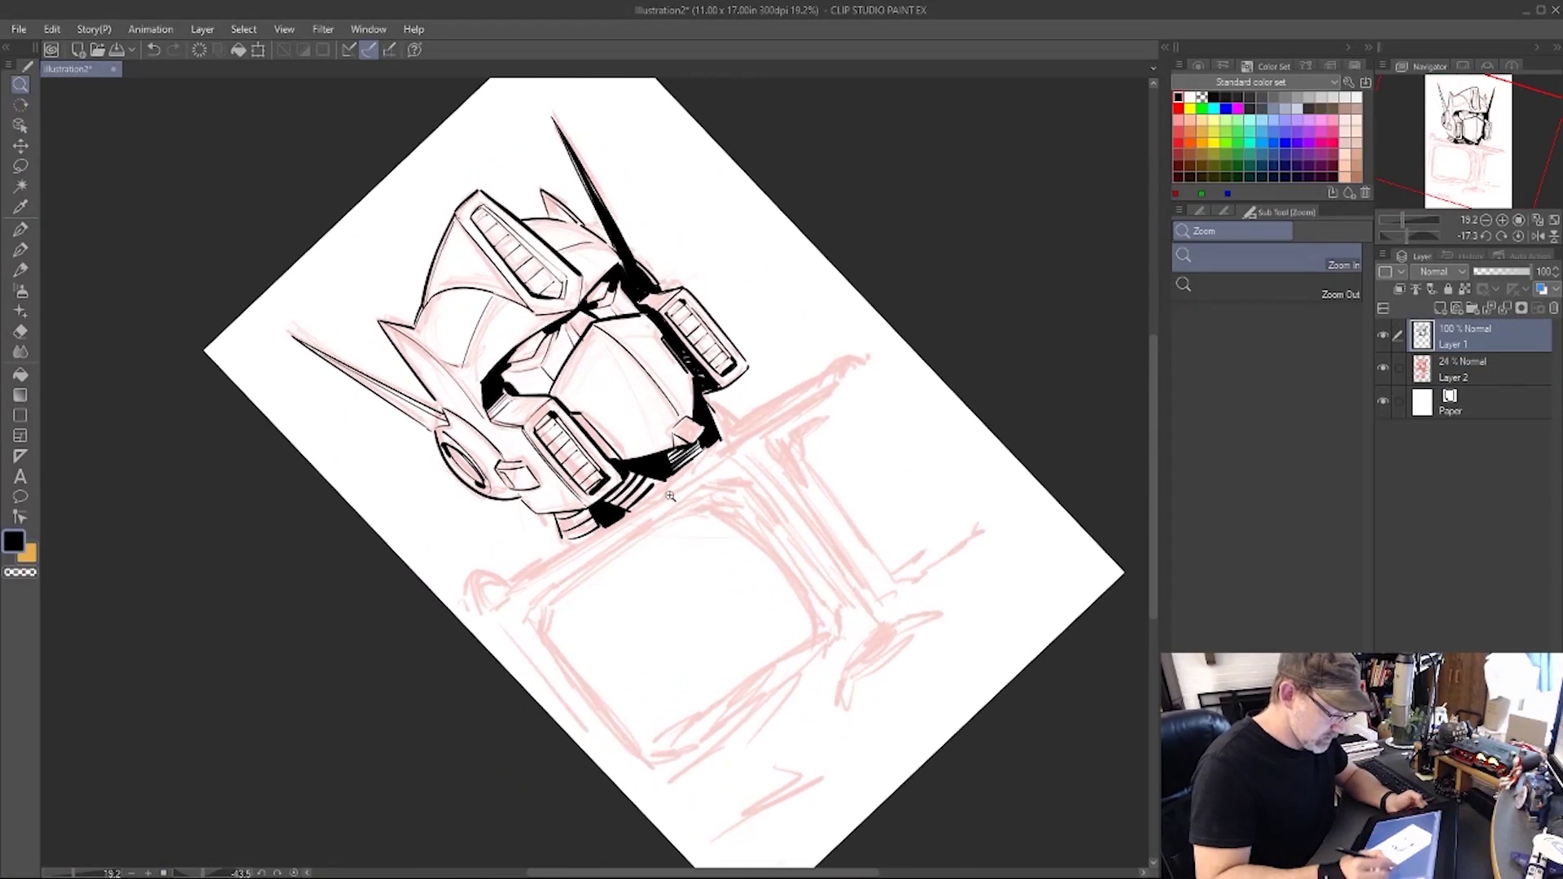
mouse_move(464, 589)
left_mouse_down()
mouse_move(506, 585)
mouse_move(486, 573)
mouse_move(479, 599)
mouse_move(495, 578)
mouse_move(495, 597)
mouse_move(716, 446)
left_mouse_up()
key("ctrl+z")
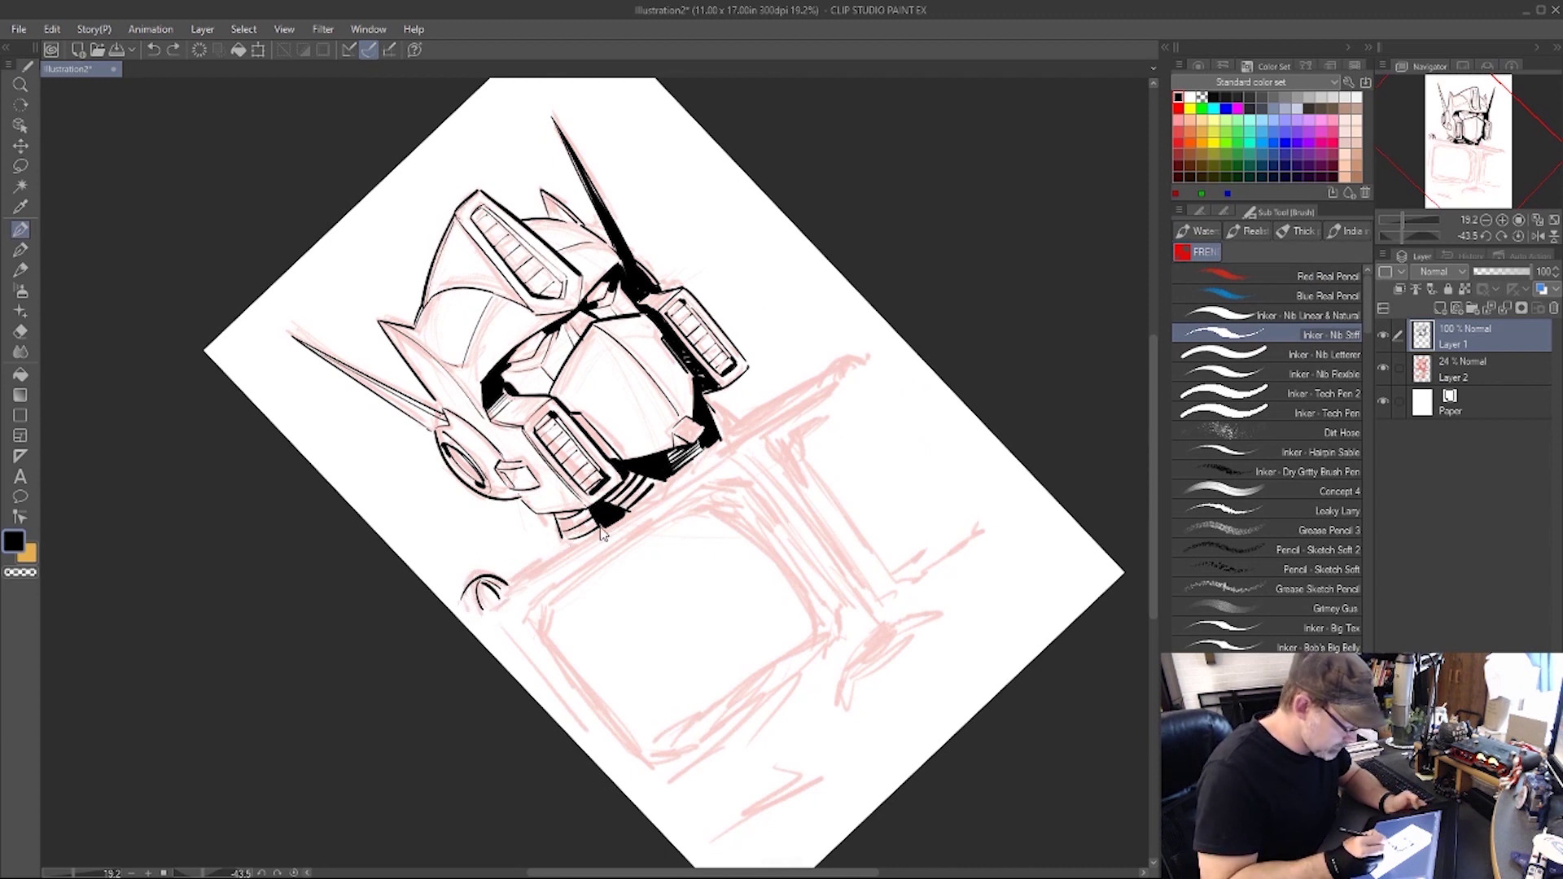
left_click_drag(486, 600, 716, 448)
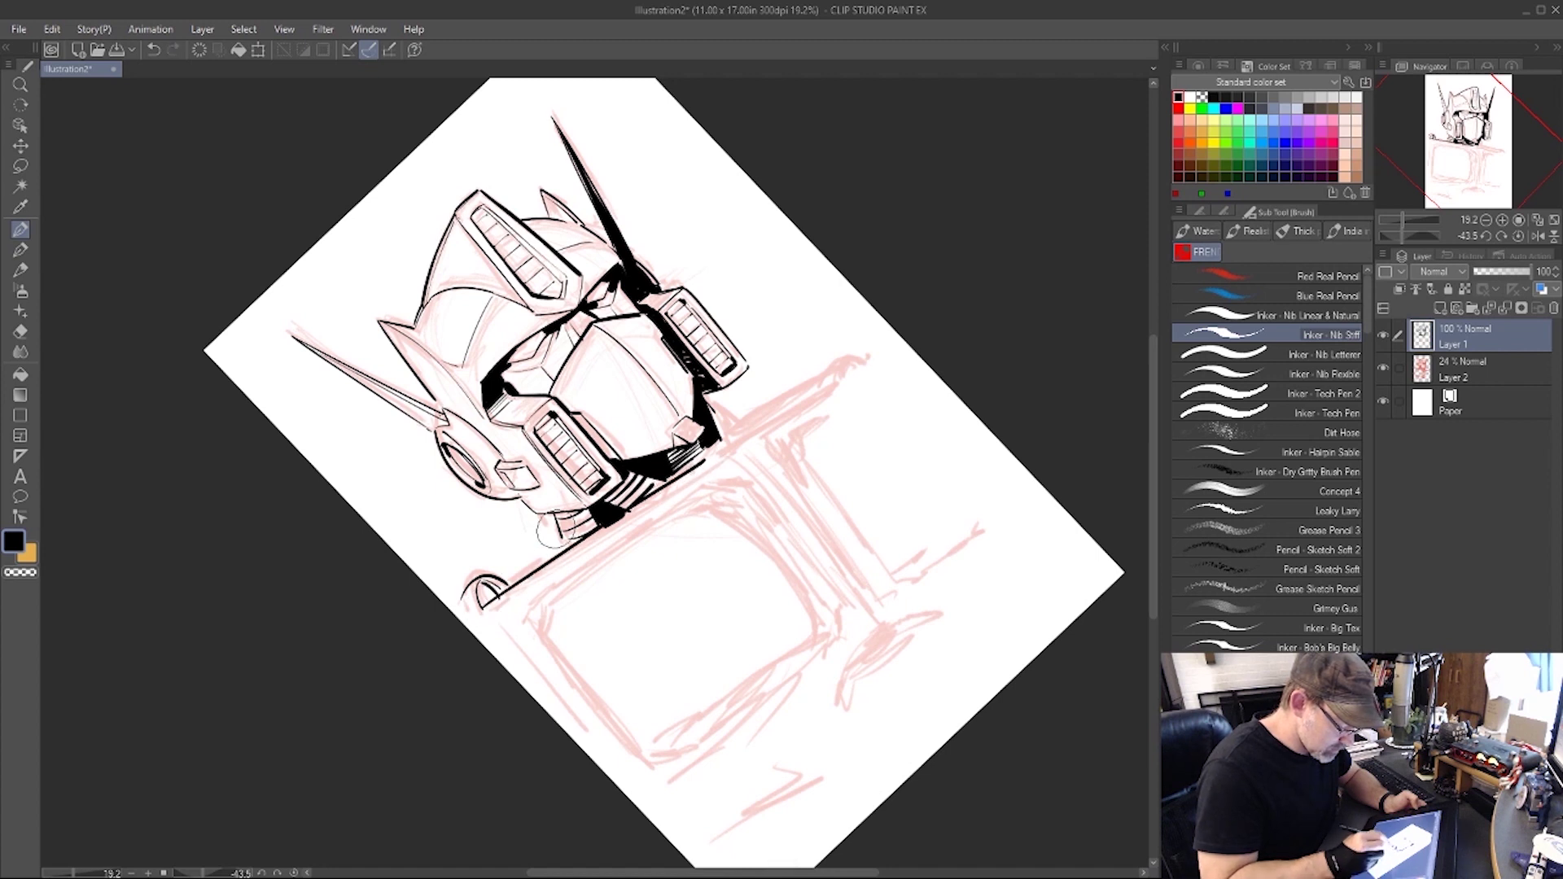
Shade the neck base in black, extend the chest's top edge to the right shoulder and add a parallel line below it.
left_click_drag(570, 539, 652, 478)
left_click_drag(684, 487, 837, 374)
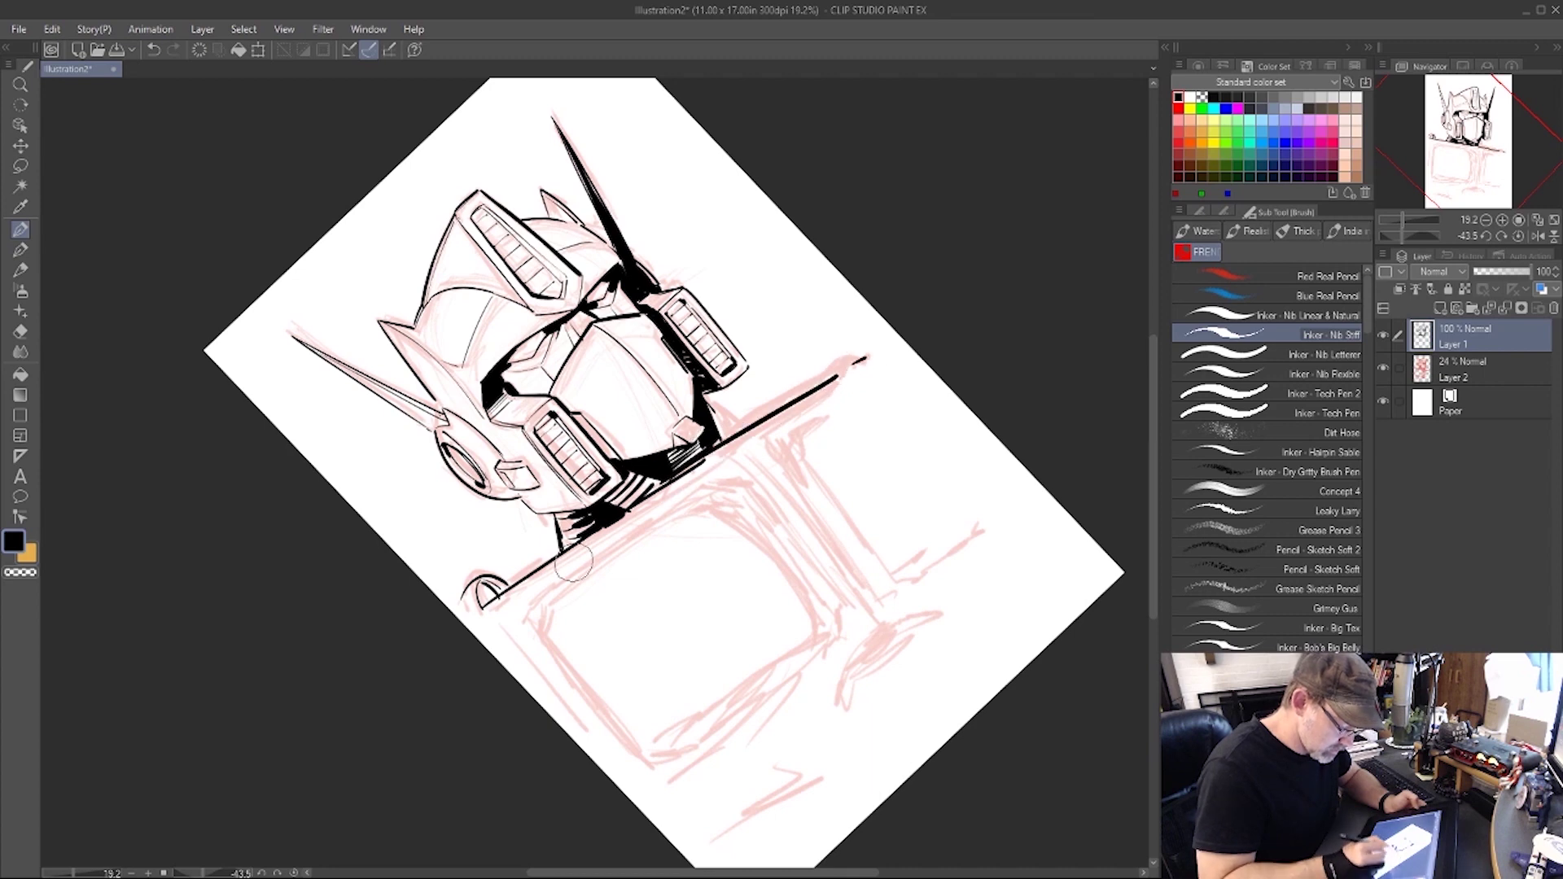
left_click_drag(488, 602, 867, 368)
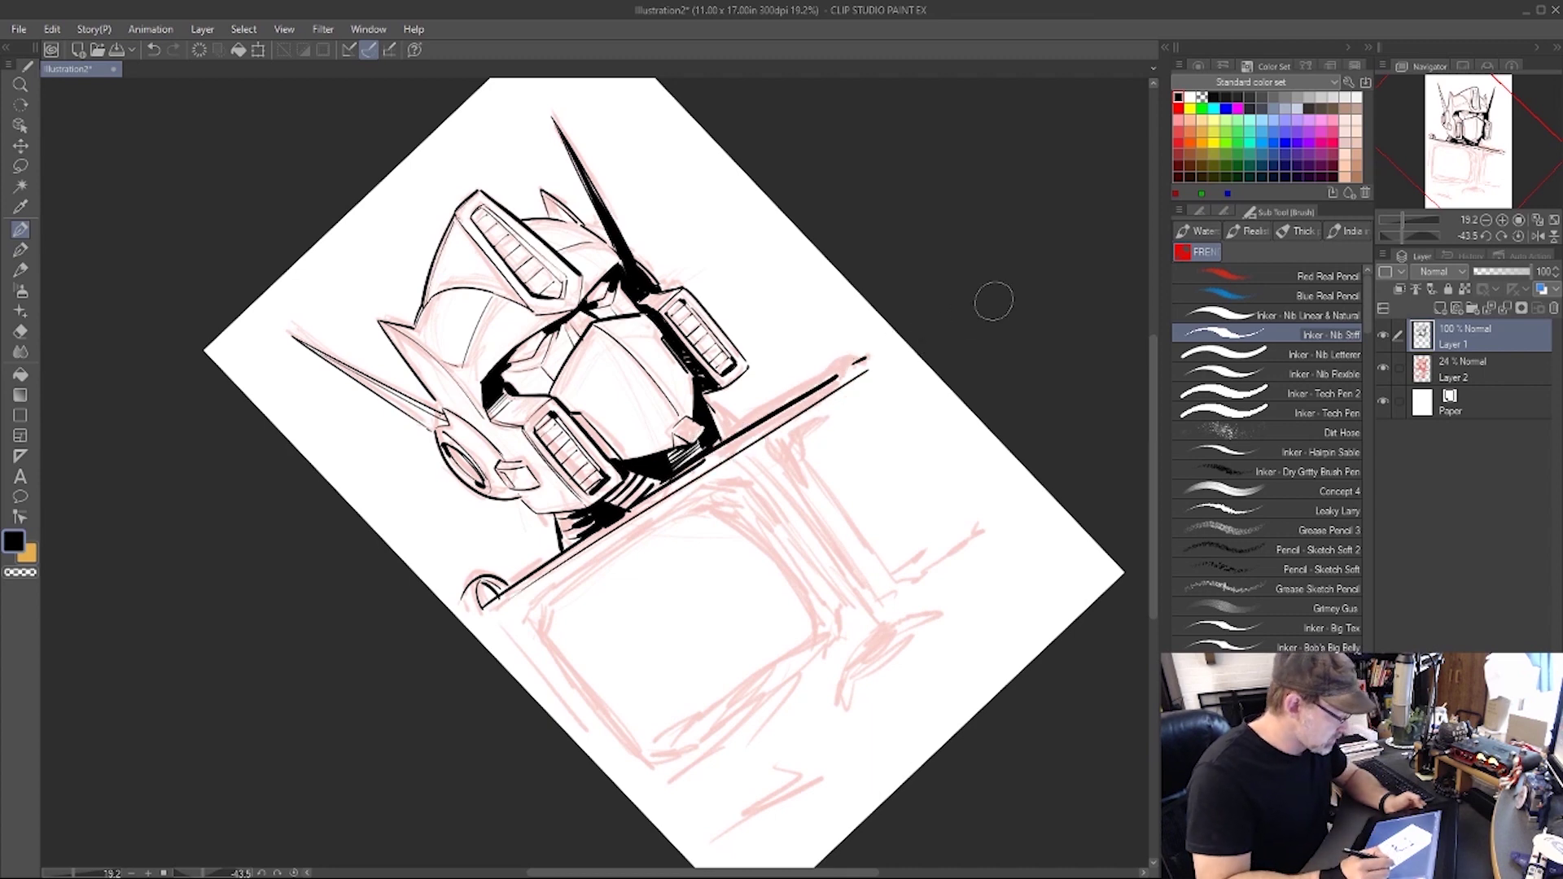
Ink the two long lines of the chest's center divider and the inner side edges of both chest windows.
key("r")
left_click_drag(1005, 279, 814, 737)
key("h")
left_click_drag(981, 678, 984, 621)
key("r")
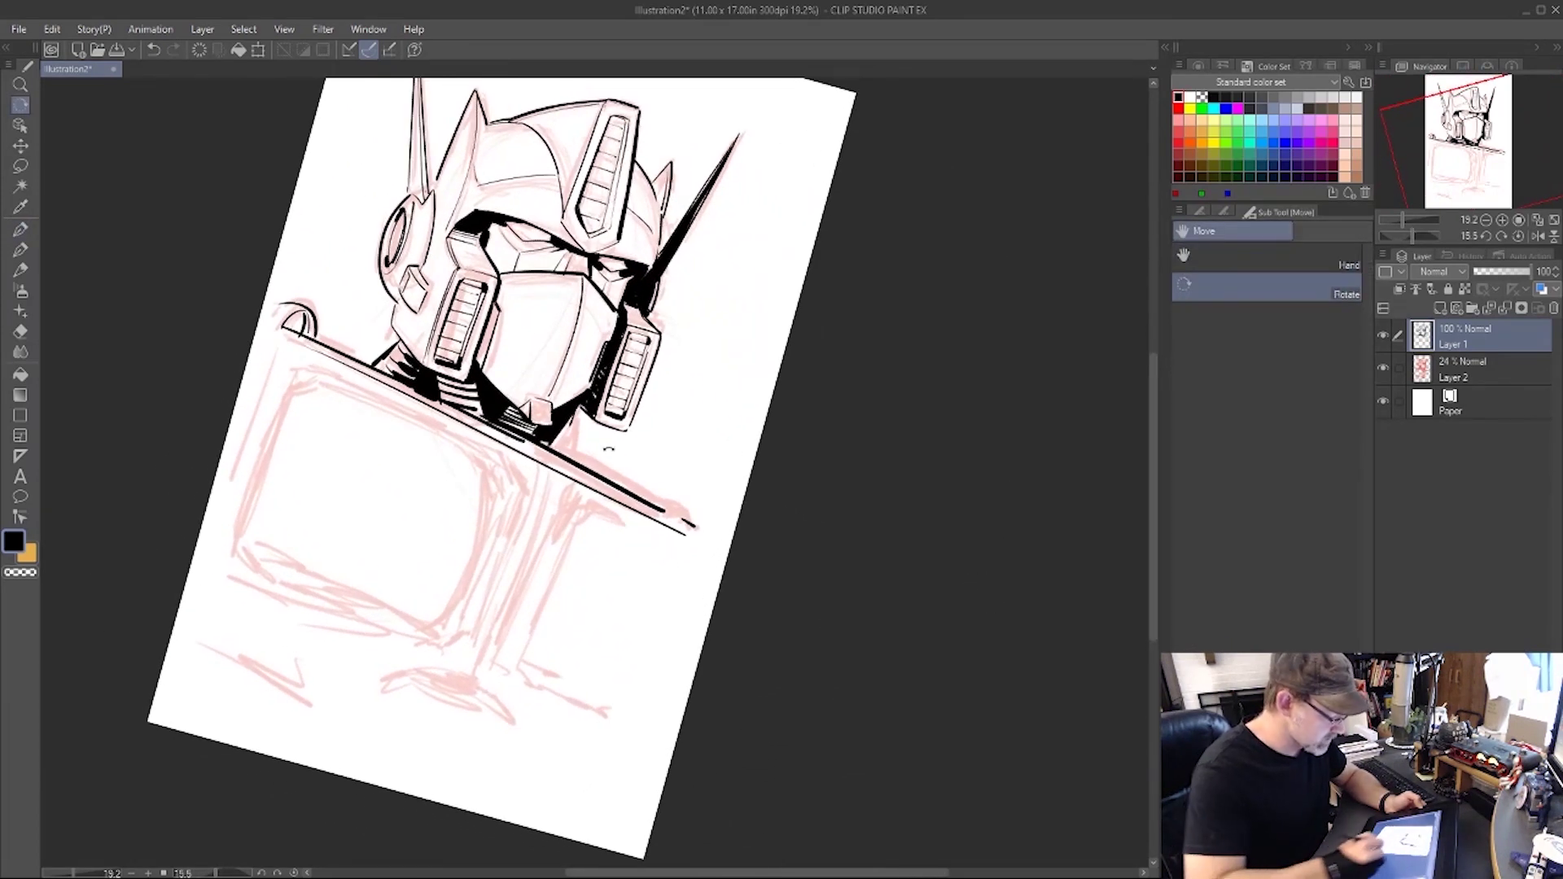
left_click_drag(918, 514, 896, 600)
key("b")
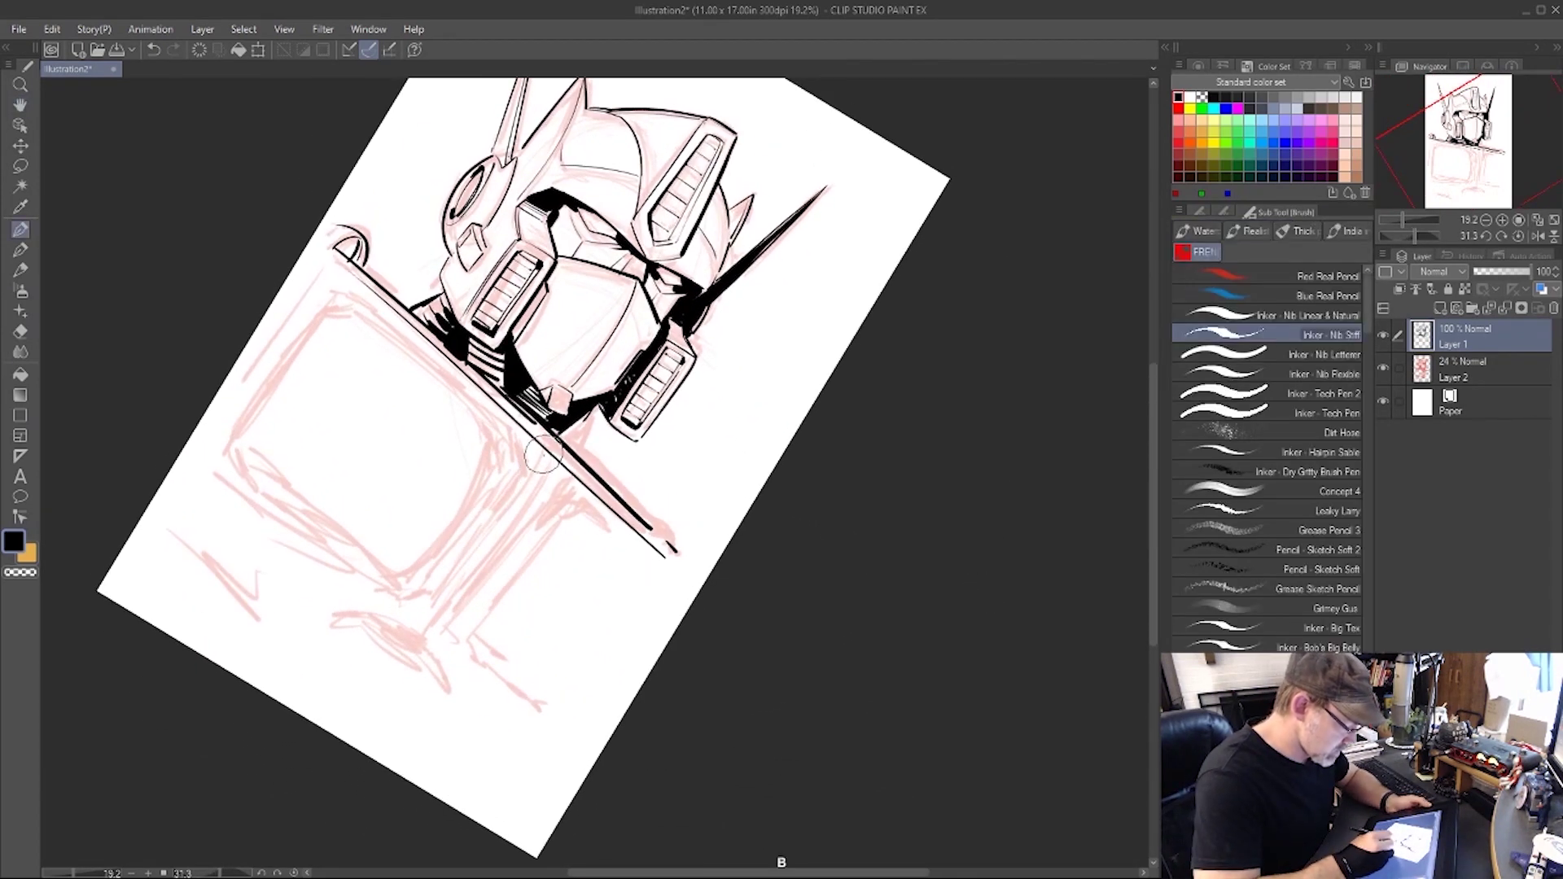
left_click_drag(543, 458, 418, 625)
left_click_drag(558, 468, 431, 644)
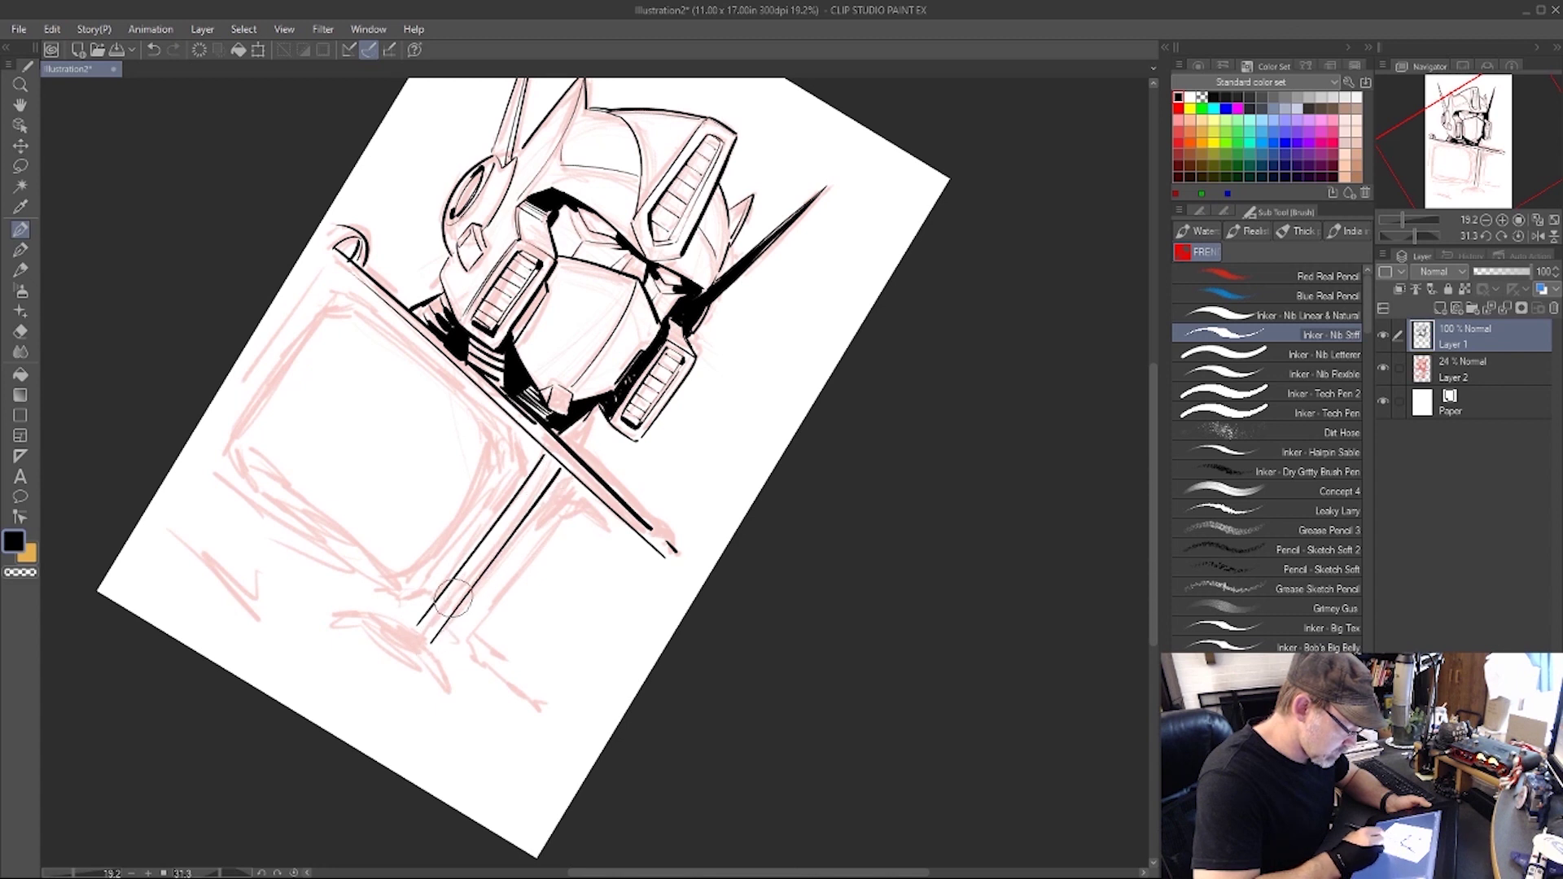
left_click_drag(394, 583, 504, 454)
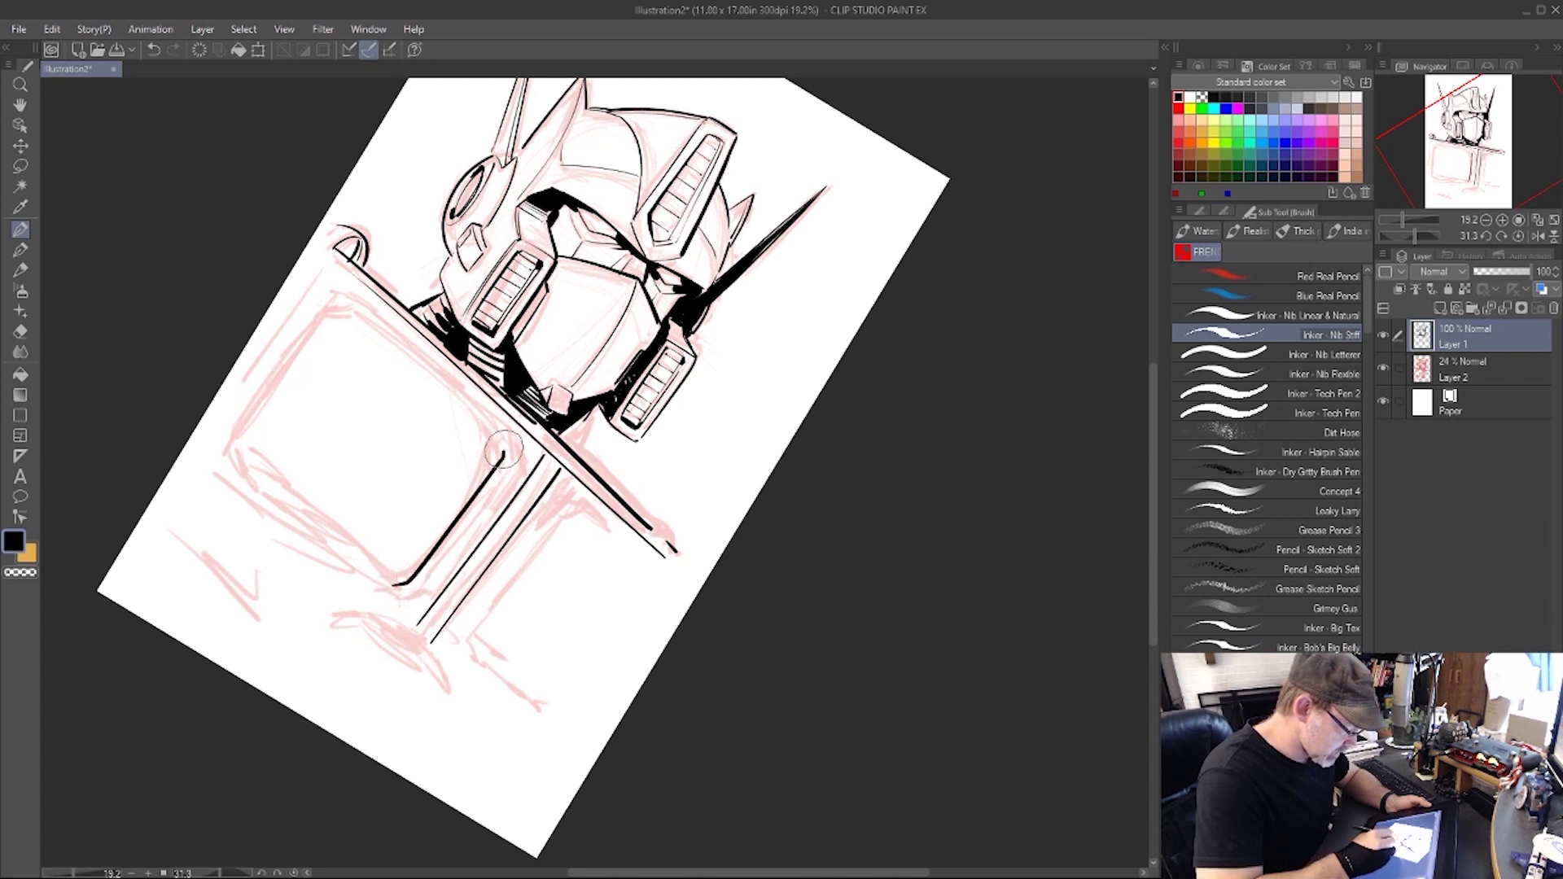
left_click_drag(465, 649, 578, 502)
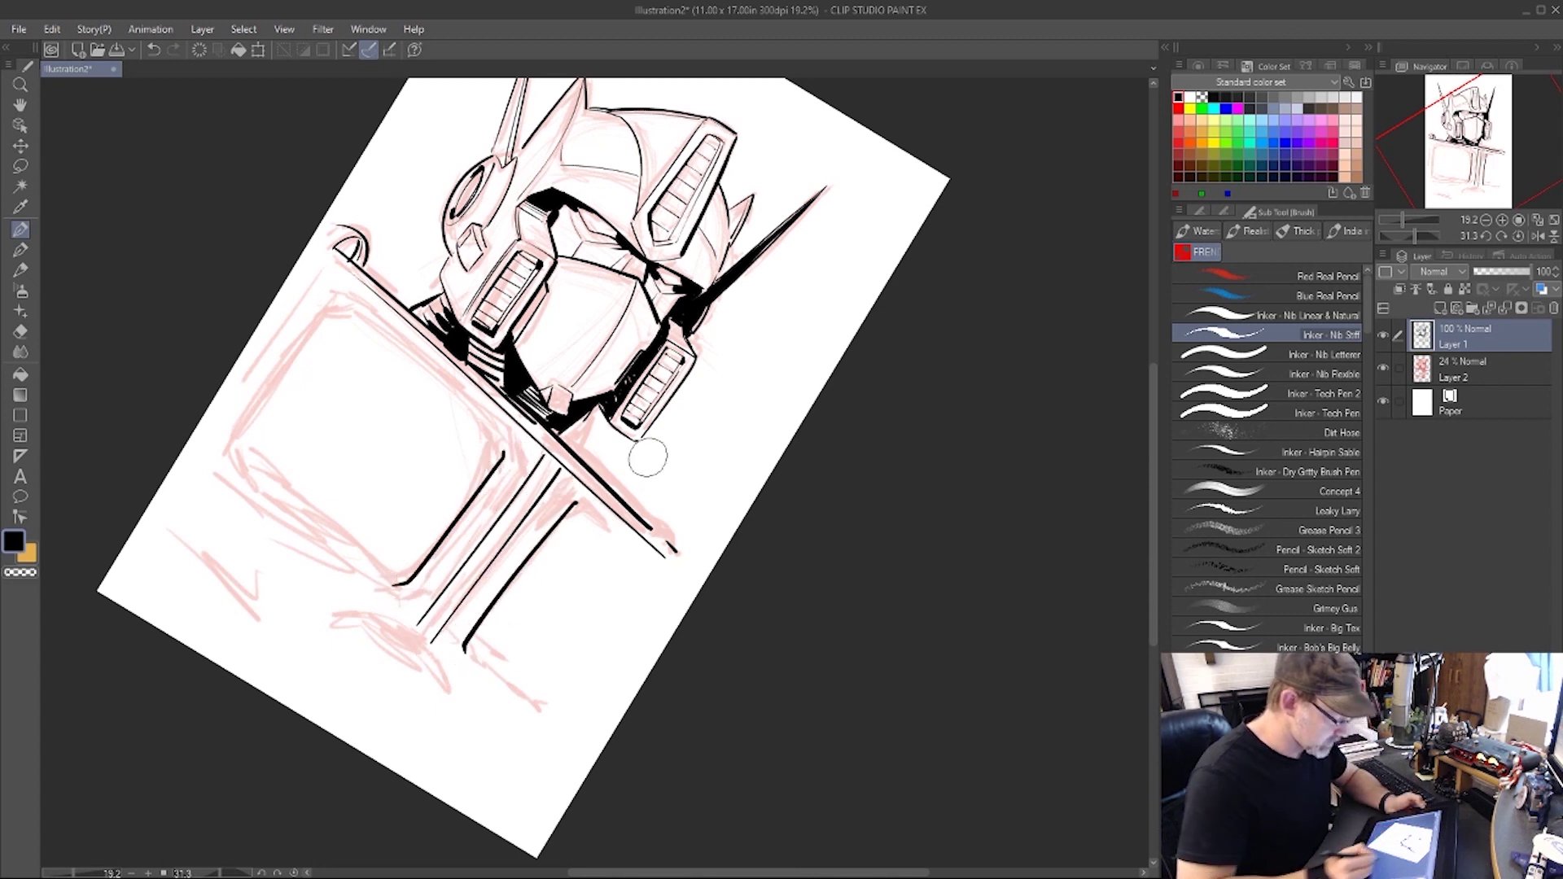
Ink the top and bottom edges of both chest windows, joining them to the windows' inner sides.
left_click_drag(657, 447, 817, 234)
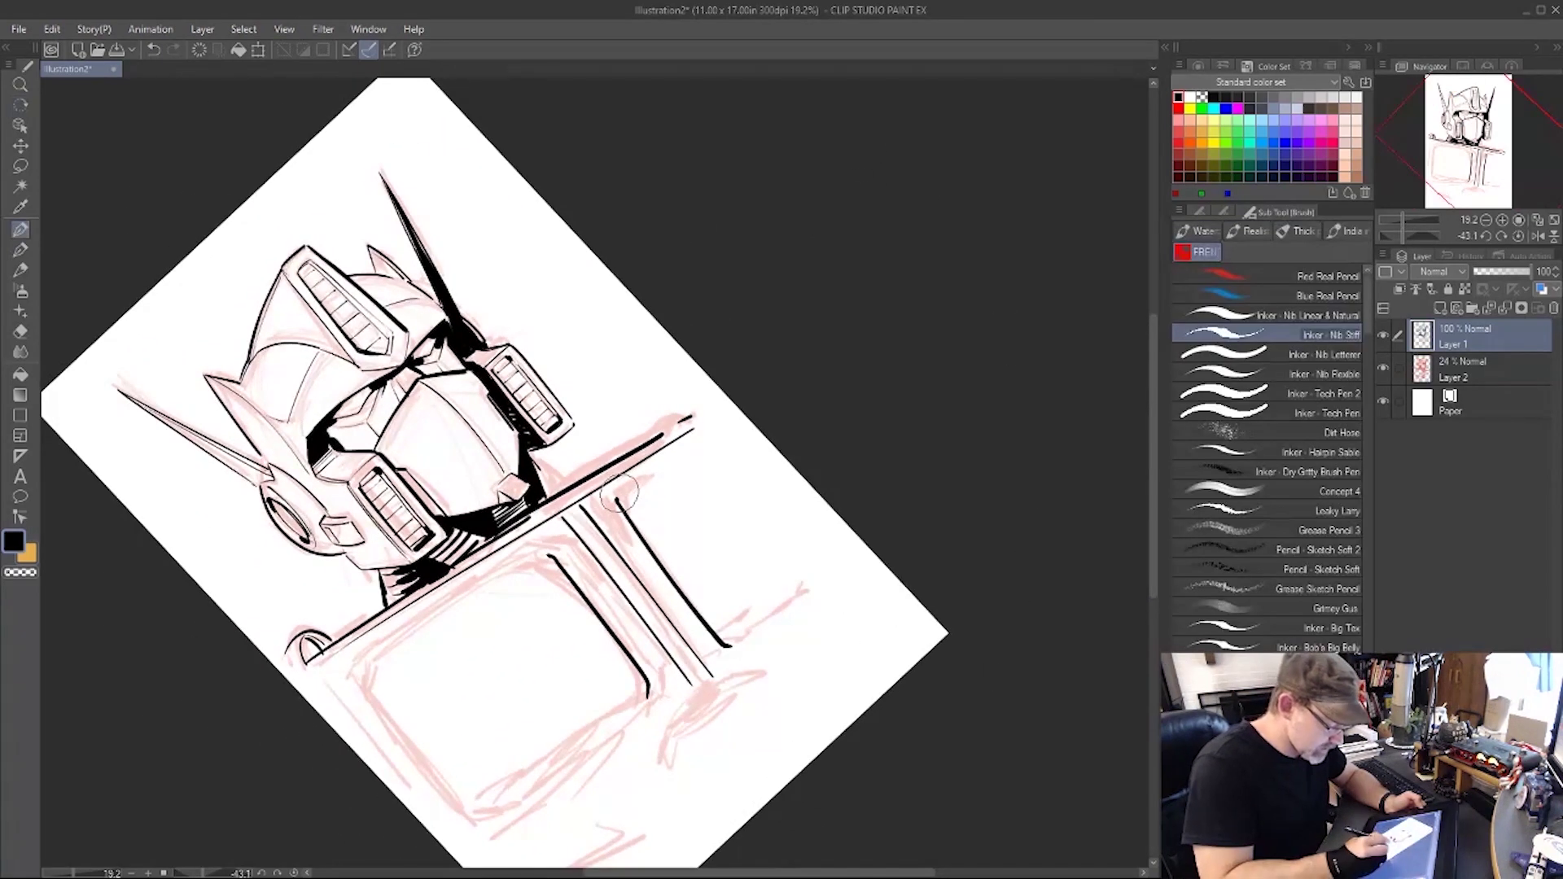
left_click_drag(617, 502, 709, 438)
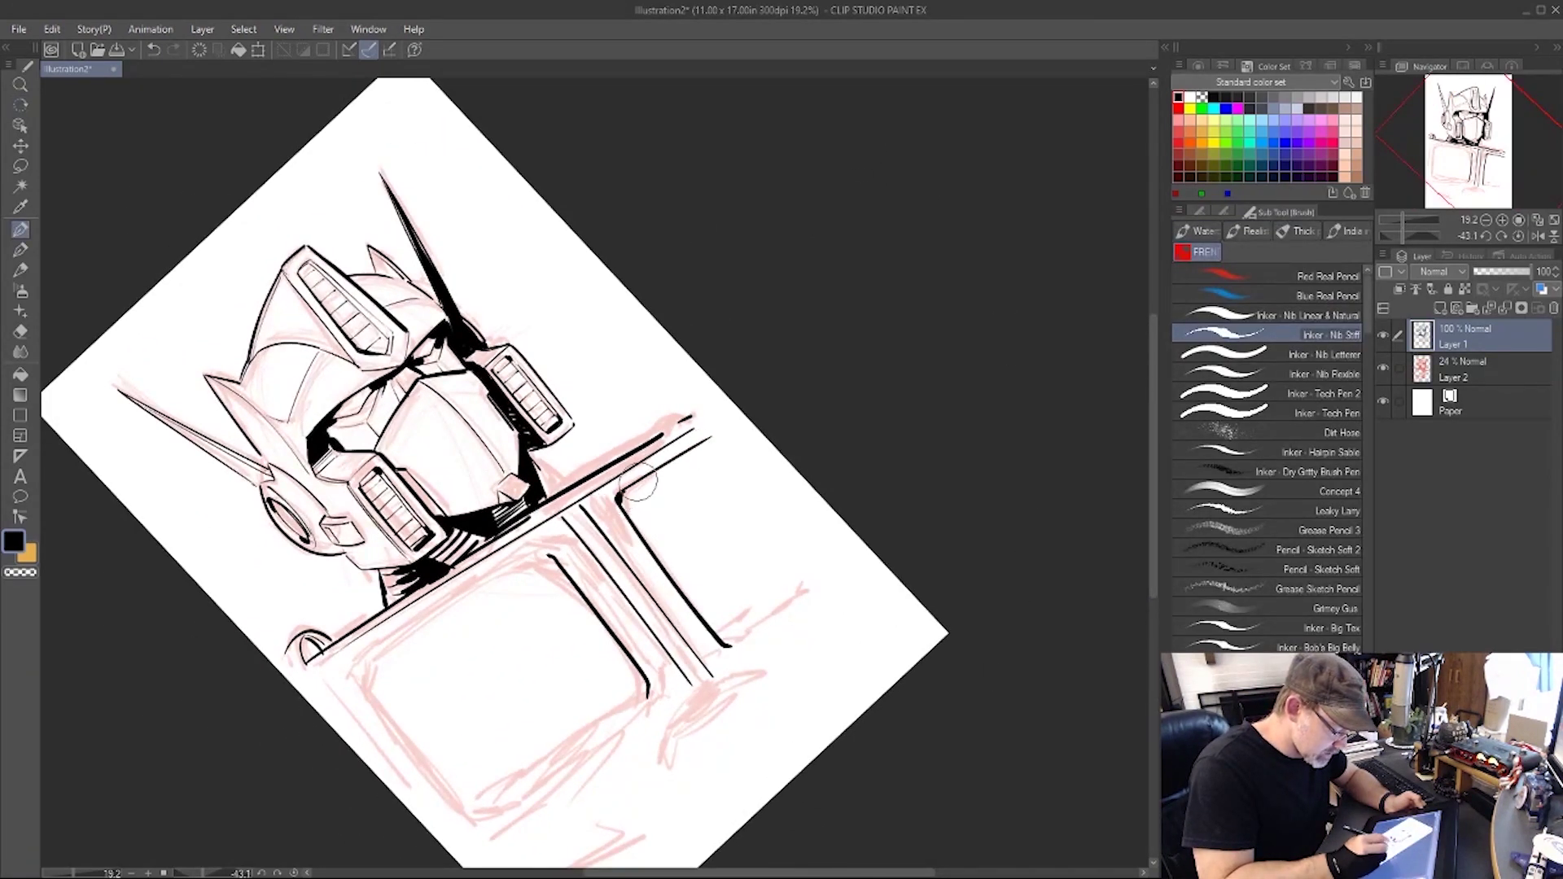
left_click_drag(729, 648, 815, 592)
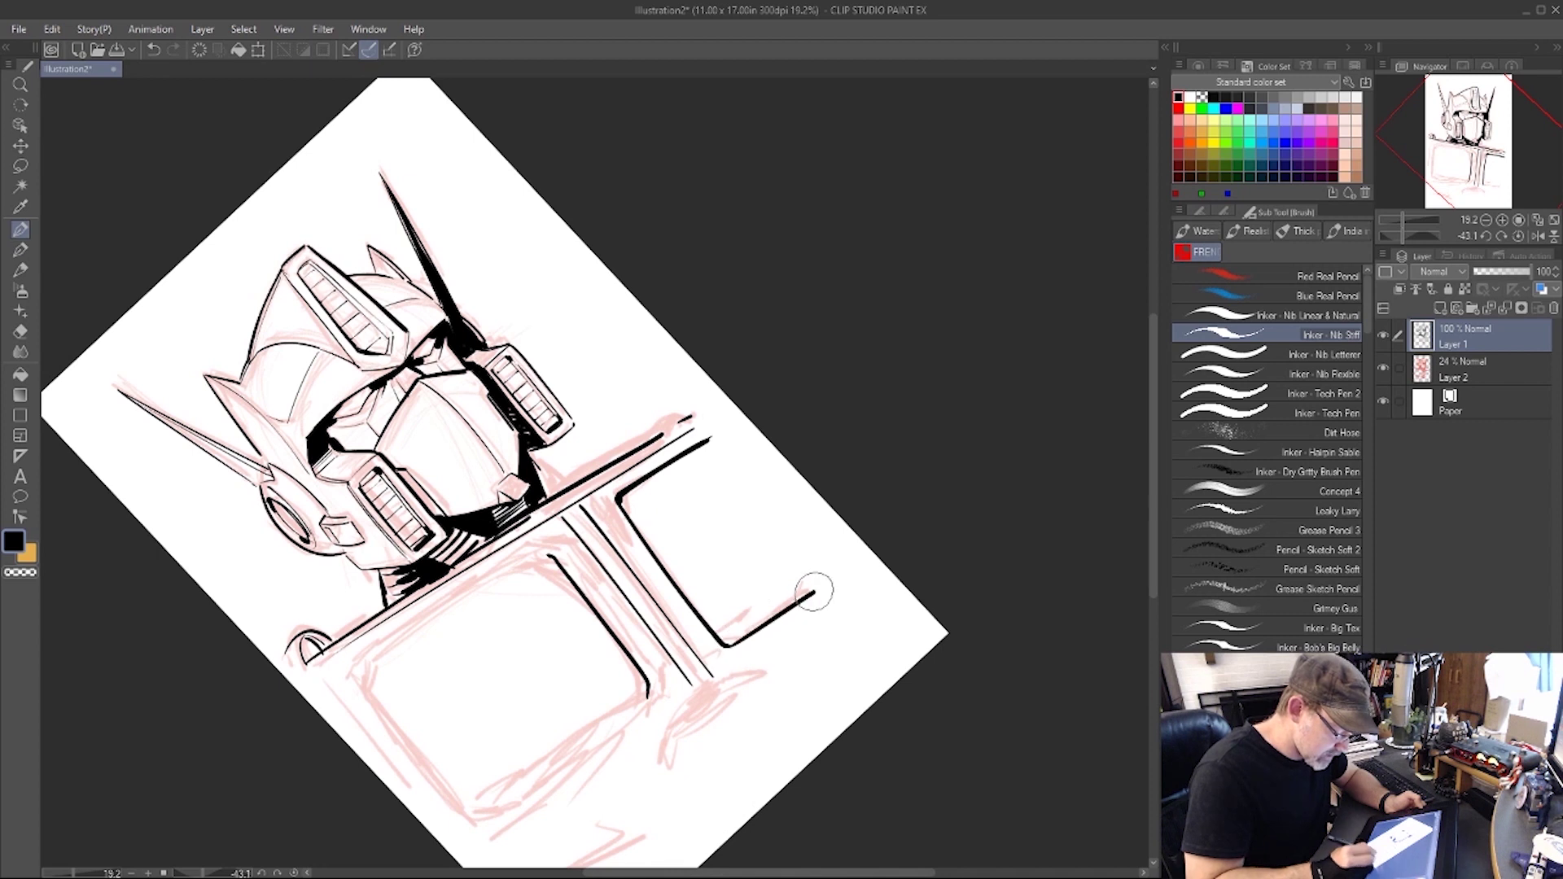
mouse_move(552, 560)
left_mouse_down()
mouse_move(521, 552)
mouse_move(344, 666)
mouse_move(511, 554)
left_mouse_up()
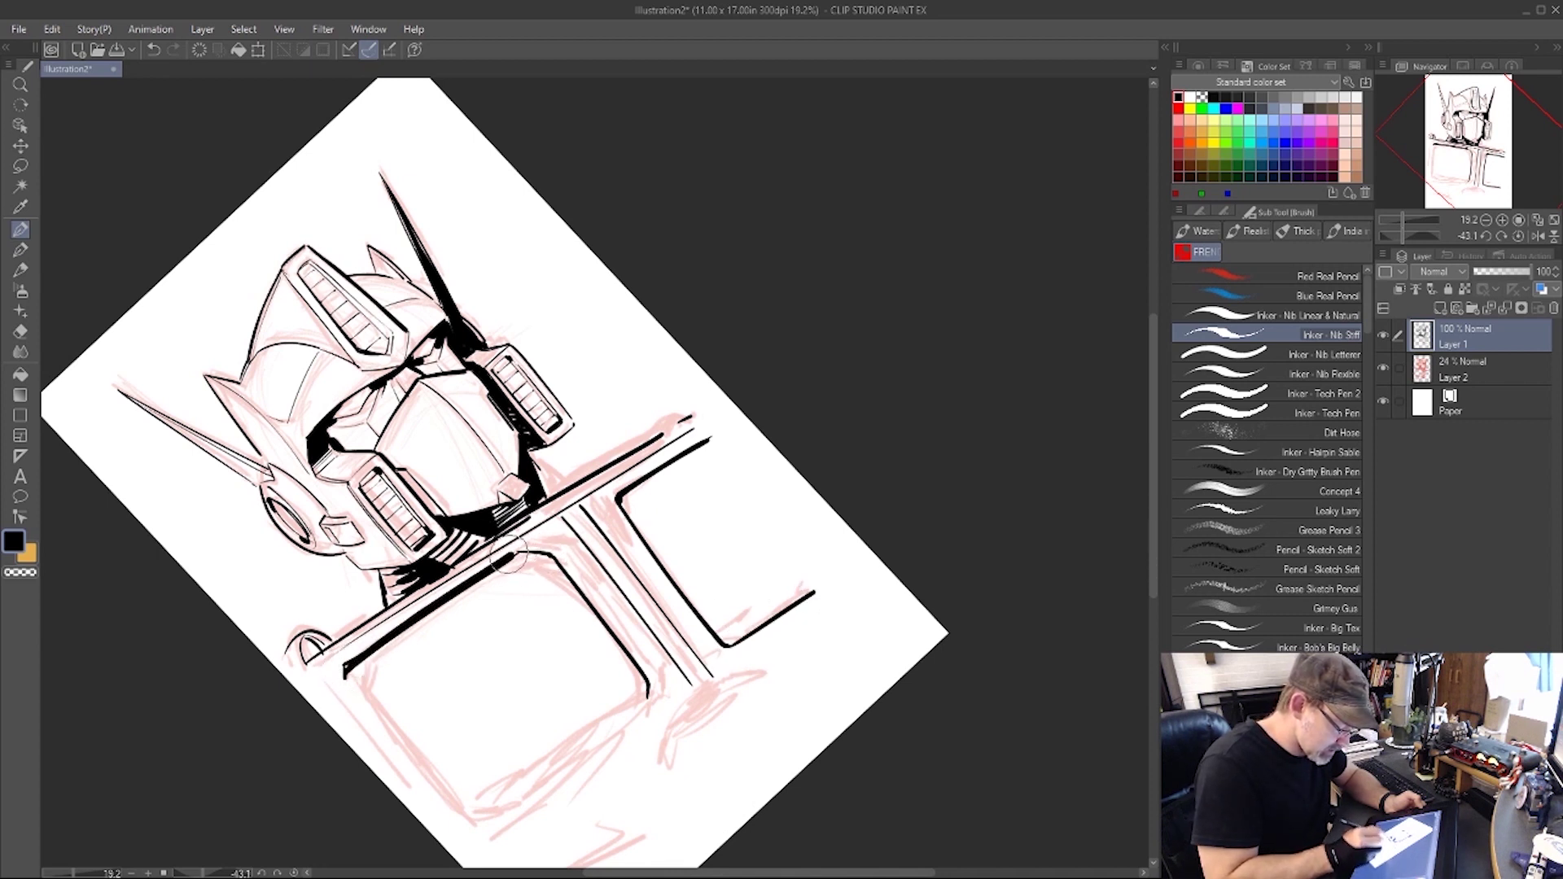
left_click_drag(643, 714, 487, 826)
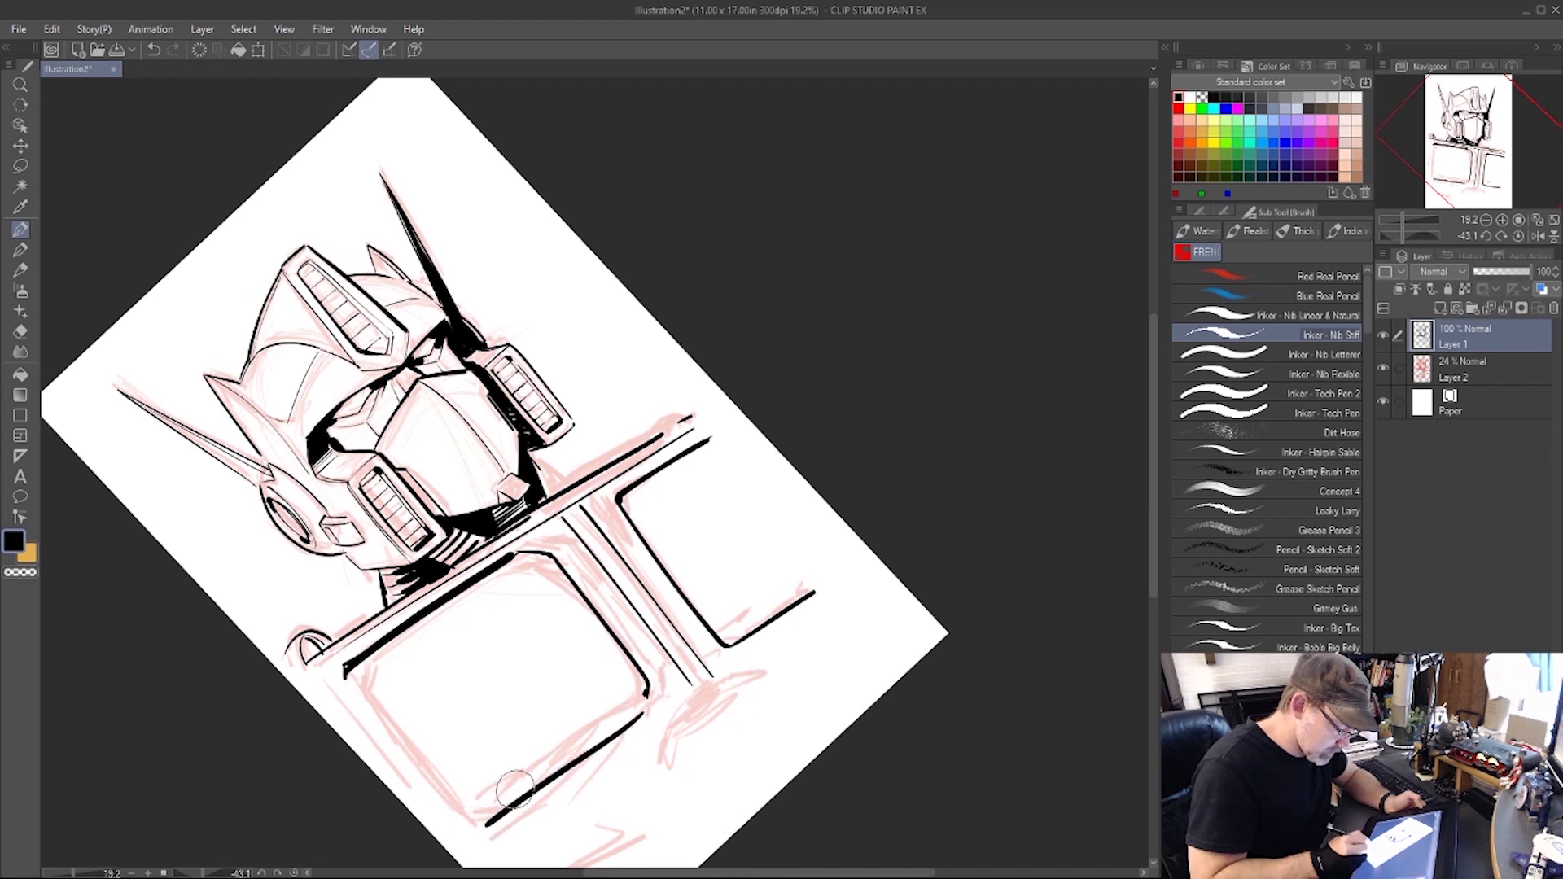
Ink the curved shoulder details at both ends of the chest's top edge and the angular shape below the center divider.
left_click_drag(271, 653, 300, 664)
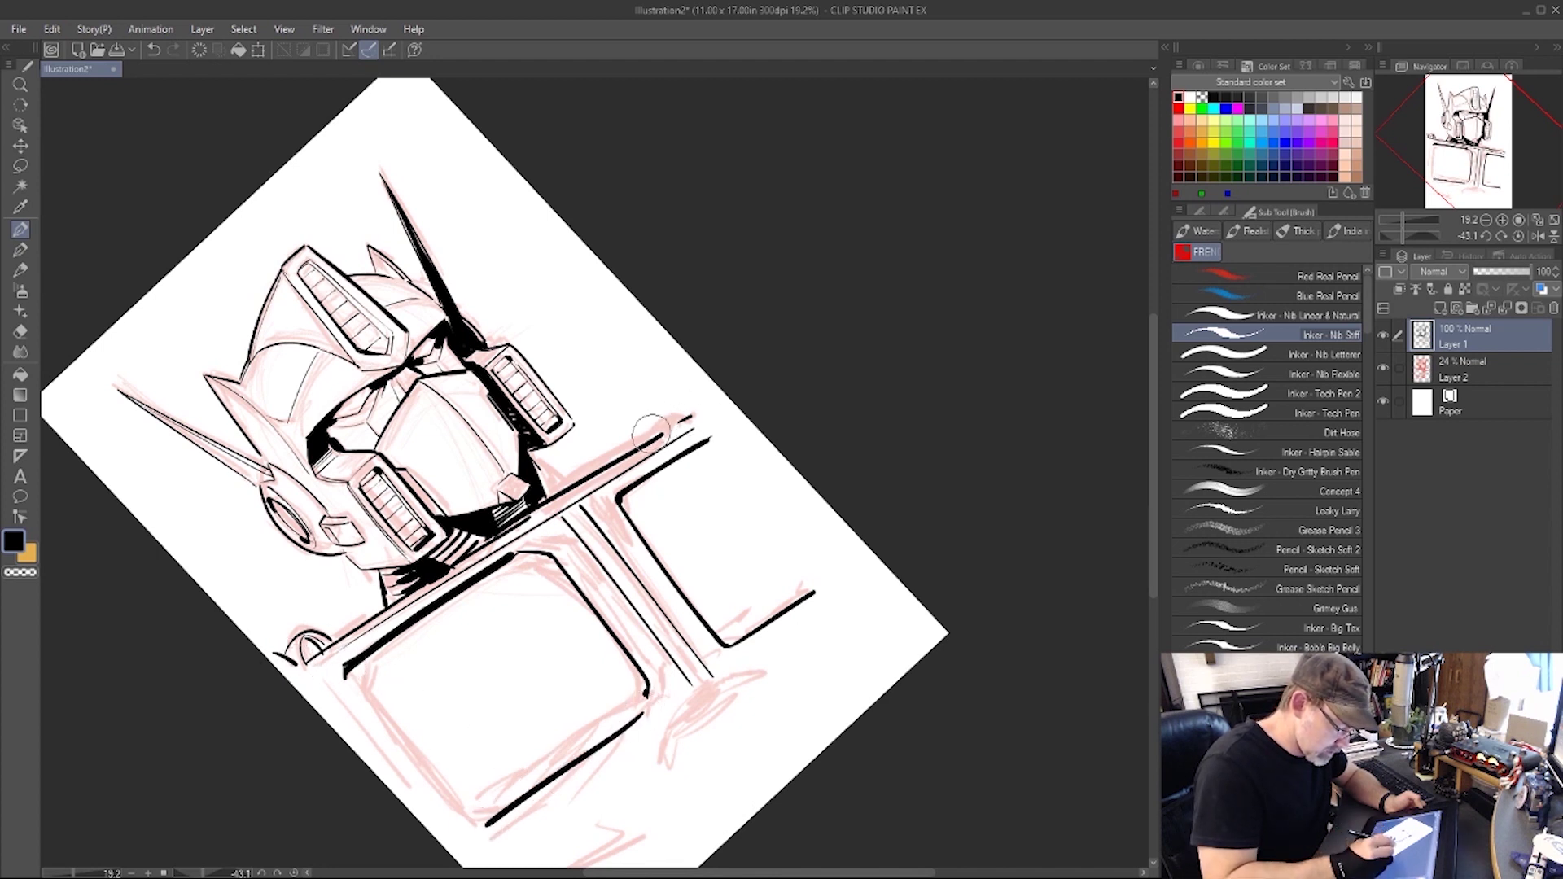
mouse_move(651, 429)
left_mouse_down()
mouse_move(676, 394)
mouse_move(680, 416)
mouse_move(692, 407)
left_mouse_up()
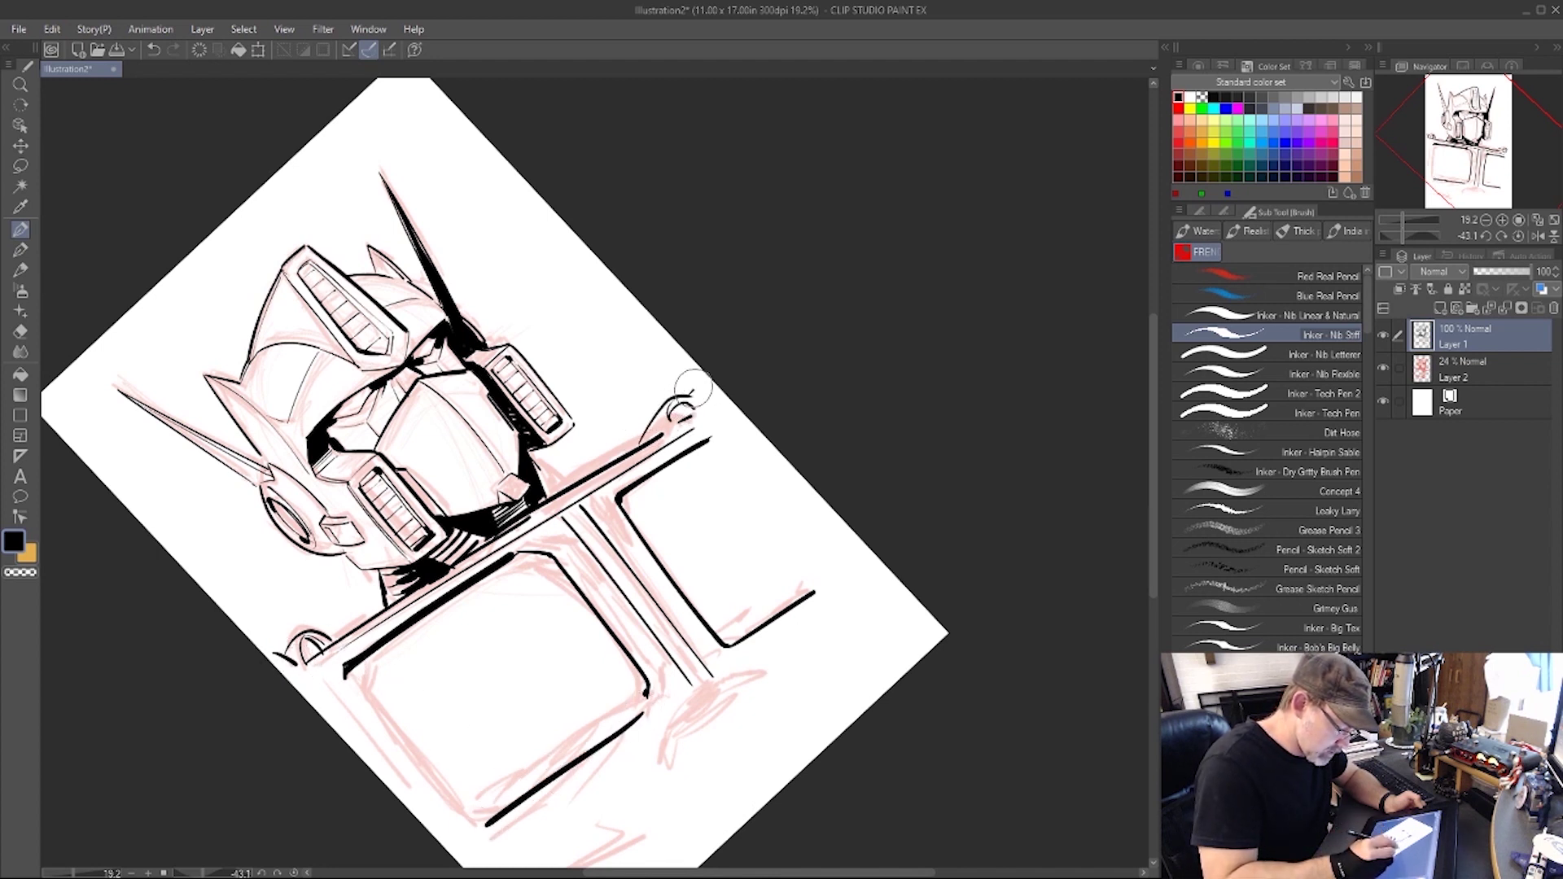
mouse_move(666, 730)
left_mouse_down()
mouse_move(743, 678)
mouse_move(638, 792)
left_mouse_up()
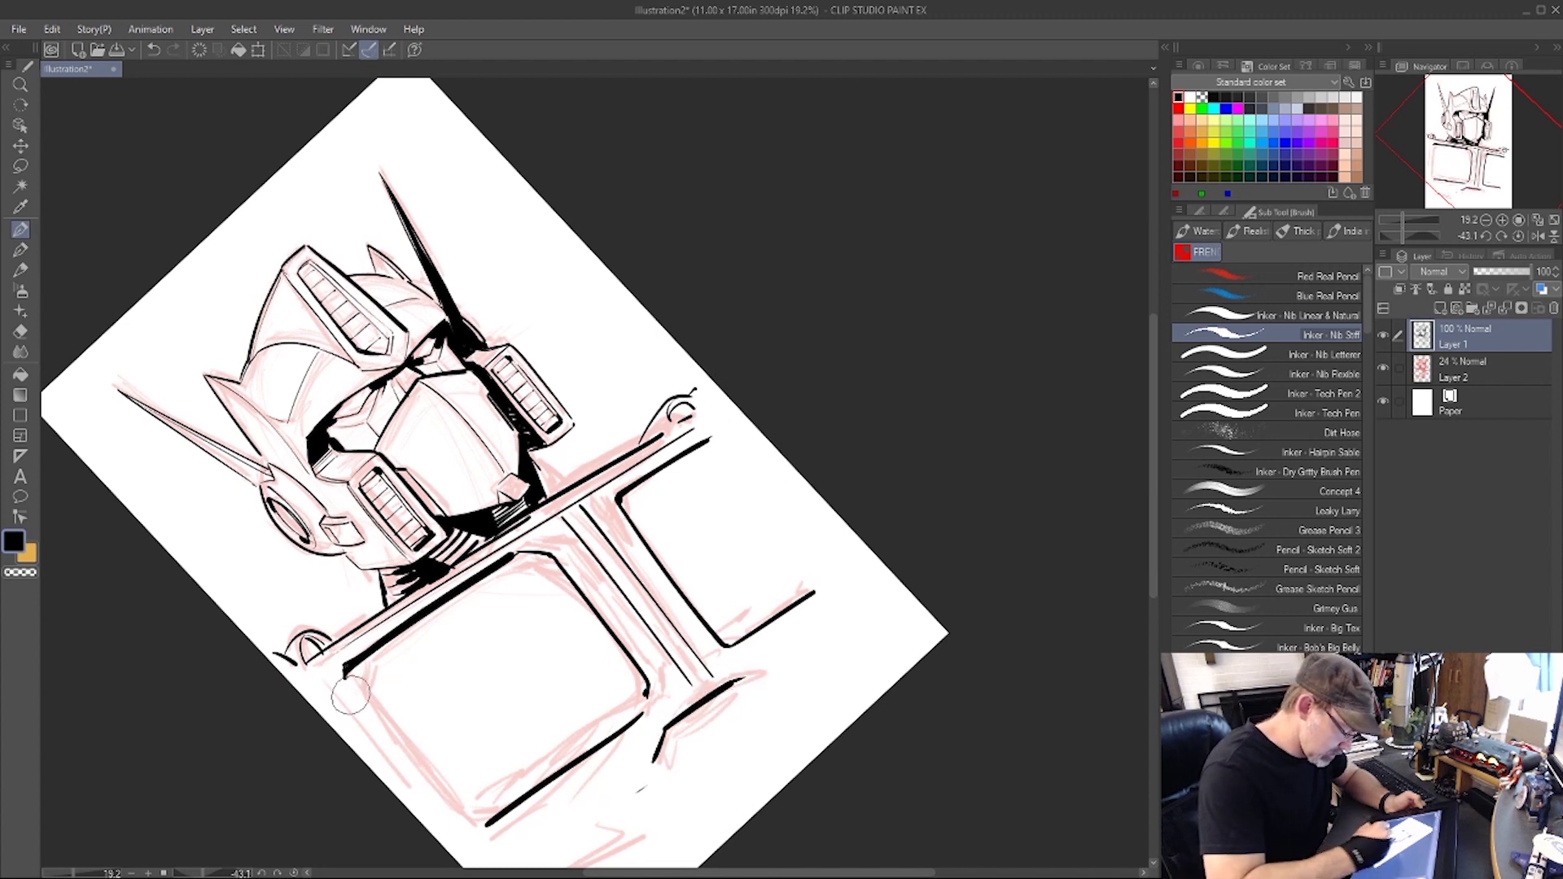
Ink the left chest window's outer side and double it with thin lines using the Straight line tool.
left_click_drag(346, 681, 454, 831)
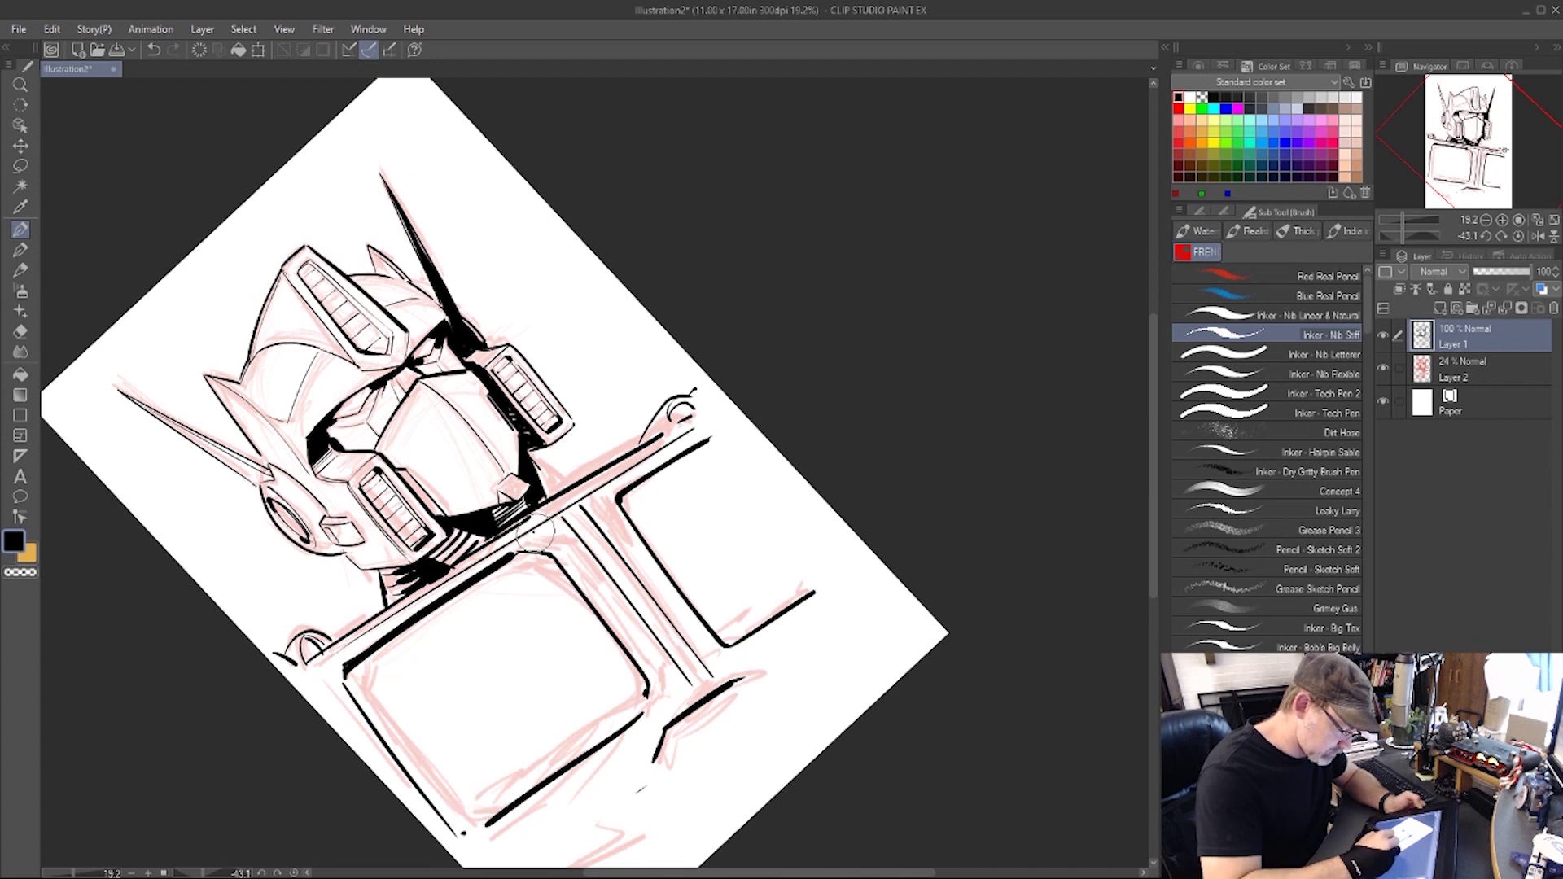
left_click(21, 417)
left_click(1224, 257)
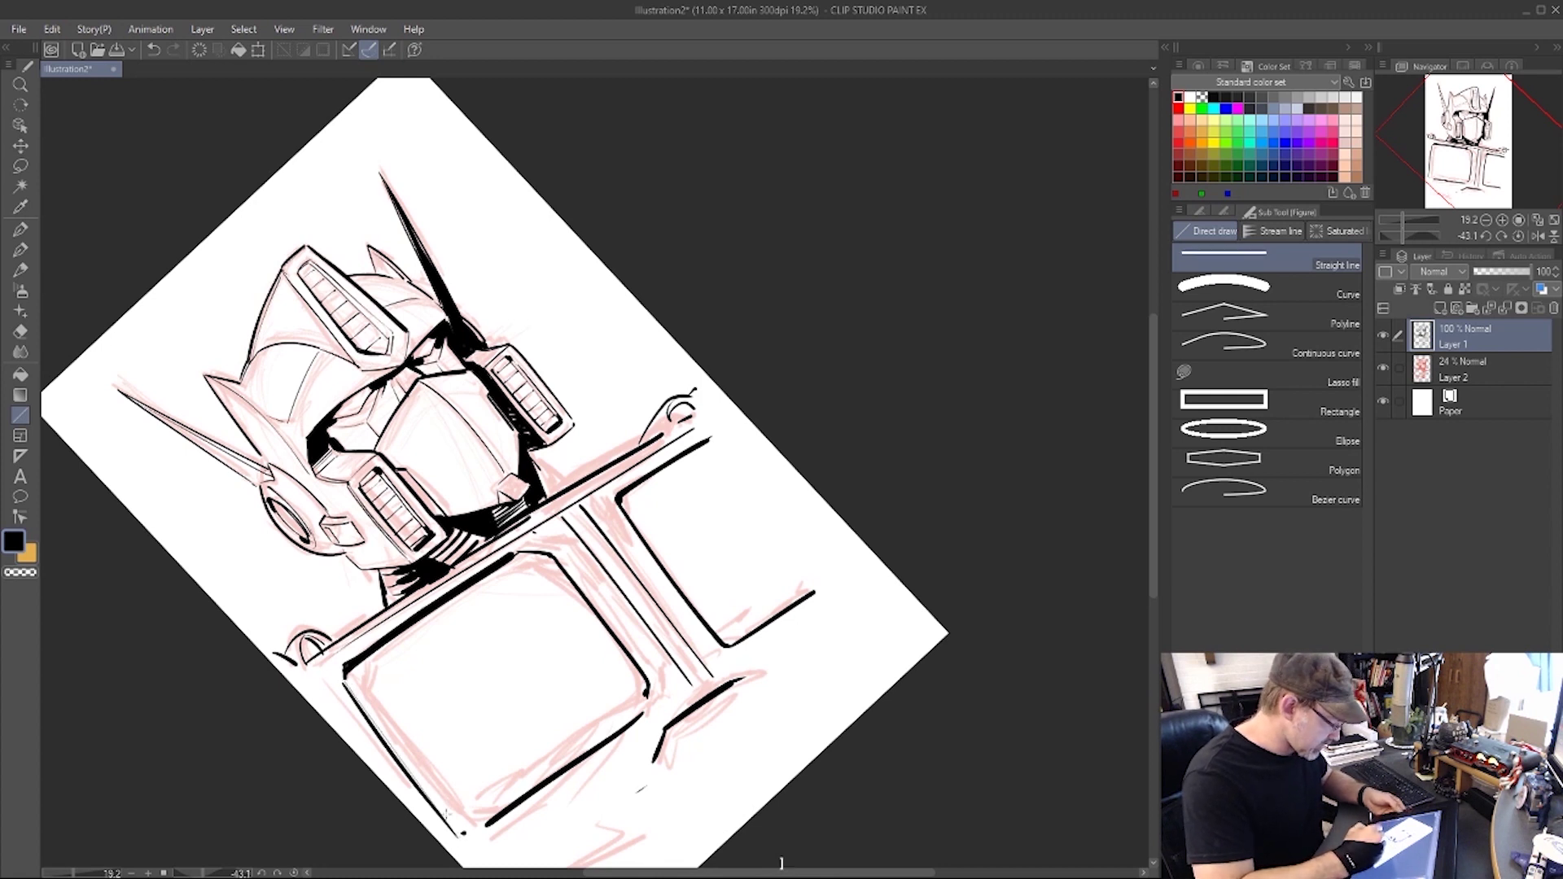
mouse_move(352, 689)
left_mouse_down()
mouse_move(465, 833)
mouse_move(449, 824)
left_mouse_up()
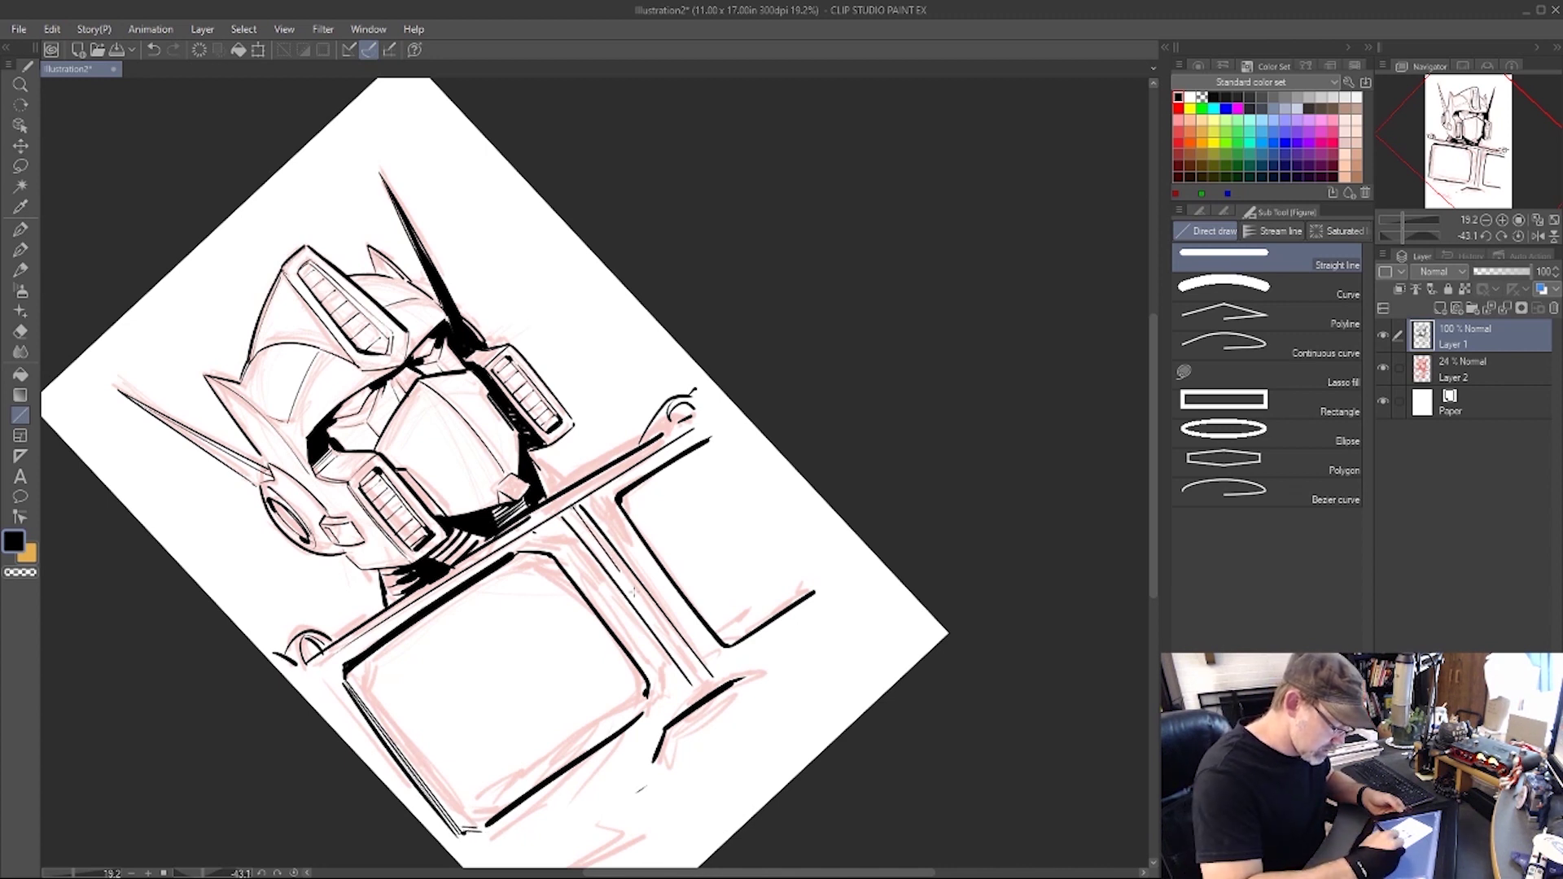
Add thin straight lines inside the center divider and along the chest's top ledge, and finish the left window's lower outer corner.
left_click_drag(580, 515, 708, 688)
left_click_drag(570, 511, 701, 686)
left_click_drag(318, 658, 687, 426)
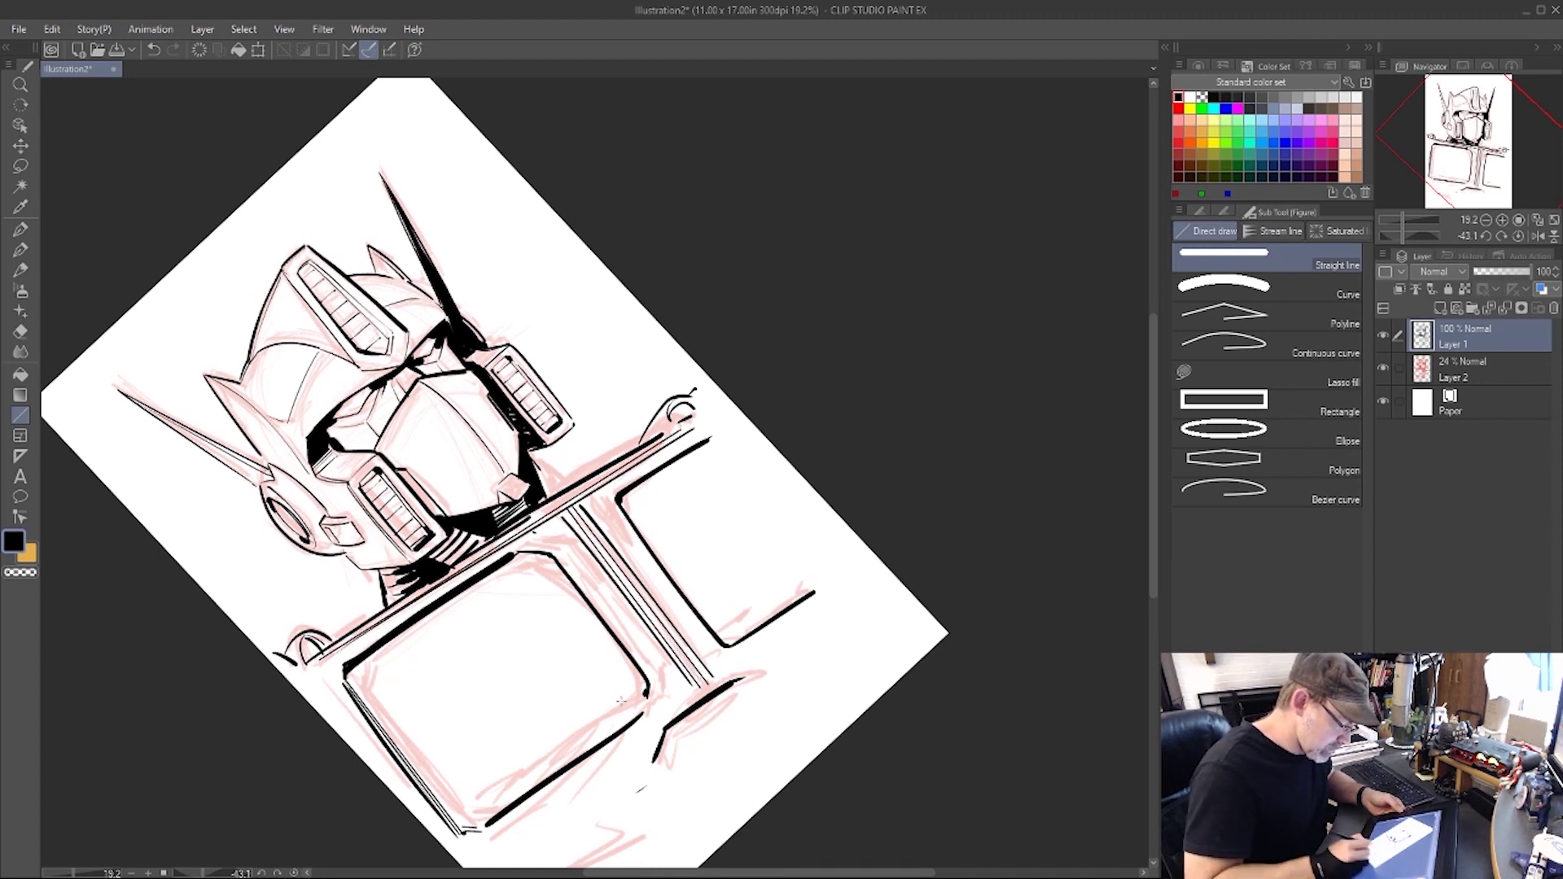
left_click_drag(504, 794, 476, 823)
key("b")
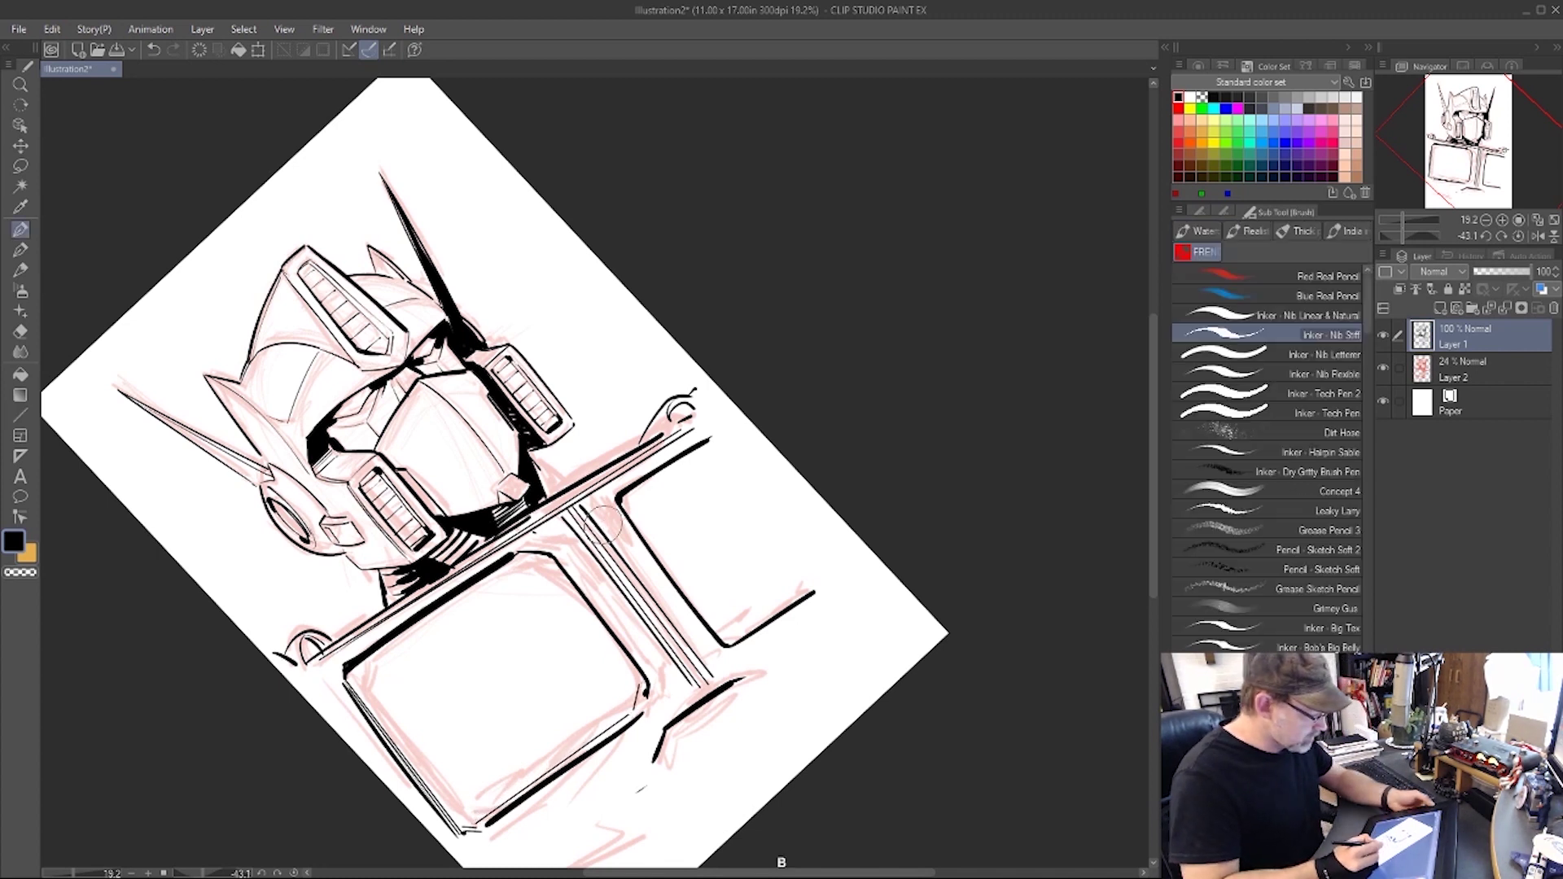
Thicken the arc over the left shoulder detail and hide the pink sketch on Layer 2.
mouse_move(282, 652)
left_mouse_down()
mouse_move(301, 631)
mouse_move(331, 635)
left_mouse_up()
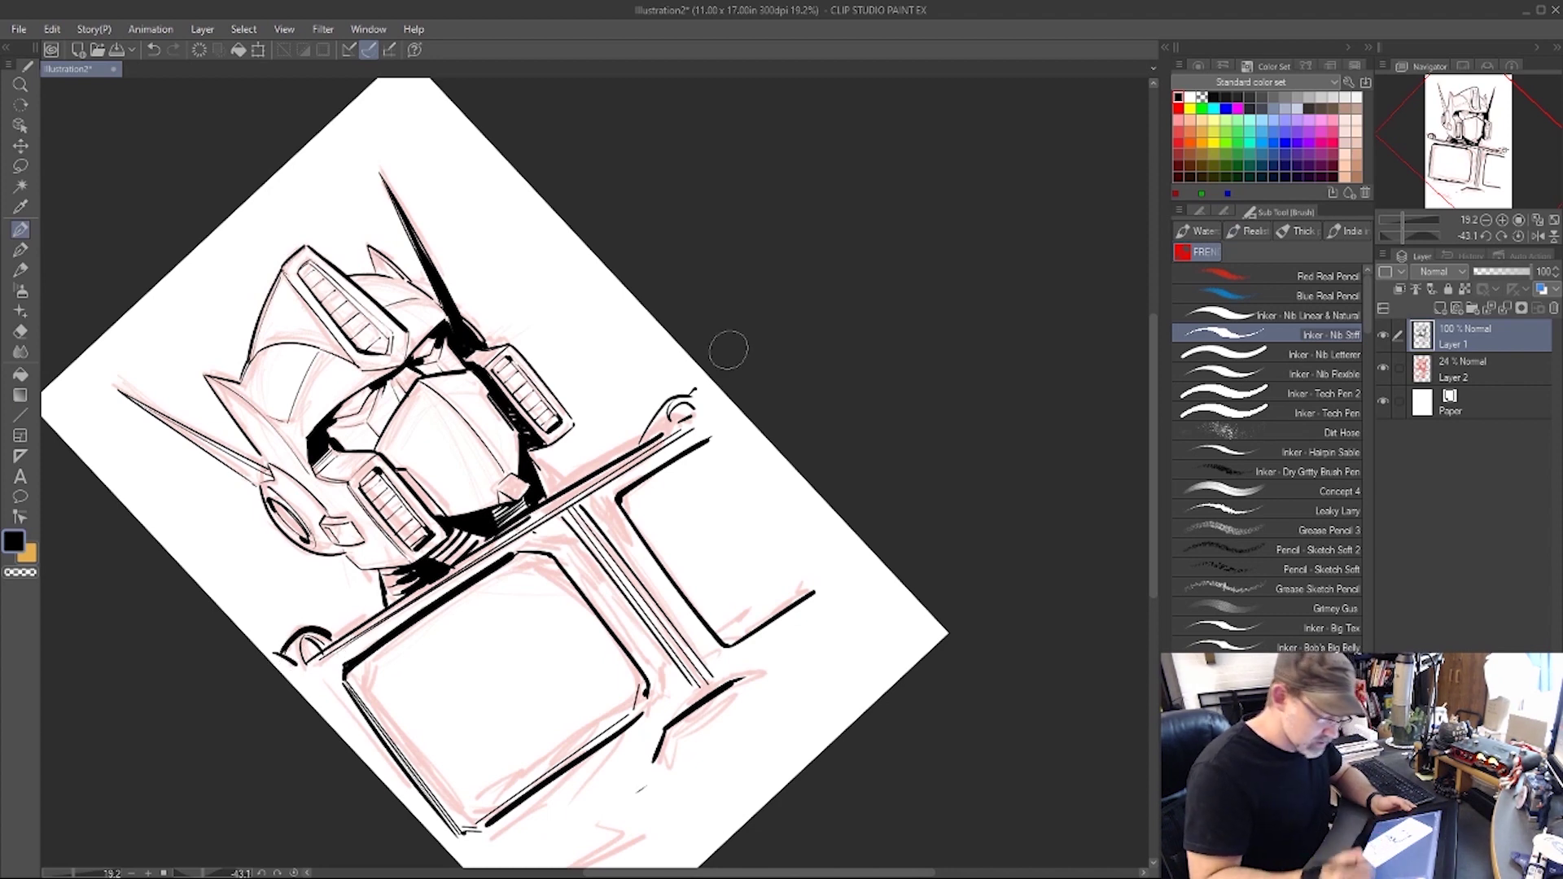
left_click(1384, 369)
key("h")
left_click_drag(1013, 490, 988, 508)
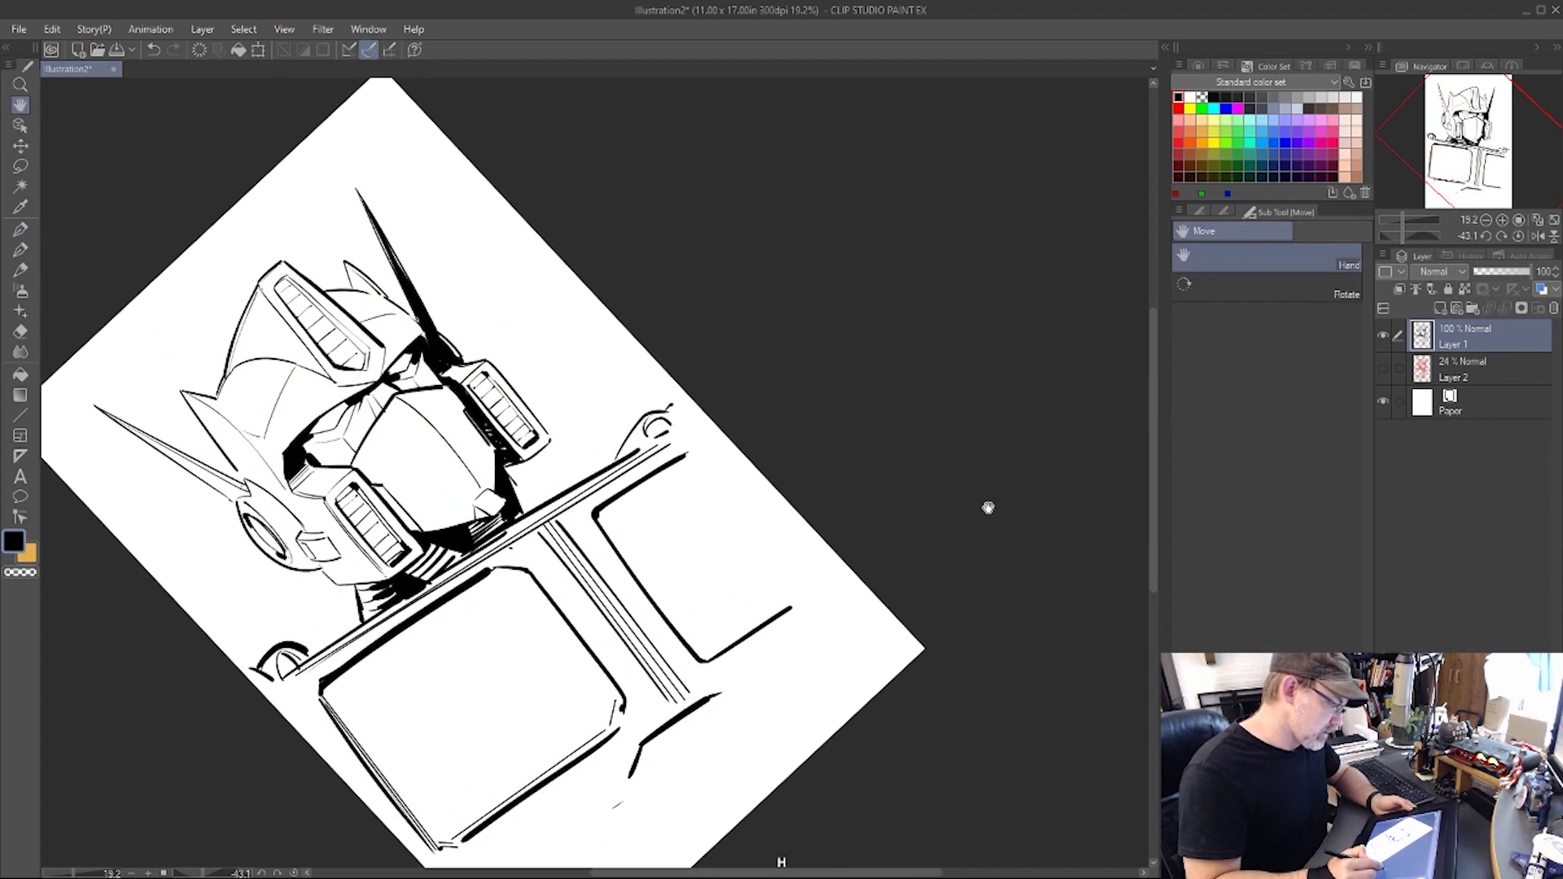
key("p")
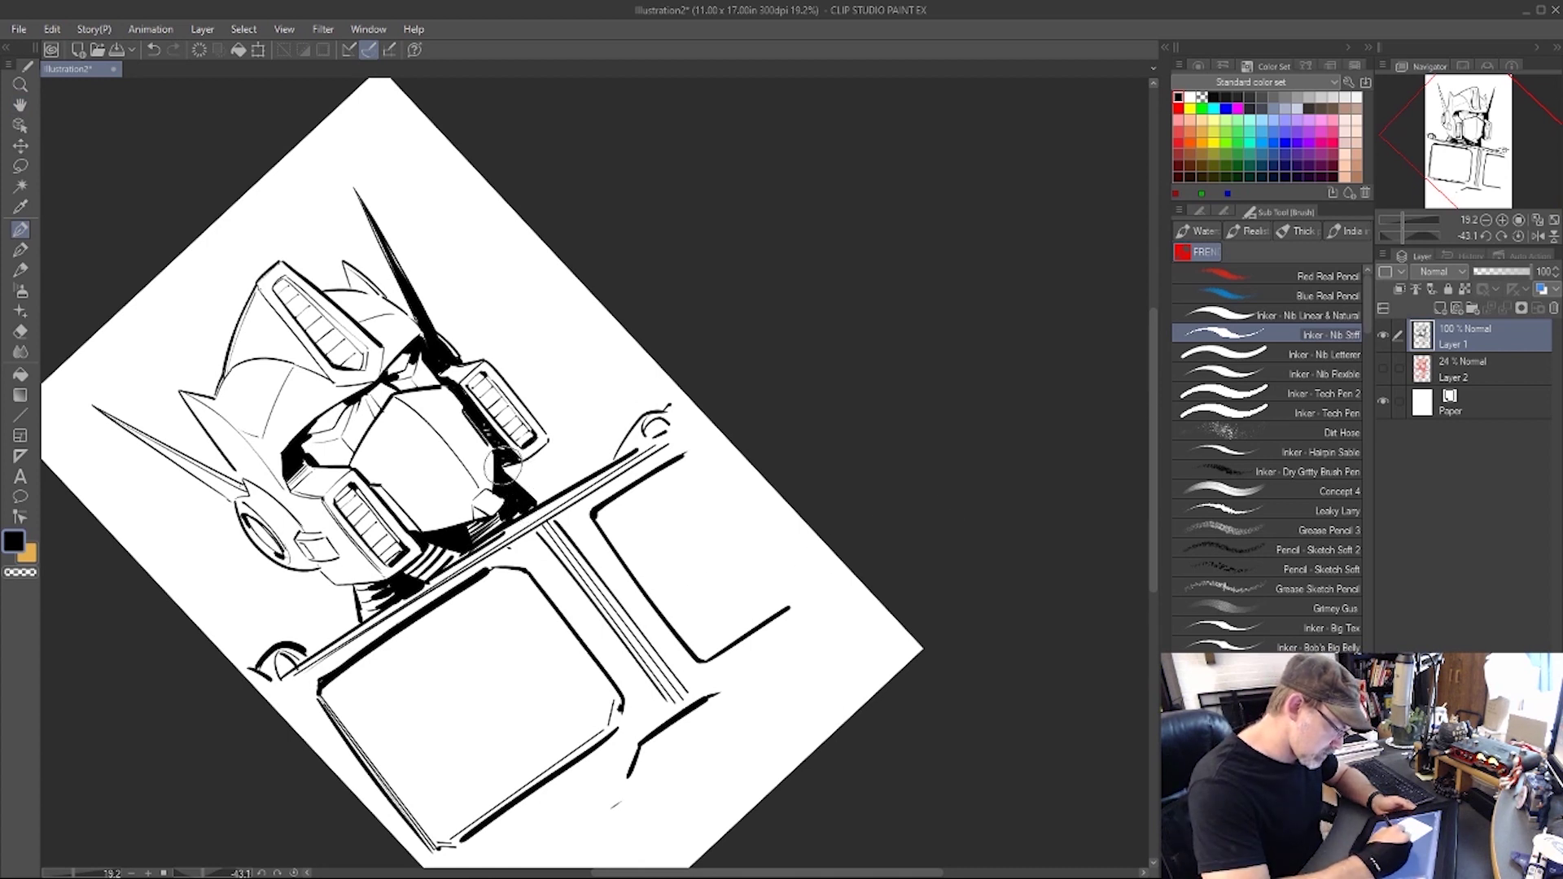
Extend the solid black neck shadow beneath the right cheek guard and touch up the black shape around the left eye.
left_click_drag(537, 503, 503, 521)
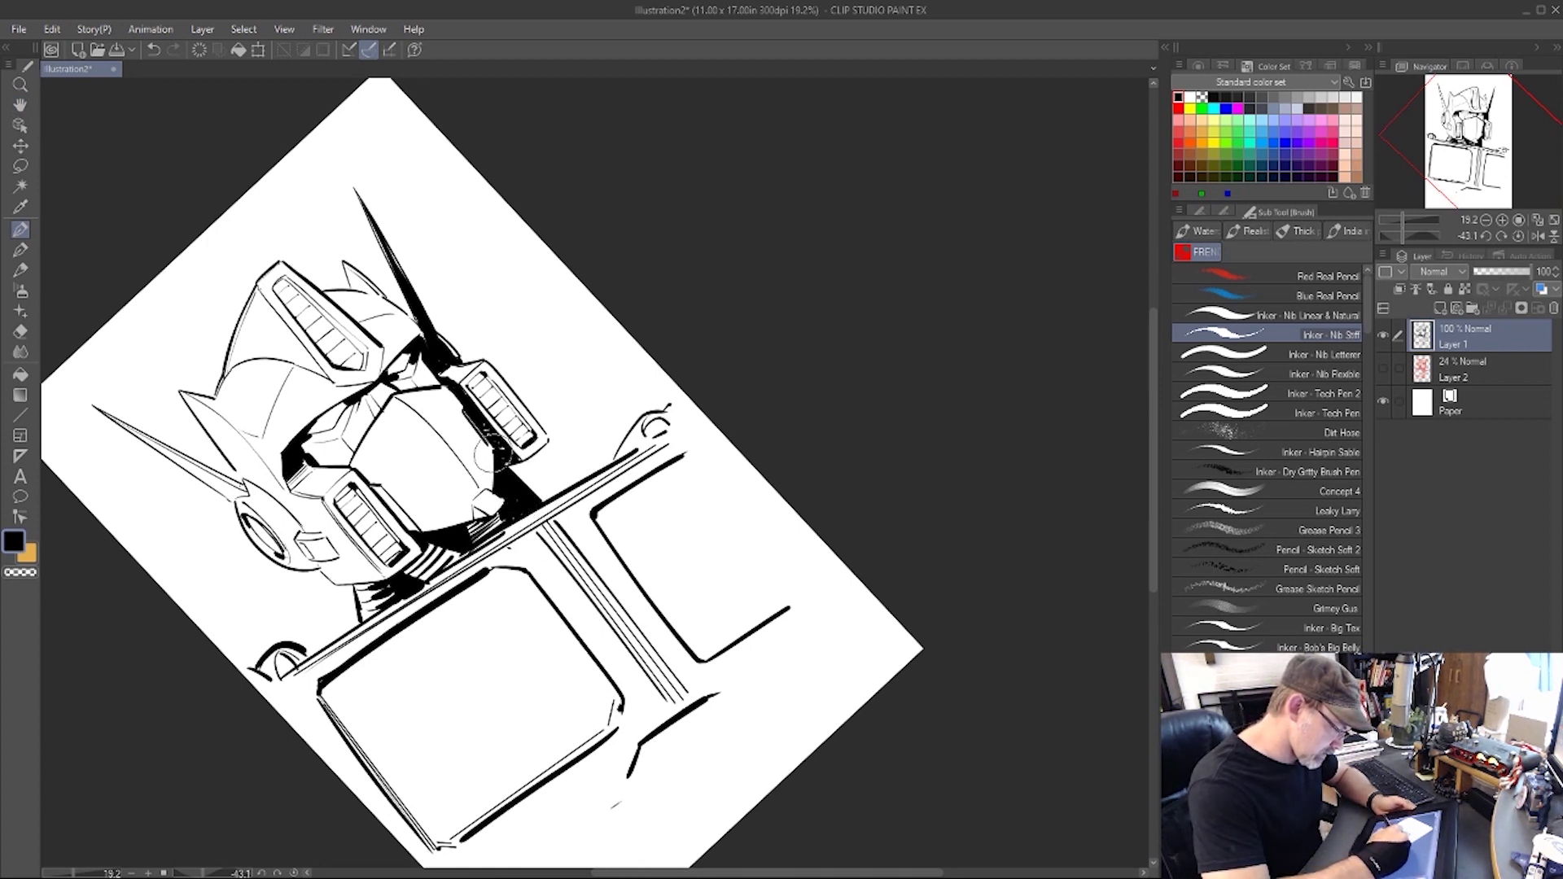
left_click_drag(294, 440, 351, 400)
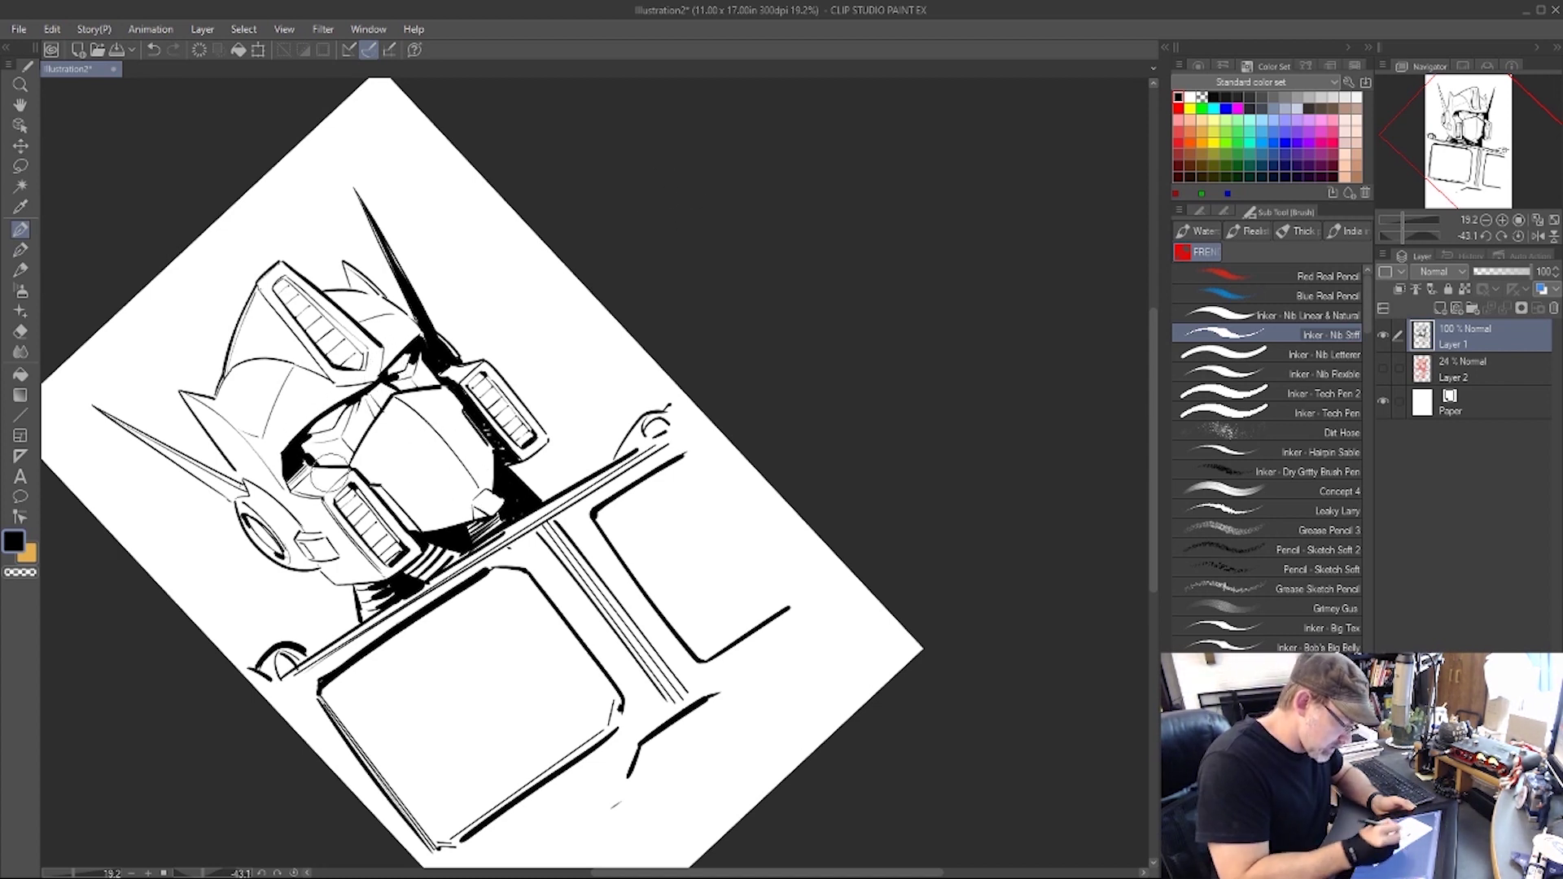
left_click_drag(340, 495, 347, 484)
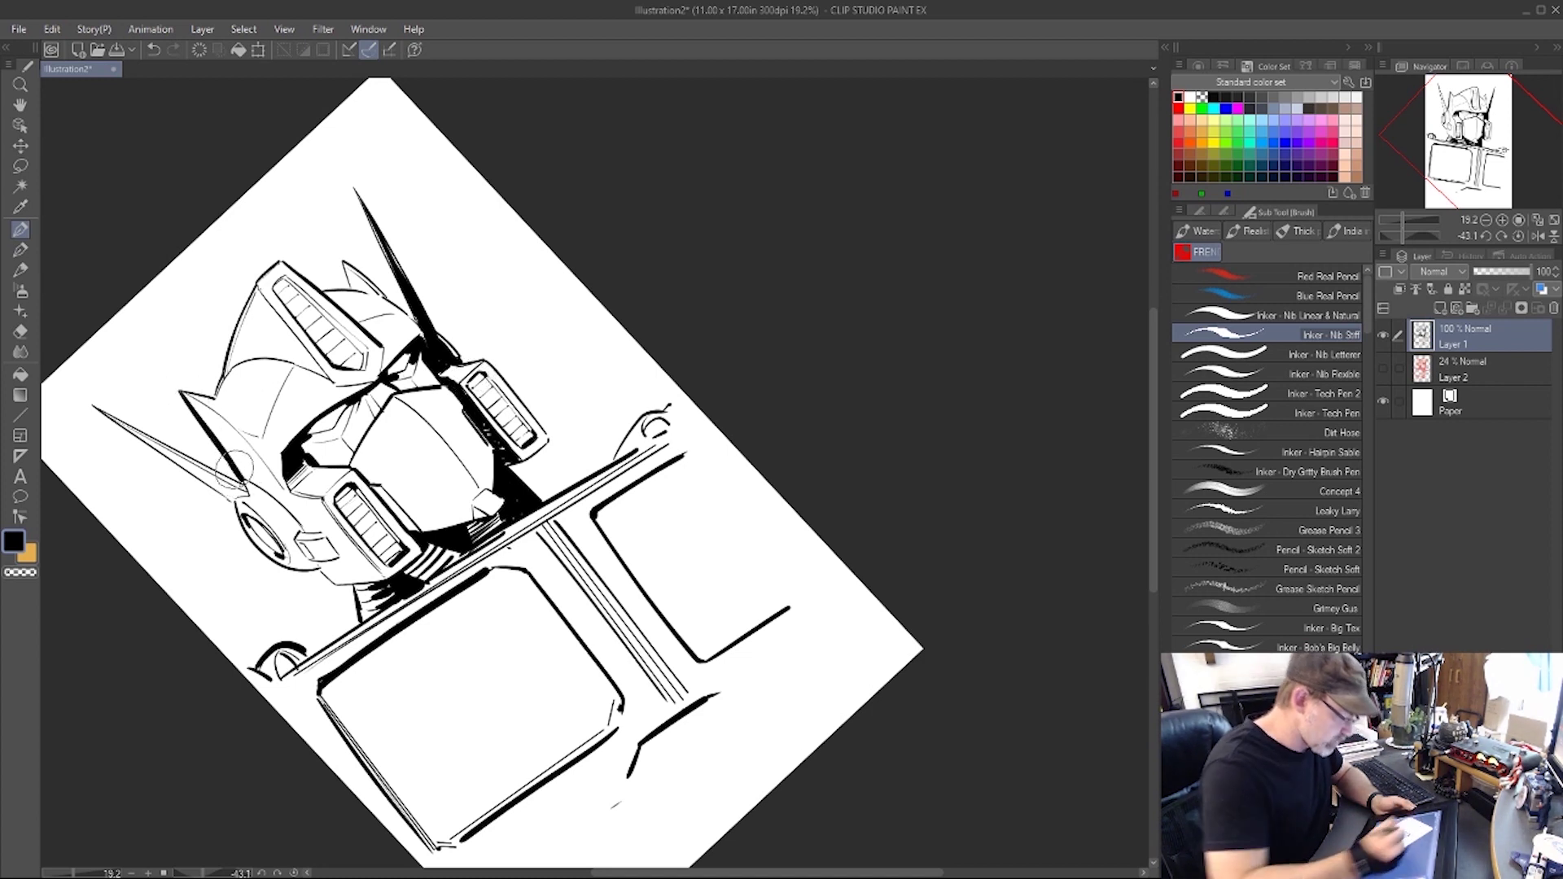
key("ctrl+z")
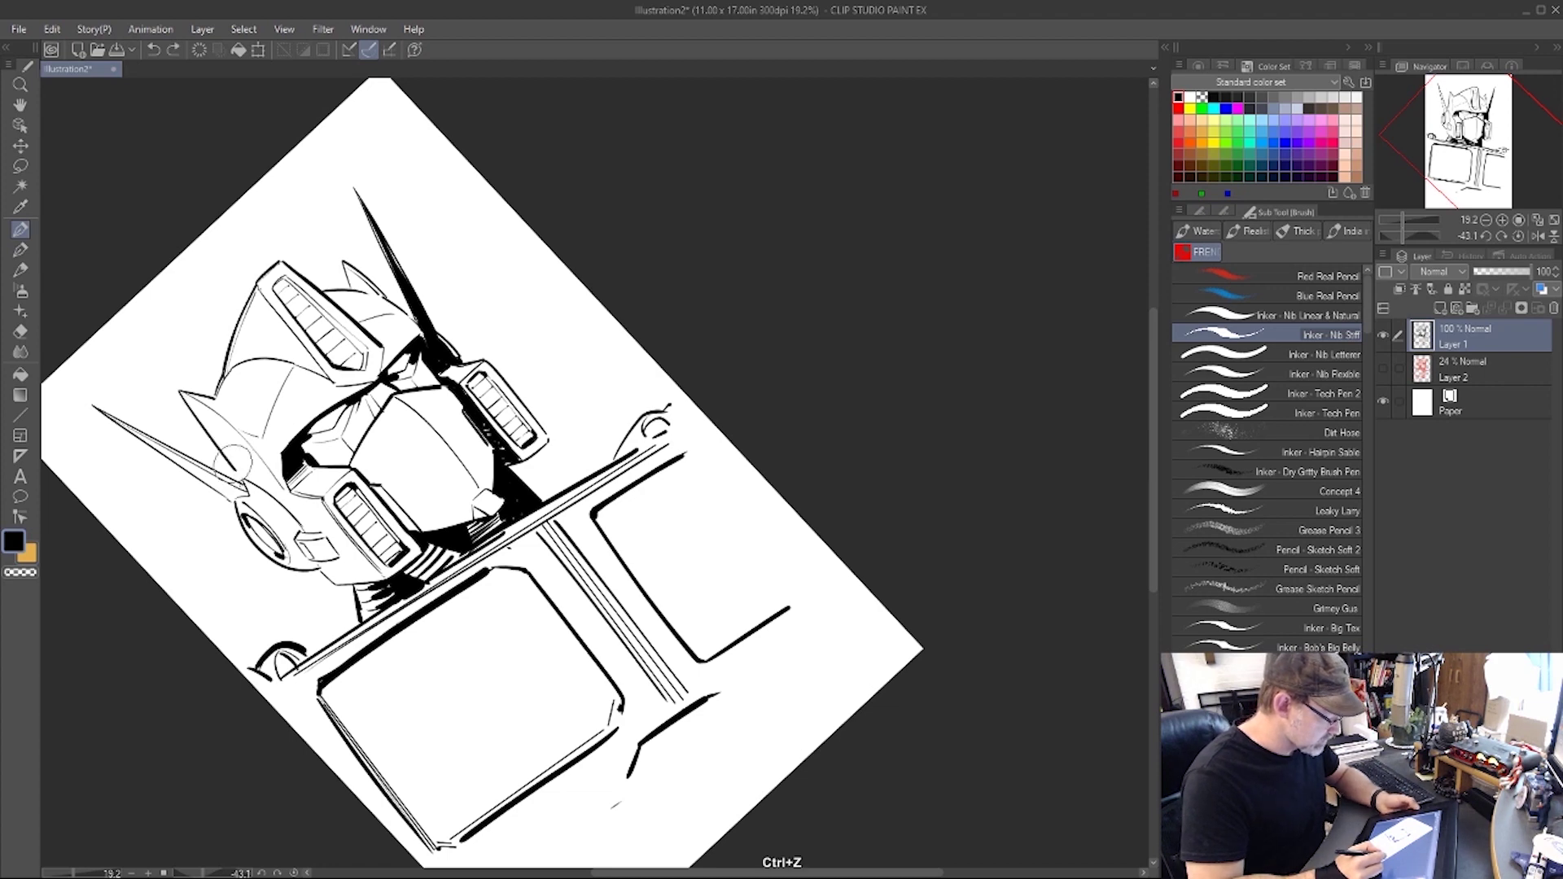
Thicken the lower edge of the helmet crest, the helmet's right edge and the outline of the small right spike.
key("h")
left_click_drag(987, 426, 964, 401)
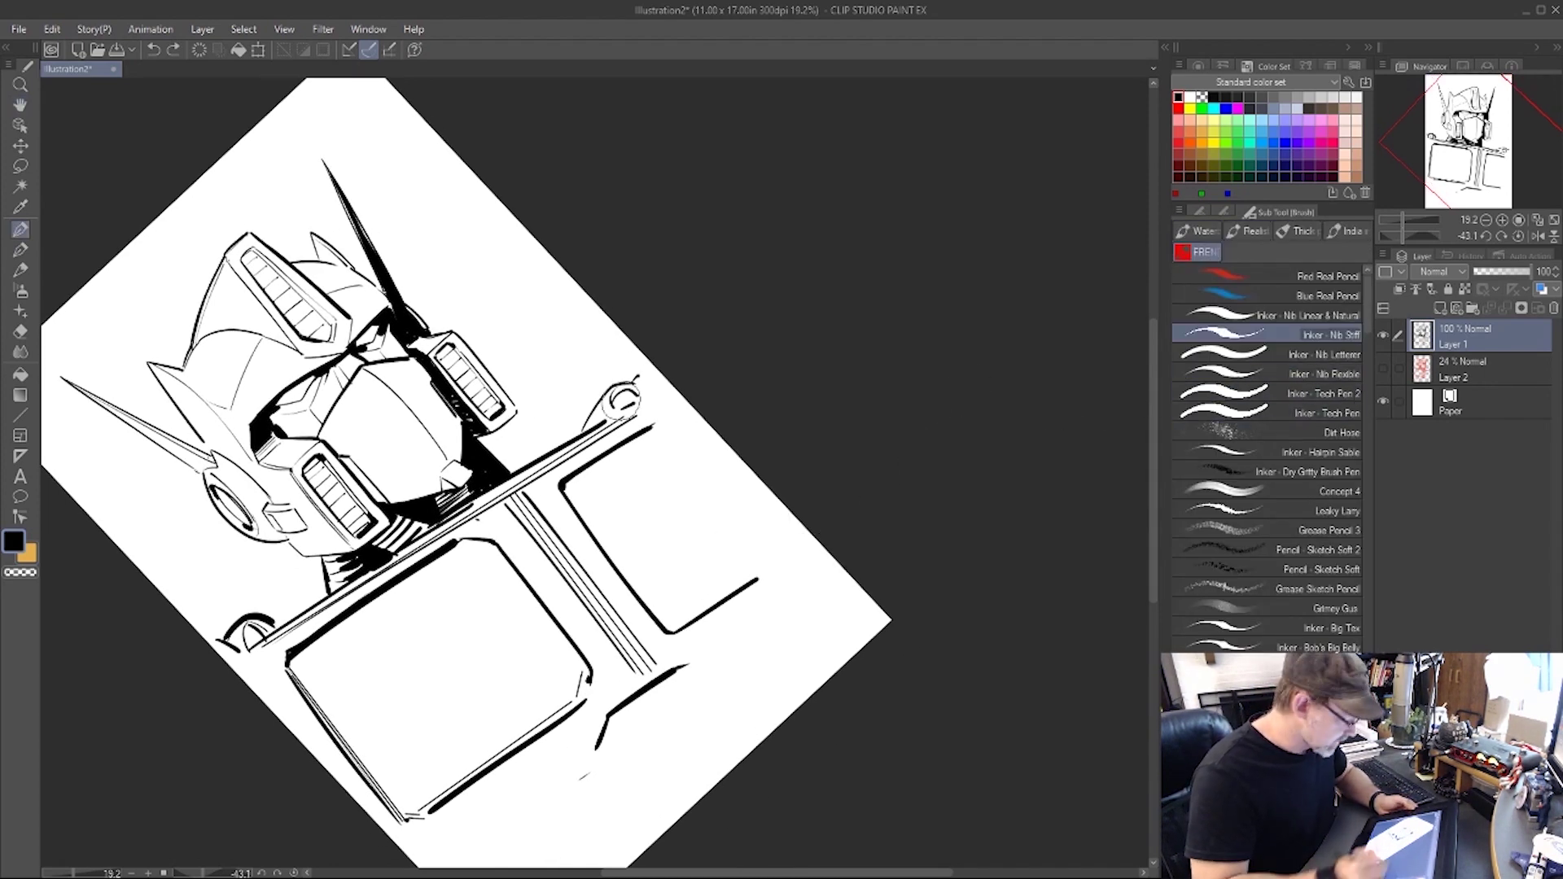
key("slash")
left_click(383, 371)
left_click_drag(385, 372, 394, 359)
key("h")
mouse_move(942, 333)
left_mouse_down()
mouse_move(940, 366)
mouse_move(1048, 608)
mouse_move(1039, 594)
left_mouse_up()
key("r")
key("h")
left_click_drag(950, 366, 989, 585)
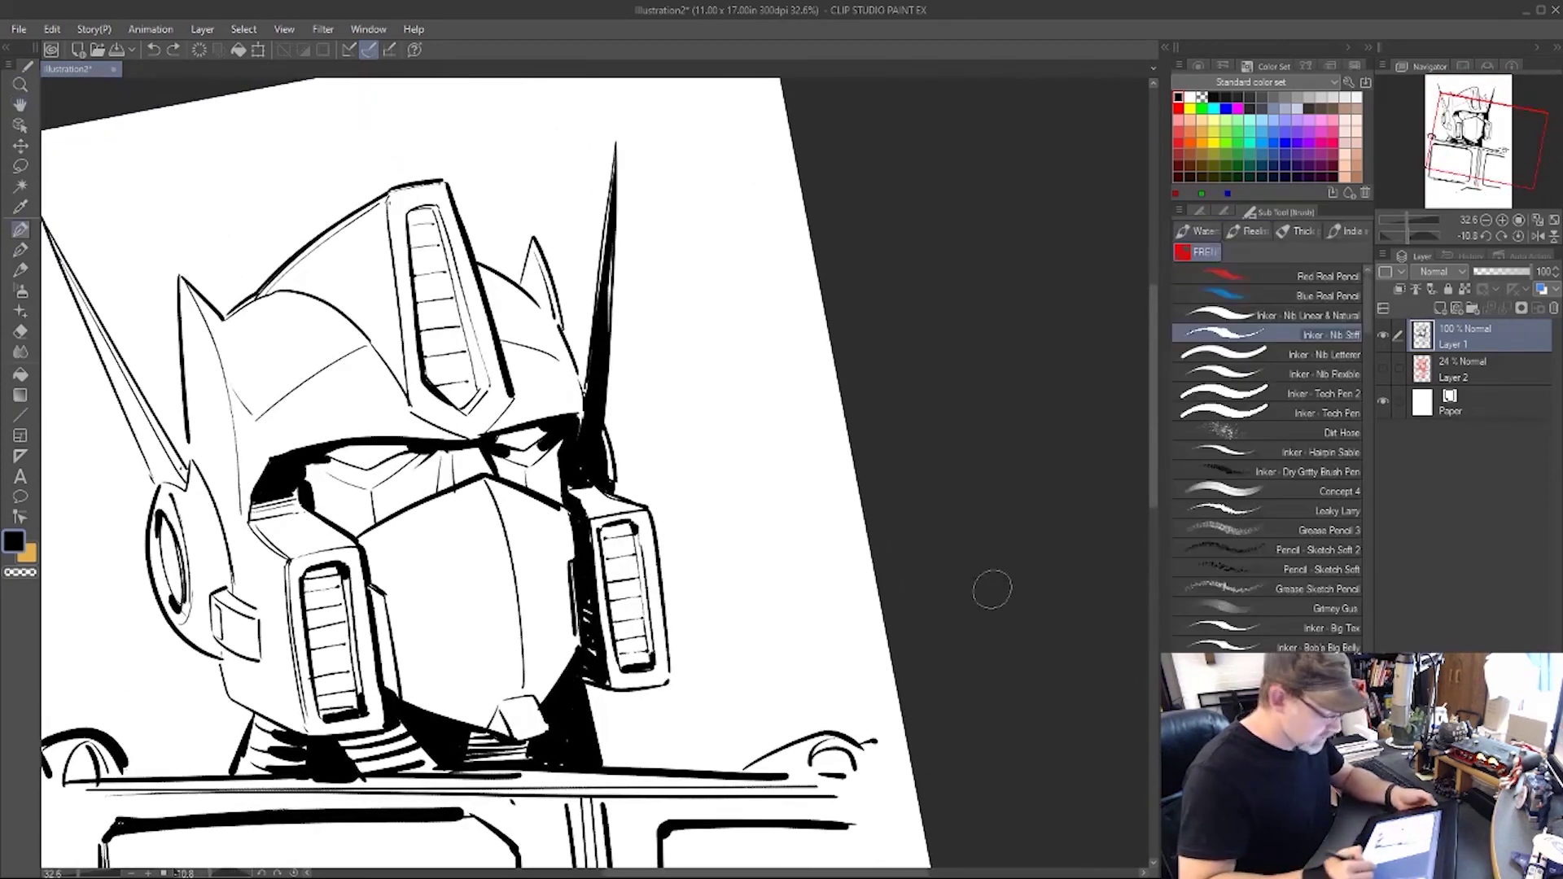
scroll(1362, 358, "down", 10)
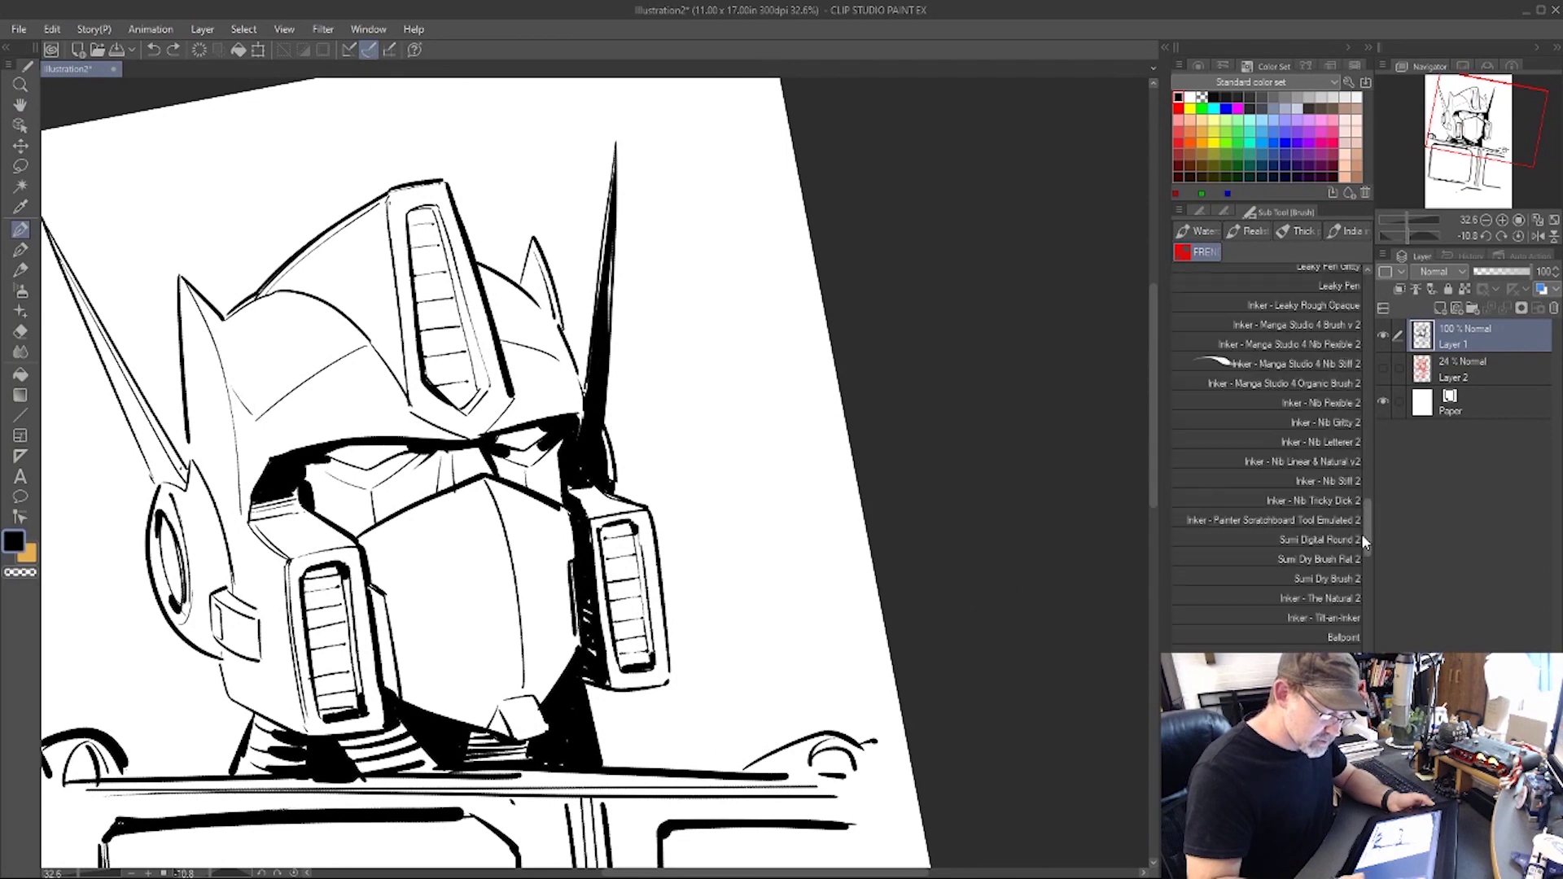
left_click_drag(1365, 373, 1363, 280)
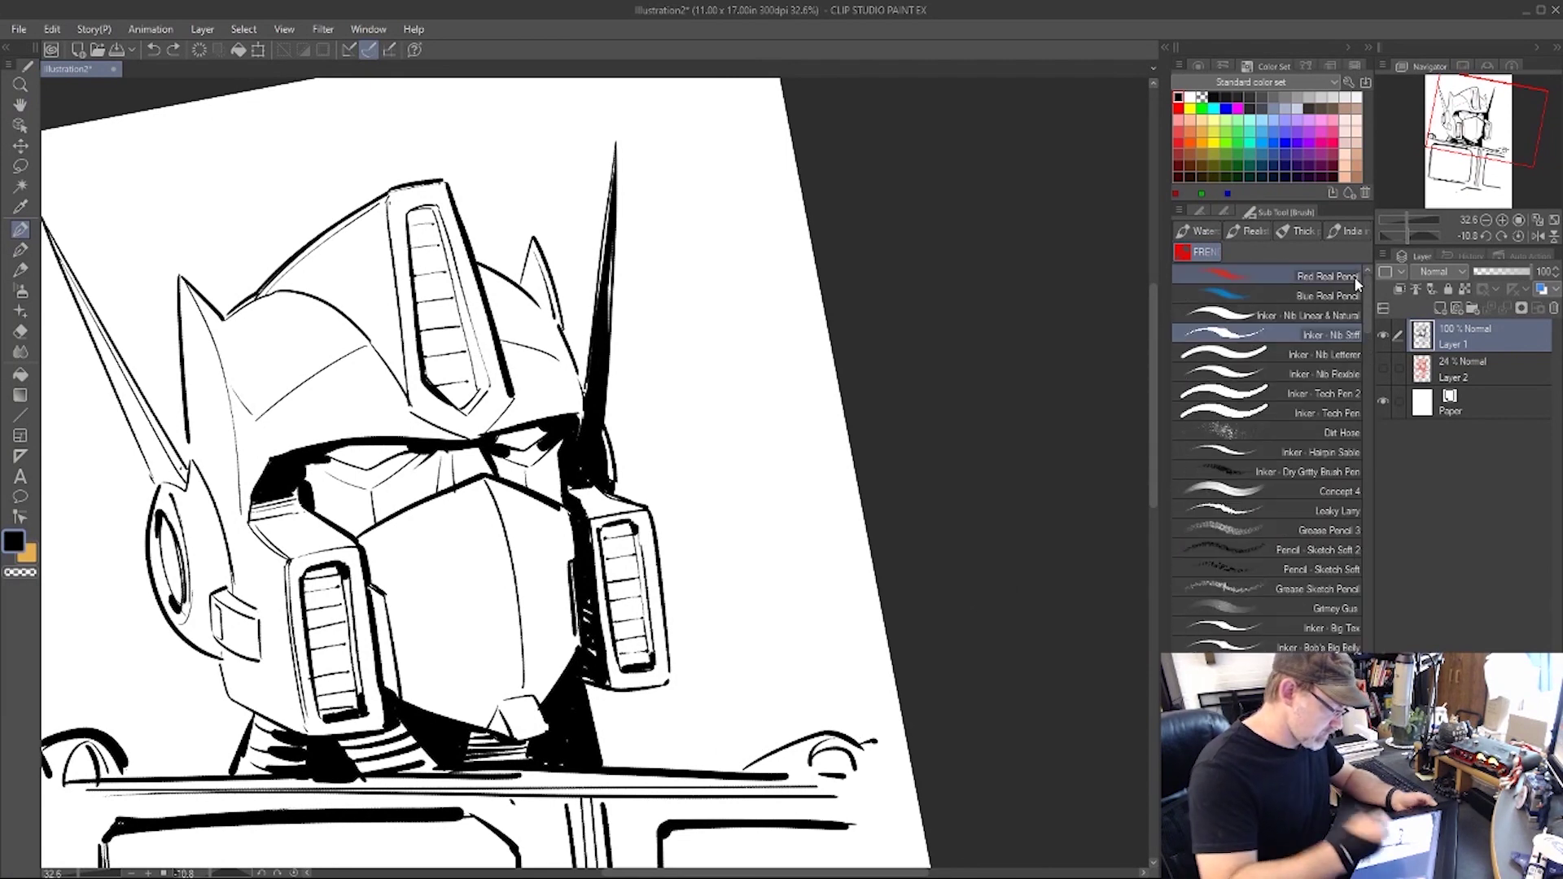
left_click_drag(476, 438, 513, 399)
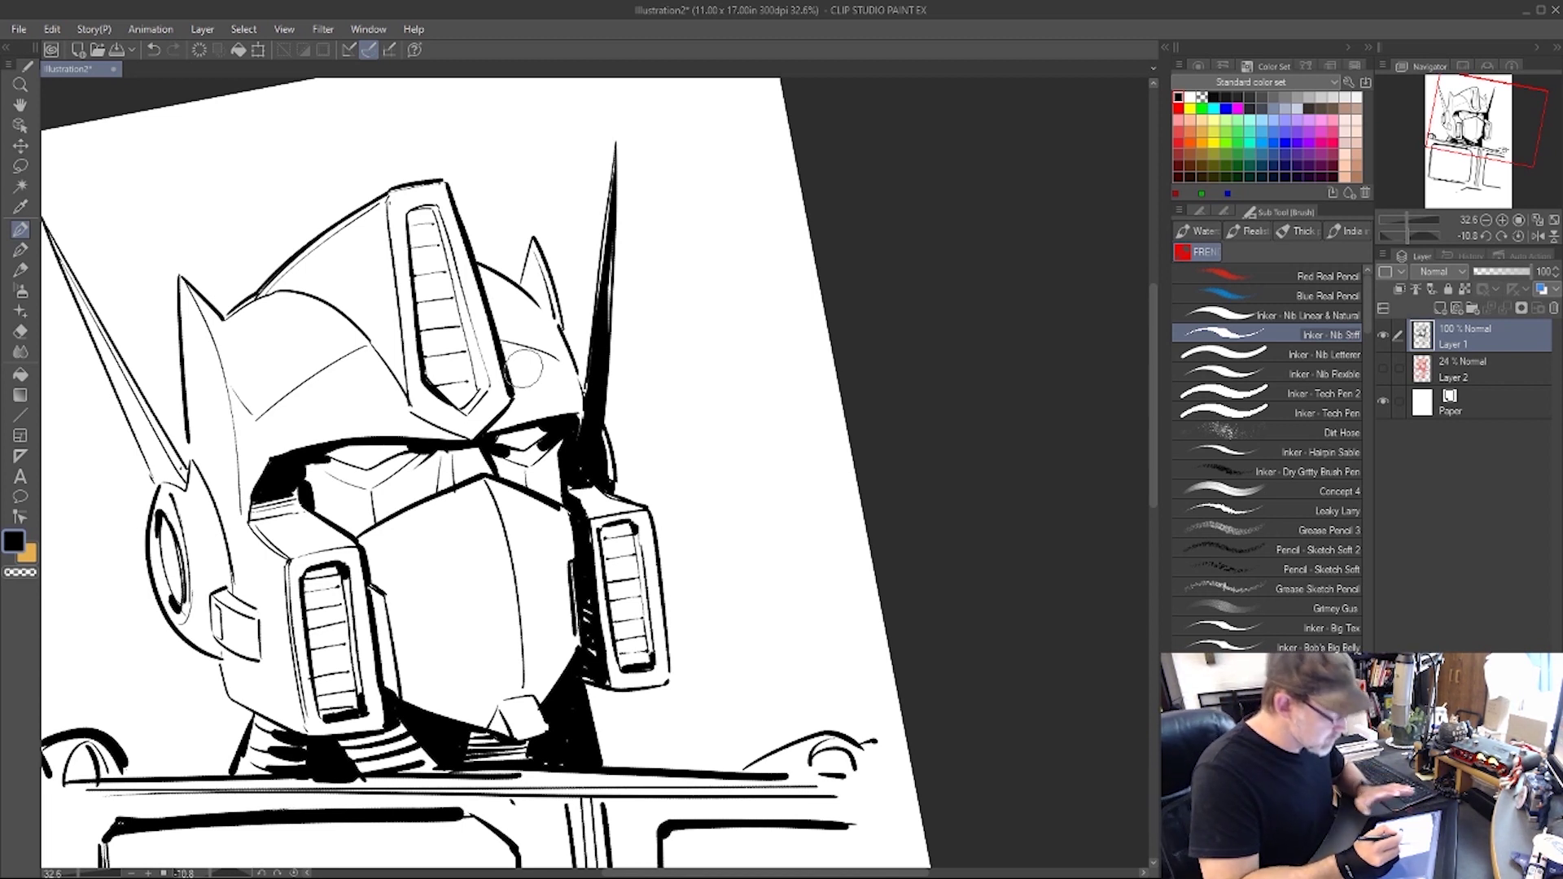
mouse_move(562, 332)
left_mouse_down()
mouse_move(585, 398)
mouse_move(579, 441)
left_mouse_up()
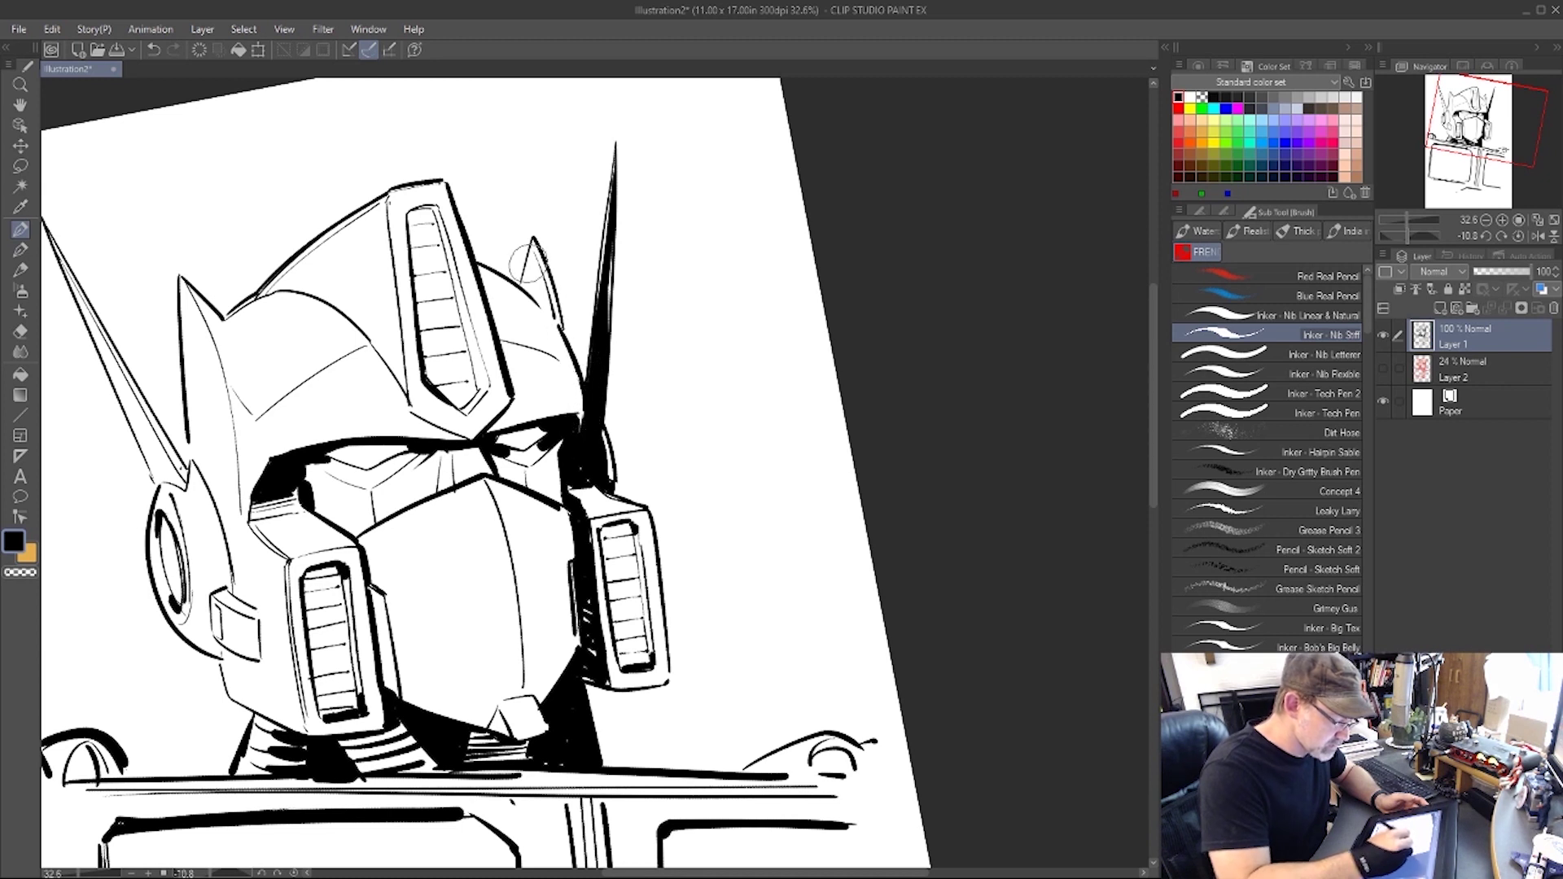
left_click_drag(532, 243, 519, 283)
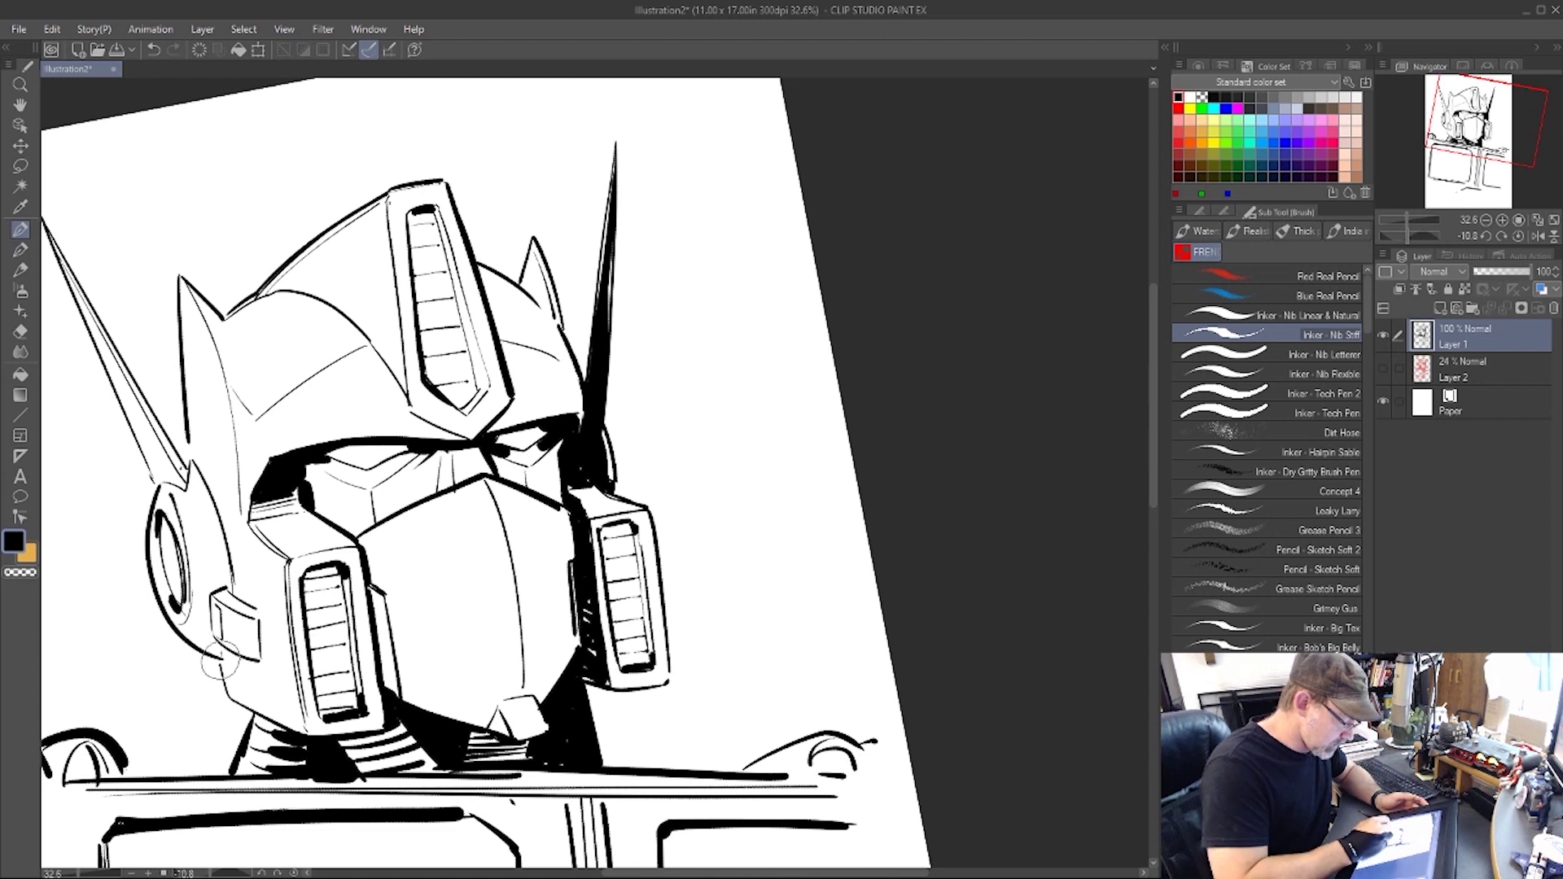
Darken the left eye's corner and add fine scratch lines across the forehead and the mouth plate.
mouse_move(316, 460)
left_mouse_down()
mouse_move(334, 466)
mouse_move(308, 480)
mouse_move(315, 509)
left_mouse_up()
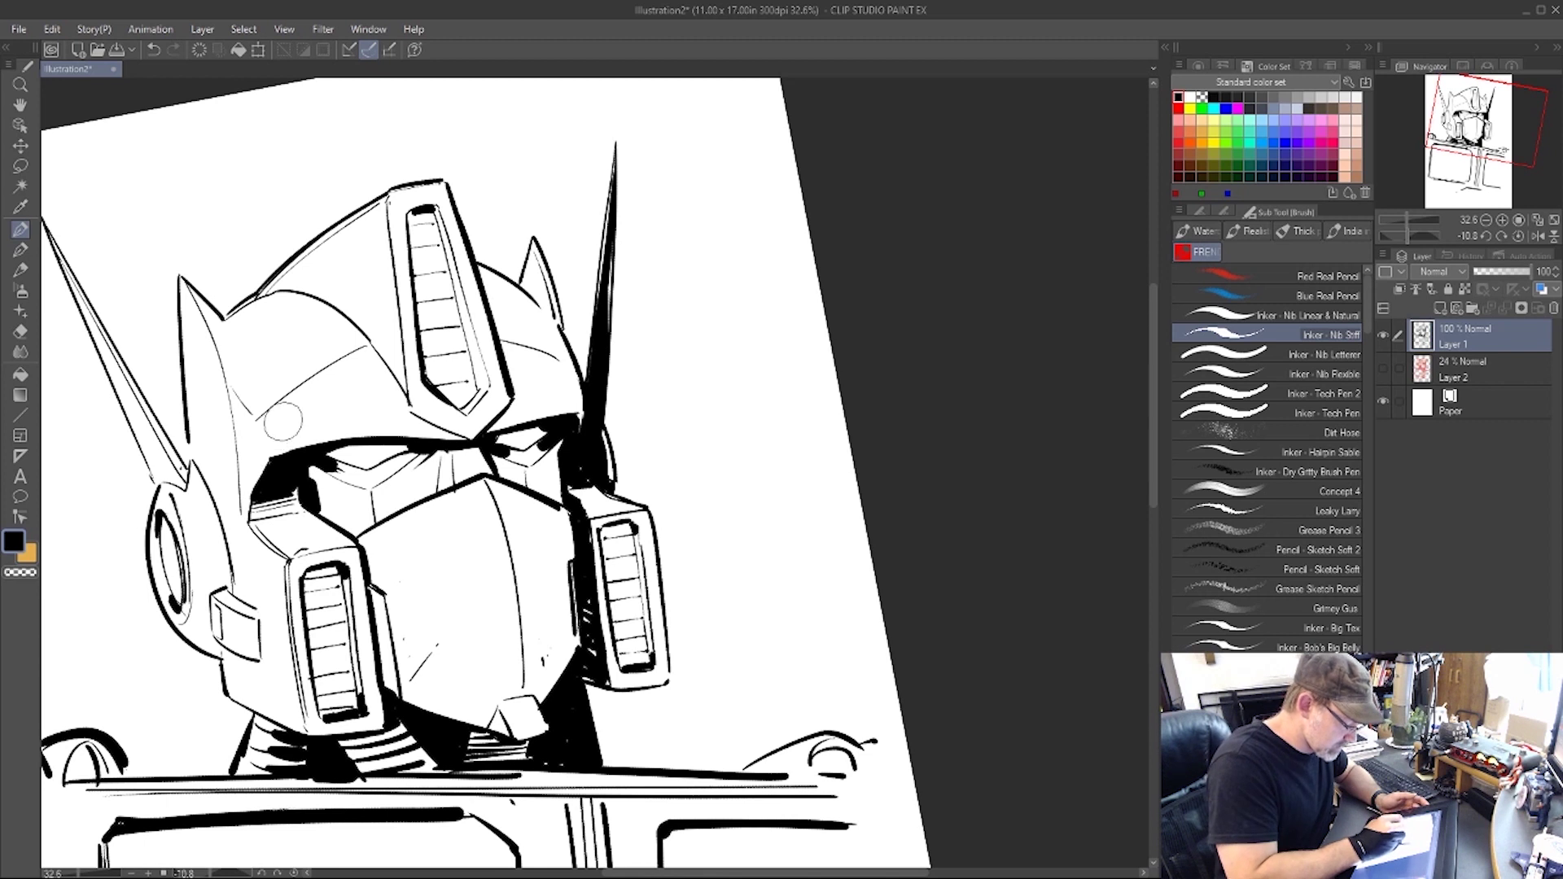
left_click_drag(272, 422, 383, 423)
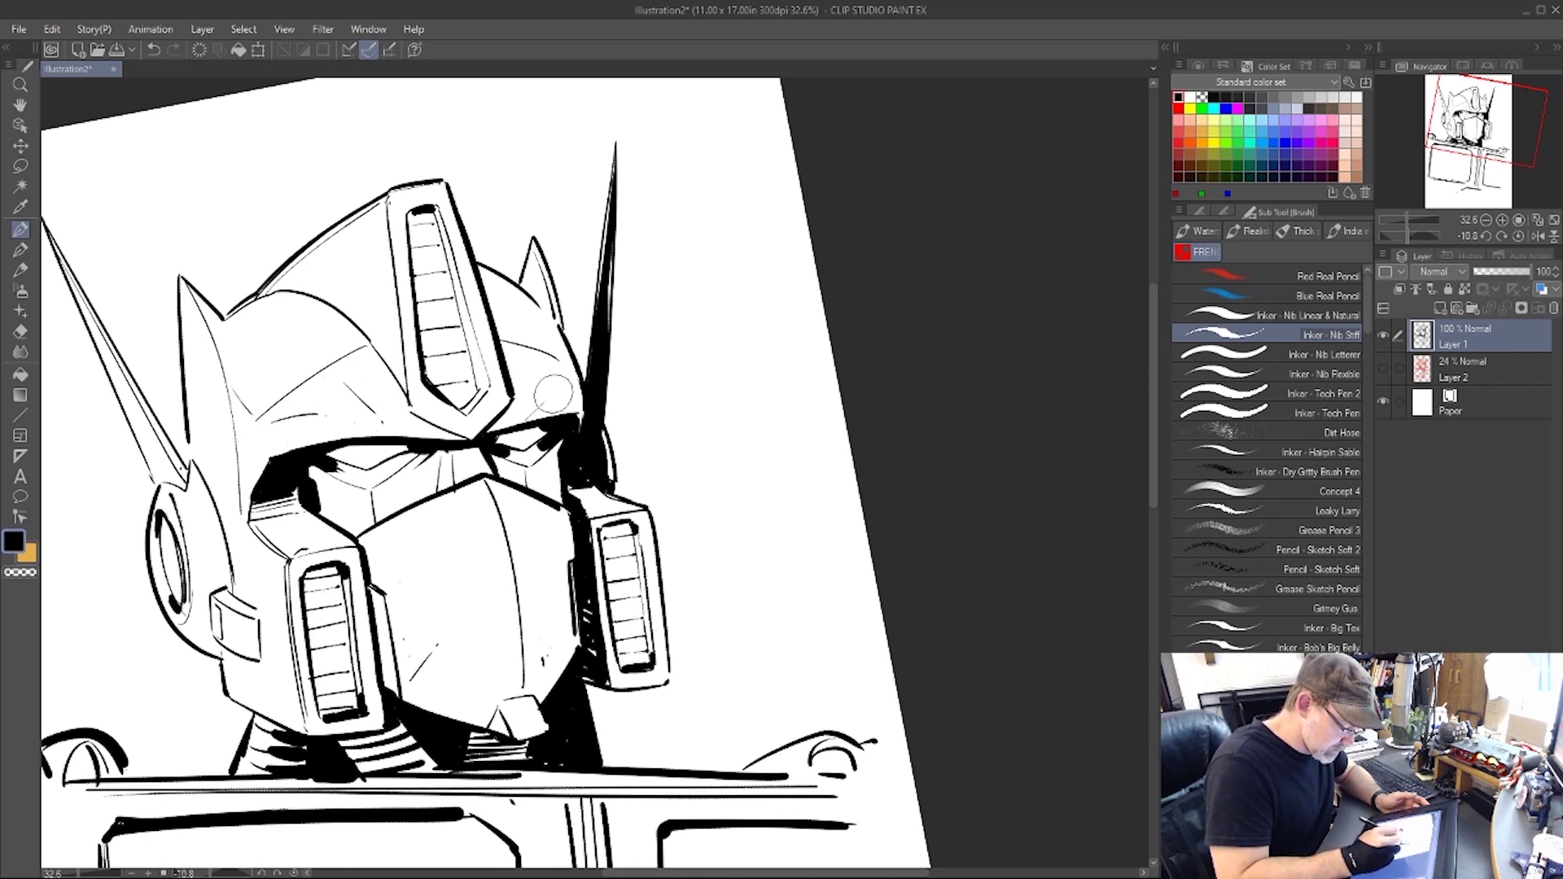
left_click_drag(553, 394, 563, 392)
left_click_drag(459, 709, 487, 634)
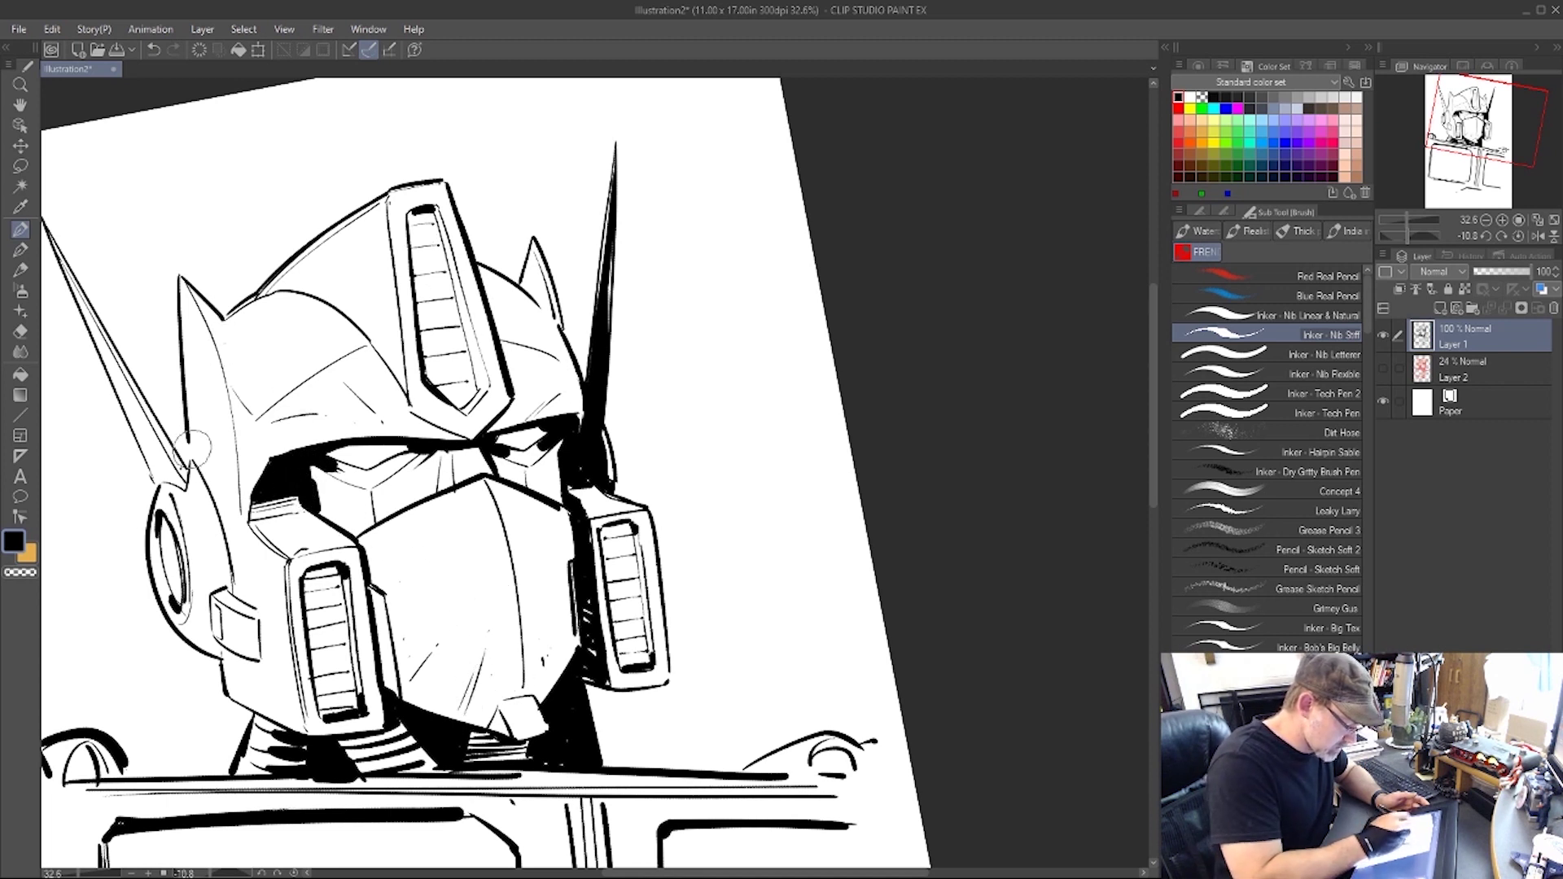
Strengthen the outlines around the left ear disc and cheek guards, and add small dents and nicks on the helmet dome.
mouse_move(187, 442)
left_mouse_down()
mouse_move(154, 487)
mouse_move(154, 566)
mouse_move(175, 573)
left_mouse_up()
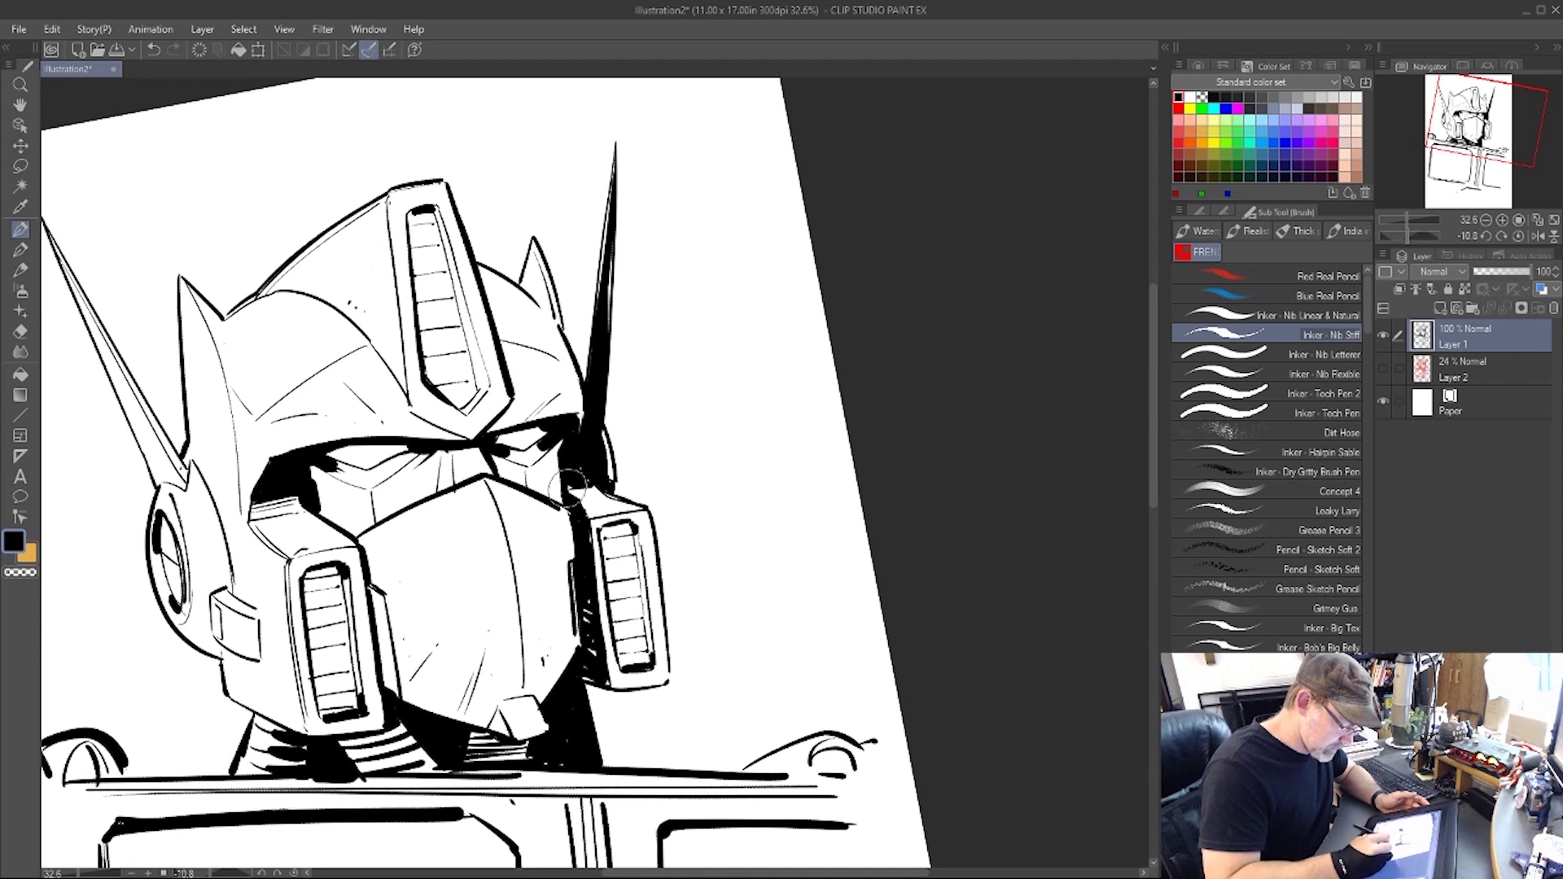
left_click_drag(596, 485, 601, 491)
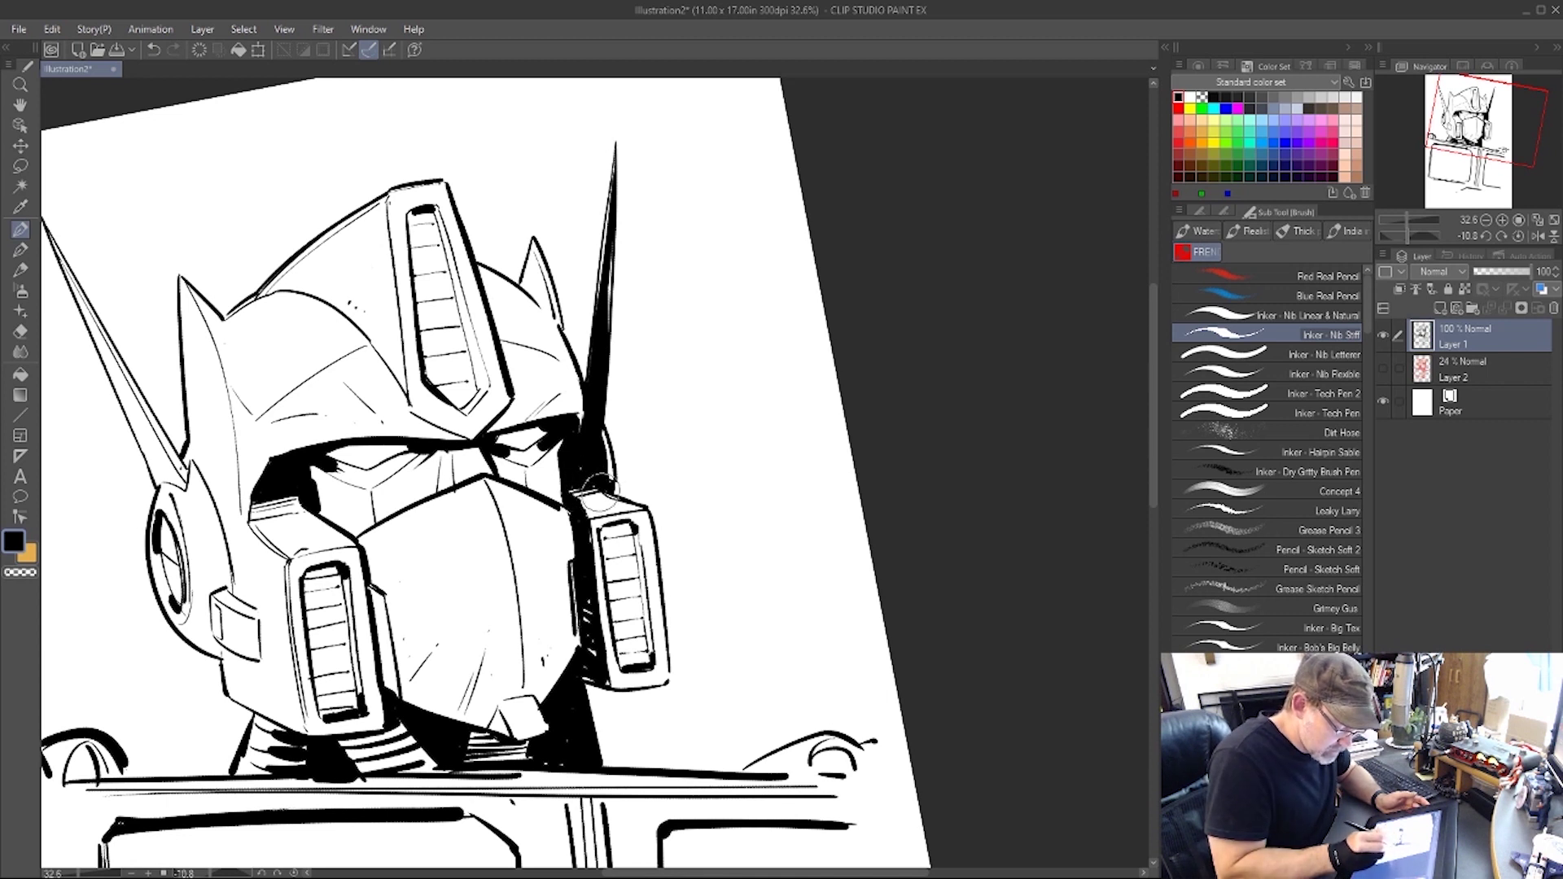
left_click_drag(255, 620, 262, 653)
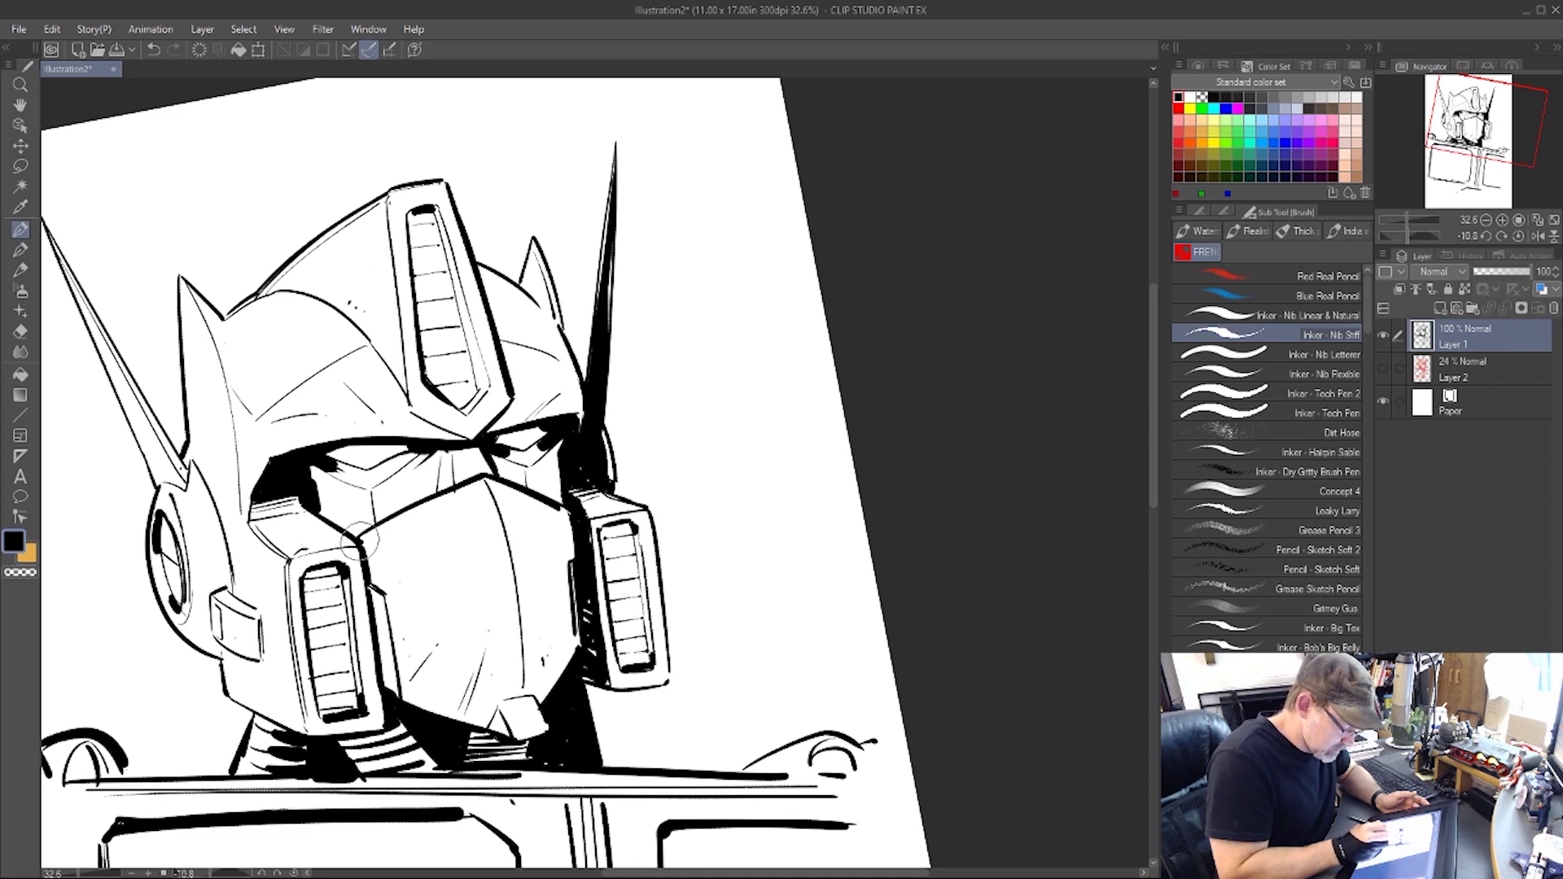
left_click_drag(320, 513, 329, 517)
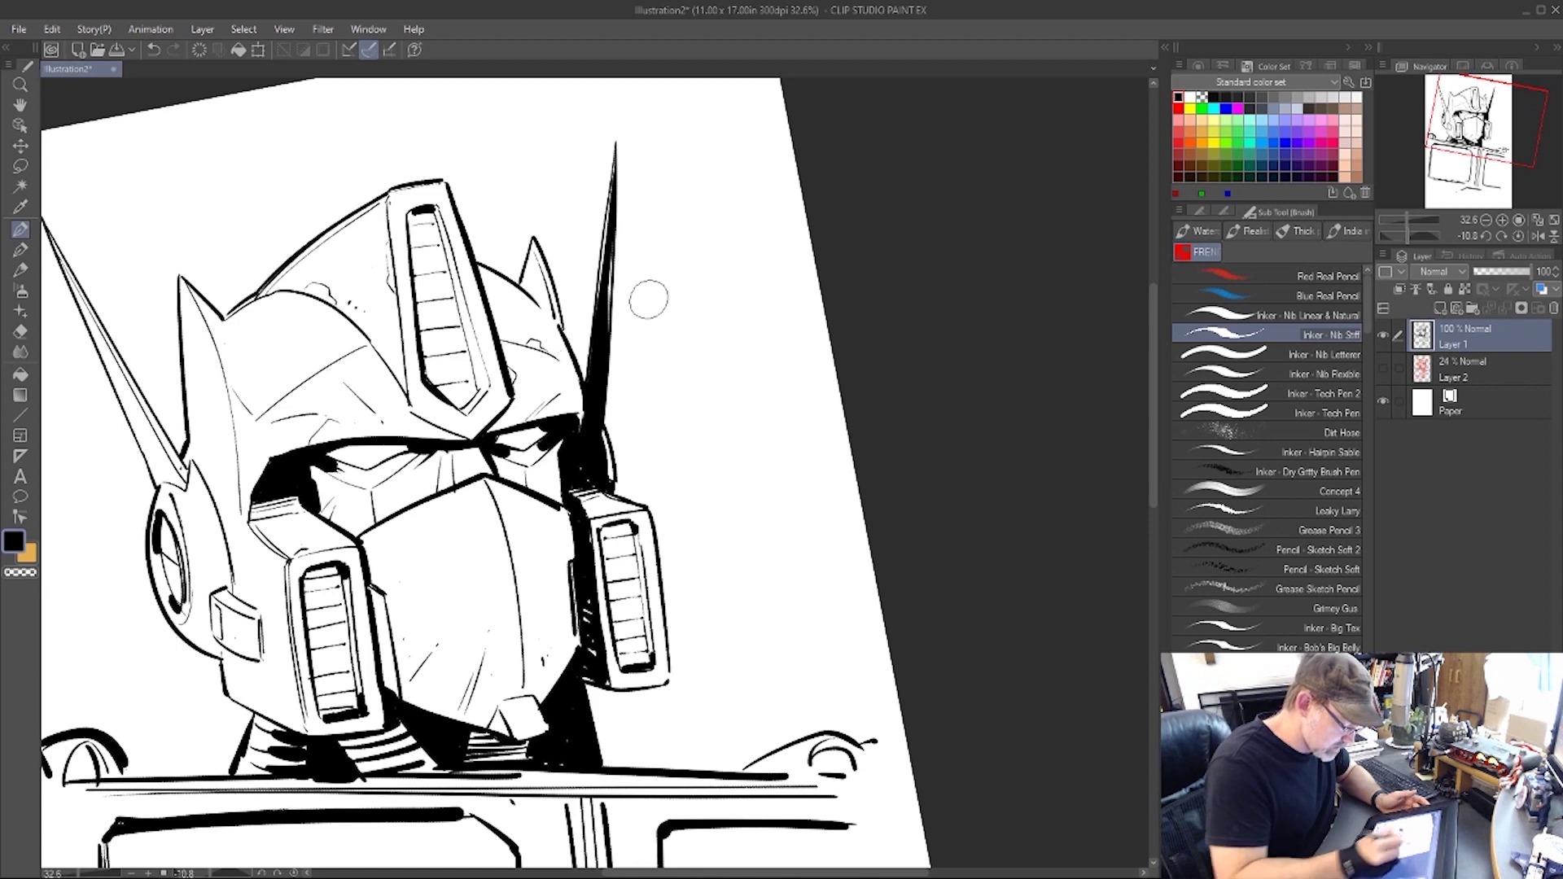
Draw thin, jagged broken-glass lines around an impact point near the left chest window's upper inner corner.
left_click_drag(846, 563, 968, 413)
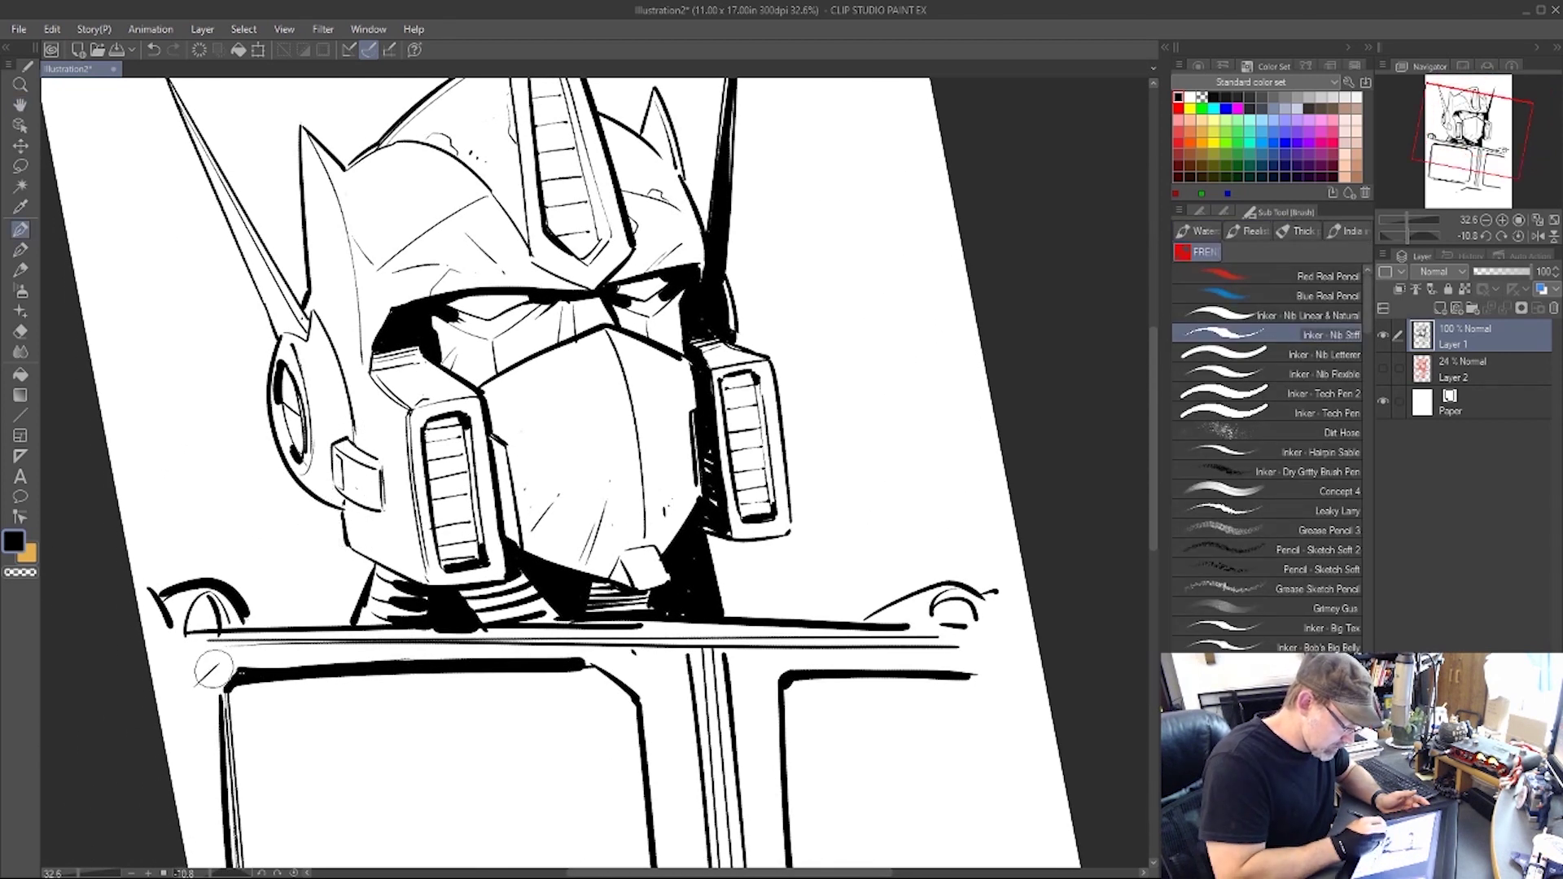
left_click_drag(253, 634, 272, 411)
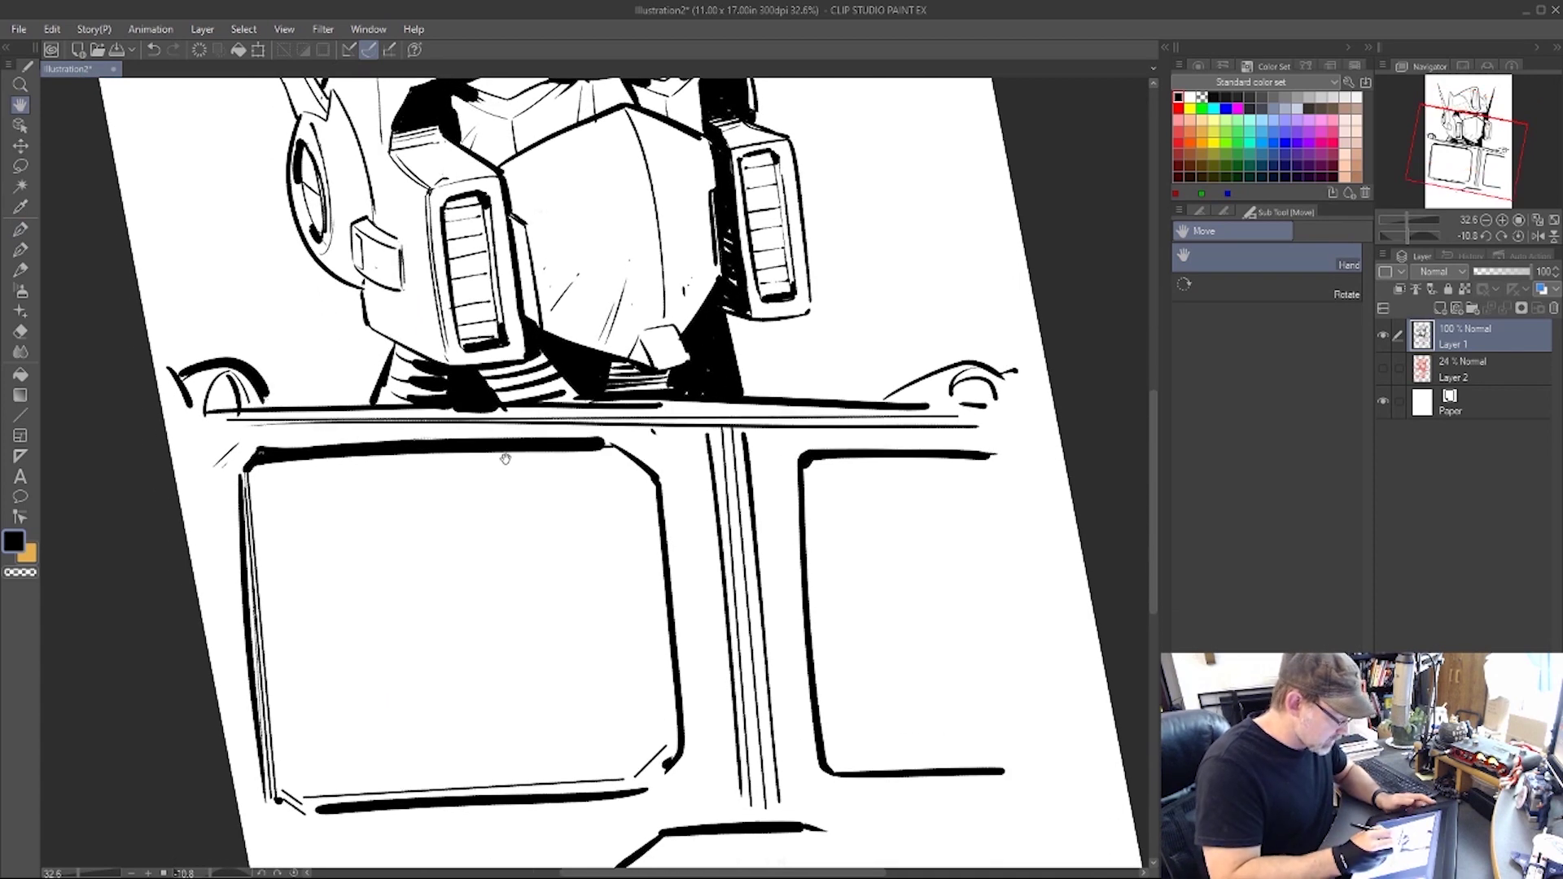
mouse_move(511, 454)
left_mouse_down()
mouse_move(539, 530)
mouse_move(533, 568)
mouse_move(569, 599)
mouse_move(652, 587)
left_mouse_up()
mouse_move(519, 513)
left_mouse_down()
mouse_move(559, 497)
mouse_move(612, 498)
mouse_move(642, 477)
left_mouse_up()
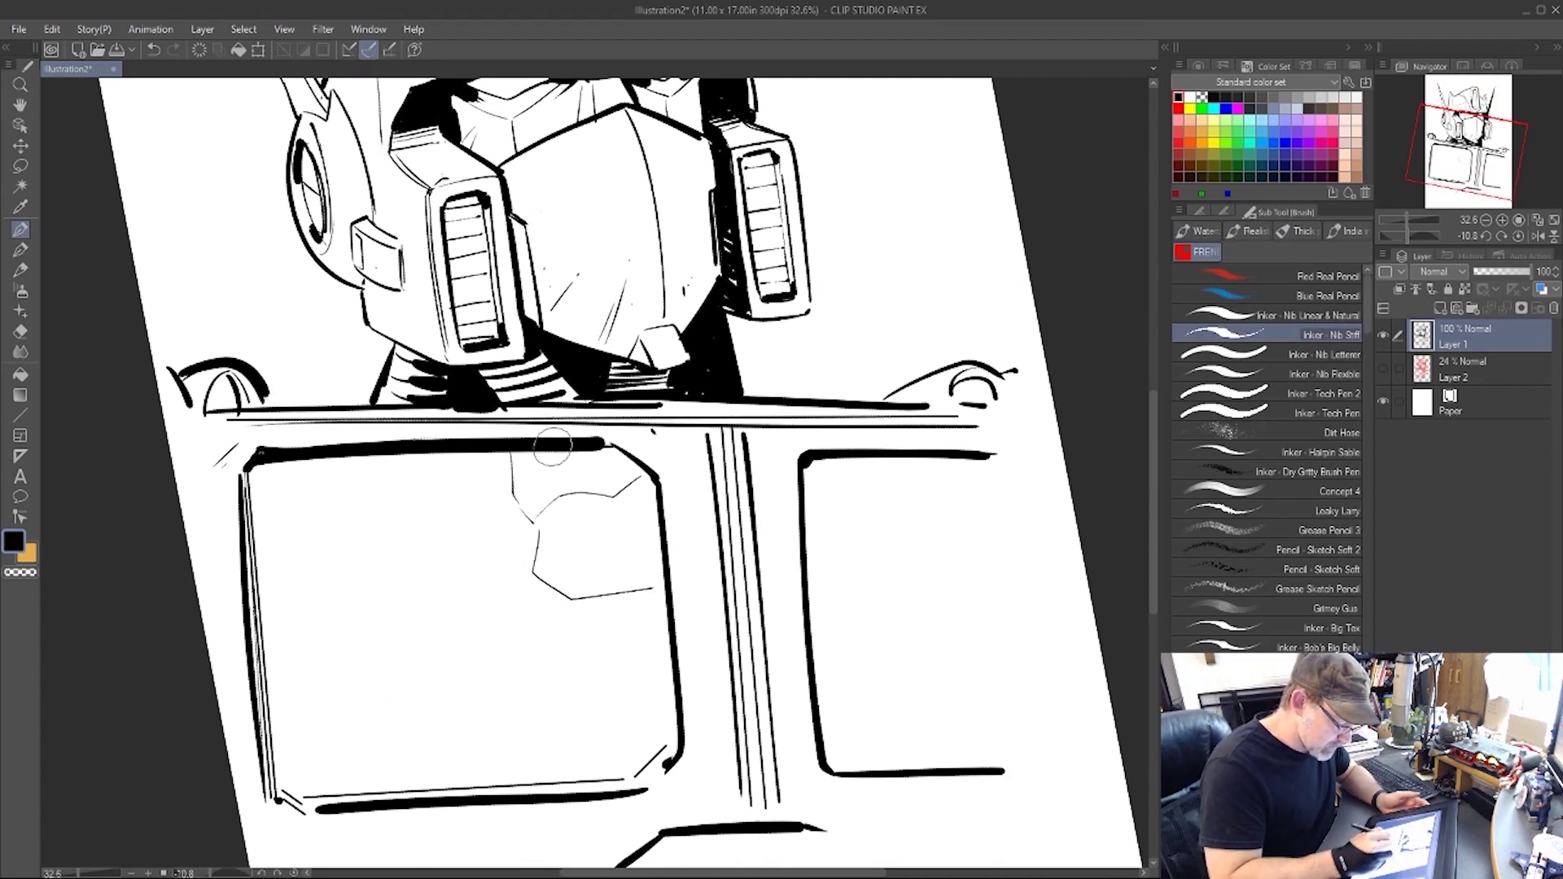
mouse_move(554, 452)
left_mouse_down()
mouse_move(592, 491)
mouse_move(547, 467)
mouse_move(469, 520)
mouse_move(355, 552)
mouse_move(471, 482)
mouse_move(471, 460)
mouse_move(471, 512)
mouse_move(453, 526)
mouse_move(472, 562)
left_mouse_up()
mouse_move(476, 558)
left_mouse_down()
mouse_move(506, 541)
mouse_move(525, 555)
left_mouse_up()
Extend long cracks diagonally across the left chest window, add short fractures around them and a small chip on its inner frame.
left_click_drag(529, 574, 368, 723)
mouse_move(600, 492)
left_mouse_down()
mouse_move(548, 509)
mouse_move(580, 498)
mouse_move(608, 539)
mouse_move(488, 737)
left_mouse_up()
mouse_move(546, 663)
left_mouse_down()
mouse_move(501, 609)
mouse_move(550, 634)
mouse_move(639, 585)
mouse_move(623, 483)
mouse_move(565, 457)
mouse_move(527, 469)
left_mouse_up()
mouse_move(564, 519)
left_mouse_down()
mouse_move(544, 546)
mouse_move(574, 529)
mouse_move(592, 564)
left_mouse_up()
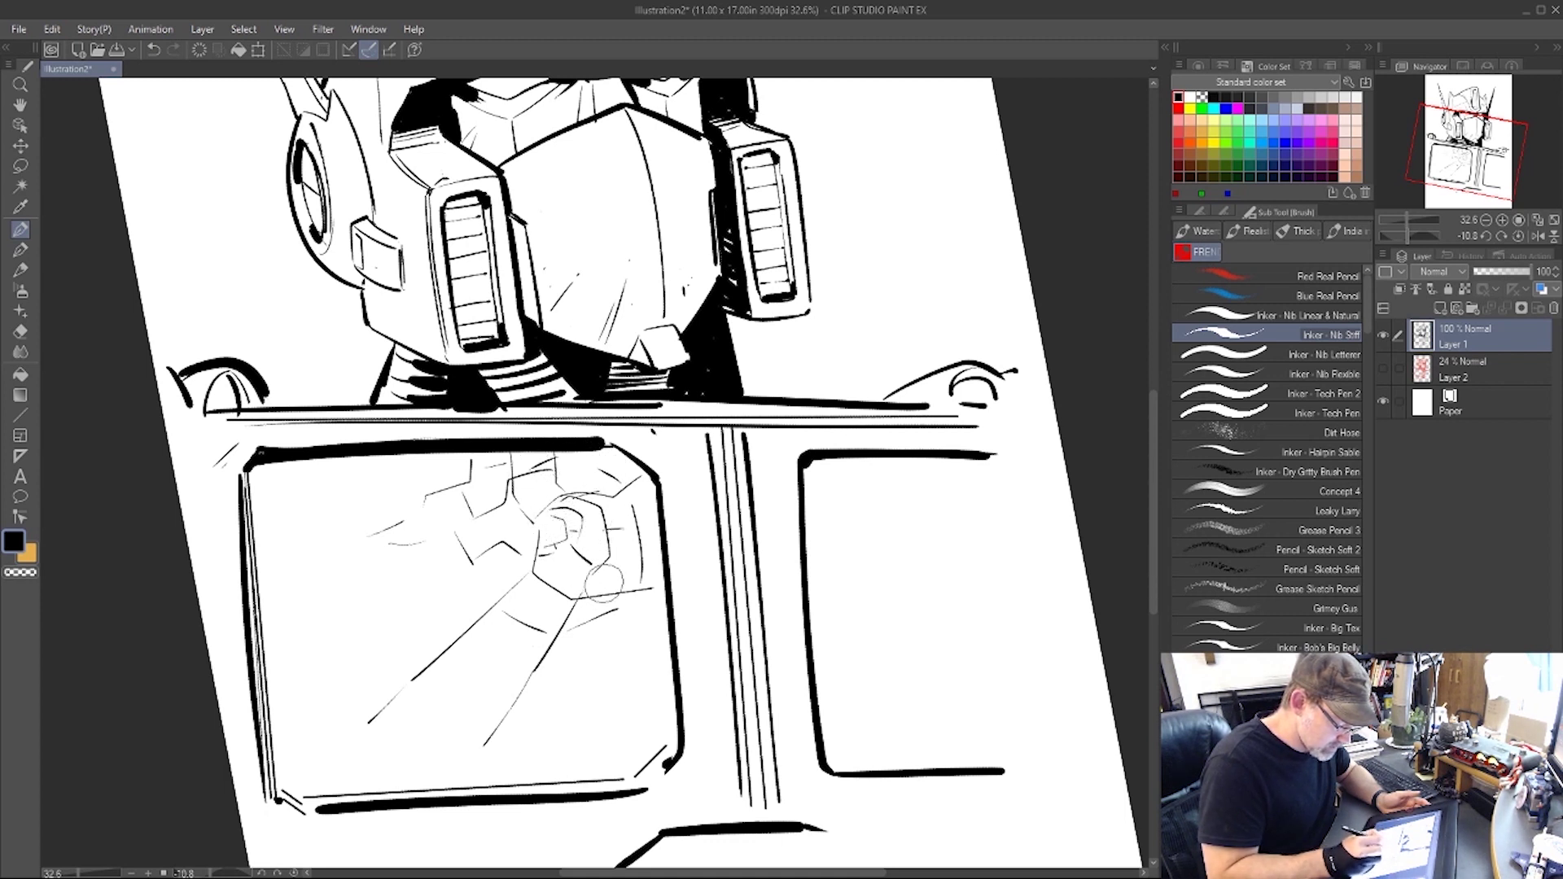
mouse_move(452, 544)
left_mouse_down()
mouse_move(332, 625)
mouse_move(409, 670)
left_mouse_up()
left_click_drag(456, 705, 529, 733)
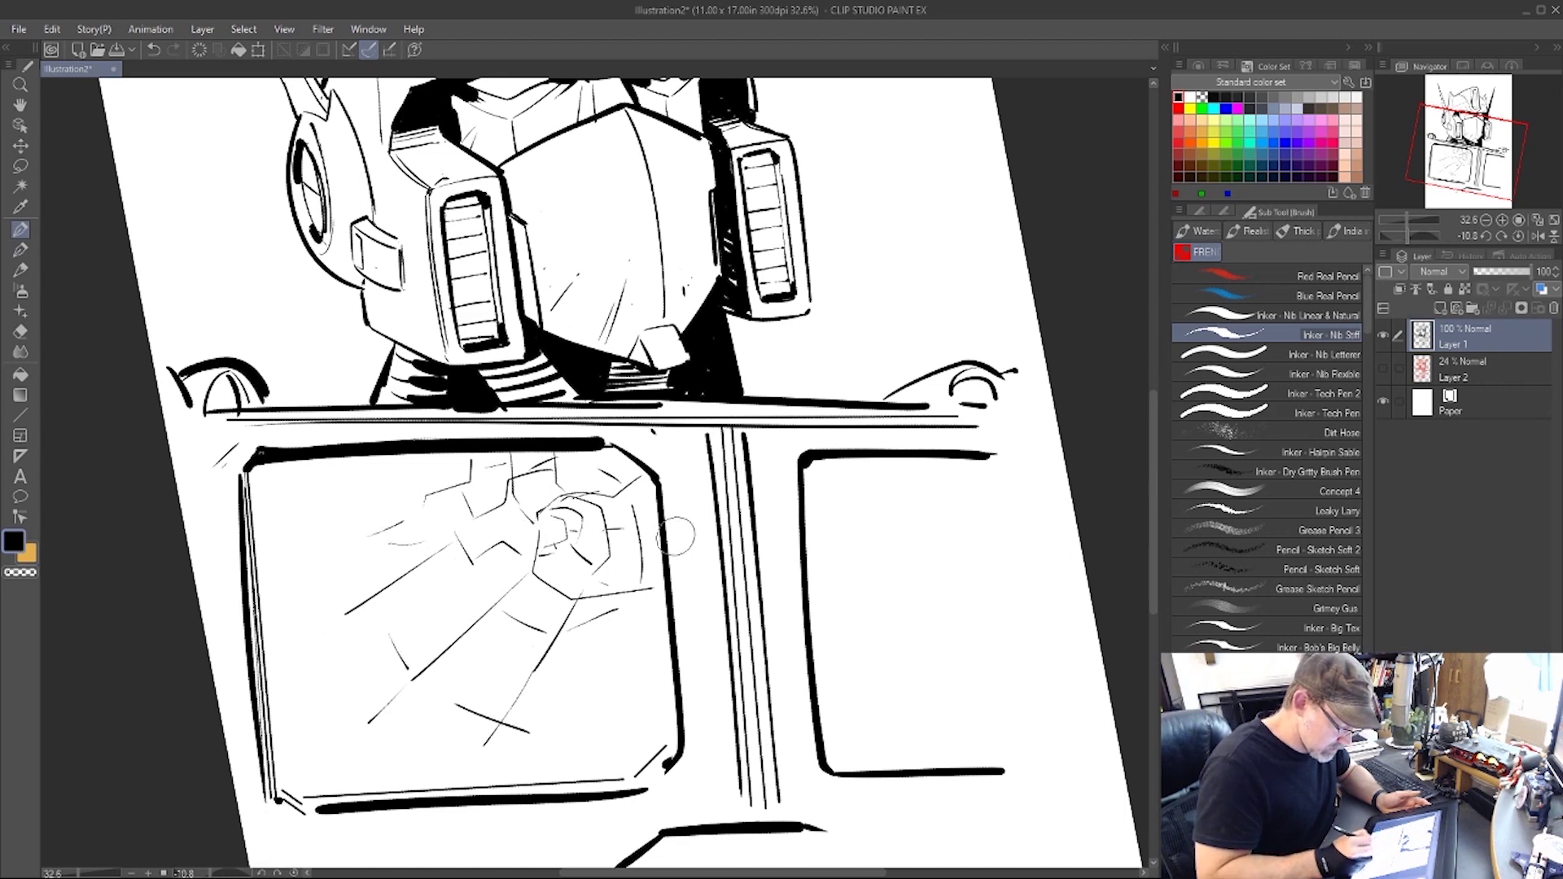
mouse_move(672, 541)
left_mouse_down()
mouse_move(687, 565)
mouse_move(671, 586)
left_mouse_up()
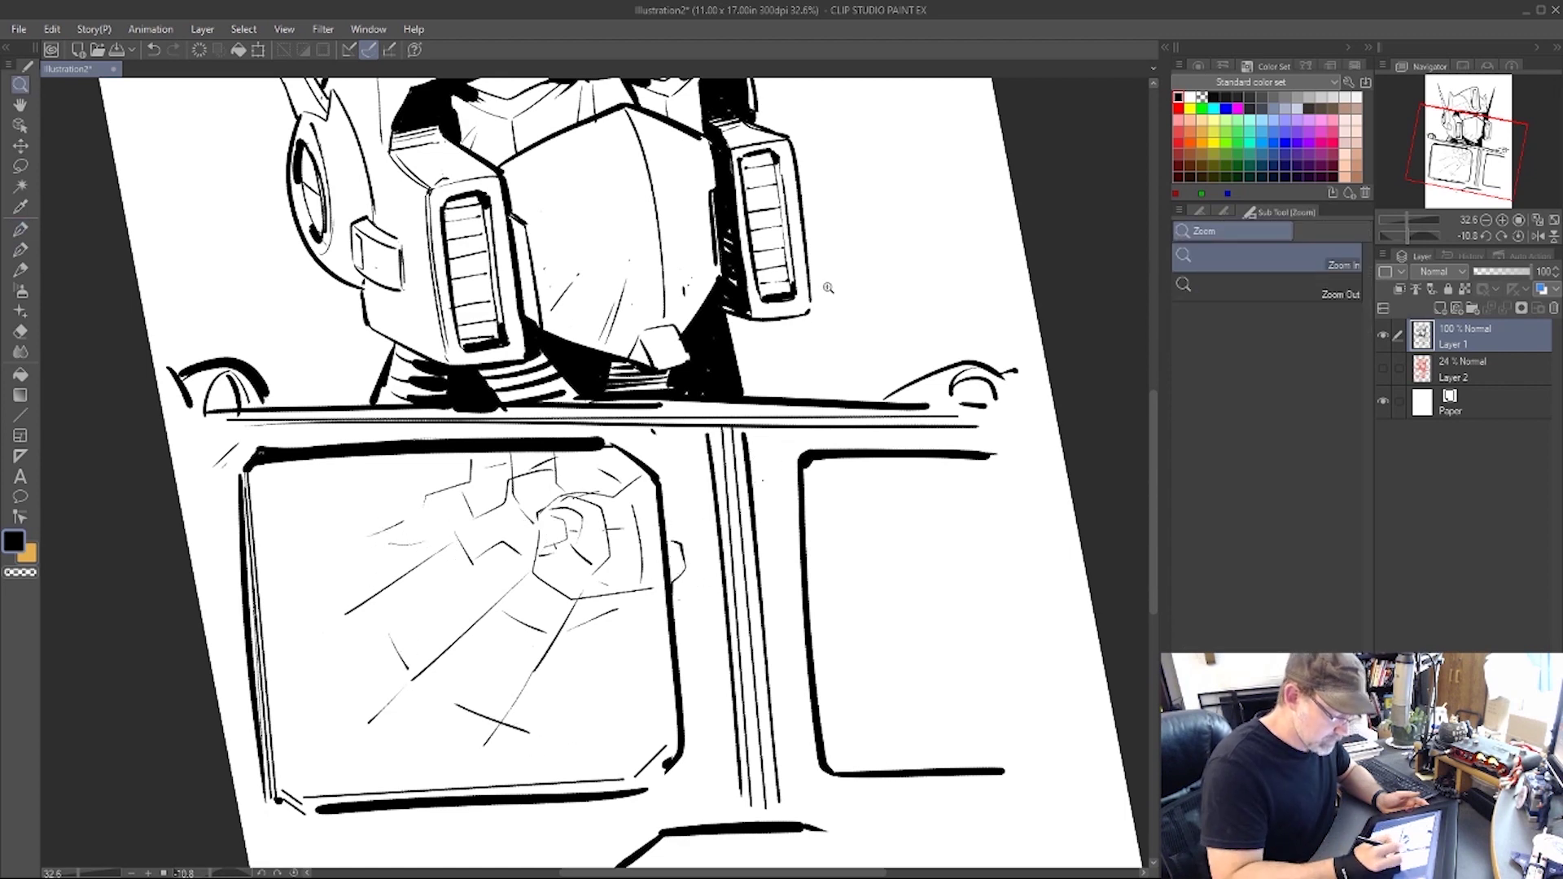
Fill the shaded sides of both small helmet spikes with black and touch up the neck shadow under the mouth plate.
left_click_drag(829, 289, 748, 524)
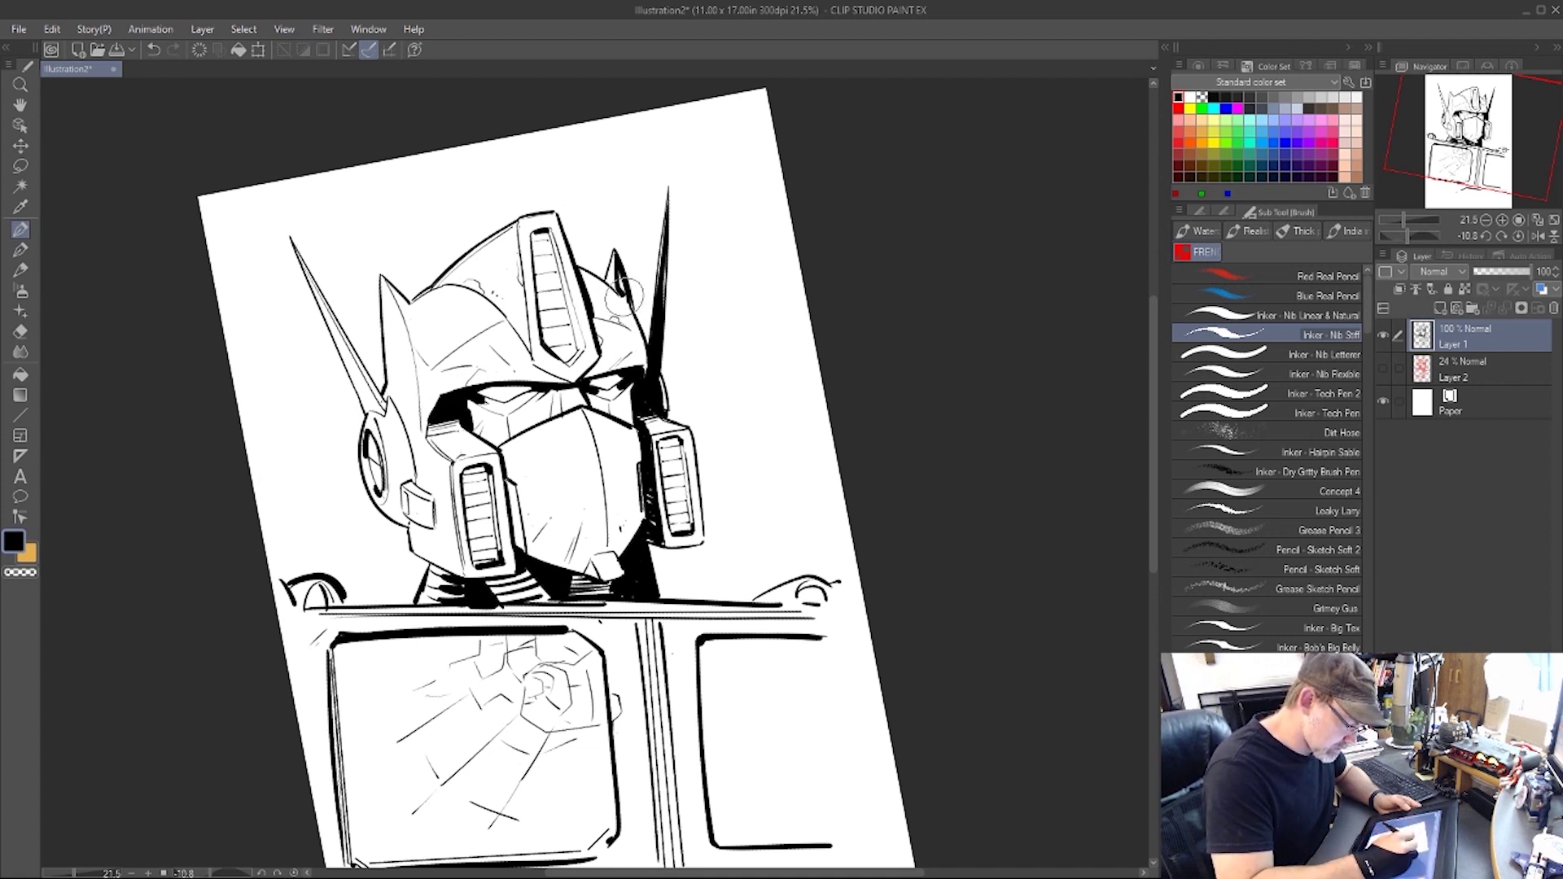
left_click_drag(382, 279, 406, 305)
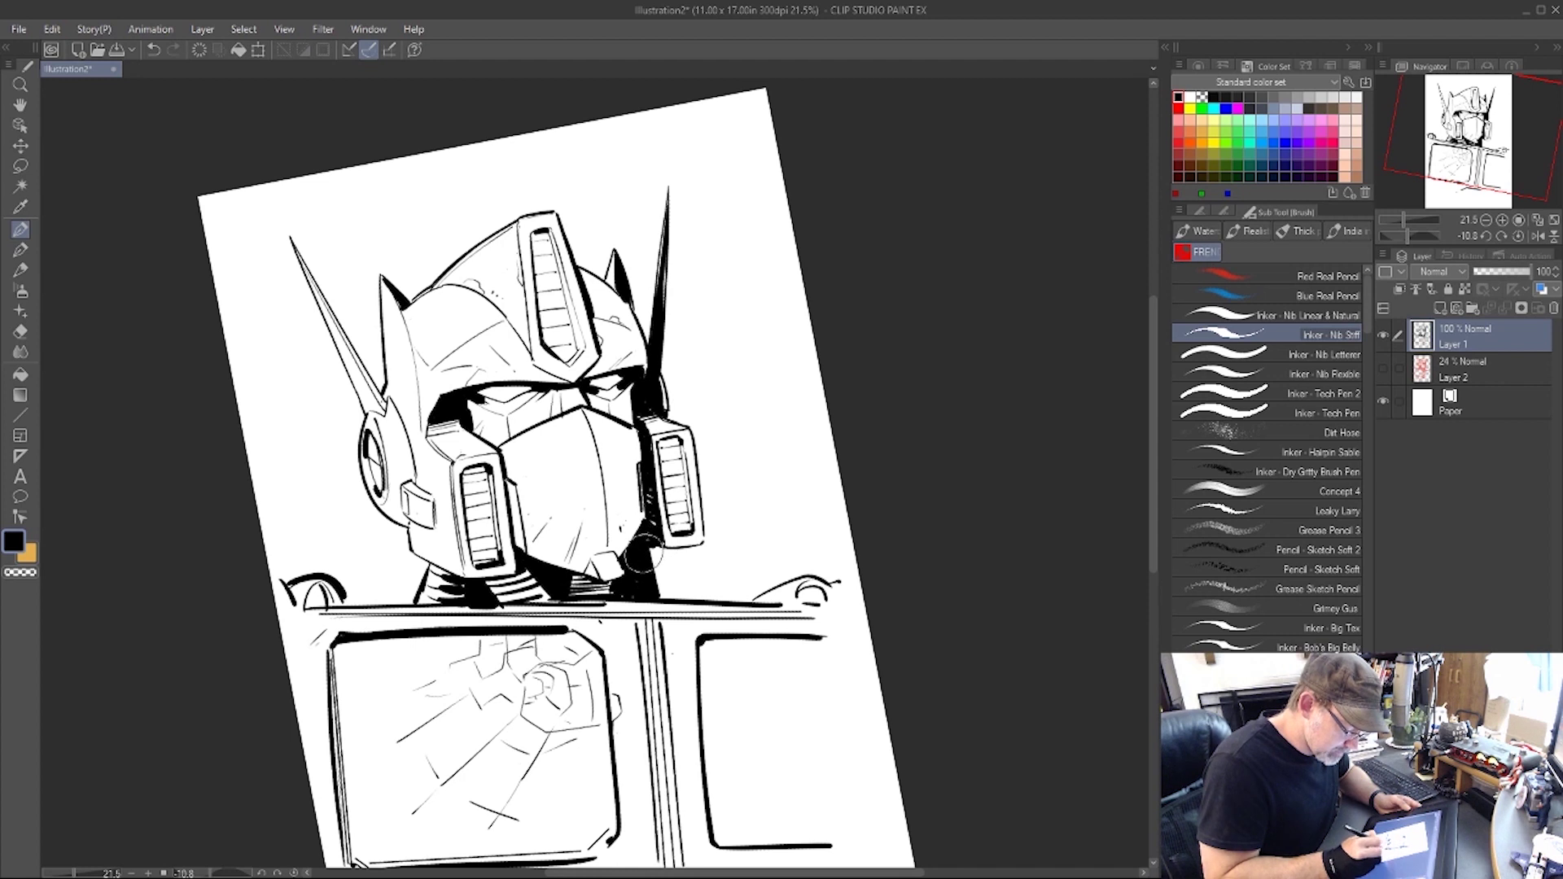
left_click_drag(574, 570, 606, 582)
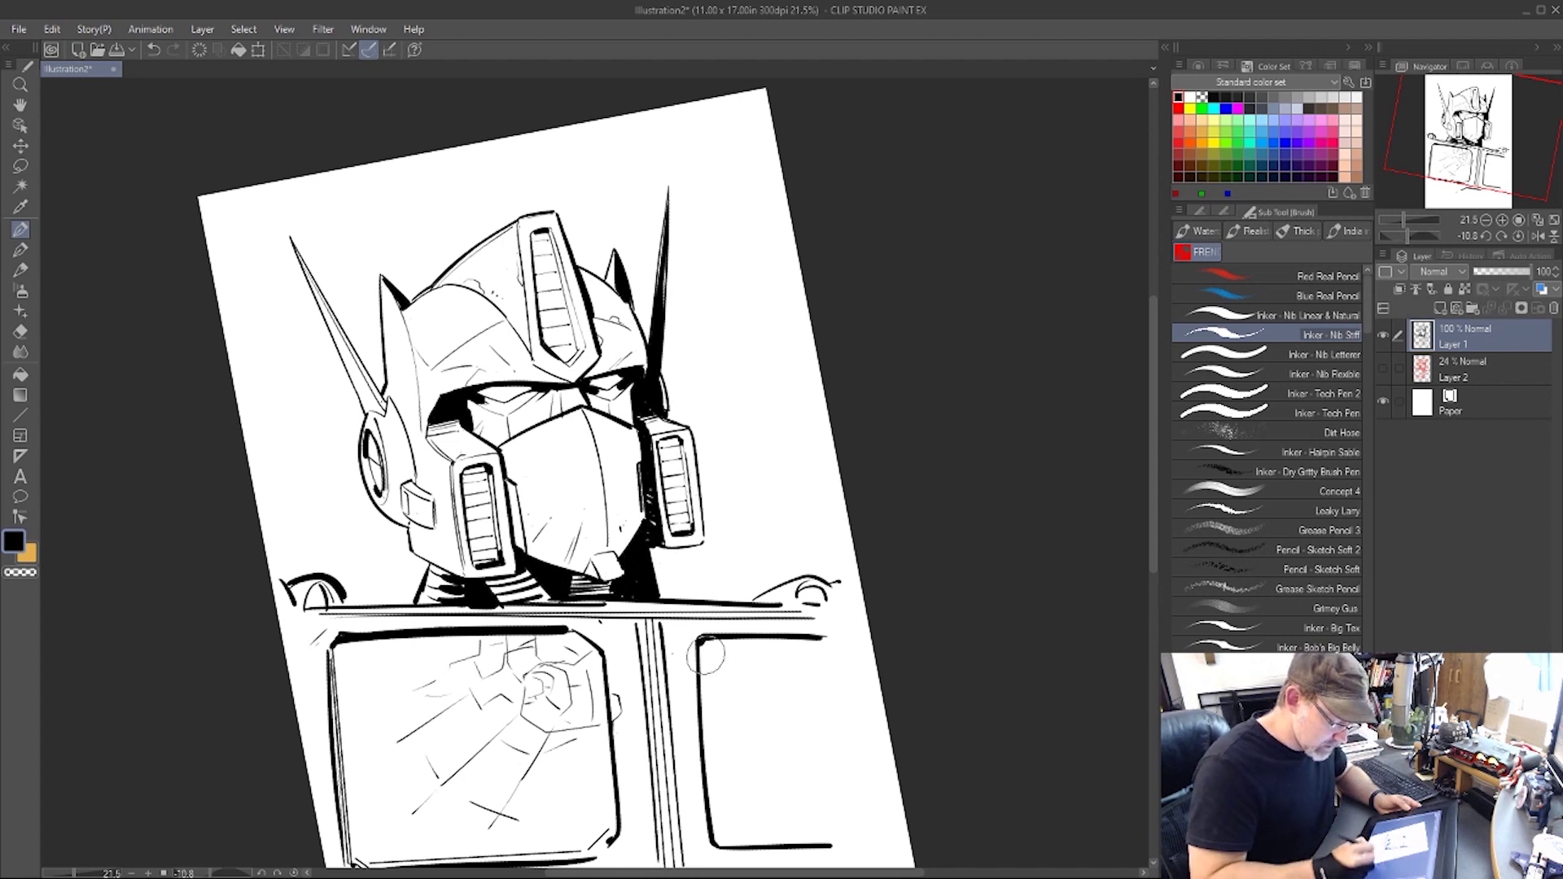
Thicken the right chest window's inner side and ink diagonal reflection lines across both chest windows.
left_click_drag(705, 648, 718, 841)
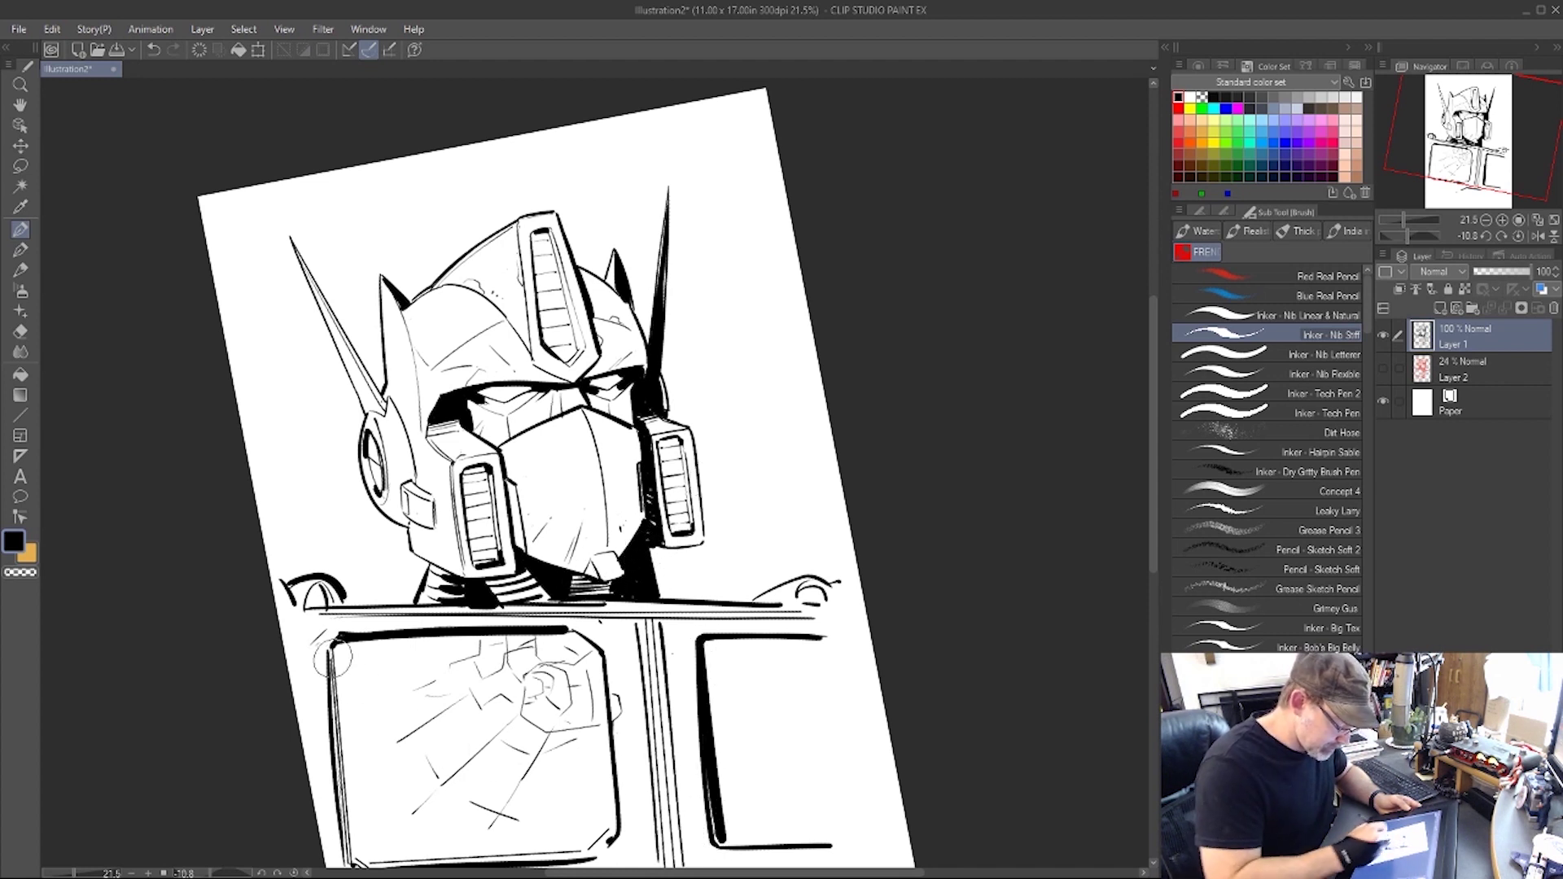
mouse_move(332, 656)
left_mouse_down()
mouse_move(431, 847)
mouse_move(425, 828)
left_mouse_up()
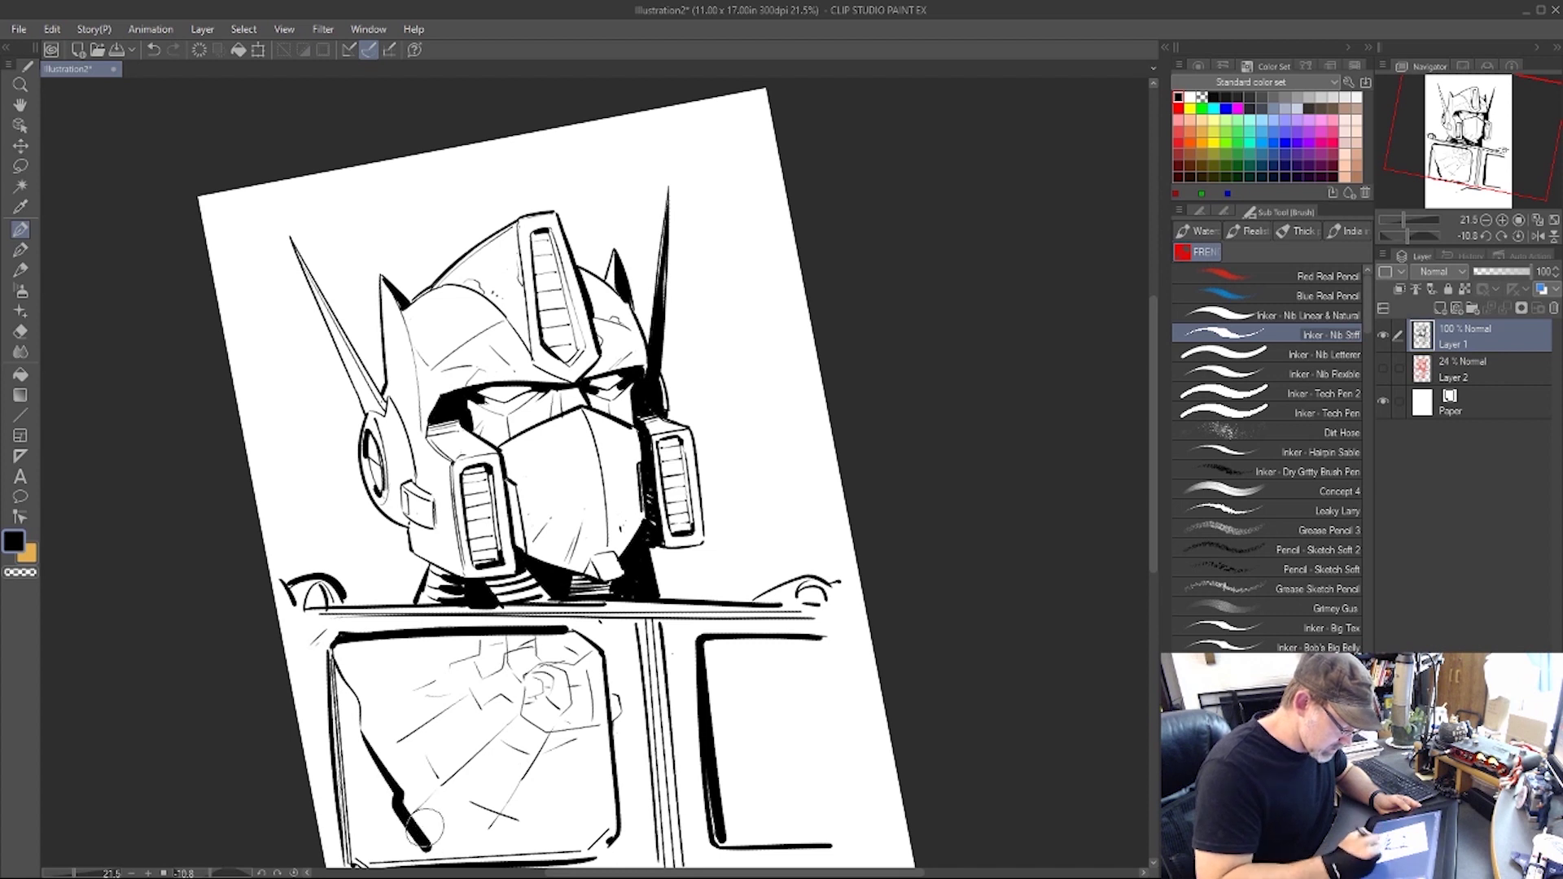
mouse_move(353, 700)
left_mouse_down()
mouse_move(399, 834)
mouse_move(468, 853)
left_mouse_up()
mouse_move(710, 640)
left_mouse_down()
mouse_move(798, 799)
mouse_move(712, 676)
mouse_move(818, 843)
left_mouse_up()
Cut white touch-up strokes into the black shadows beside the right cheek guard and neck, and restore black as the drawing color.
left_click(1190, 96)
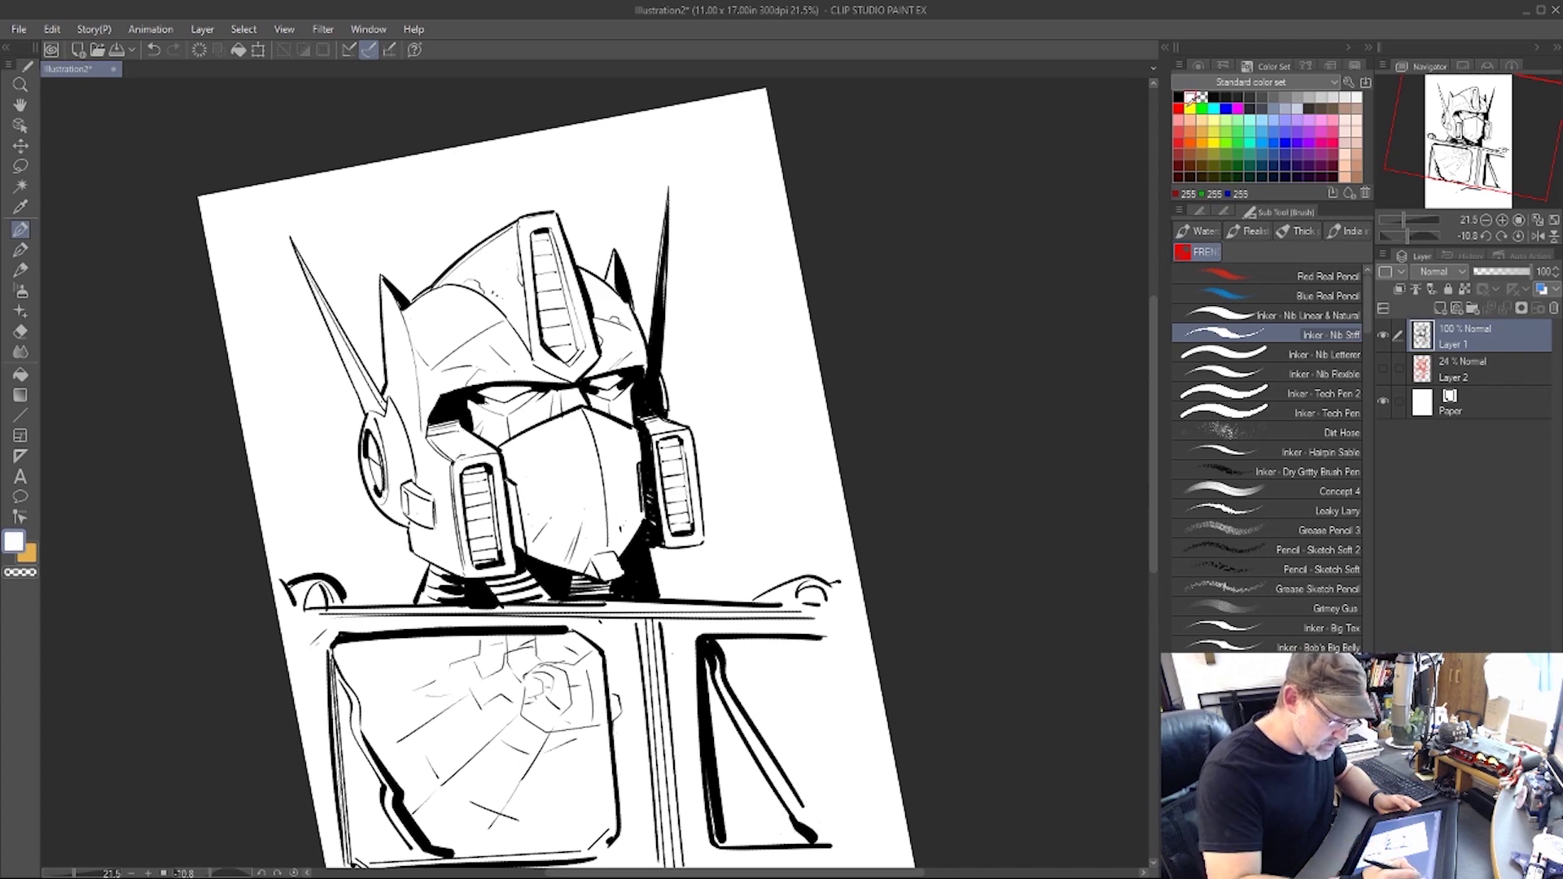
left_click_drag(638, 512, 690, 489)
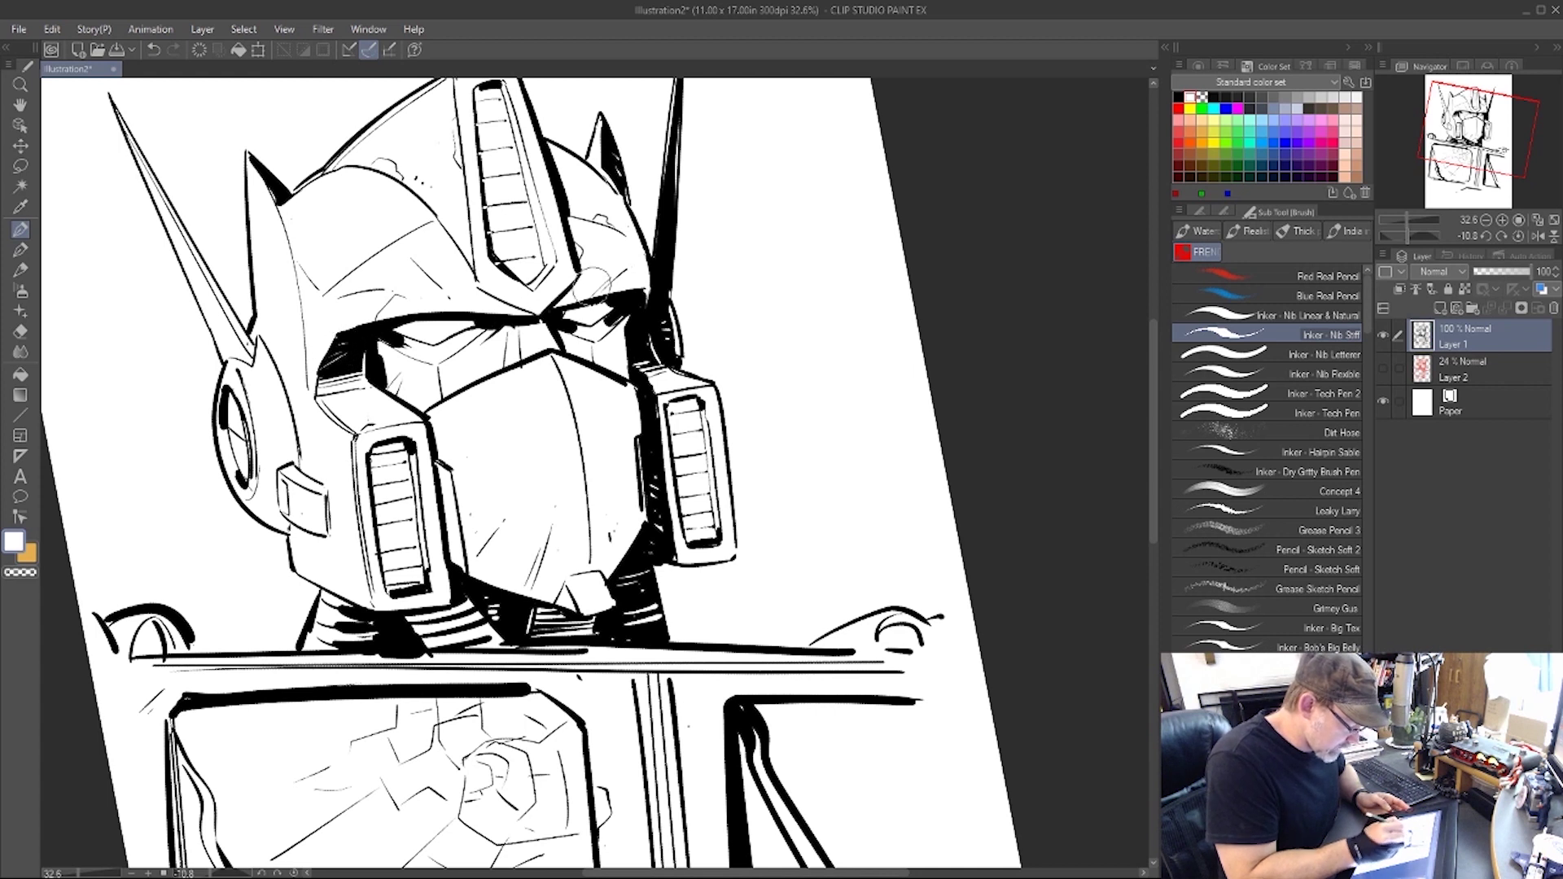
left_click(1178, 97)
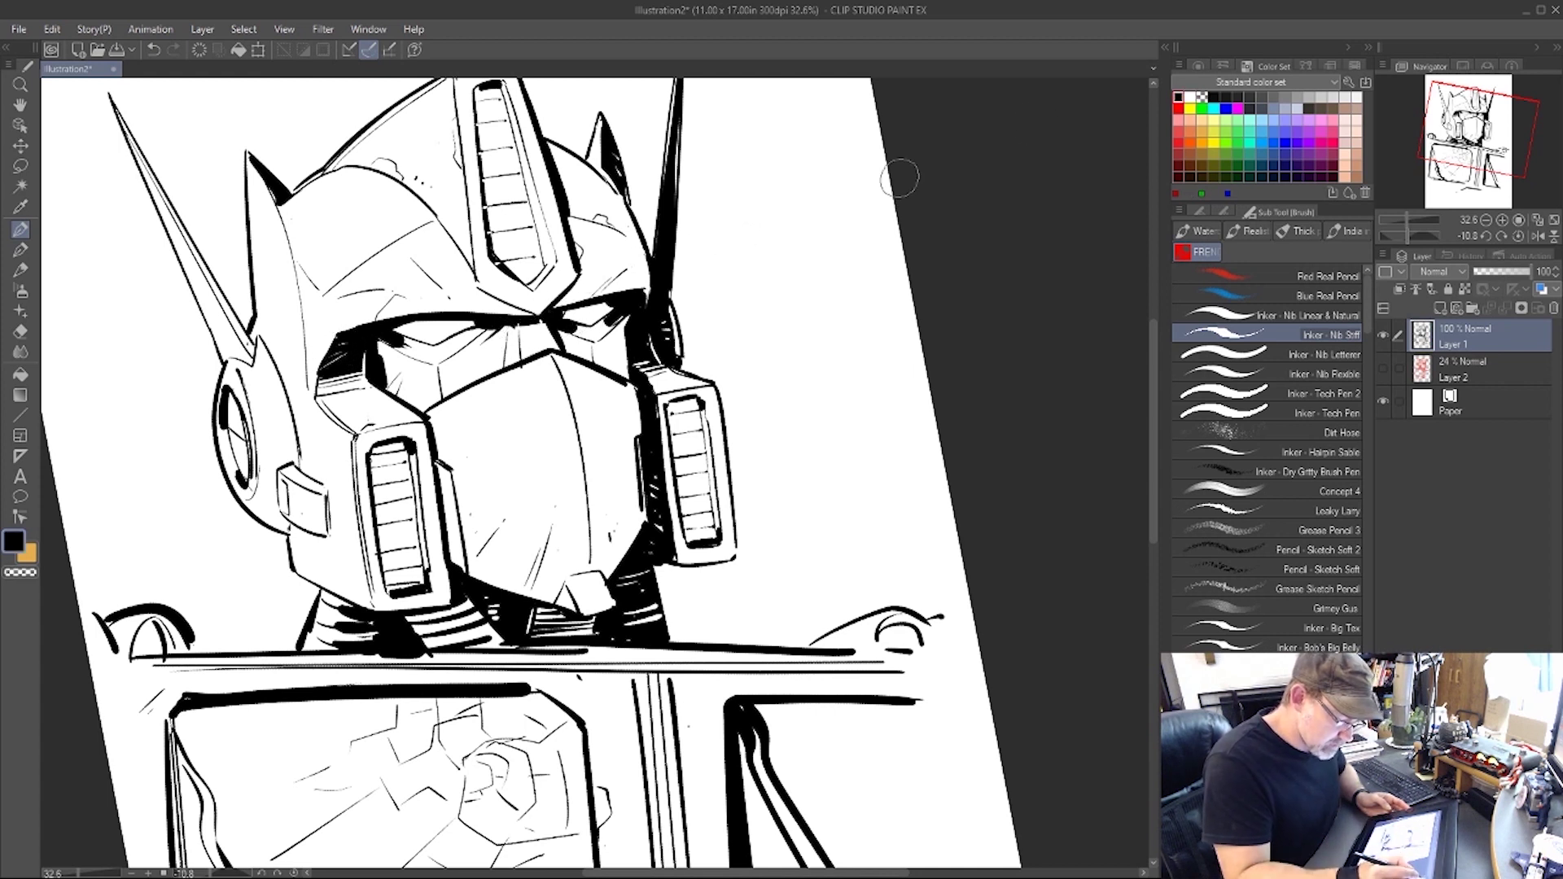
Ink fine hatching lines beneath the brow and around the inner corners of both eyes.
mouse_move(520, 324)
left_mouse_down()
mouse_move(520, 358)
mouse_move(542, 323)
left_mouse_up()
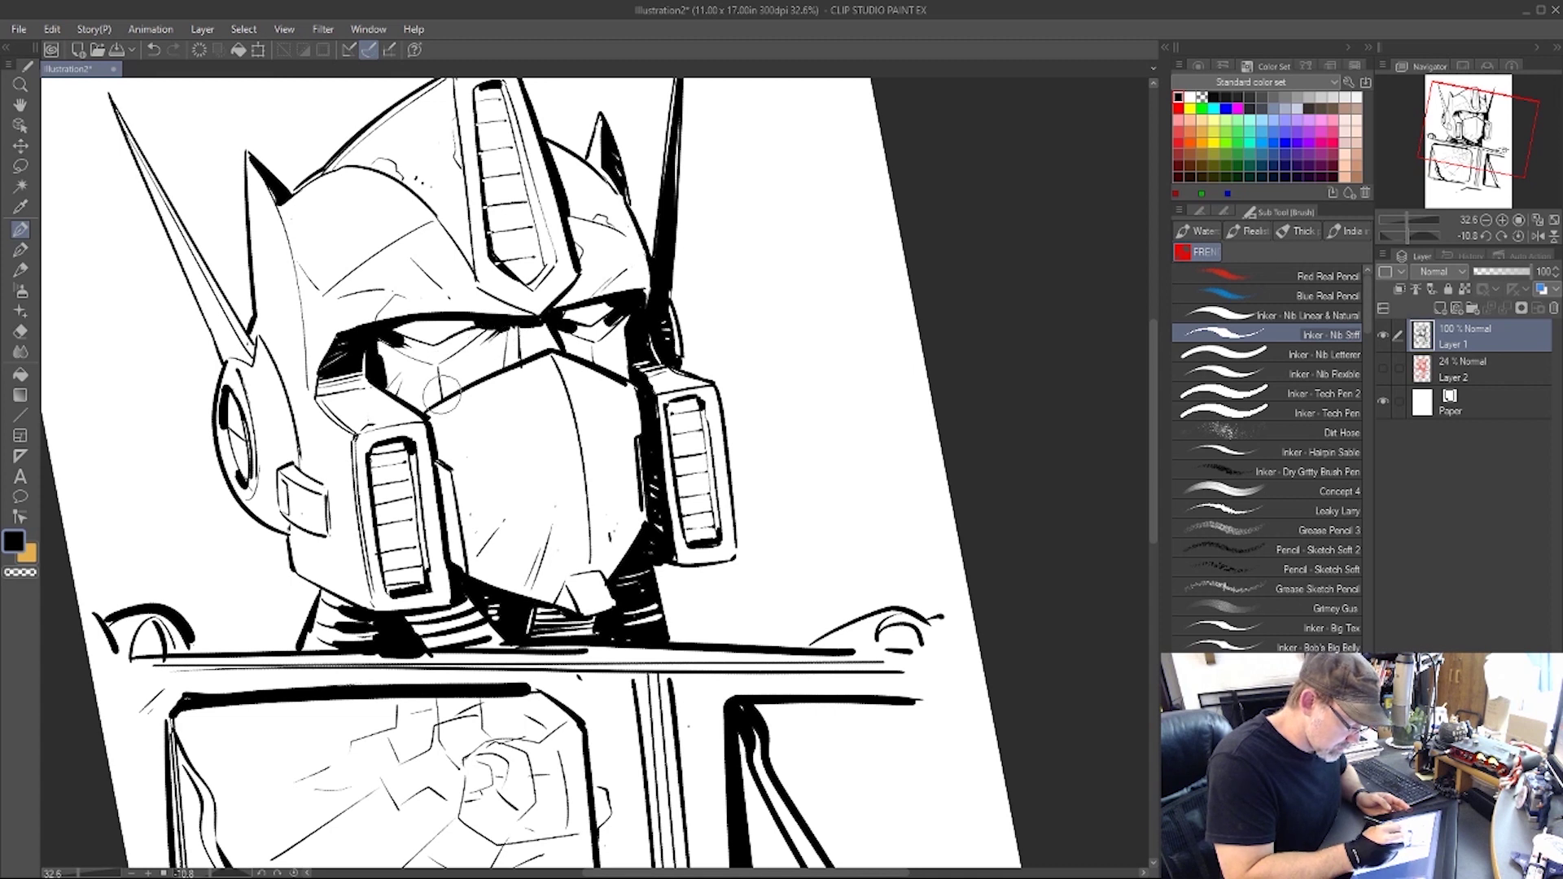
mouse_move(472, 329)
left_mouse_down()
mouse_move(446, 343)
mouse_move(464, 348)
left_mouse_up()
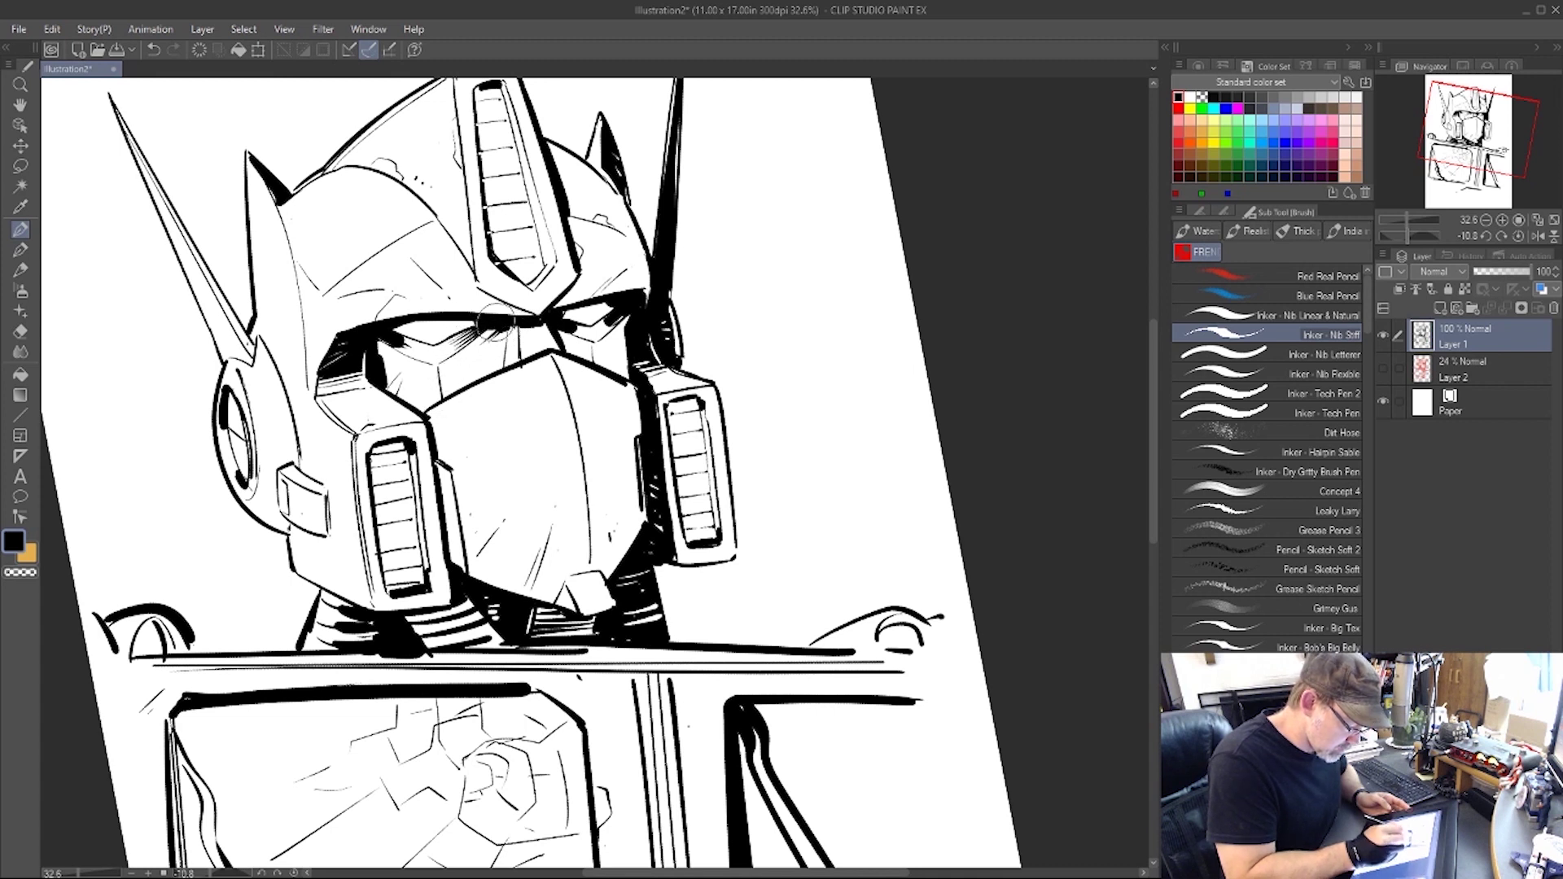
left_click_drag(613, 317, 597, 329)
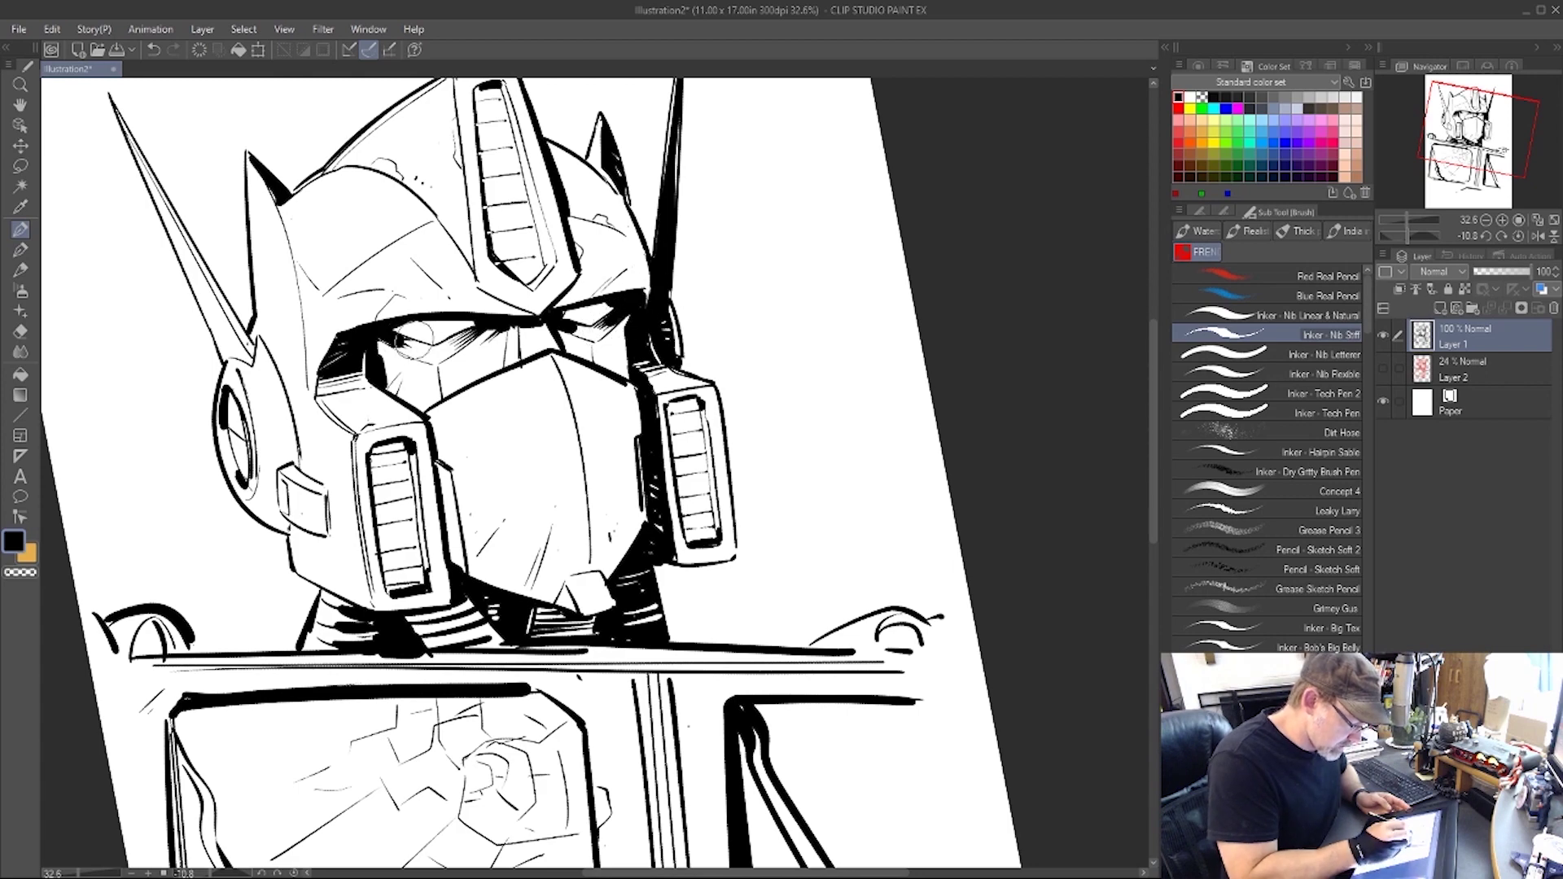
key("ctrl+space")
mouse_move(969, 384)
left_mouse_down()
mouse_move(948, 389)
mouse_move(969, 385)
left_mouse_up()
key("p")
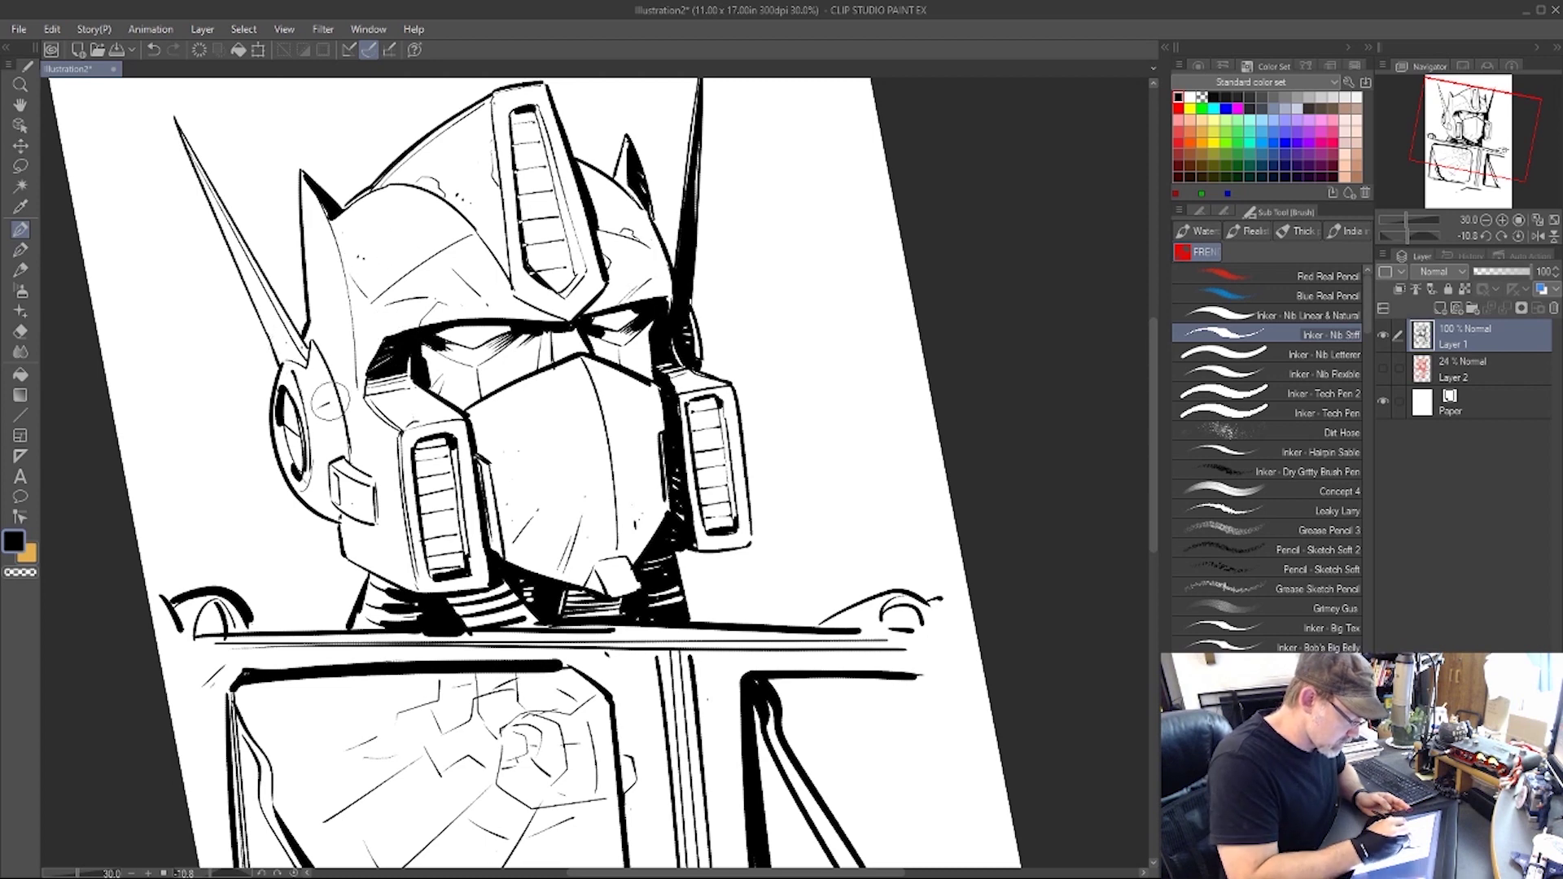
Ink thin cracks on the frame between the left chest window and the center post, and touch up the left shoulder curve.
mouse_move(979, 580)
left_mouse_down()
mouse_move(935, 481)
mouse_move(878, 499)
left_mouse_up()
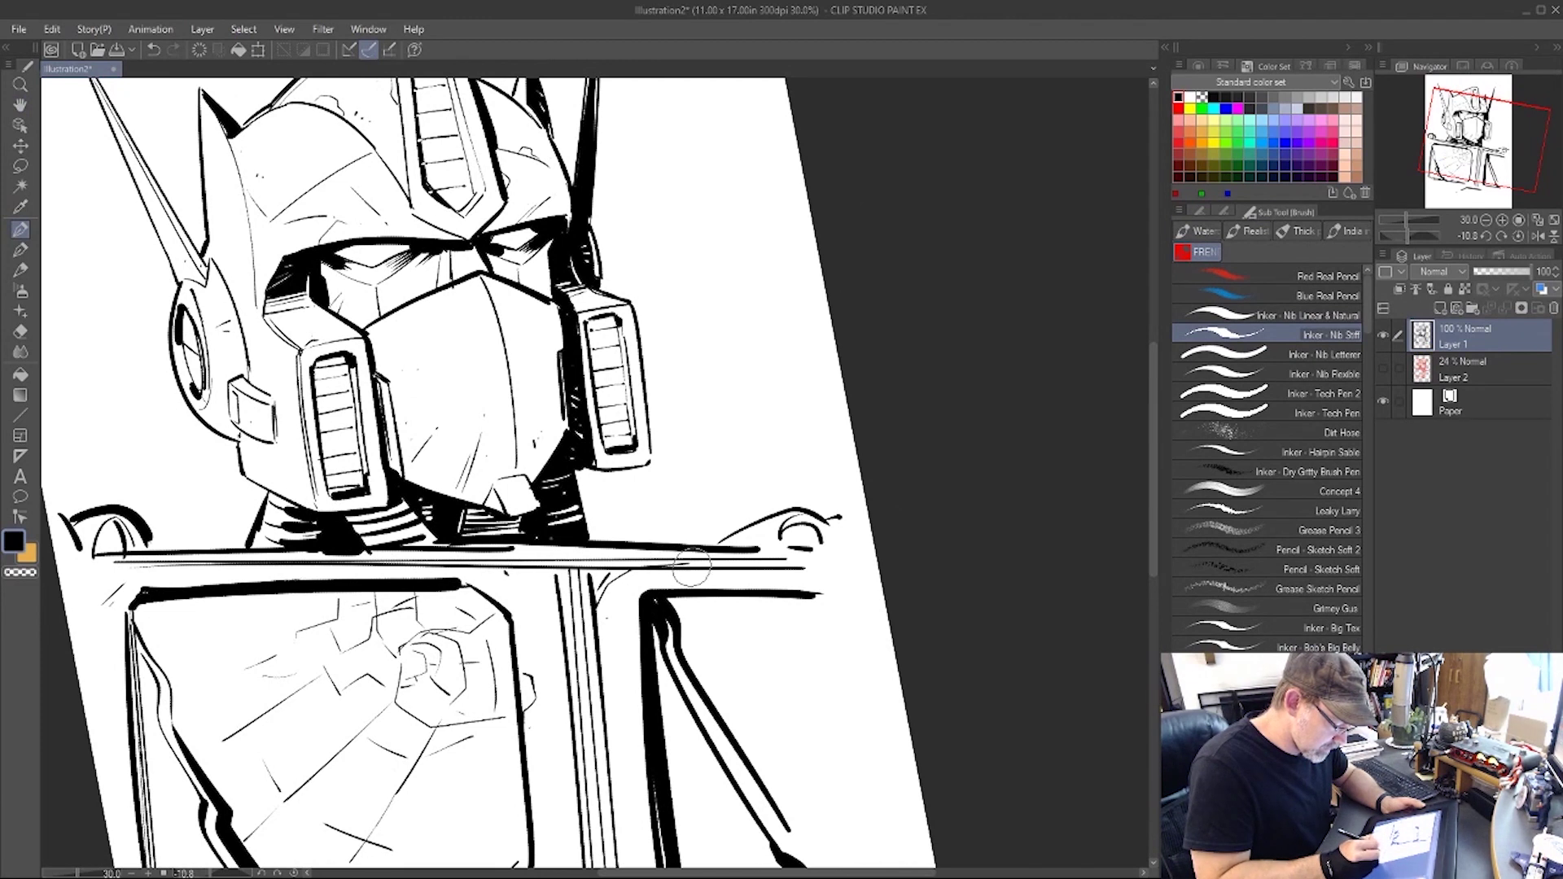
left_click_drag(520, 577, 560, 653)
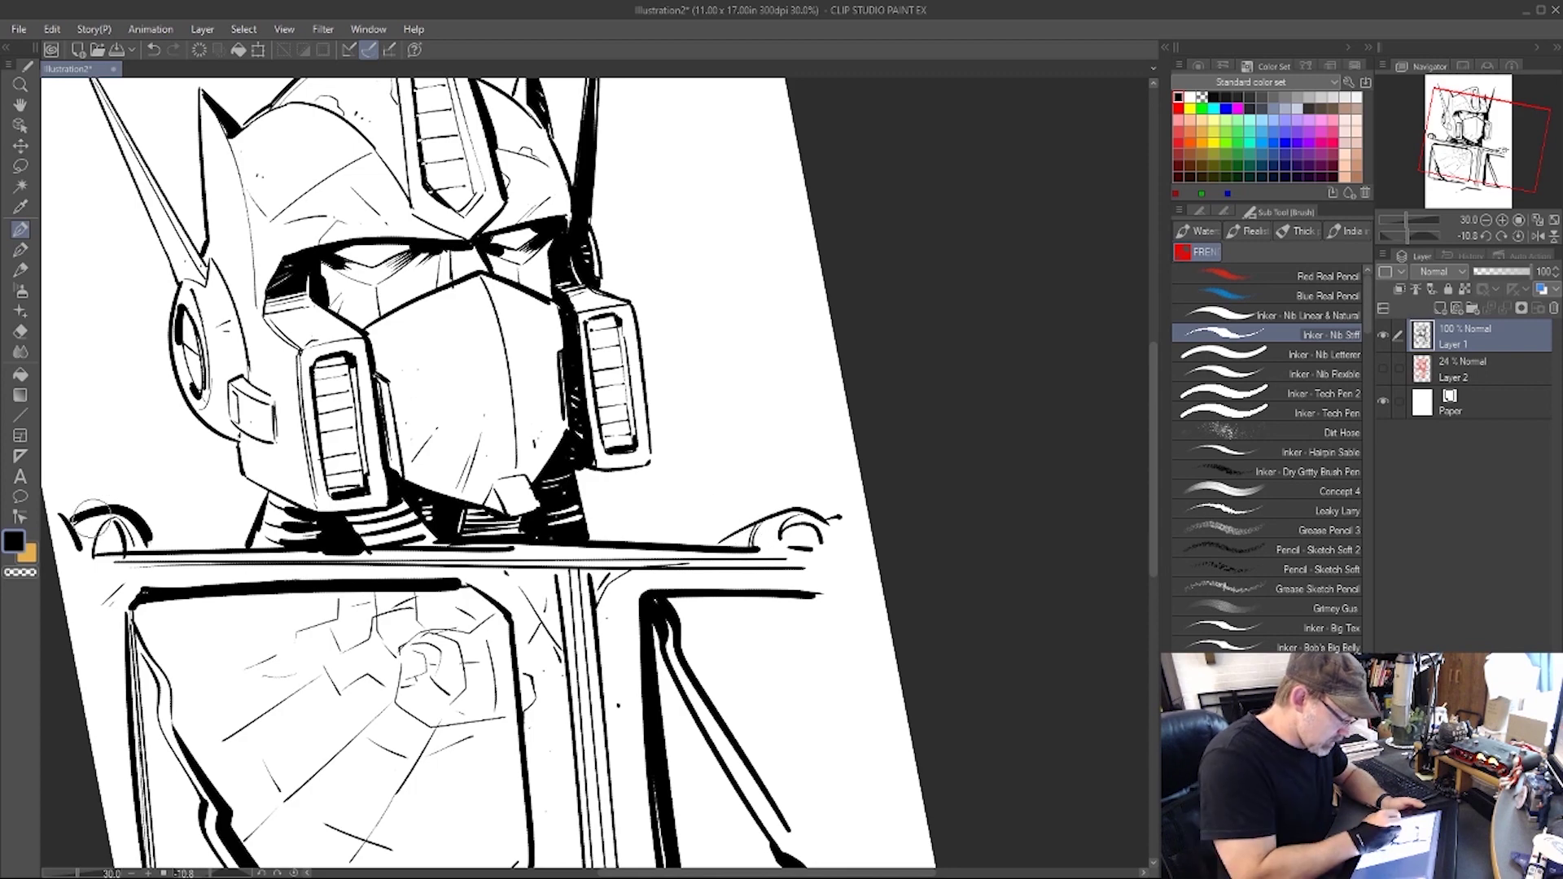
left_click_drag(84, 526, 80, 541)
Add jagged cracks and broken panel lines along the upper chest beam and beside the center post, undoing the last stroke.
key("ctrl+space")
left_click_drag(827, 515, 717, 521)
key("h")
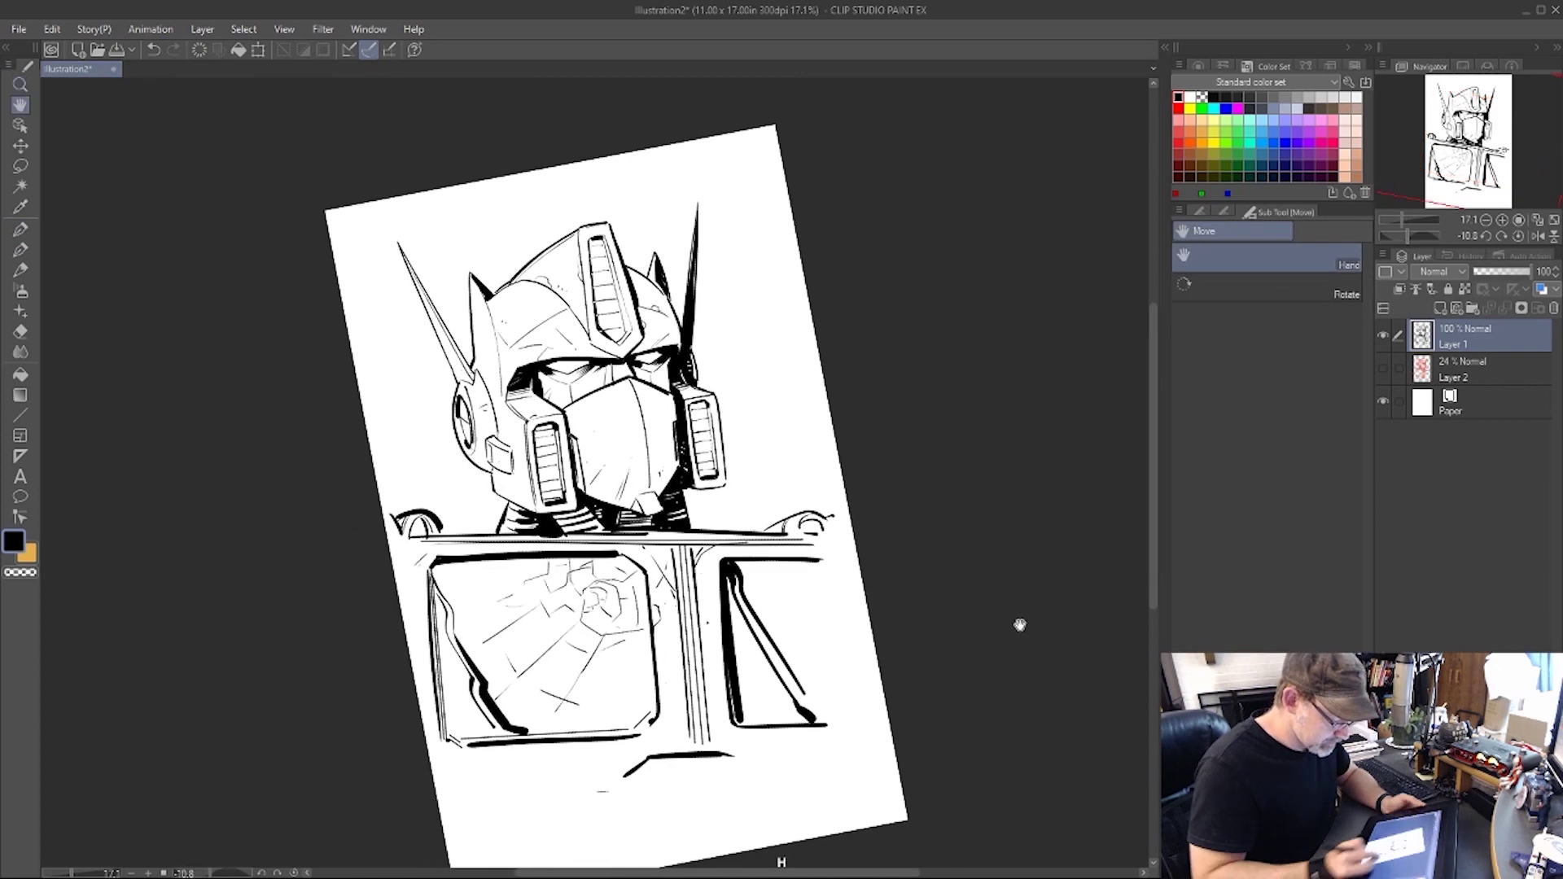
left_click_drag(1019, 624, 928, 646)
key("/")
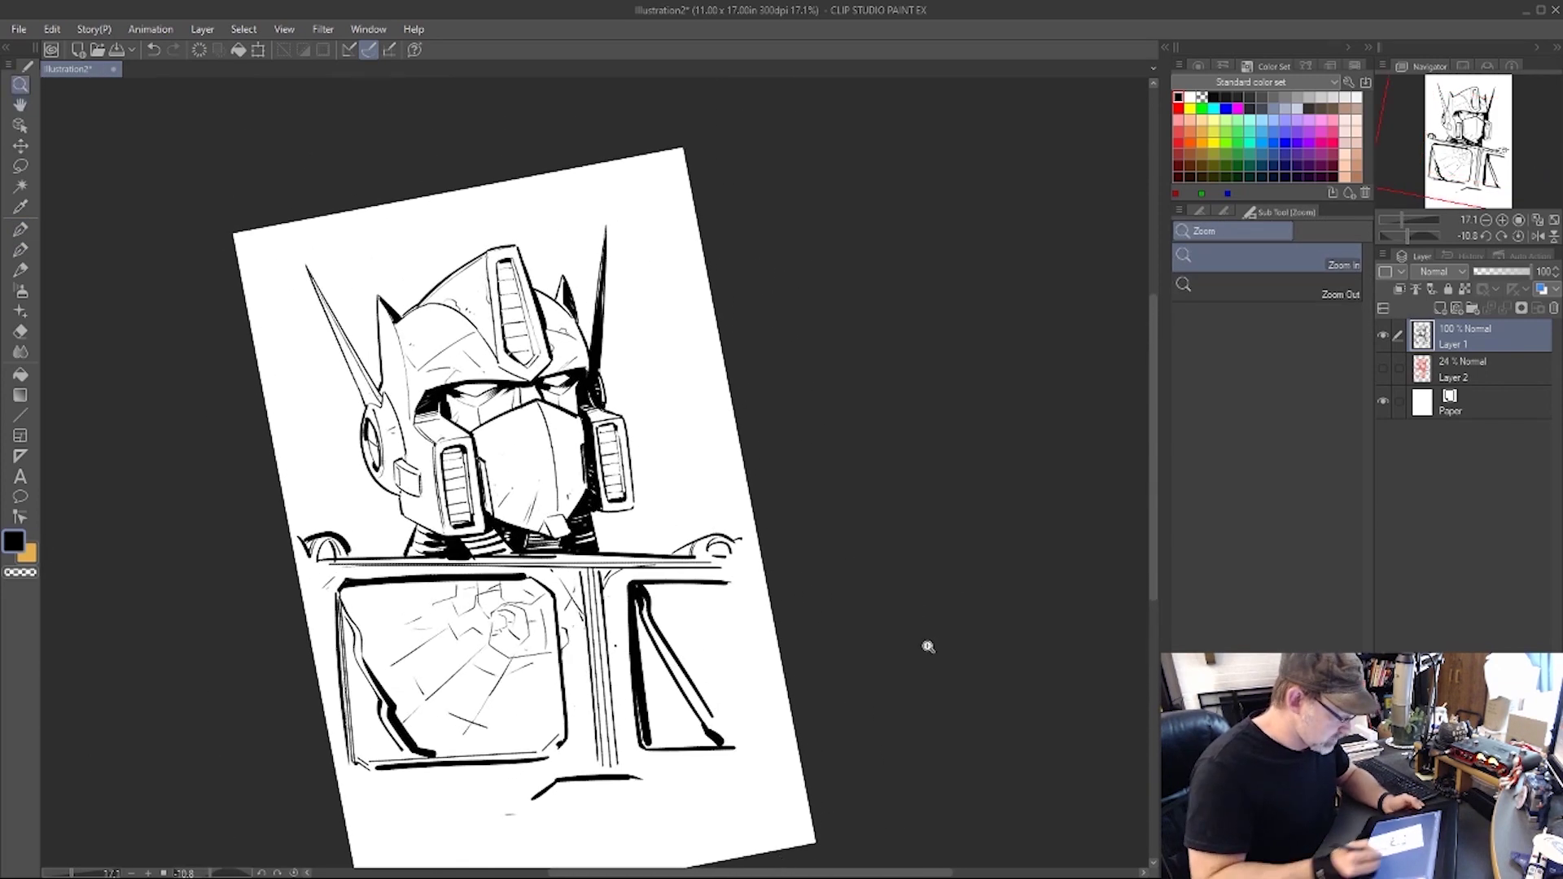
left_click(445, 350)
key("p")
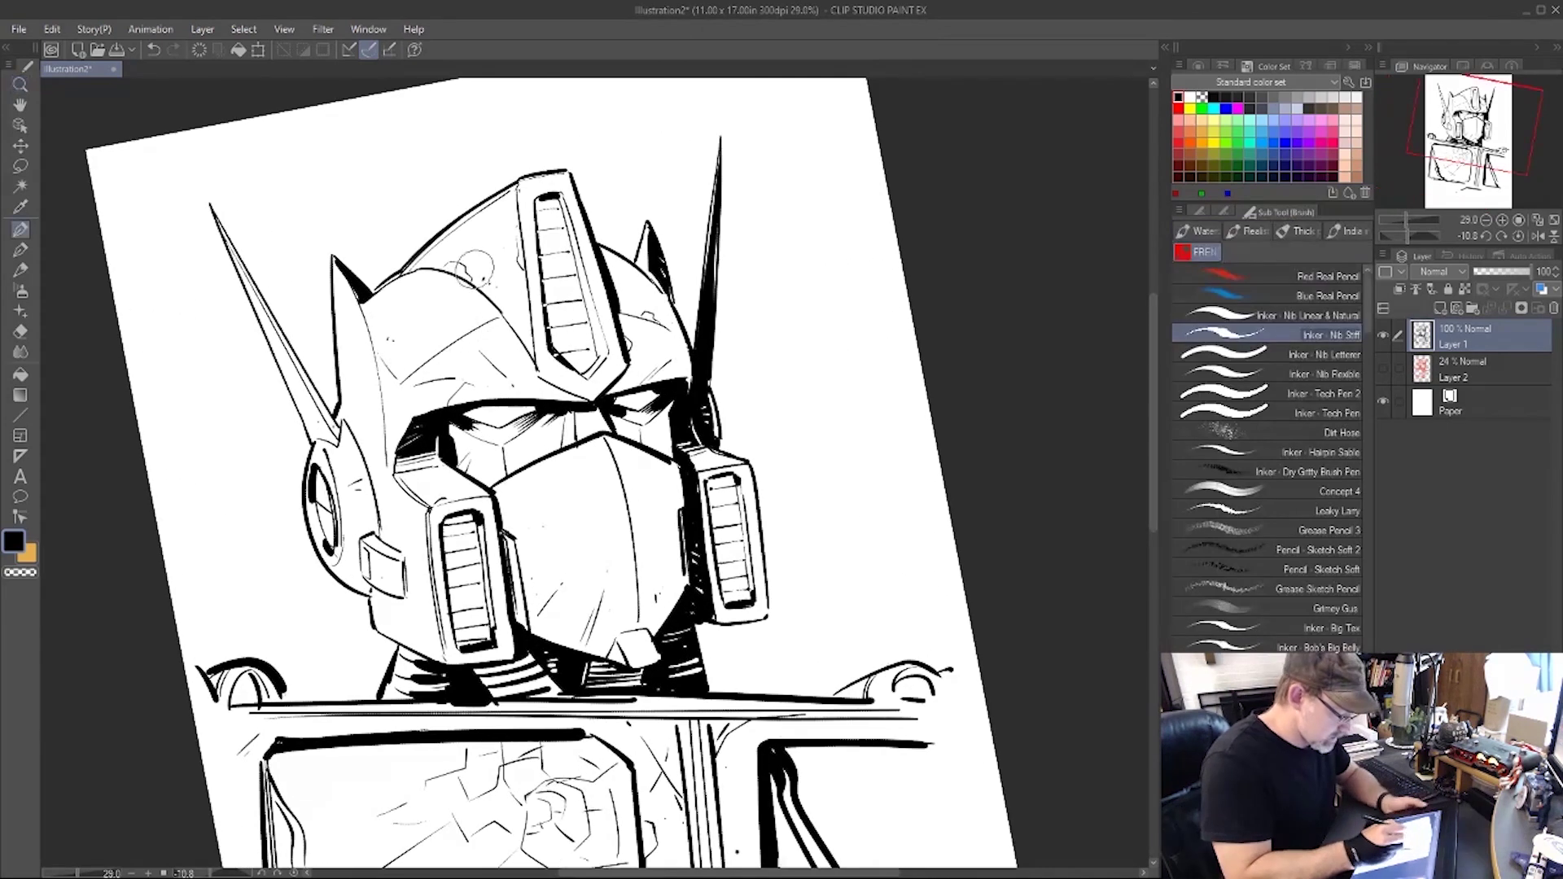
key("space")
left_click_drag(864, 637, 805, 409)
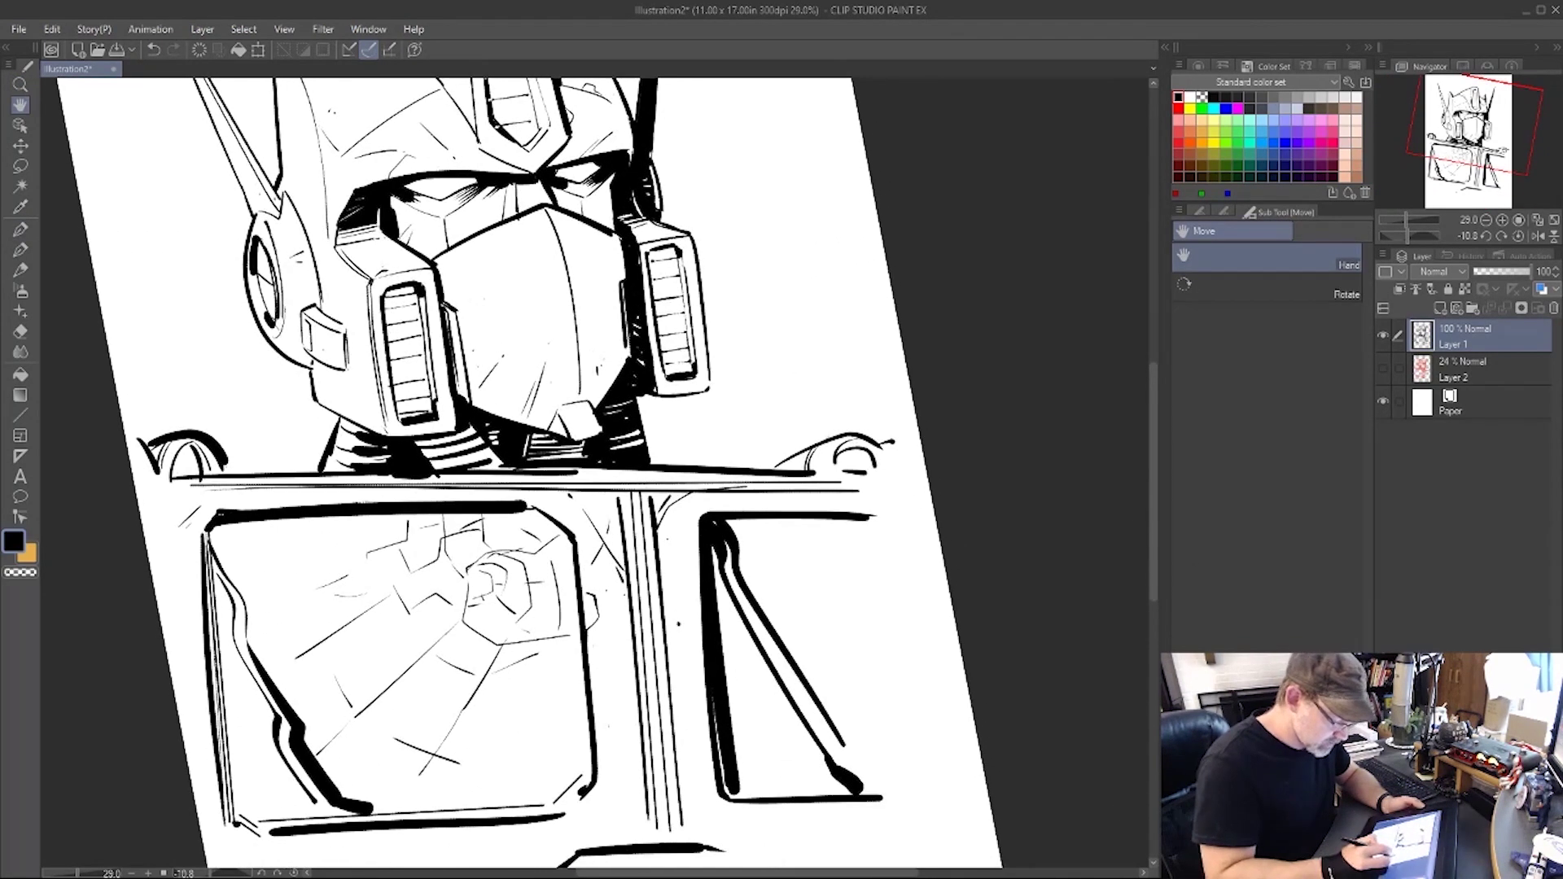
key("e")
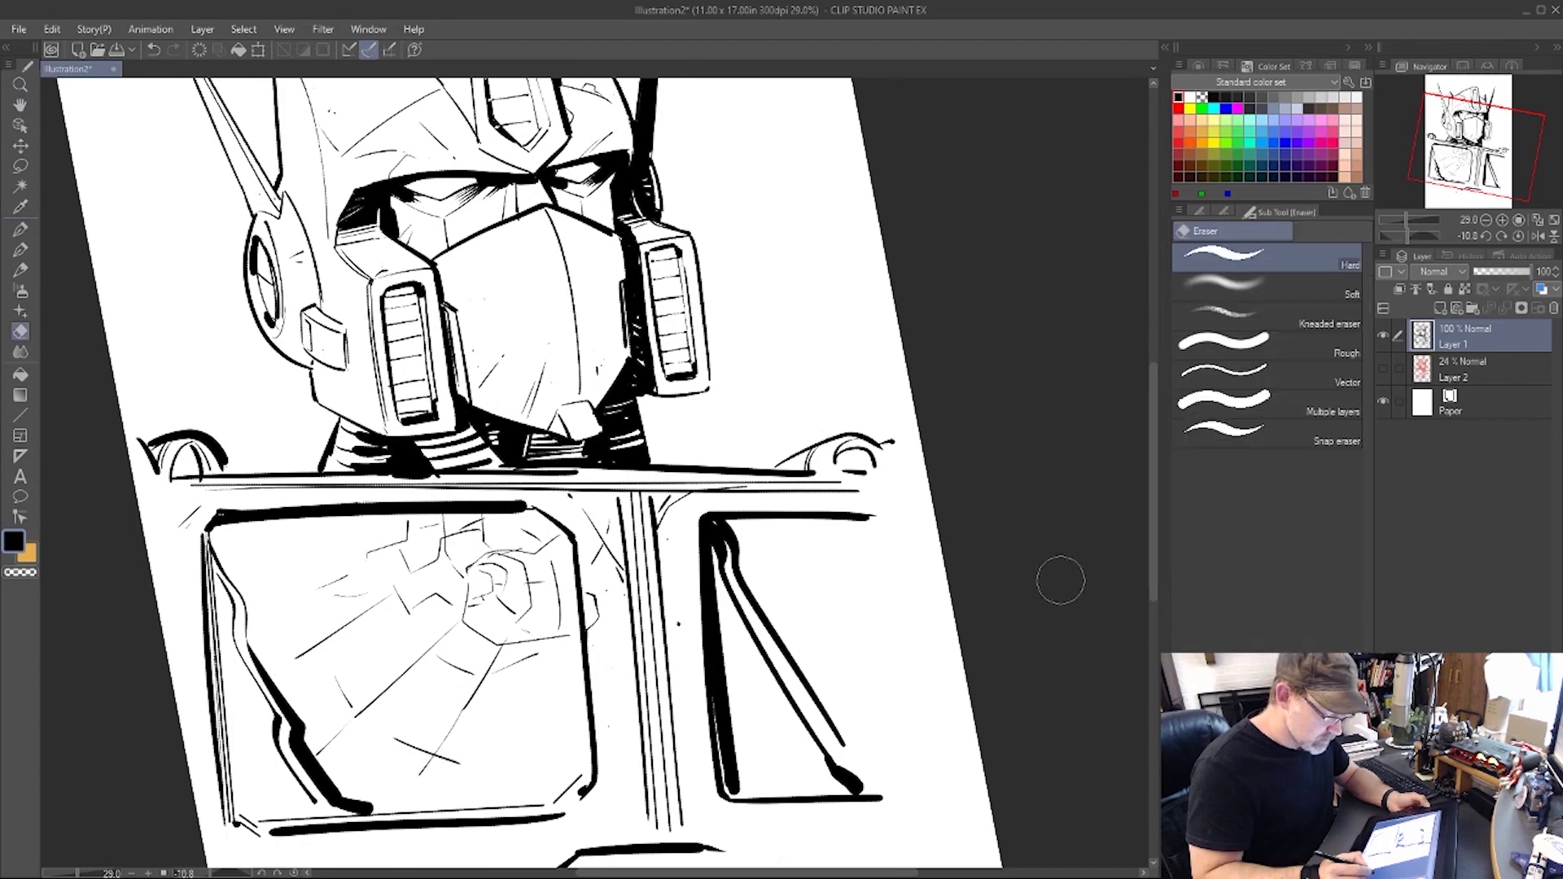
key("r")
left_click_drag(1057, 579, 970, 303)
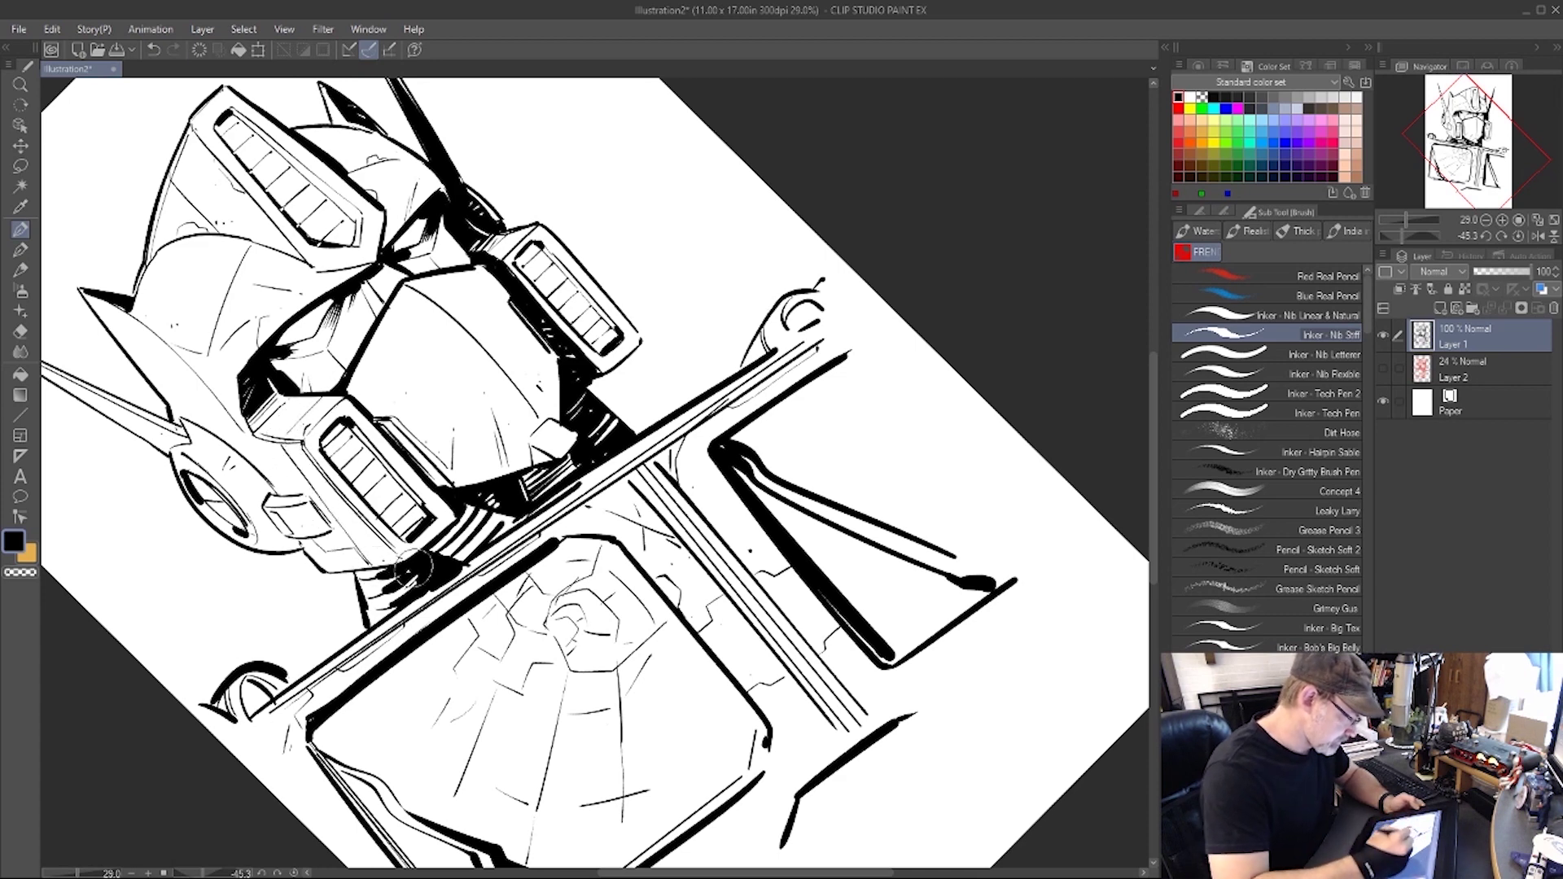
key("ctrl+z")
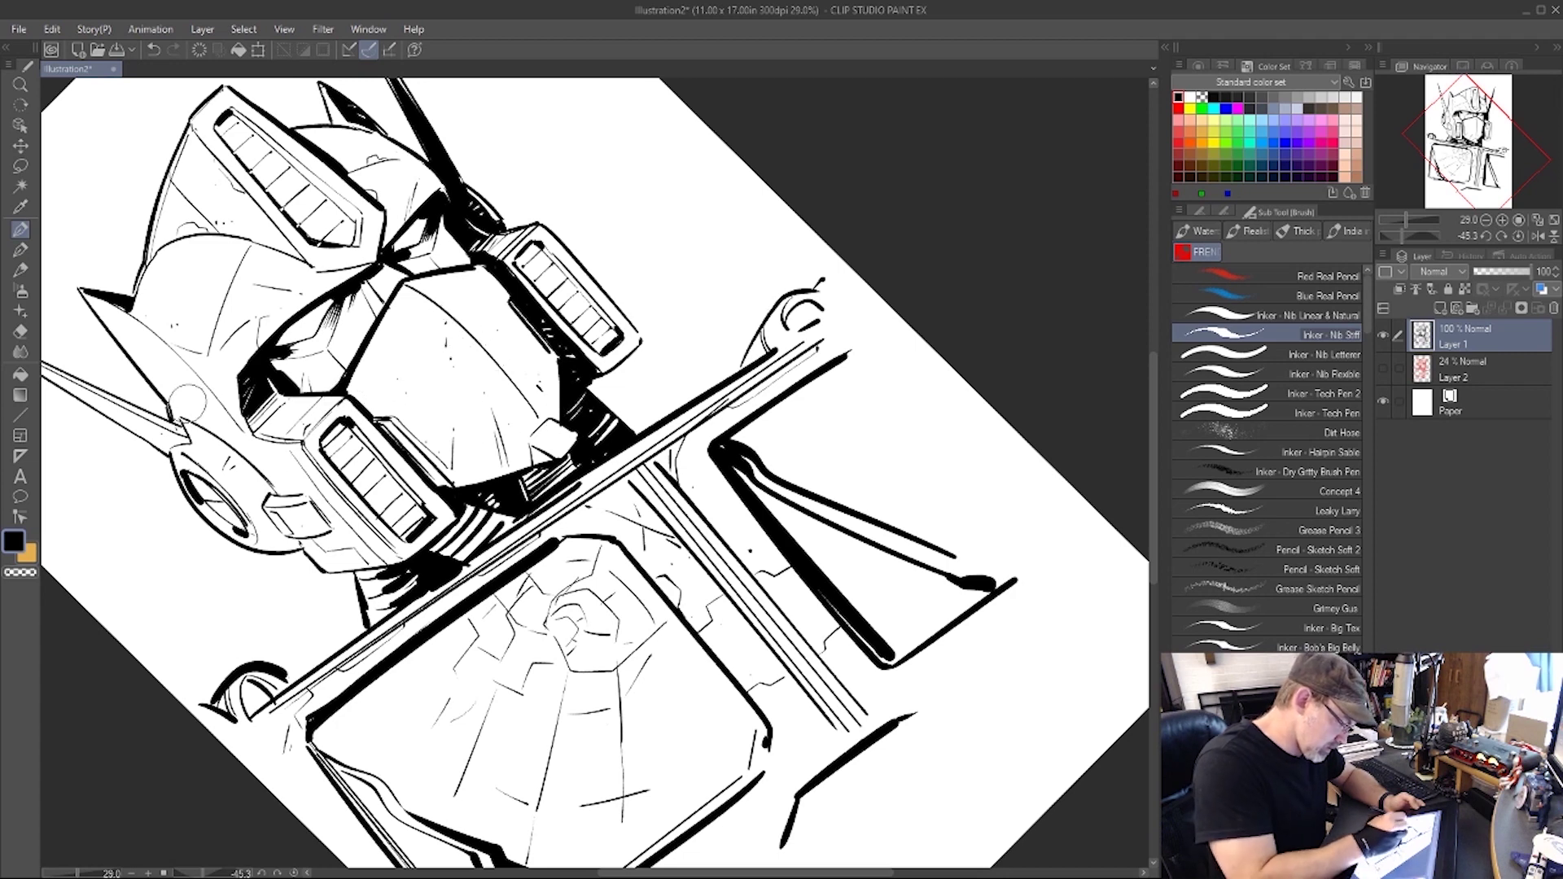
Straighten the rotated canvas and ink a vertical contour line and small scratches on the mouth plate.
key("r")
mouse_move(985, 248)
left_mouse_down()
mouse_move(1041, 528)
mouse_move(1043, 485)
mouse_move(1021, 497)
mouse_move(1068, 548)
mouse_move(1082, 464)
left_mouse_up()
key("slash")
key("h")
key("r")
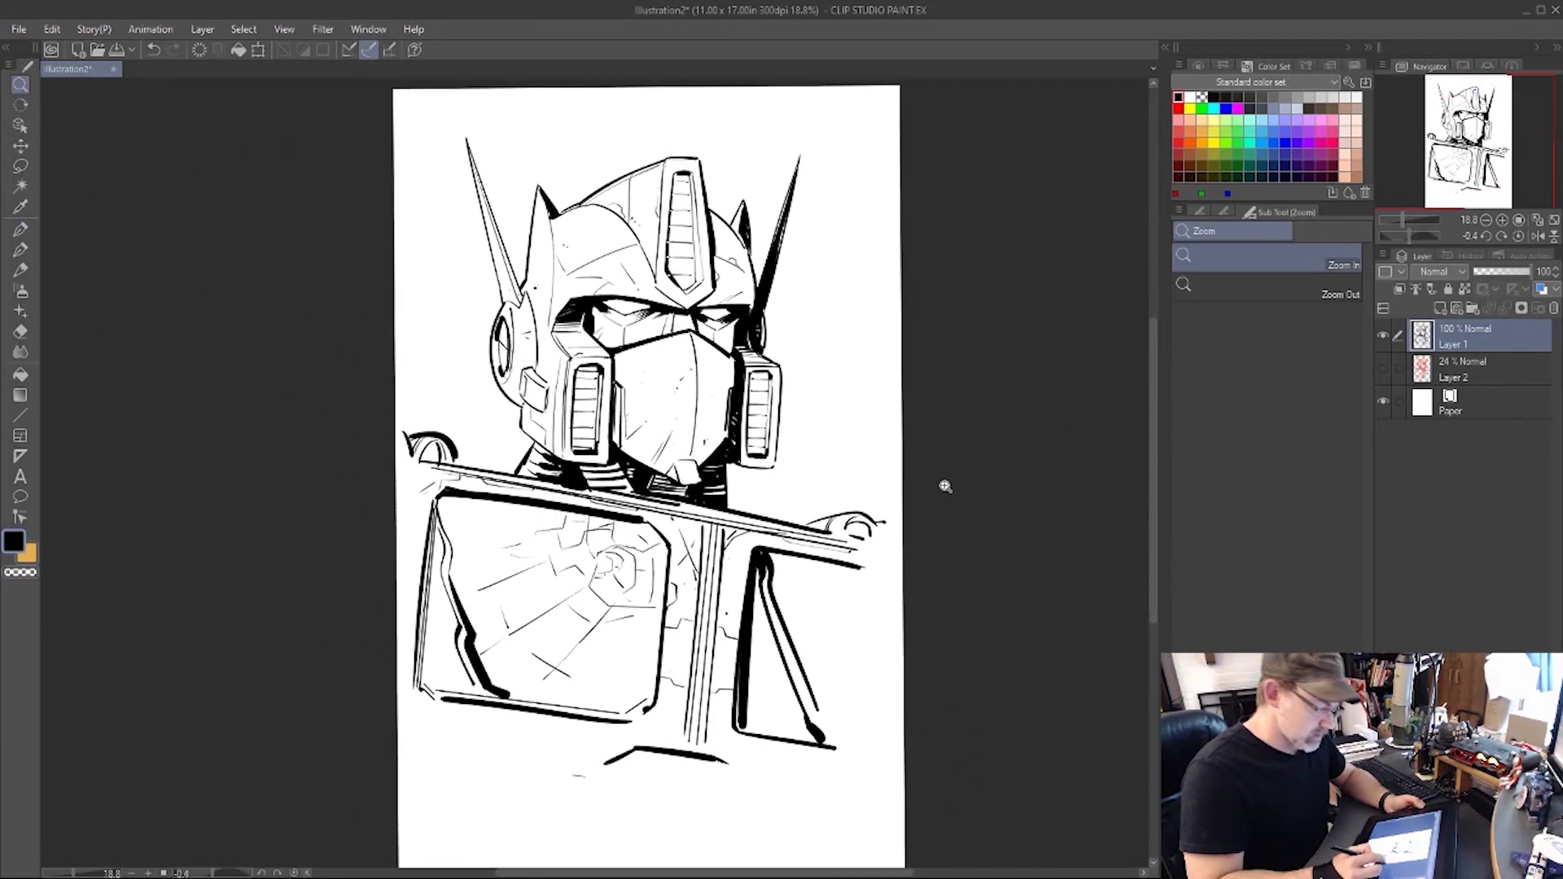
scroll(942, 482, "up", 2)
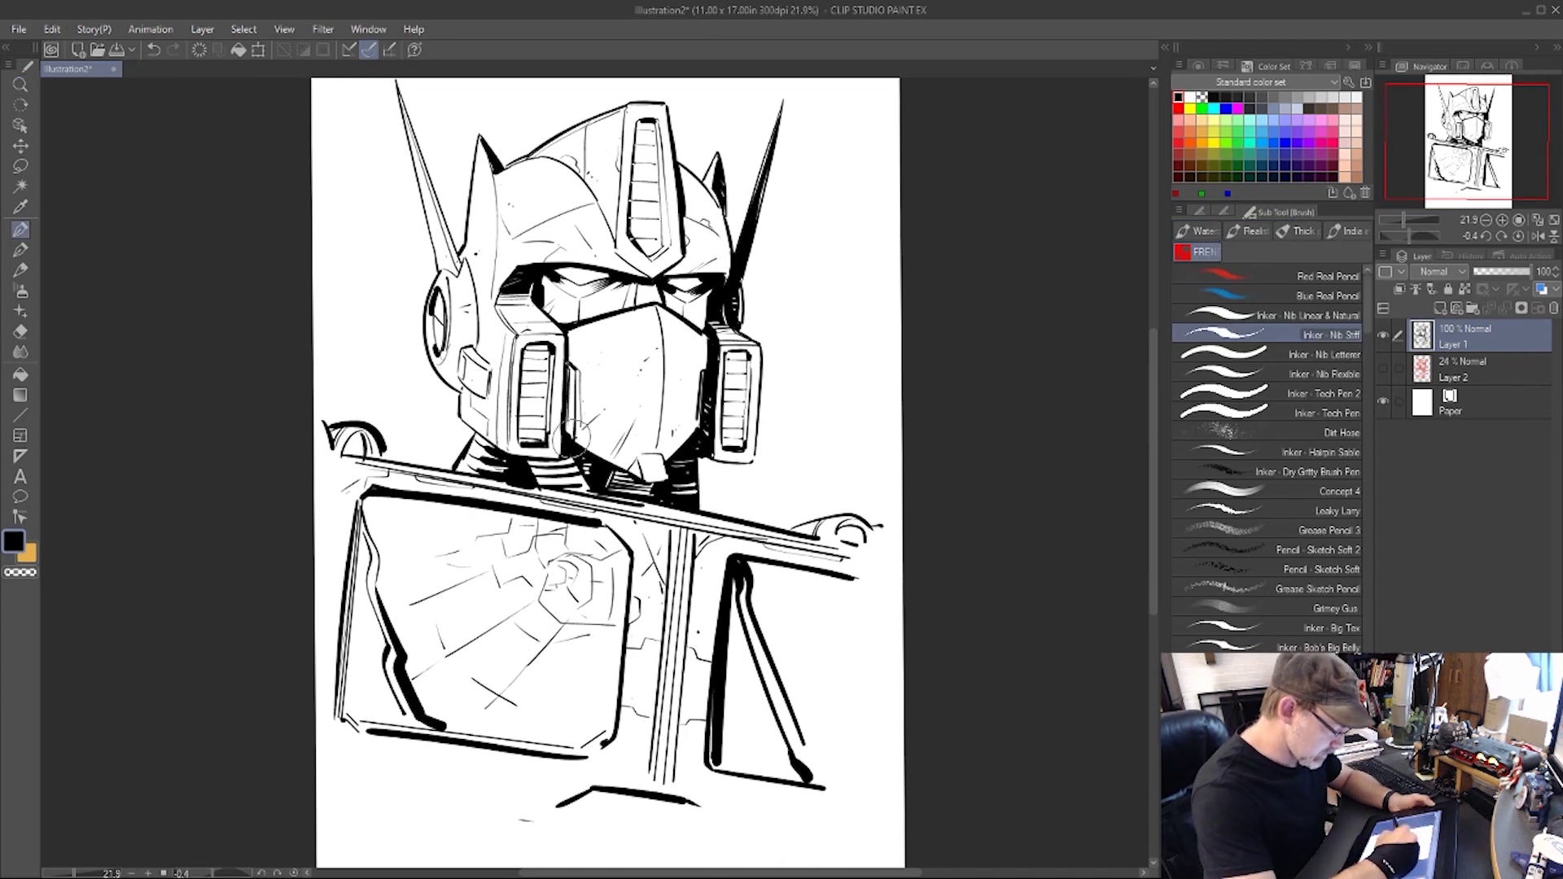
left_click_drag(571, 434, 580, 445)
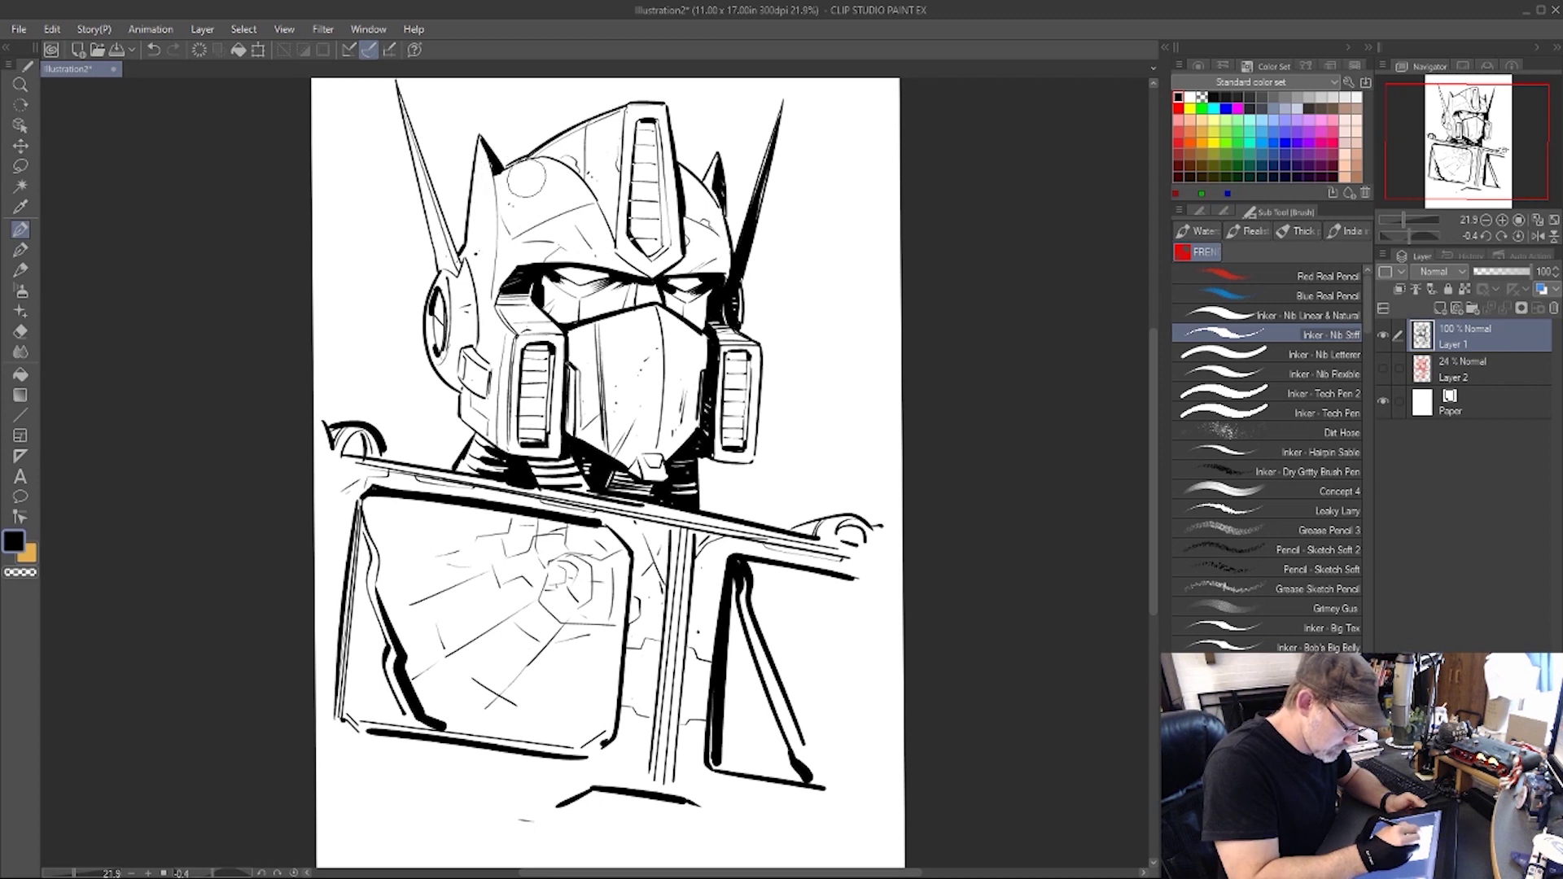
Thicken the left chest window's outer side and lower corner, and ink a heavier curved edge on the shape below the windows.
left_click_drag(336, 702, 359, 731)
left_click_drag(359, 501, 340, 698)
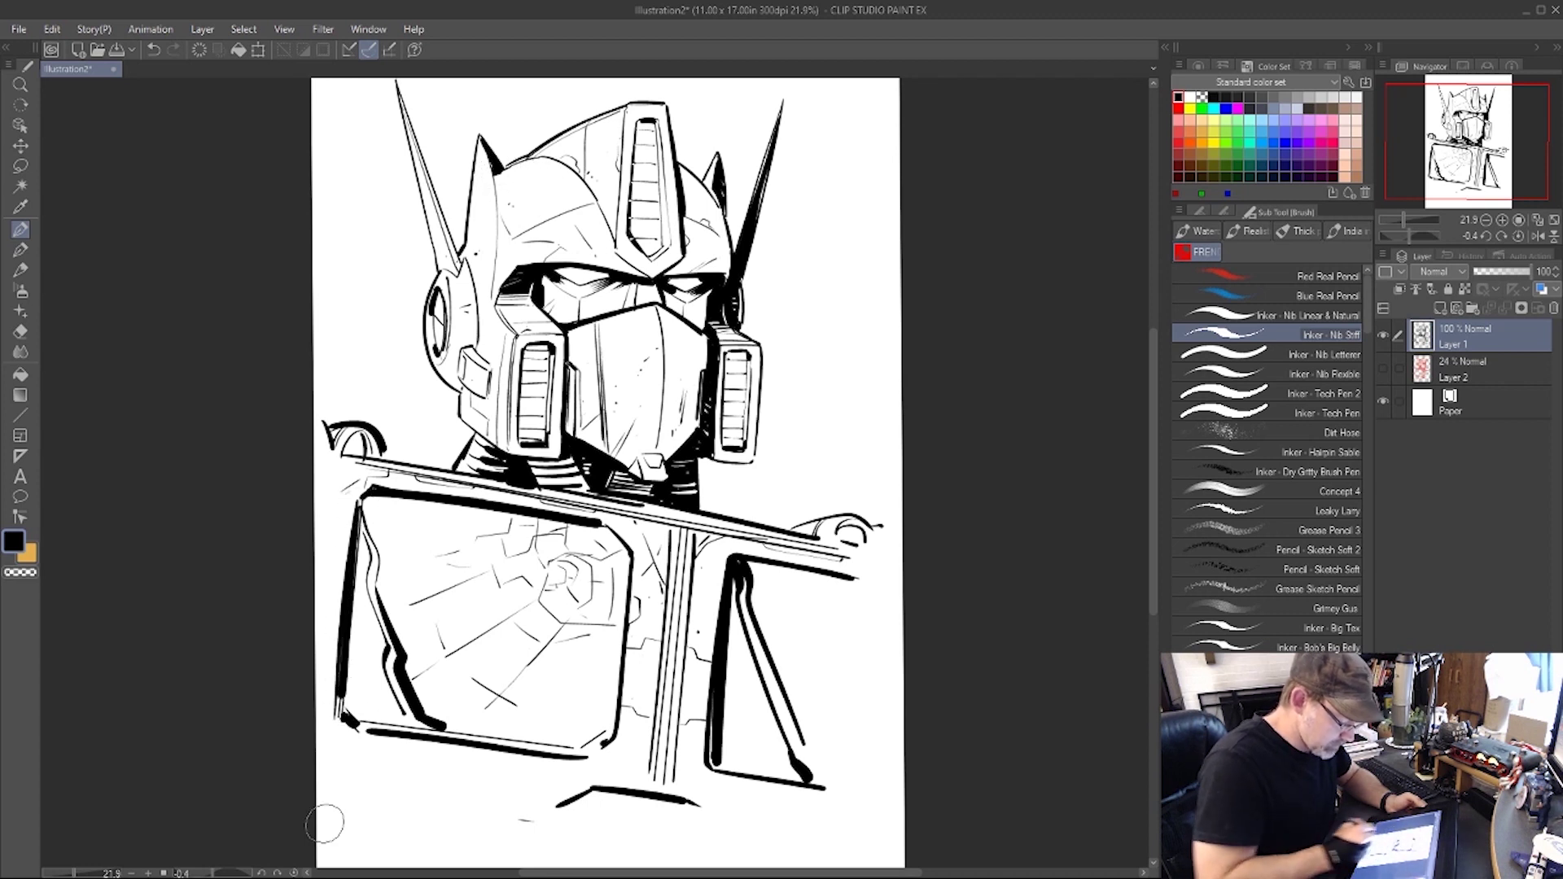
left_click_drag(620, 790, 716, 823)
left_click_drag(598, 801, 572, 815)
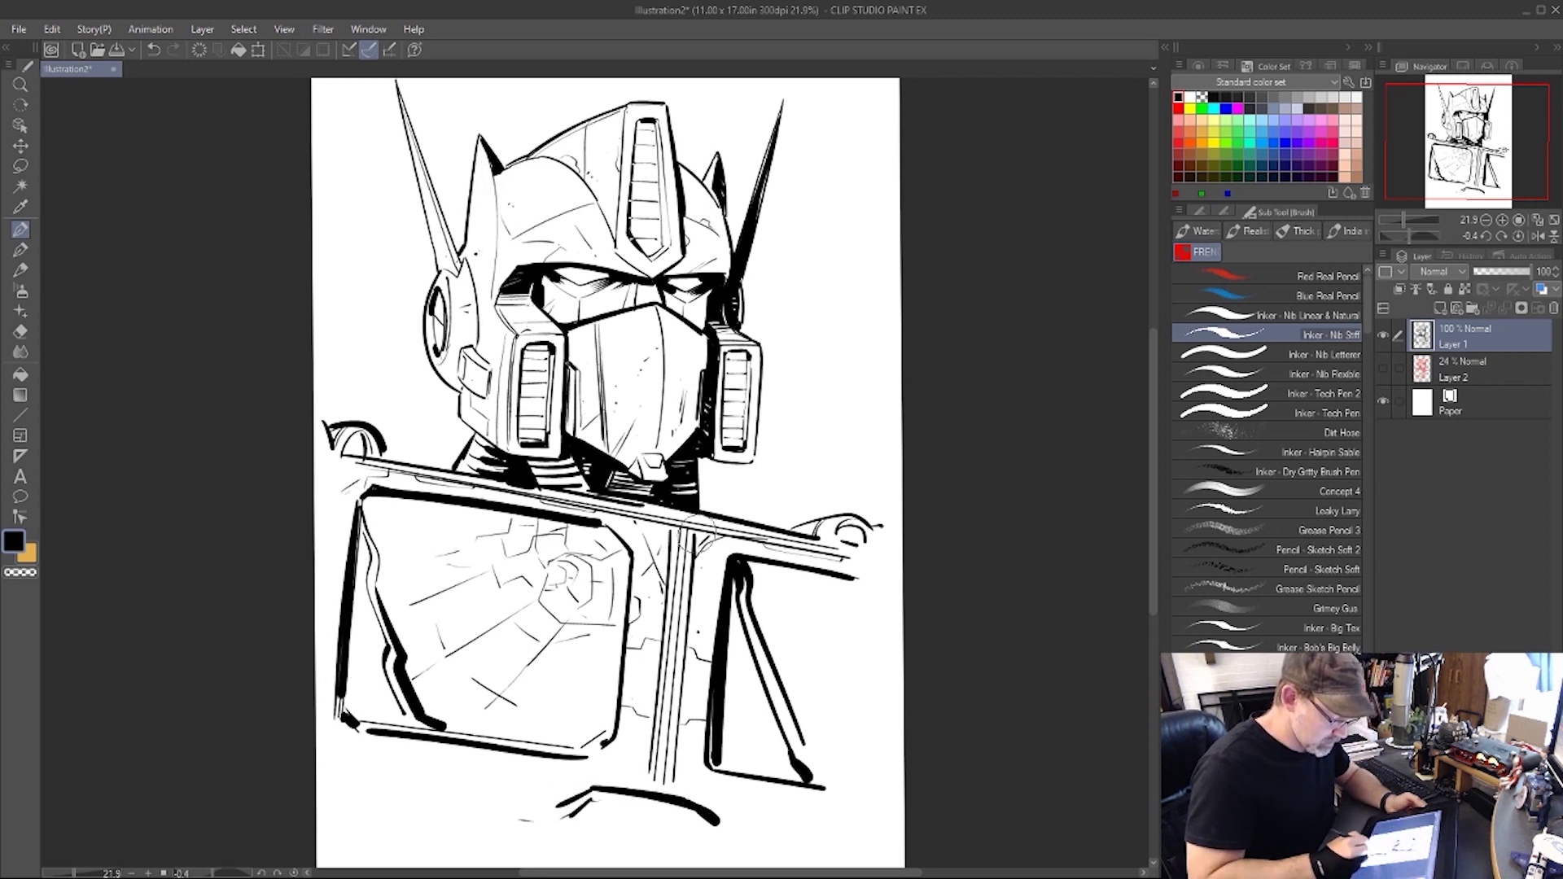
Reinforce the black right edge of the neck between the cheek guard and the chest beam.
left_click_drag(698, 459, 699, 505)
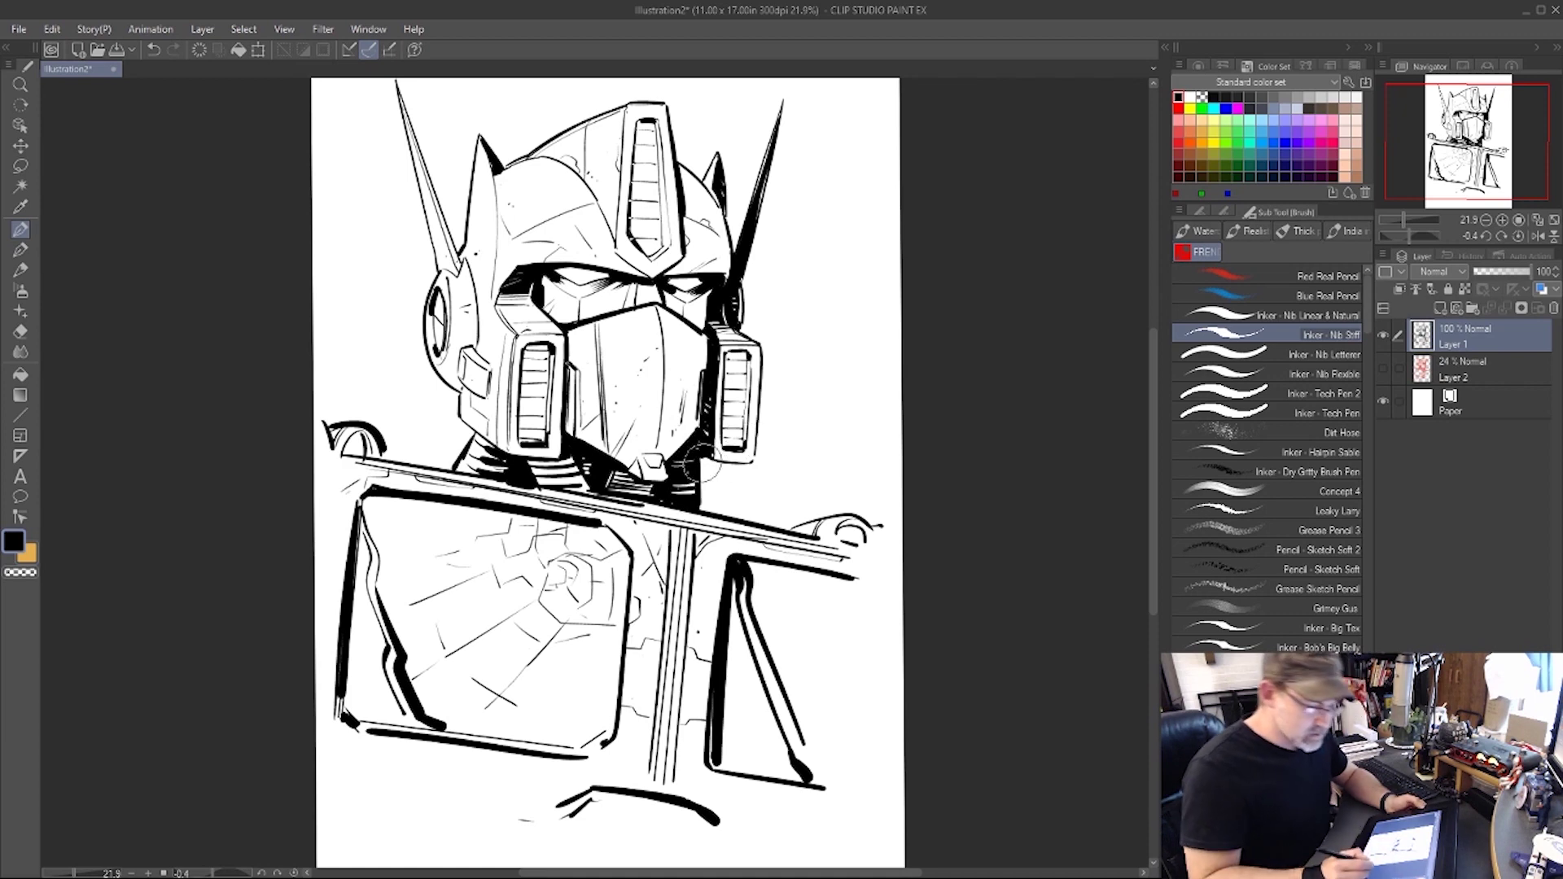
key("space")
left_click_drag(1008, 573, 1018, 573)
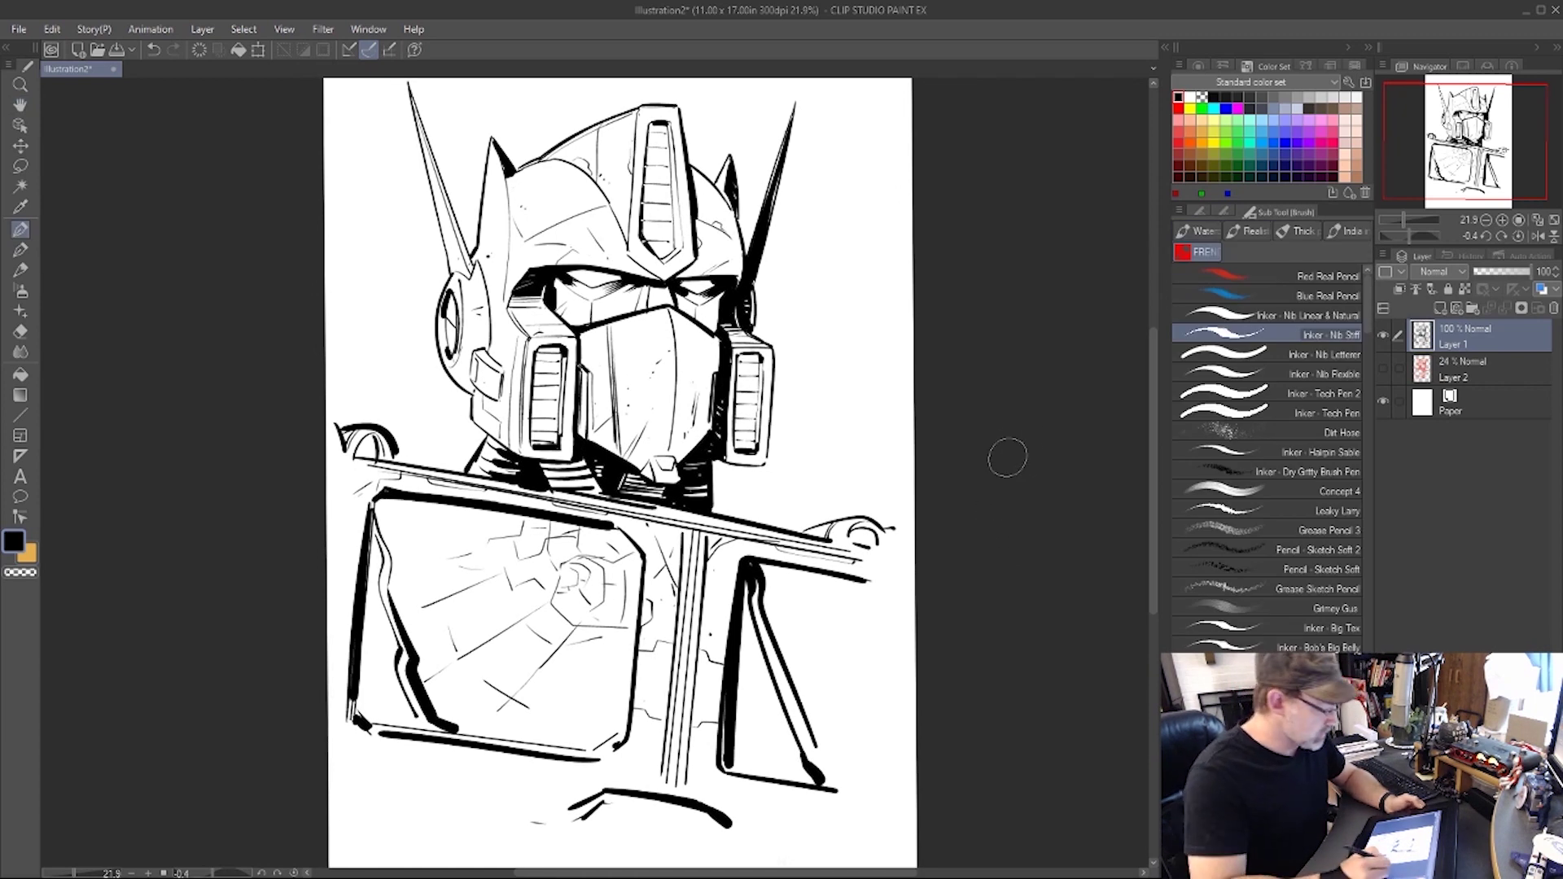
key("space")
left_click_drag(981, 394, 992, 433)
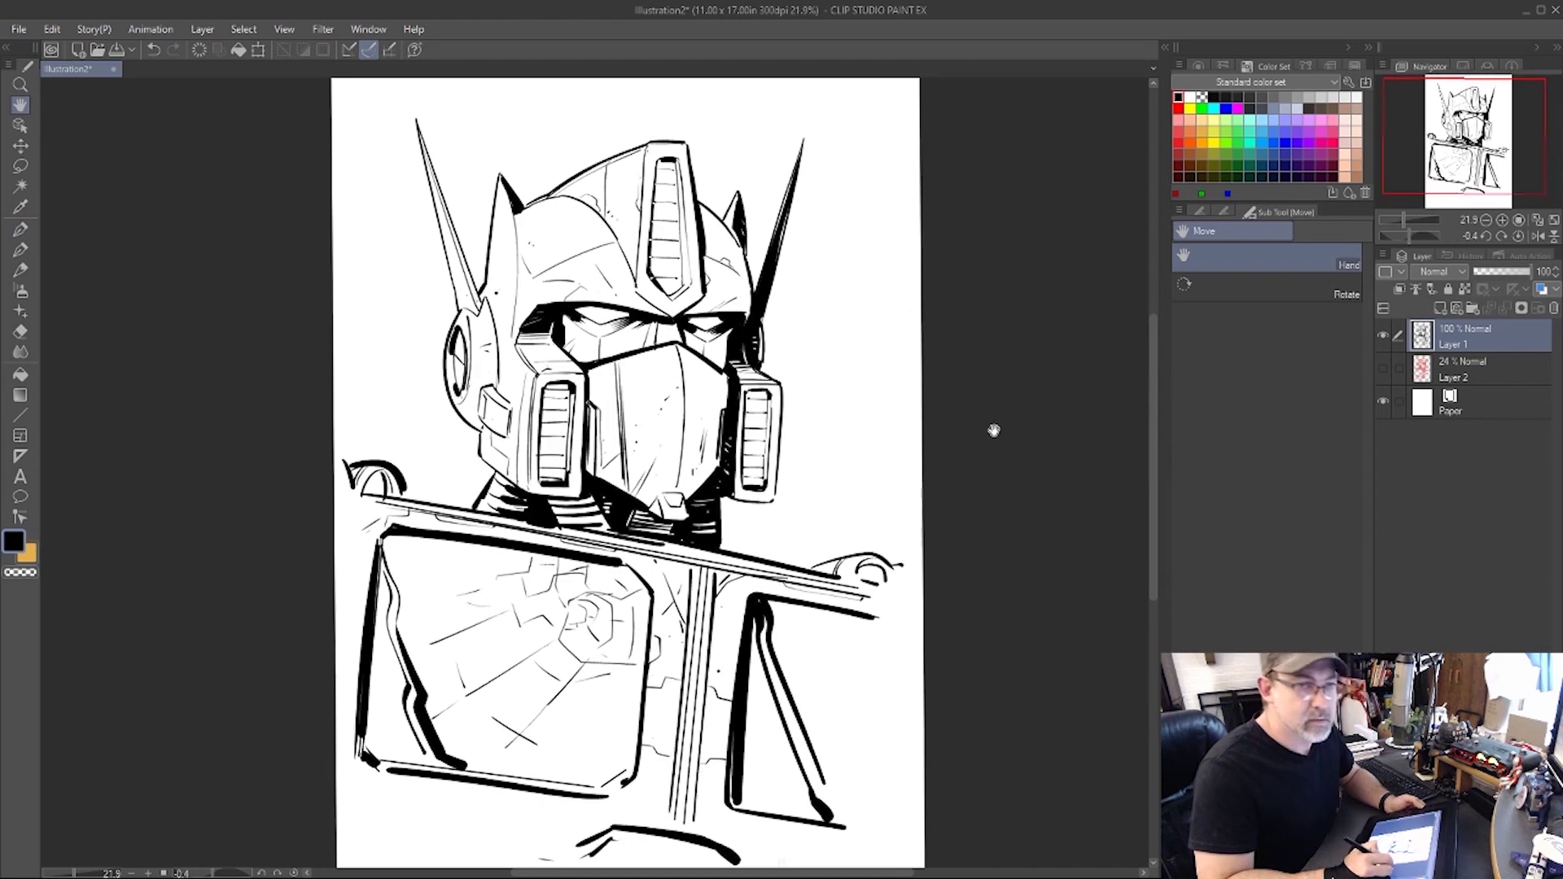